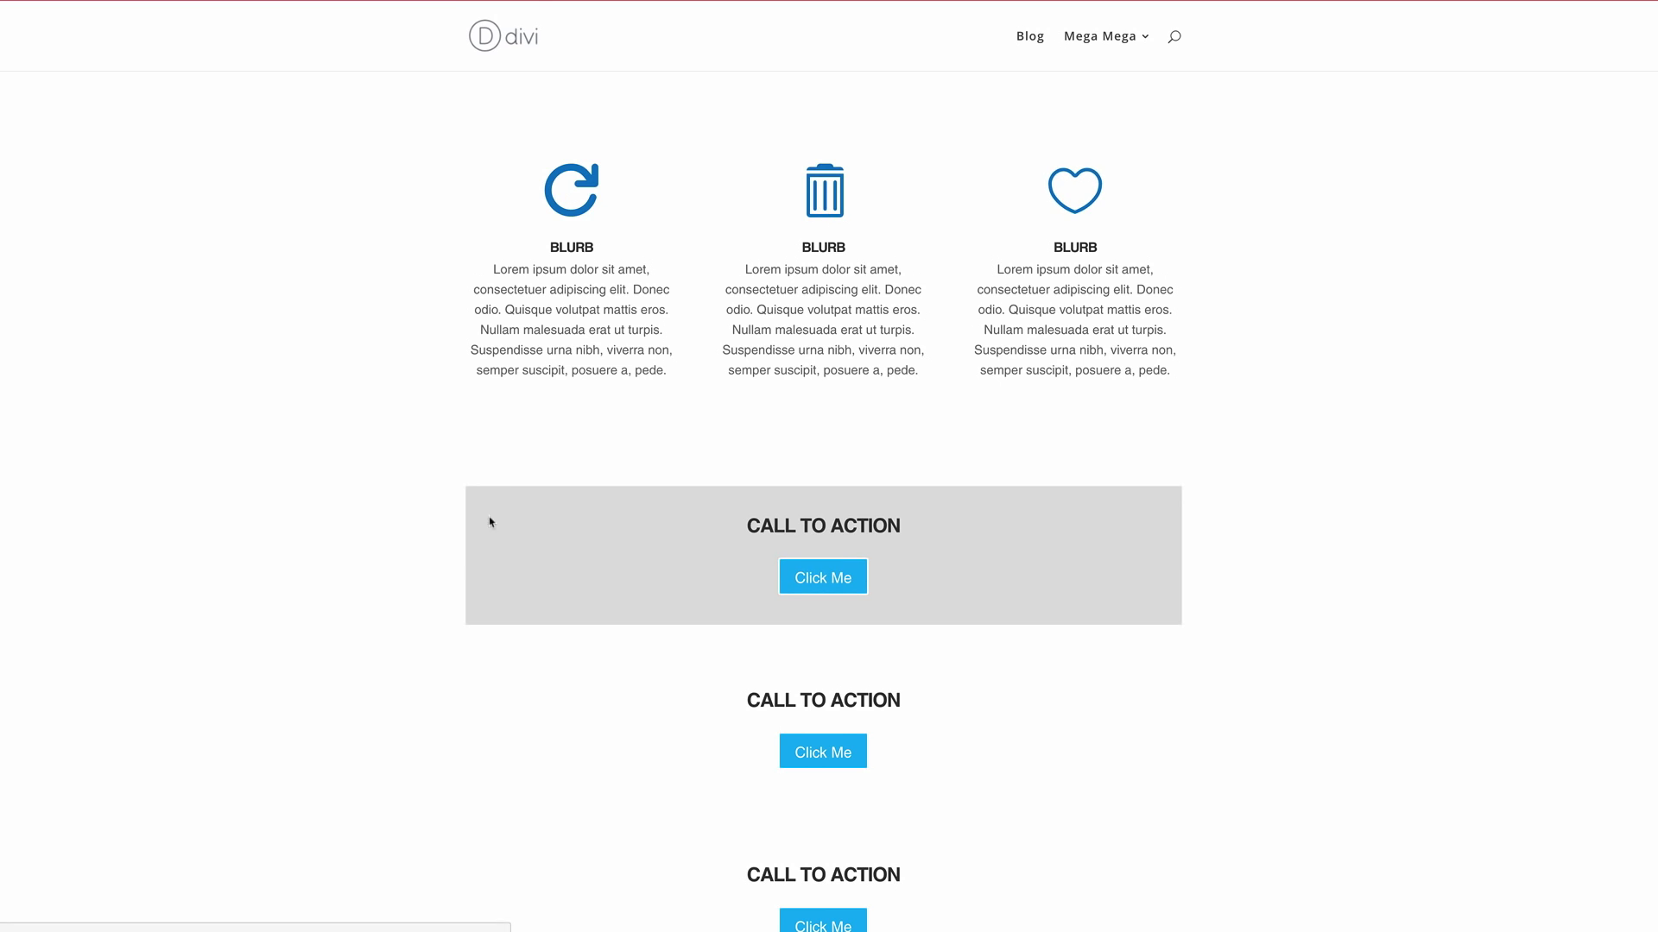
# - Look through the finished demo page's blurbs, calls to action and image row
pyautogui.scroll(-2, 410, 511)
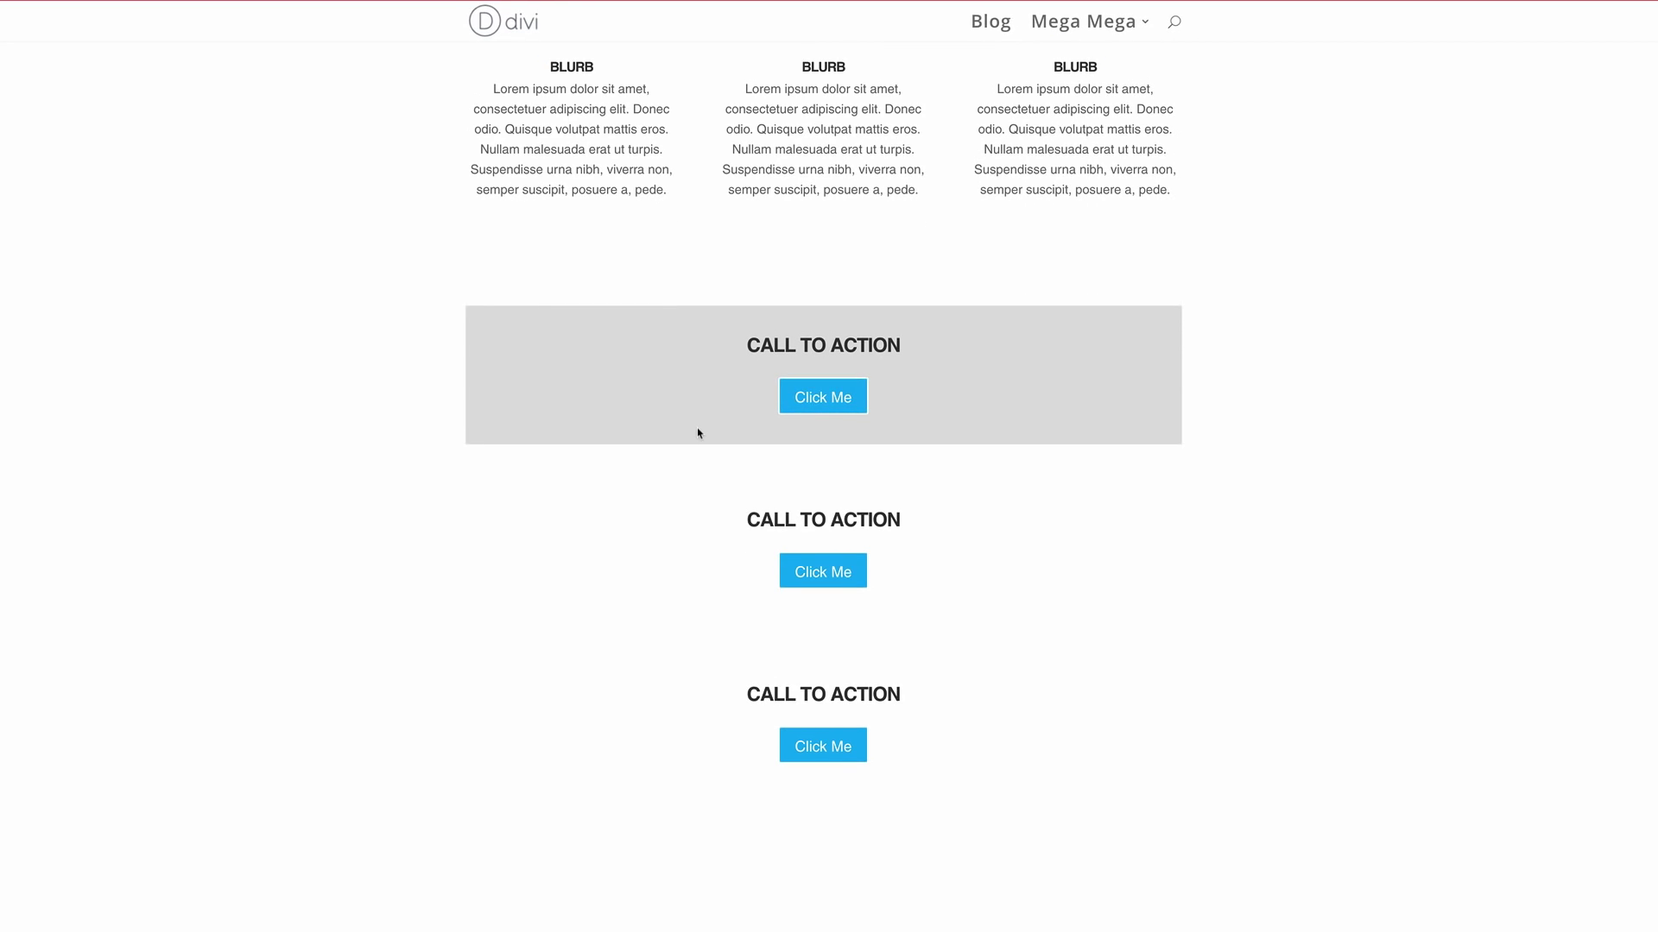
pyautogui.scroll(-1, 763, 495)
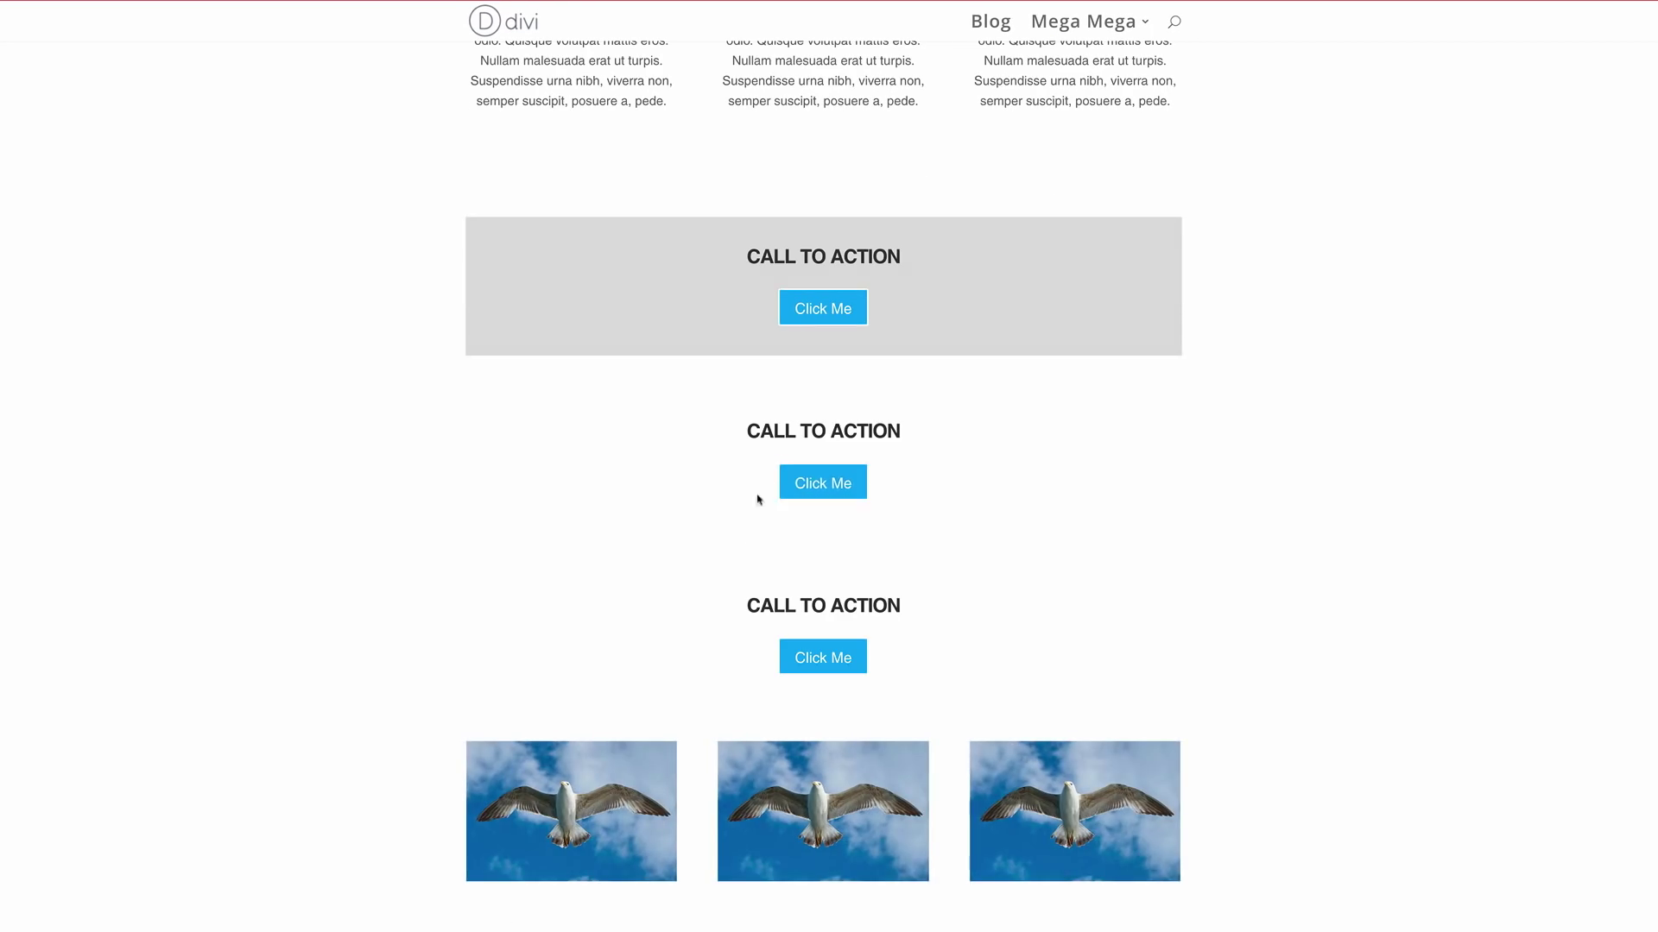
pyautogui.scroll(-3, 302, 566)
pyautogui.scroll(-2, 302, 566)
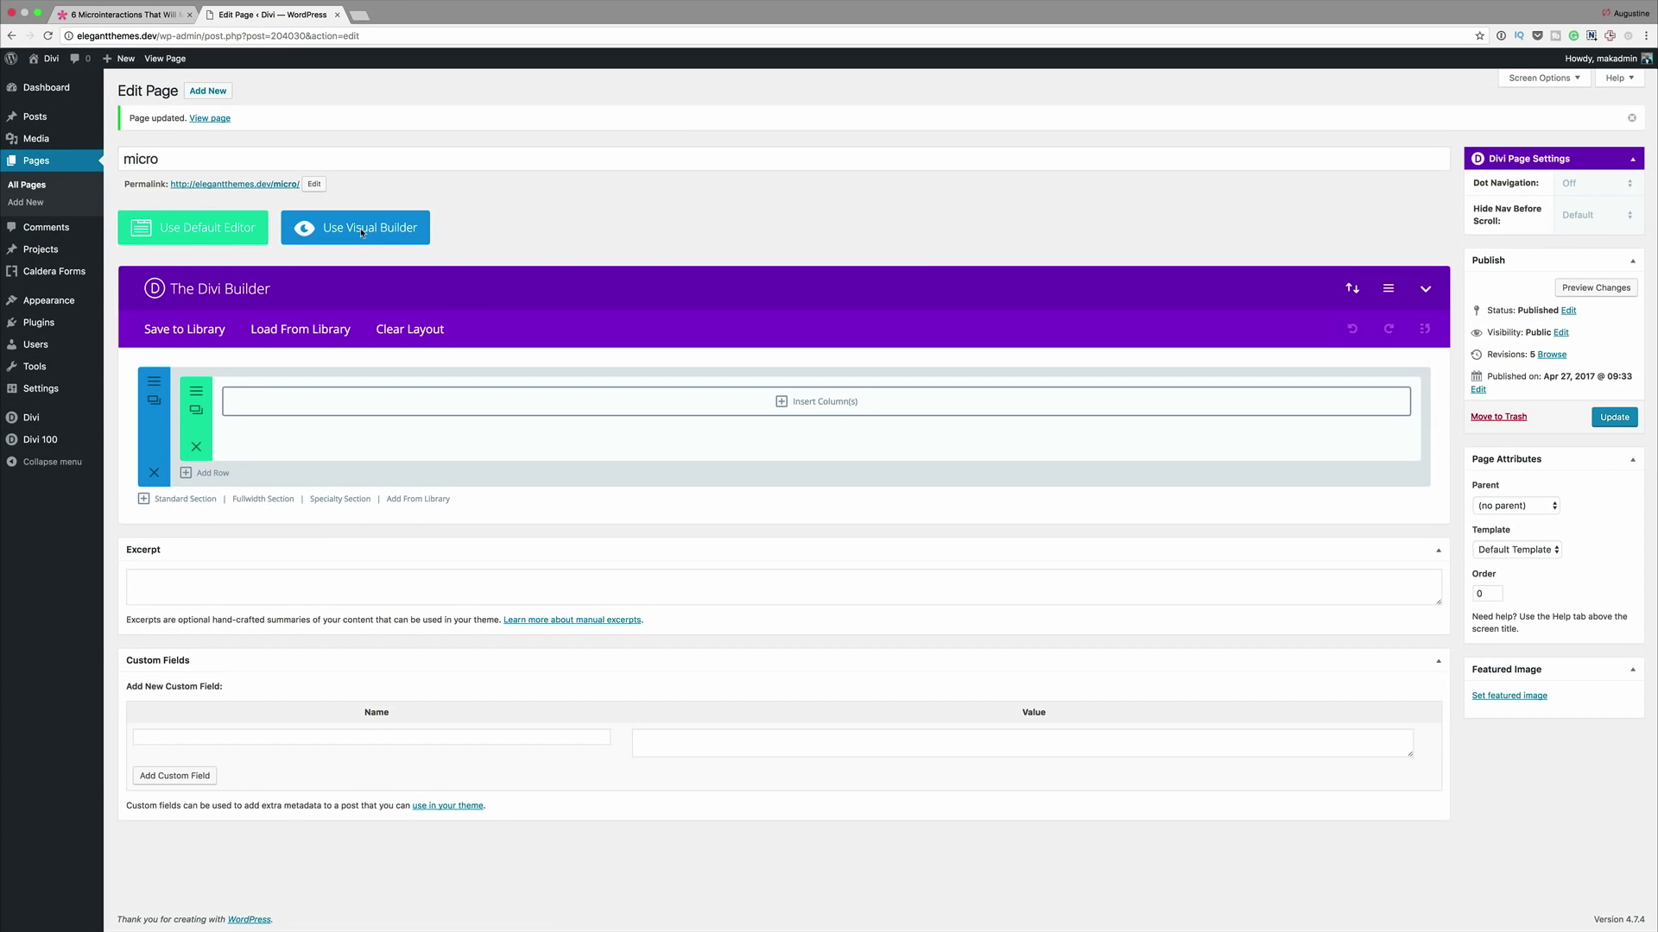
# - Open the micro page in the Visual Builder and give its empty row a layout of three equal columns
pyautogui.click(362, 232)
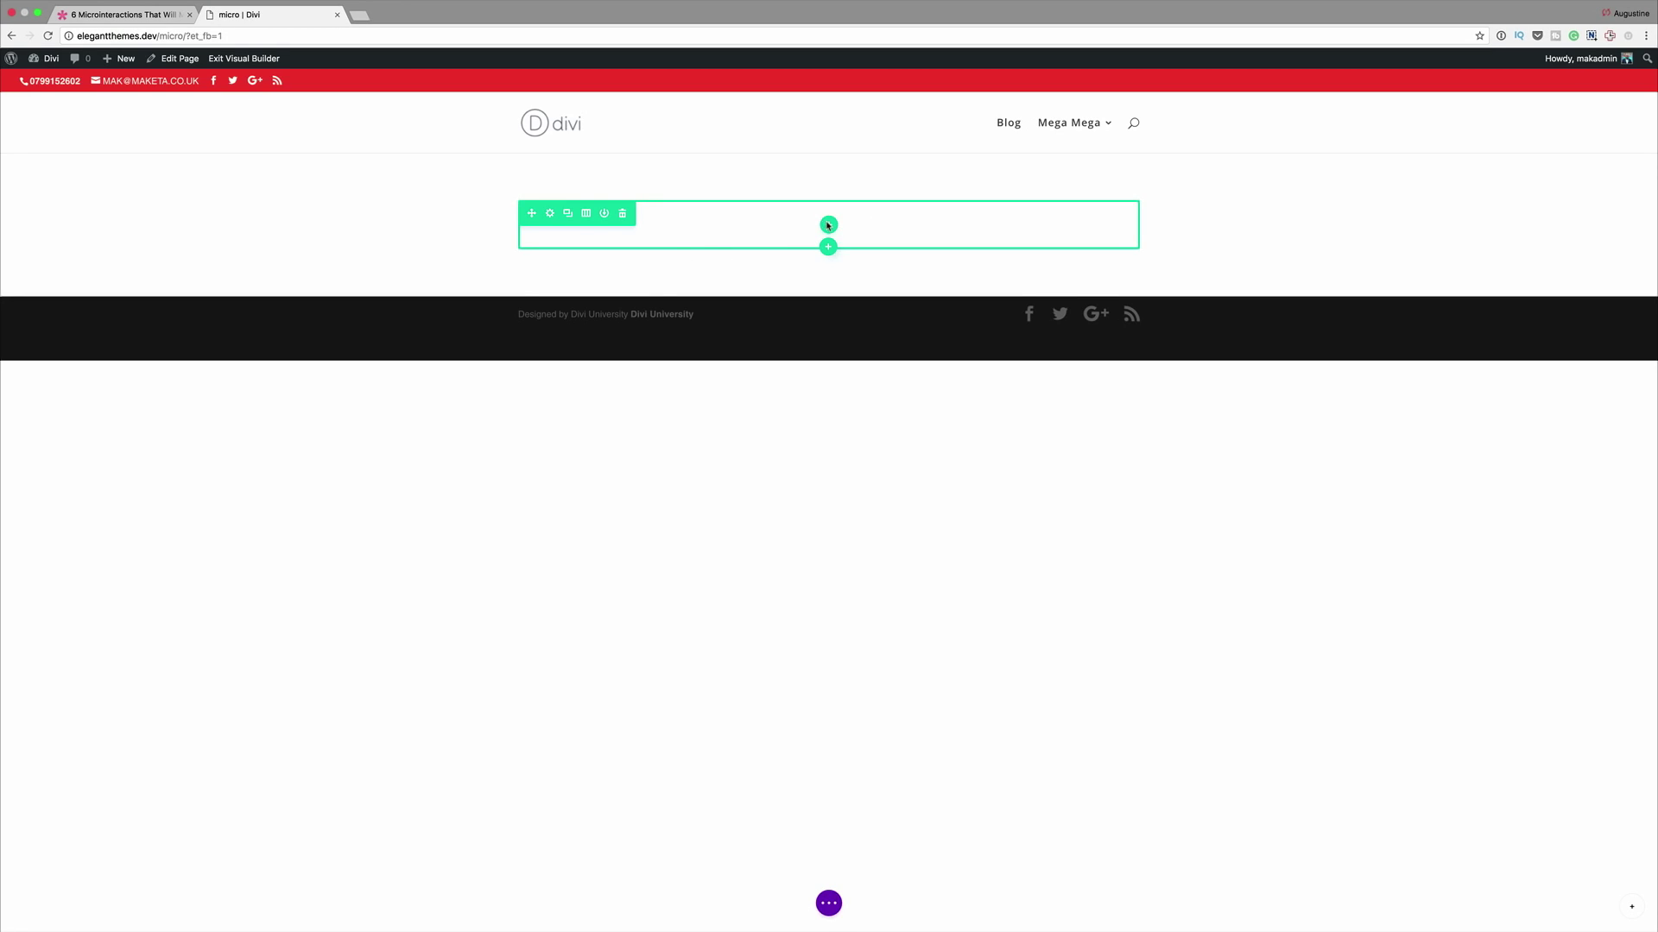
pyautogui.click(828, 224)
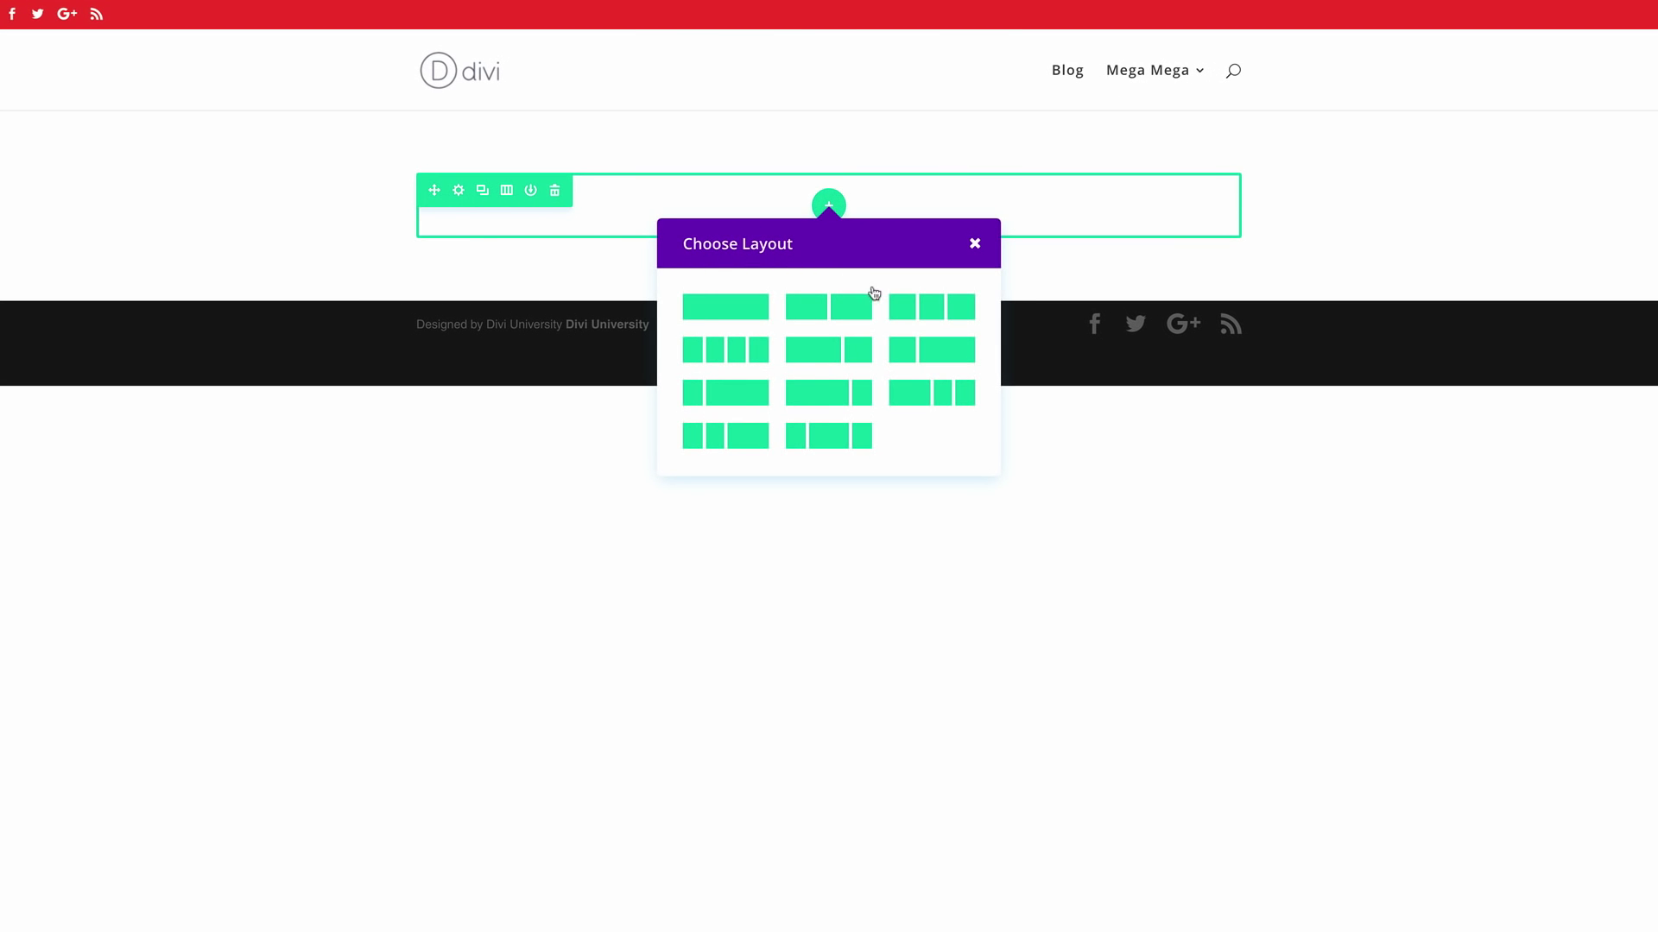
pyautogui.click(927, 309)
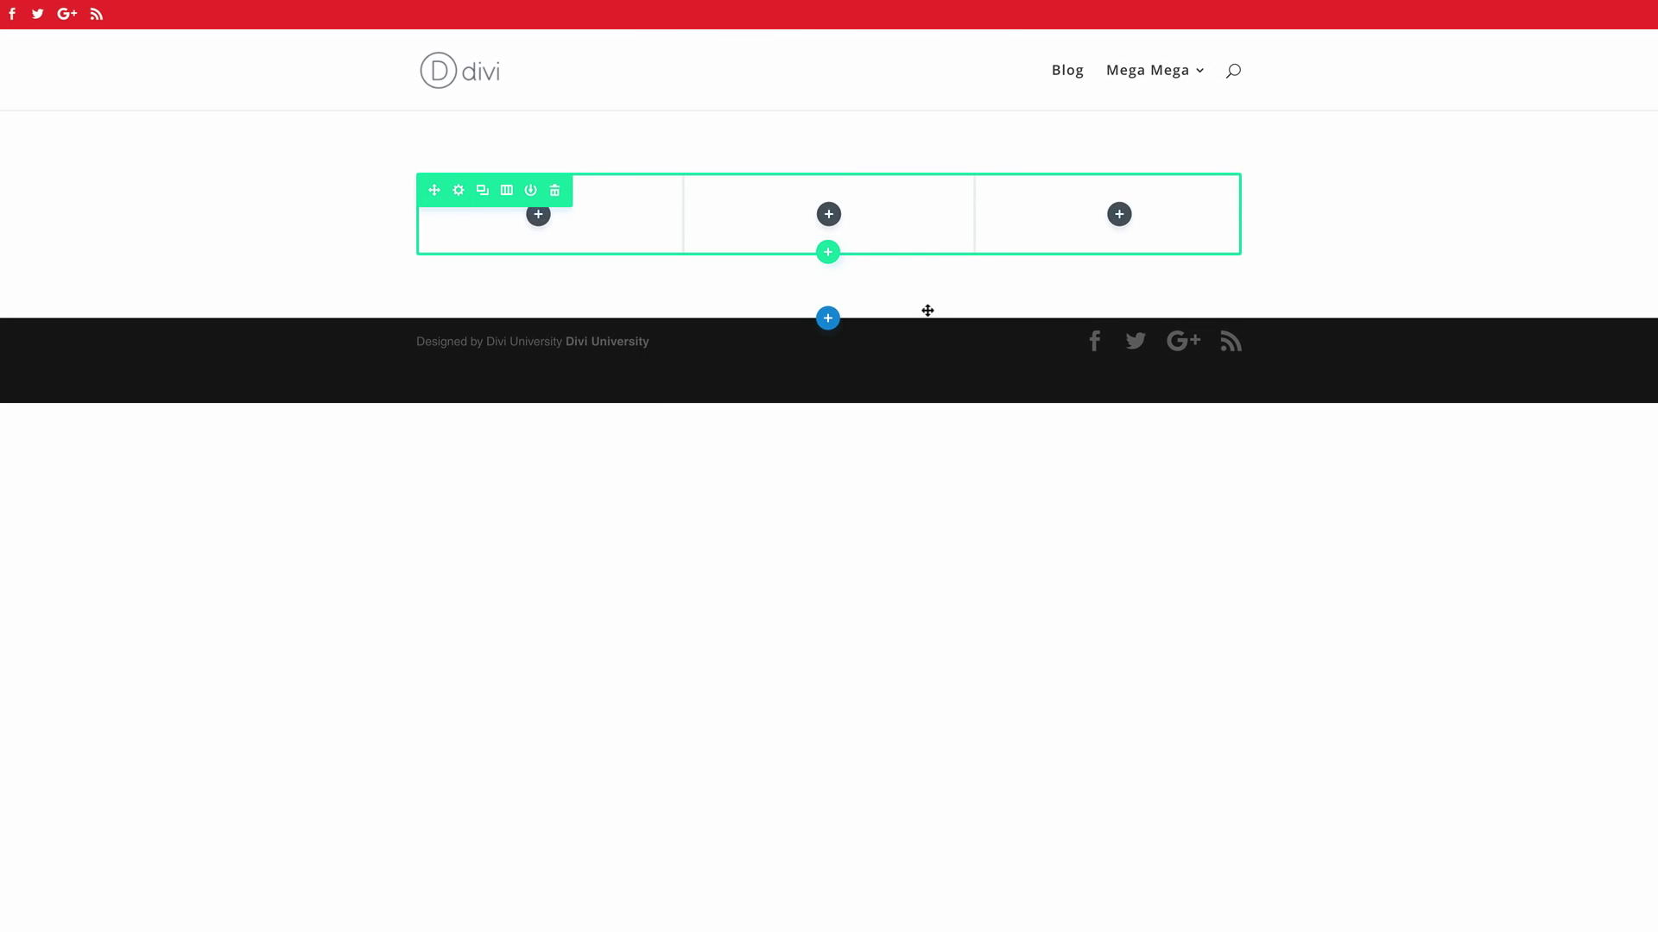
# - Insert a Blurb module into the row's first column with the title Blurb and the URL #
pyautogui.click(539, 215)
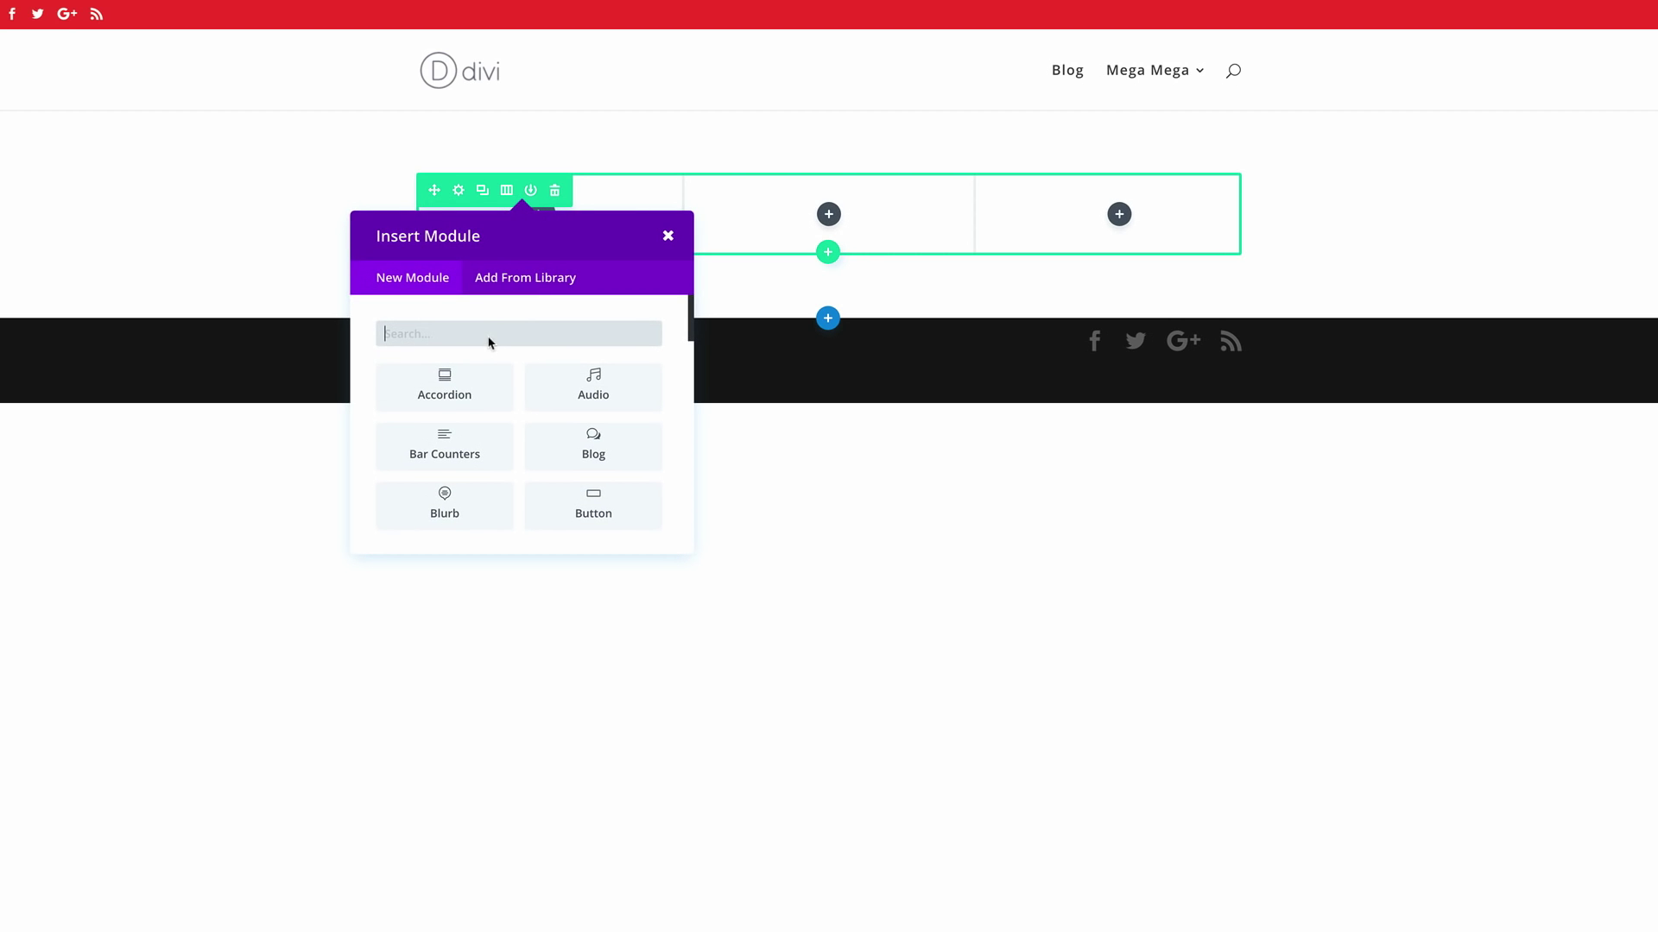
pyautogui.click(458, 507)
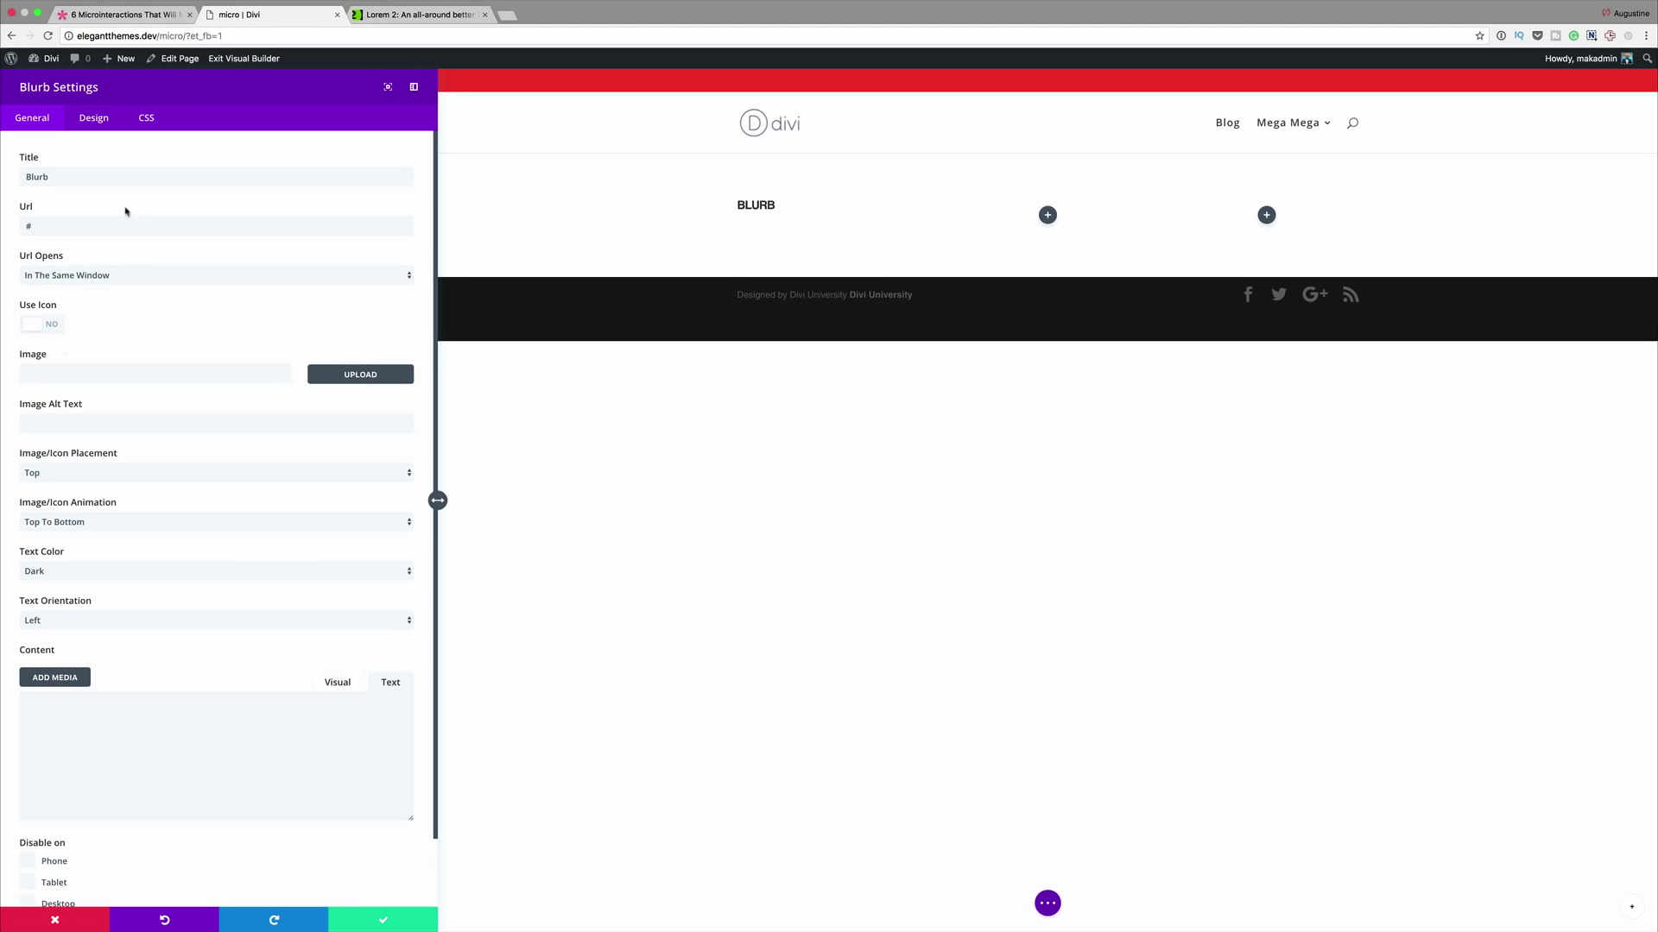
pyautogui.click(50, 176)
pyautogui.moveTo(45, 175); pyautogui.dragTo(29, 175)
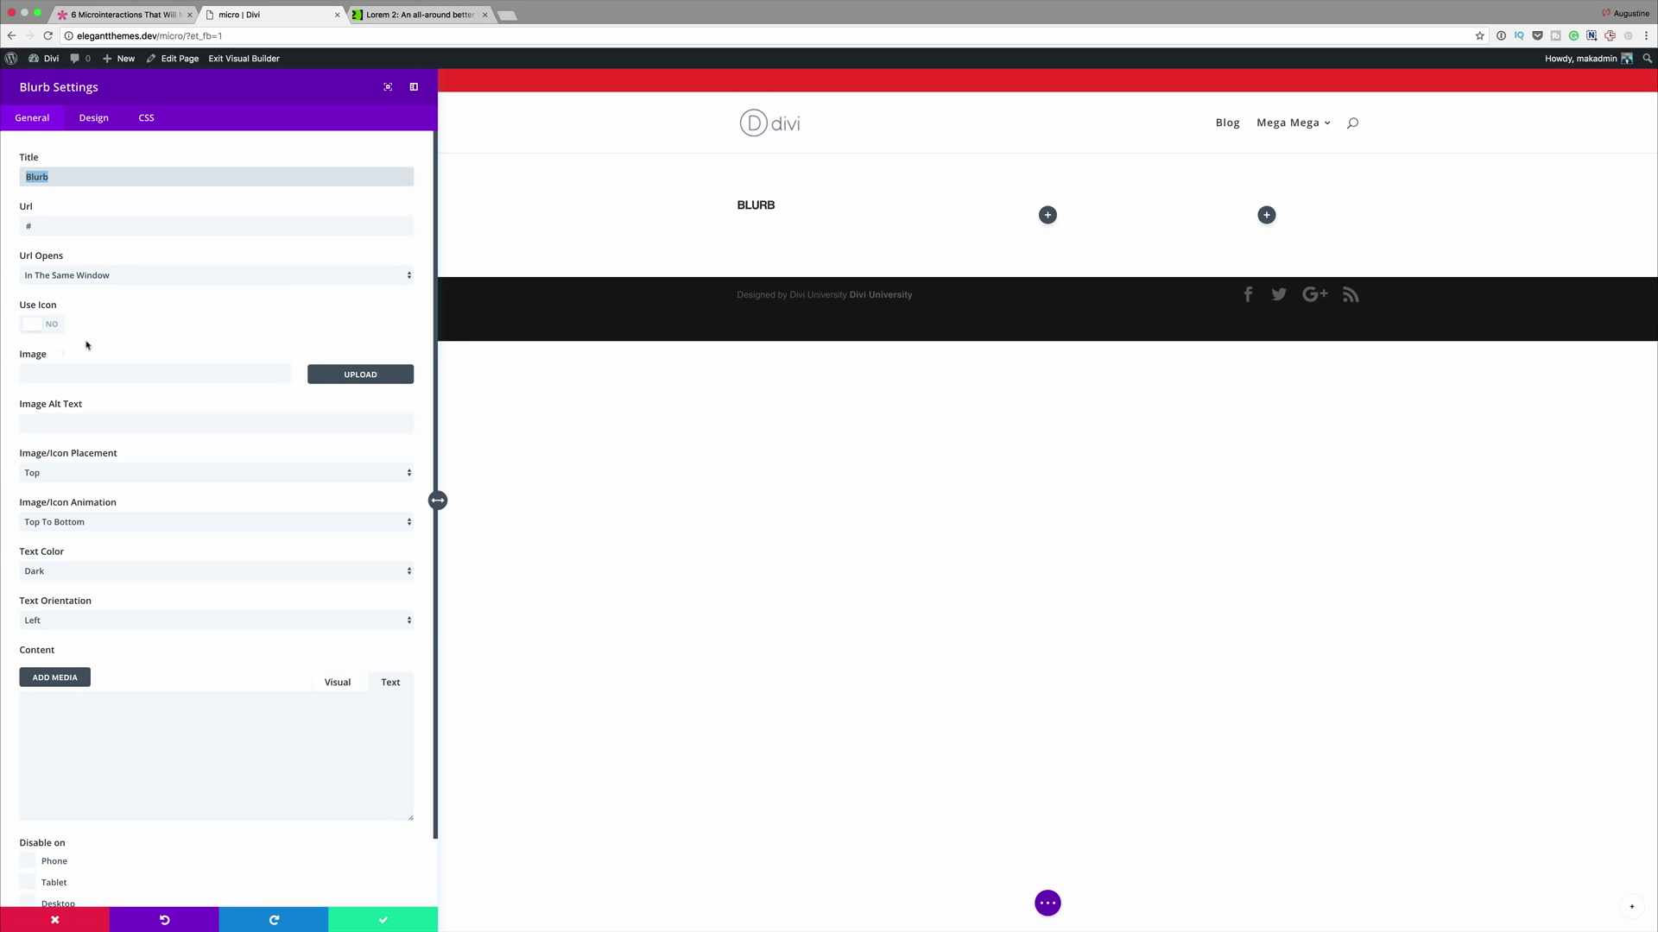
# - Give the blurb a circular refresh-arrow icon coloured #0c71c3
pyautogui.click(54, 326)
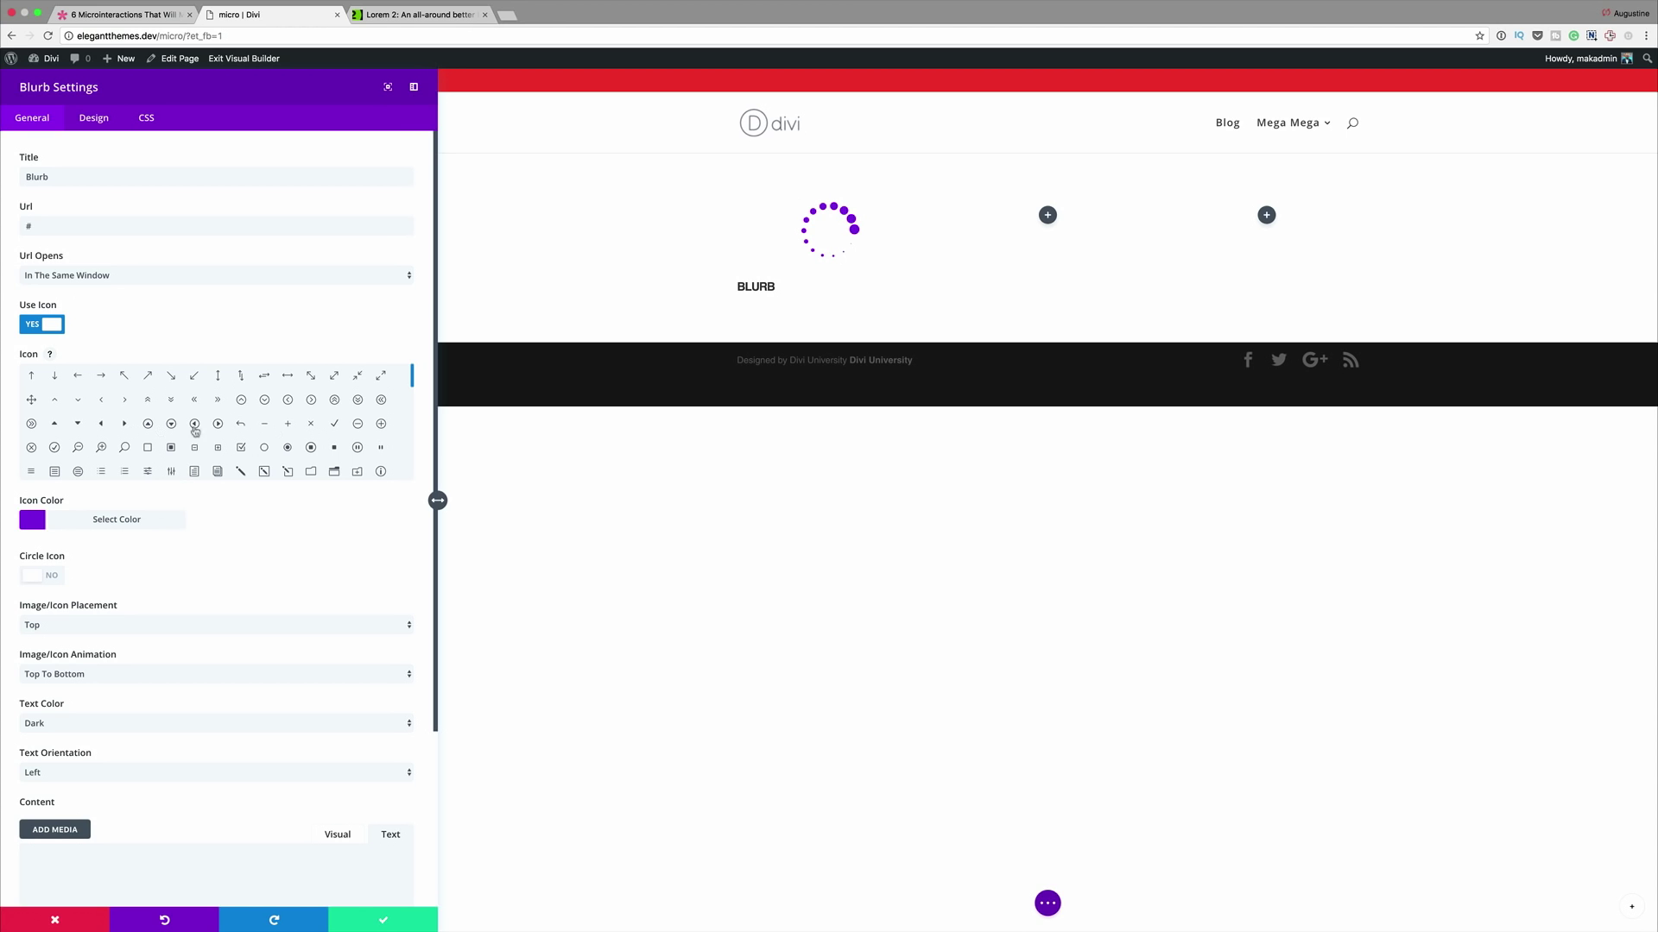
pyautogui.moveTo(412, 385); pyautogui.dragTo(416, 407)
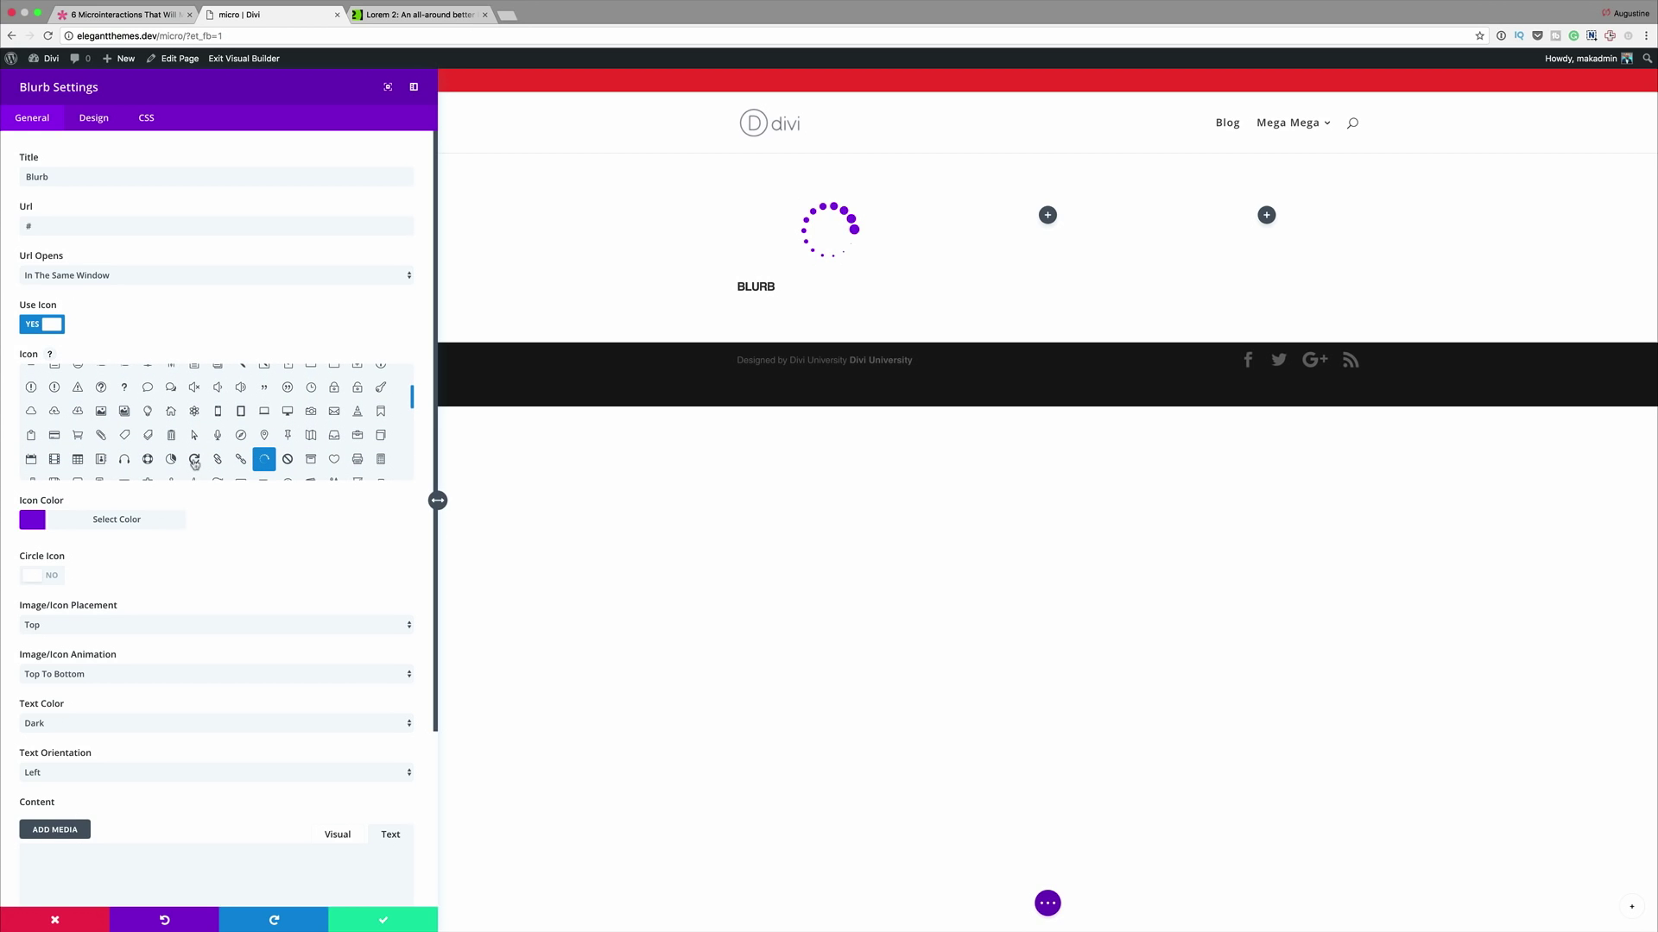
pyautogui.click(194, 460)
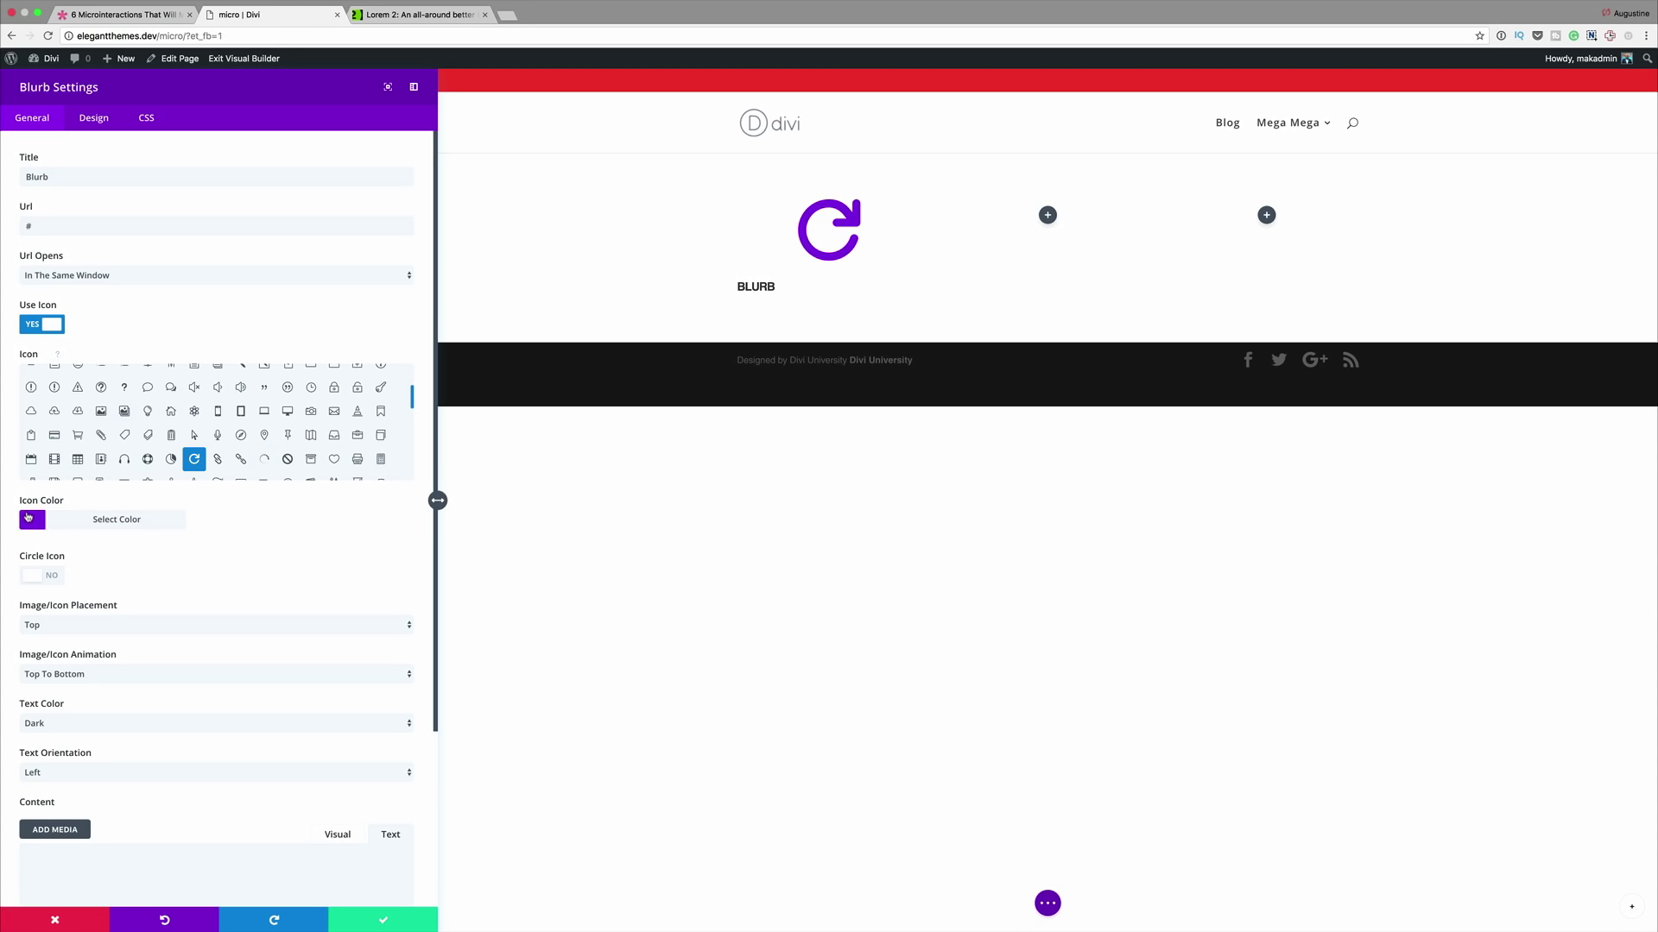
pyautogui.click(33, 521)
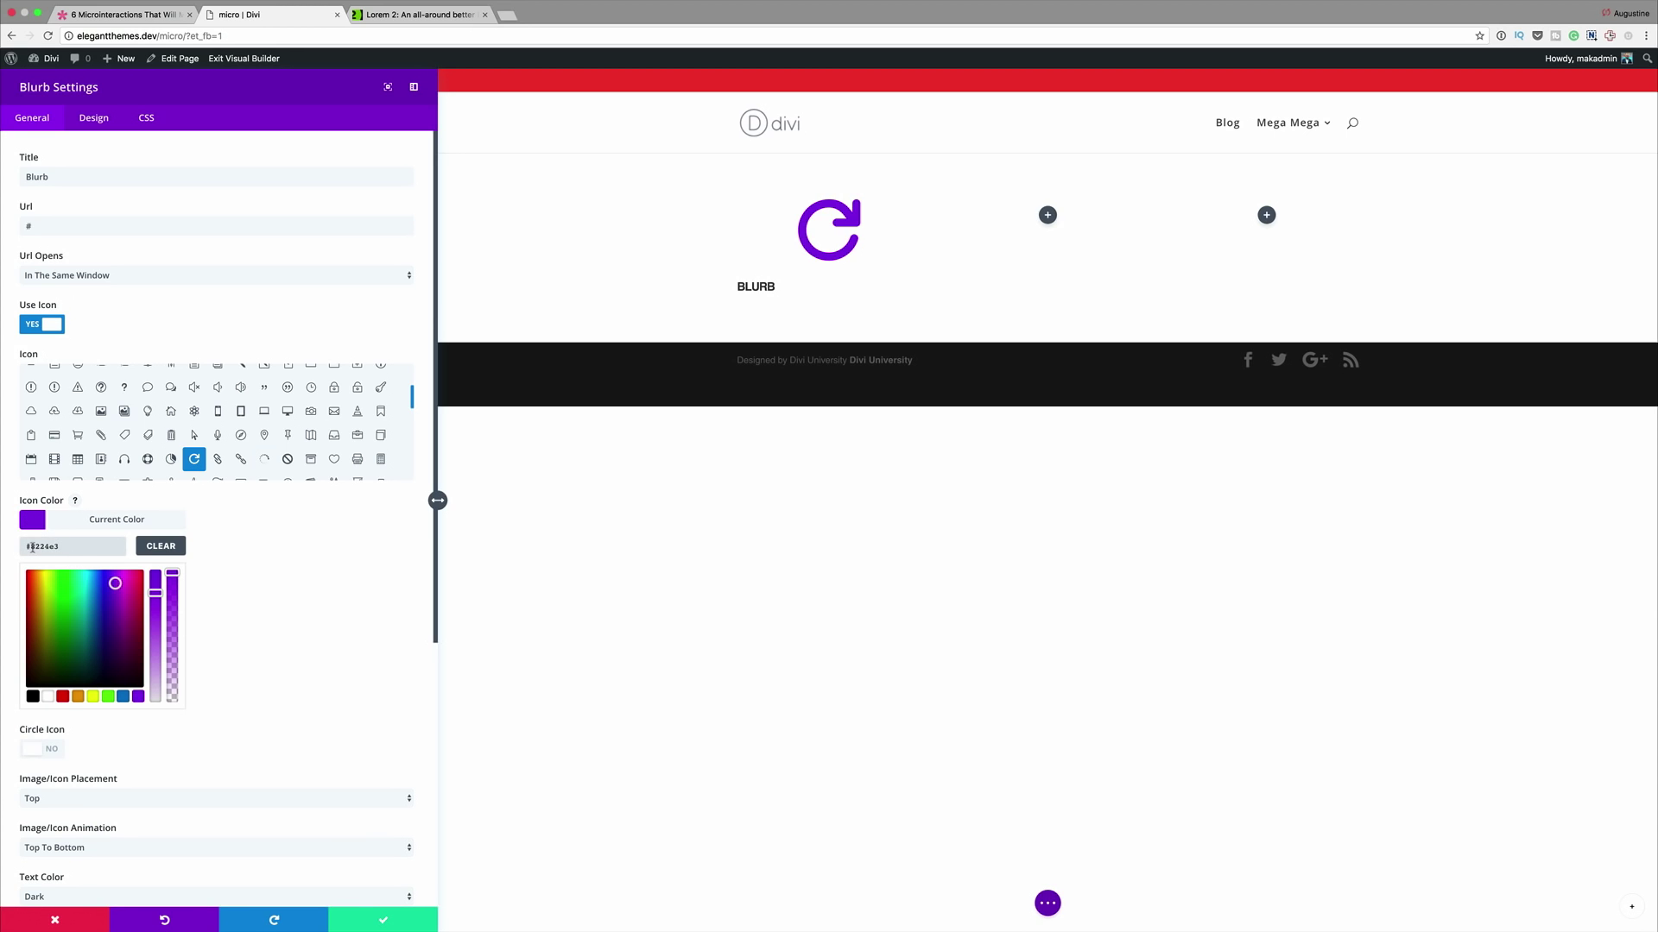
pyautogui.click(55, 547)
pyautogui.write('#0c71c3')
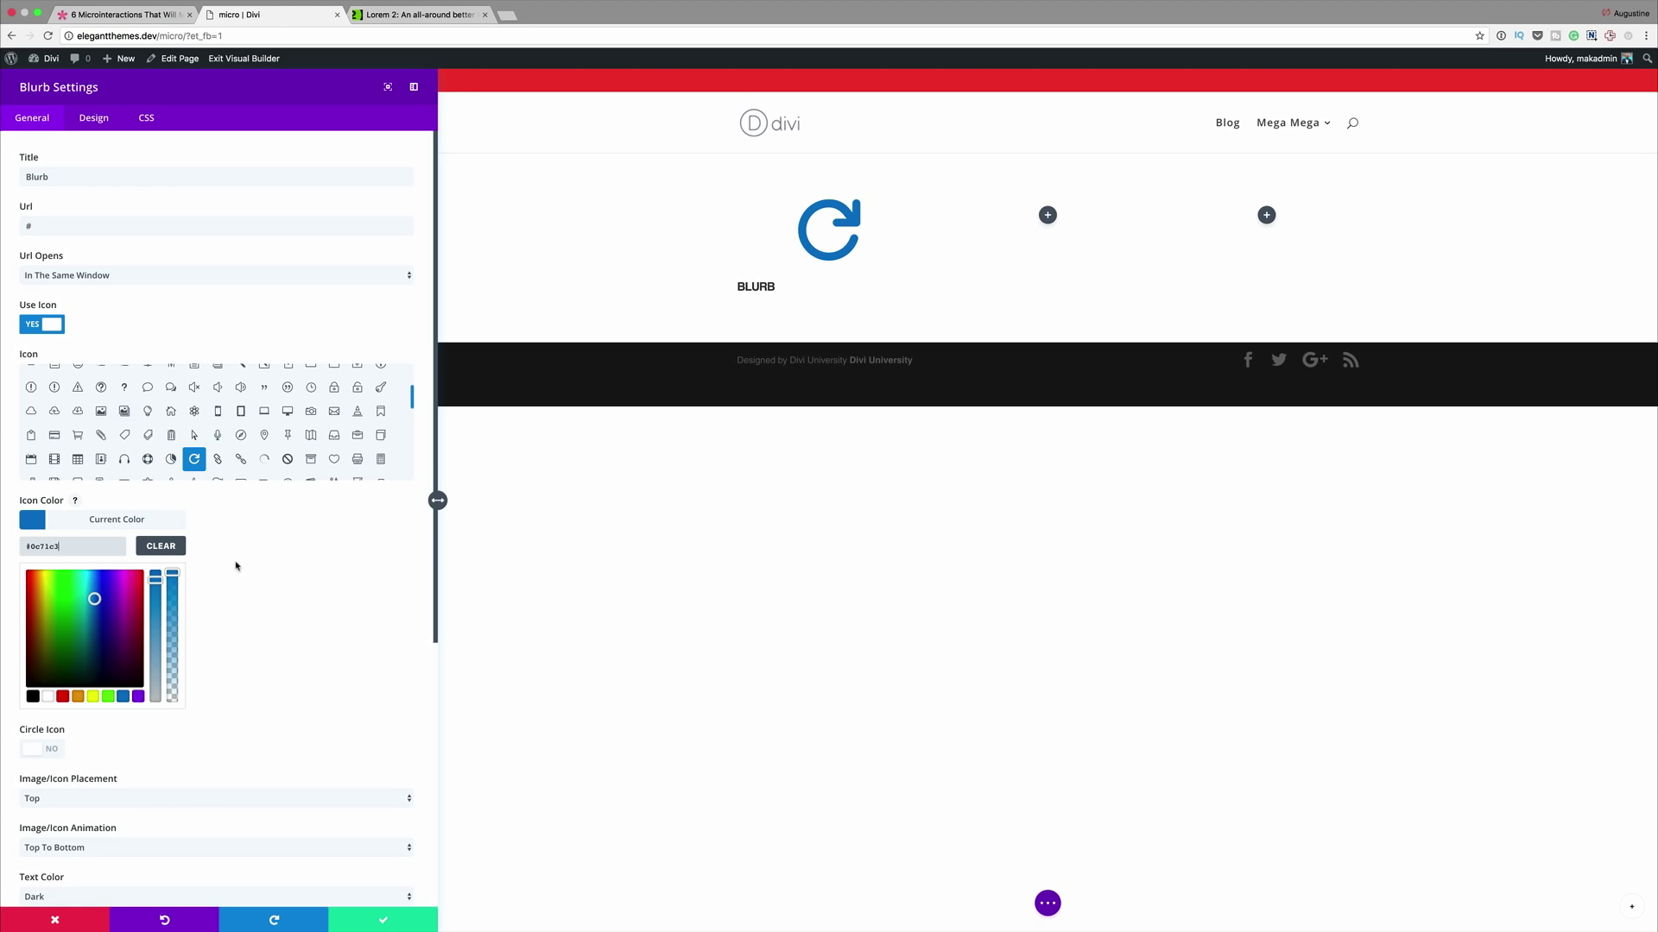
# - Fill the blurb's content with a Lorem ipsum placeholder paragraph and set its text orientation to Center
pyautogui.scroll(-1, 236, 565)
pyautogui.scroll(-8, 237, 566)
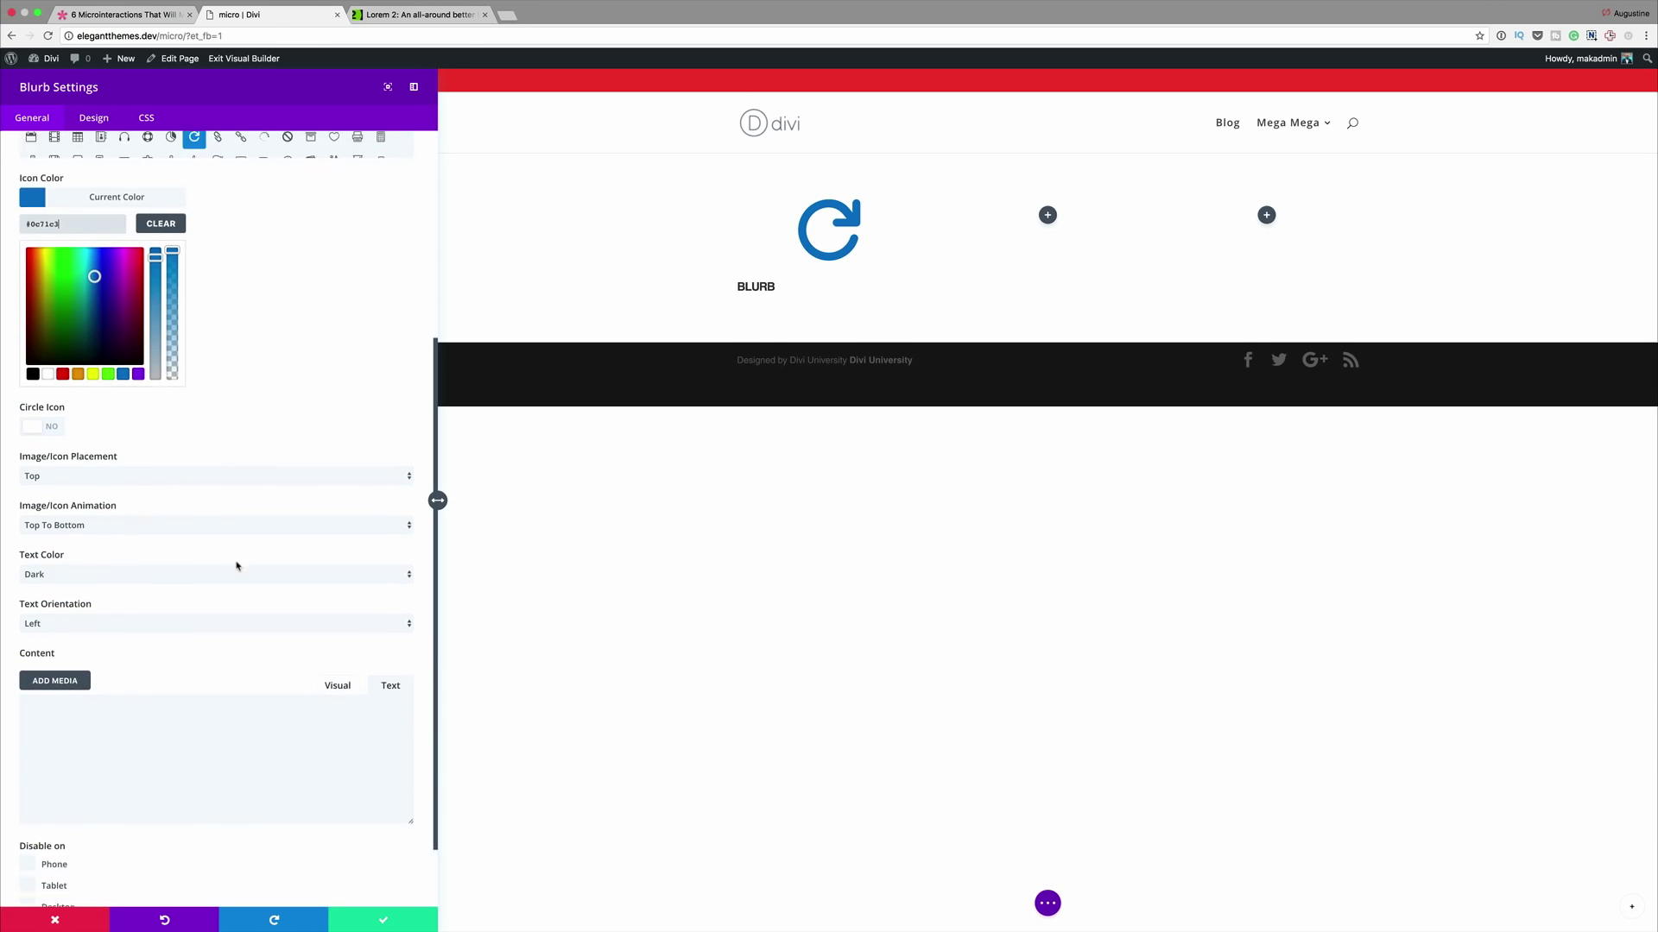
pyautogui.click(178, 647)
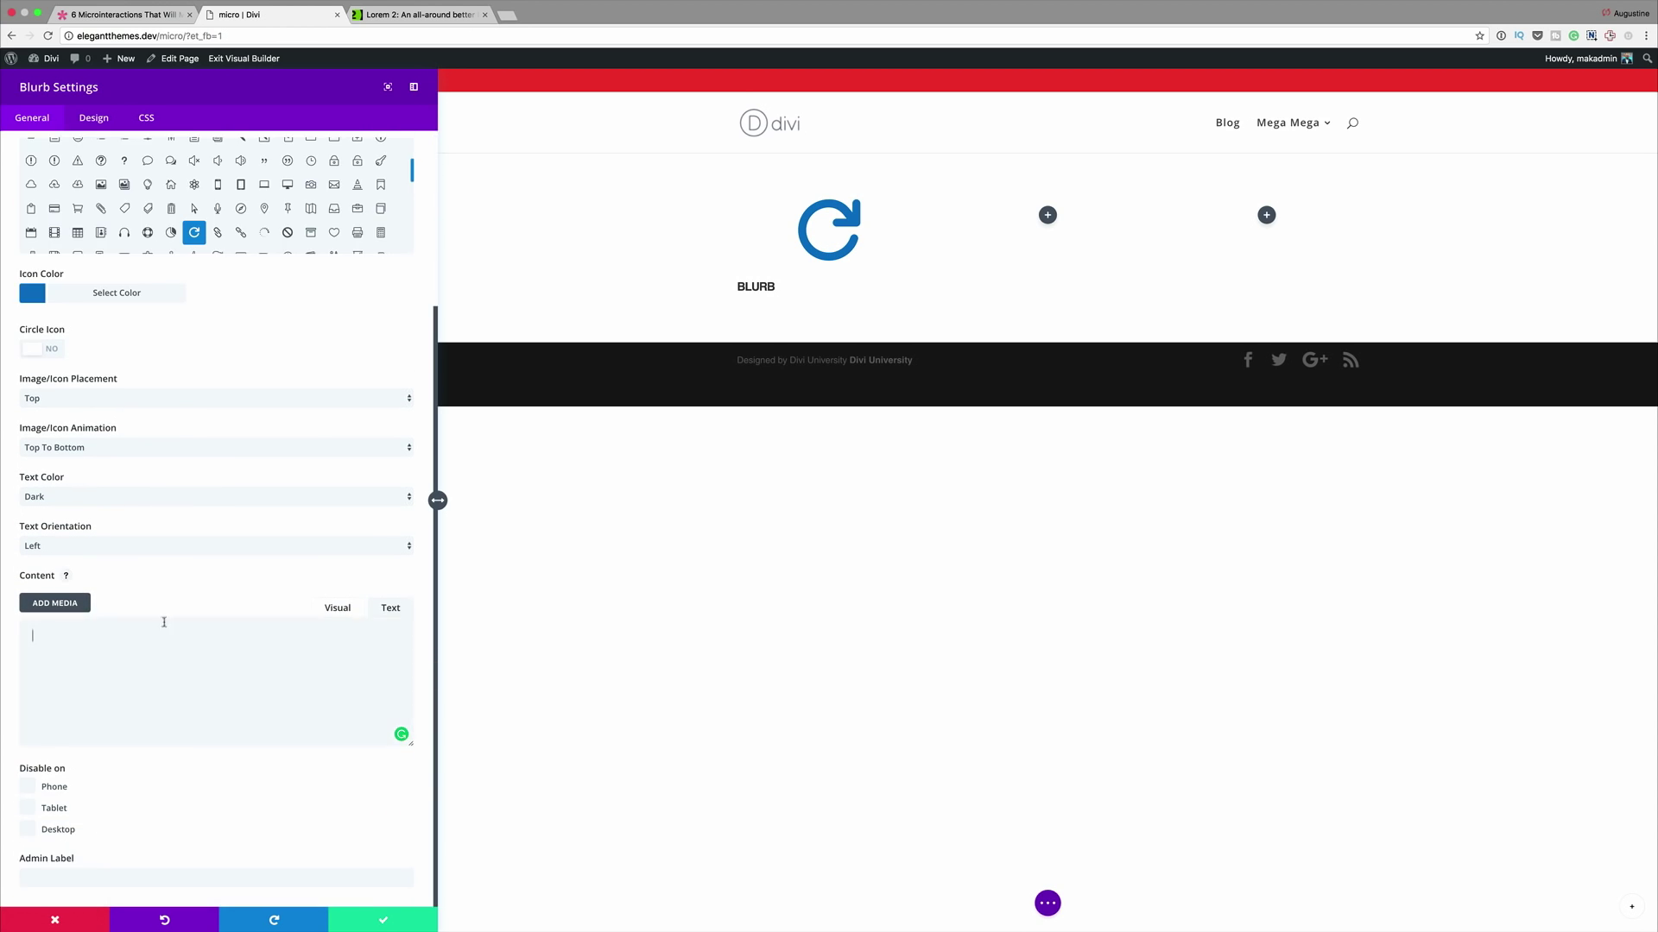
pyautogui.write('Lorem ipsum dolor sit amet, consectetuer adipiscing elit. Donec odio. Quisque volutpat mattis eros. Nullam malesuada erat ut turpis. Suspendisse urna nibh, viverra non, semper suscipit, posuere a, pede.')
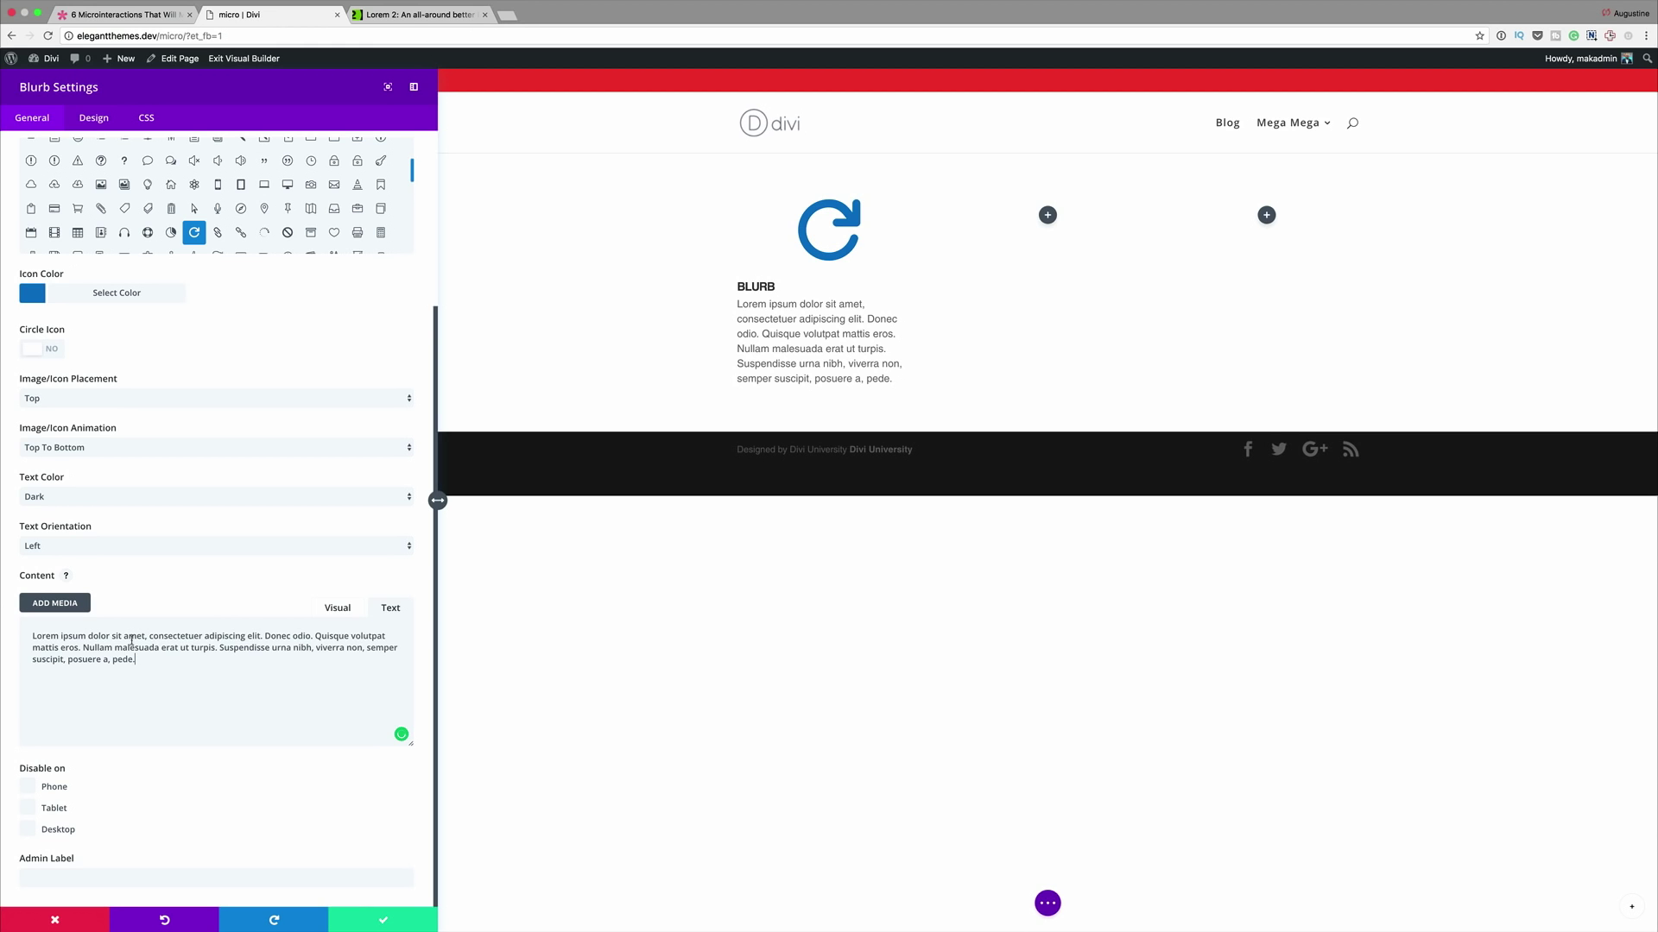
pyautogui.click(83, 545)
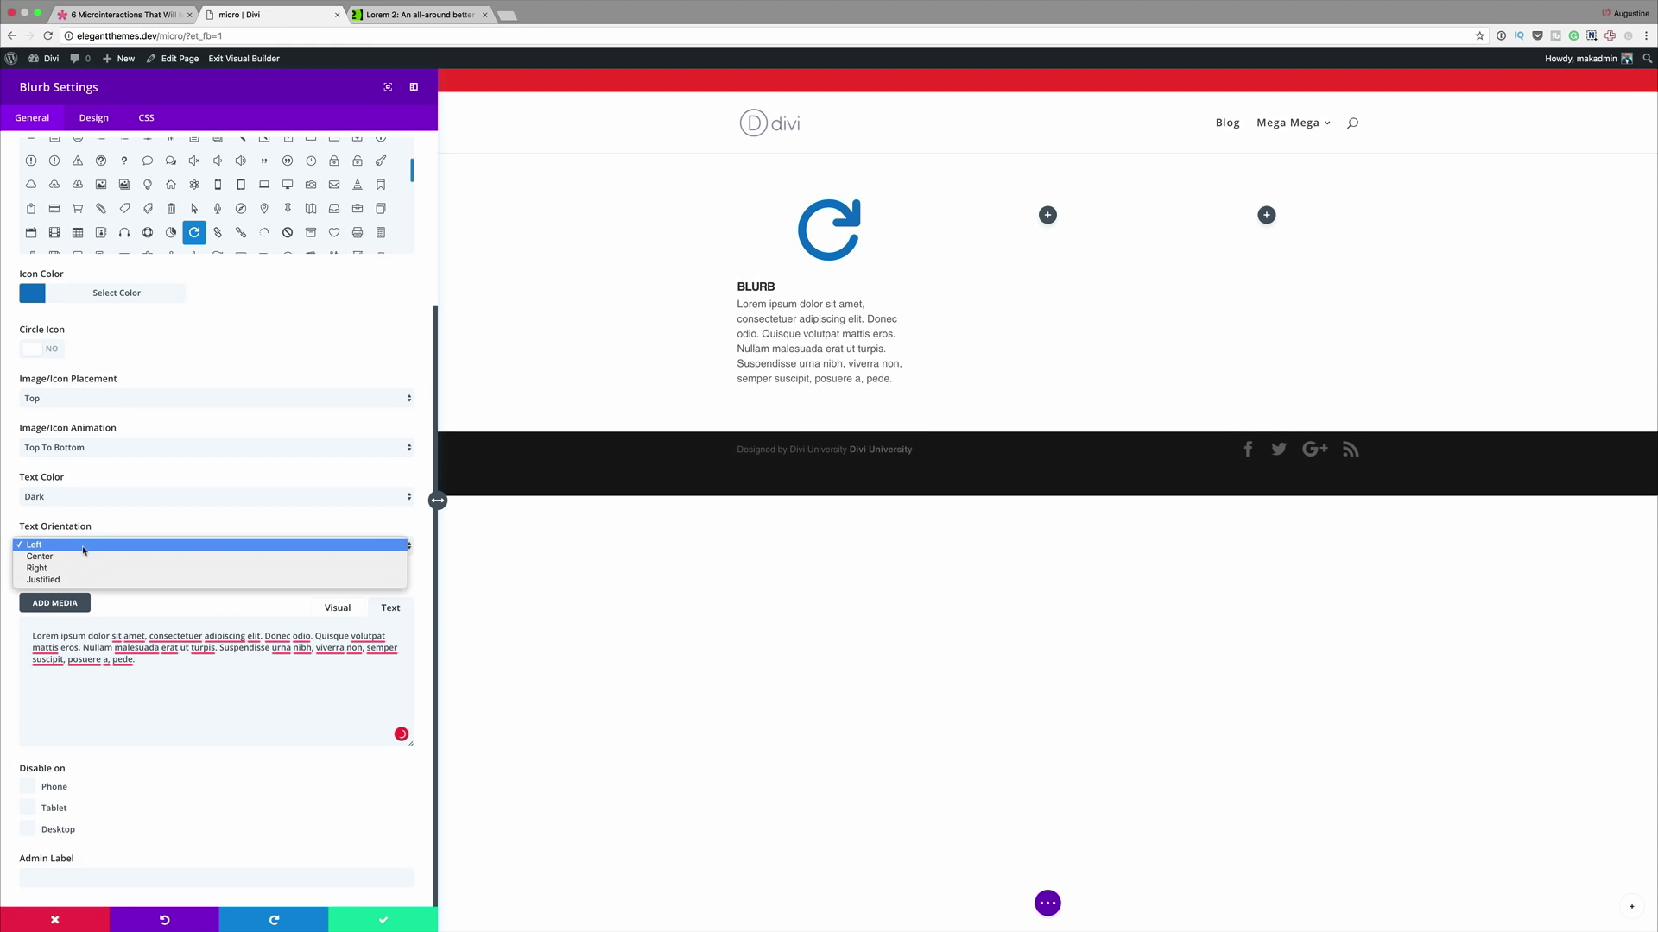
pyautogui.click(84, 557)
# - Set the blurb's image/icon animation to No Animation
pyautogui.scroll(3, 266, 452)
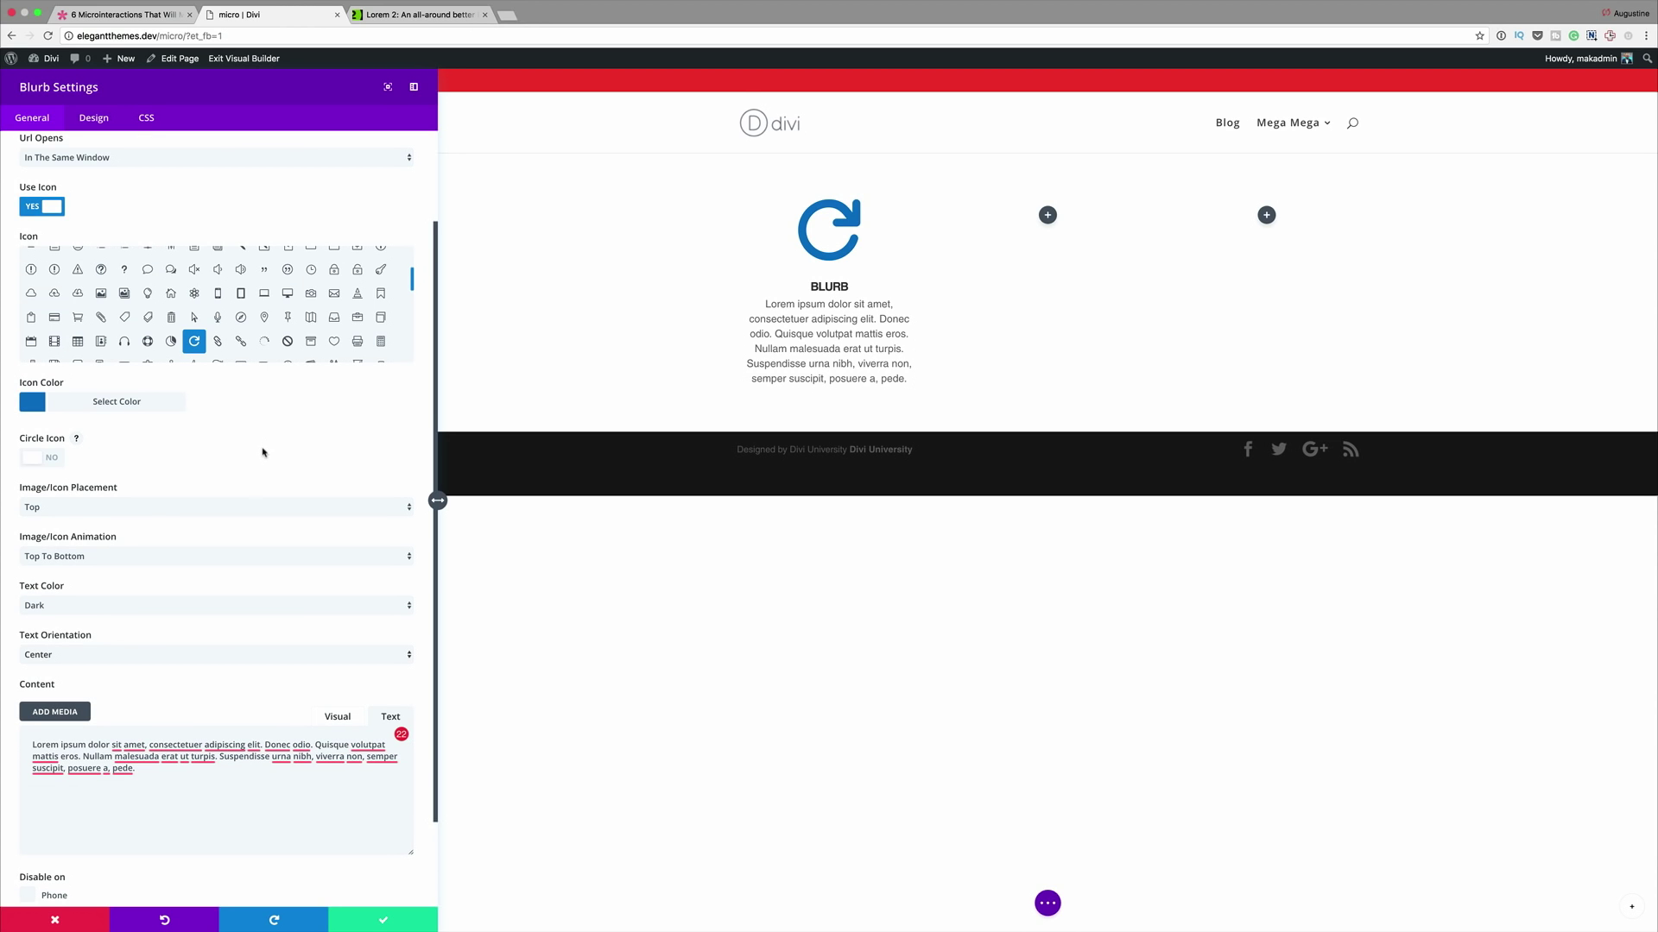
pyautogui.click(132, 560)
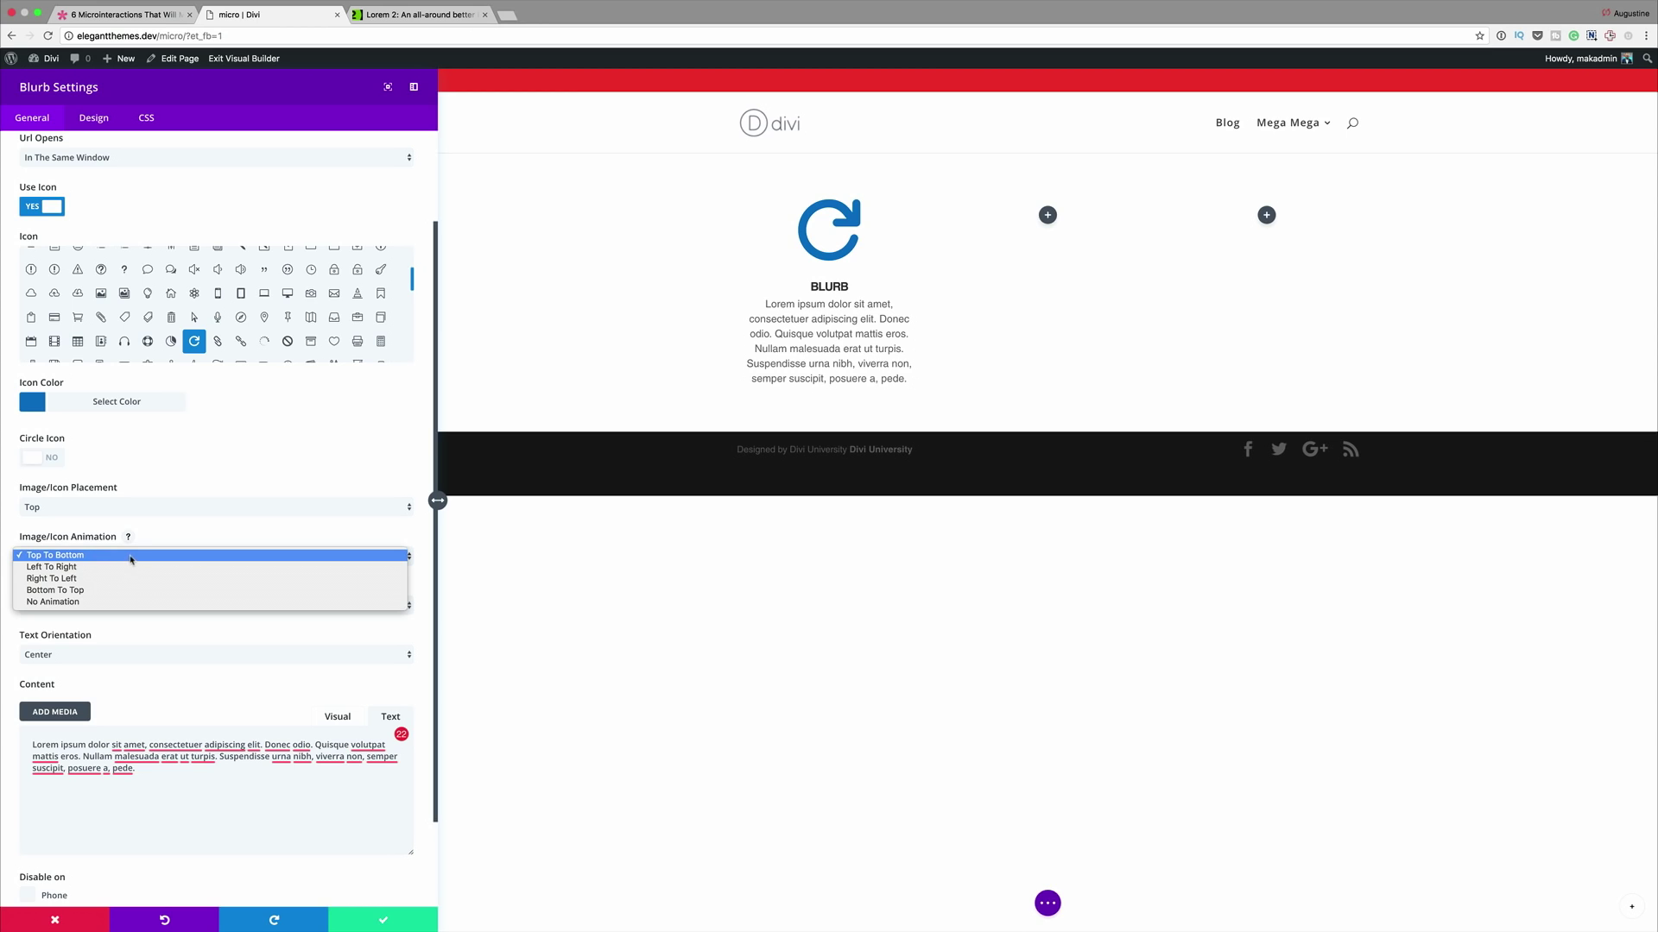
pyautogui.click(84, 603)
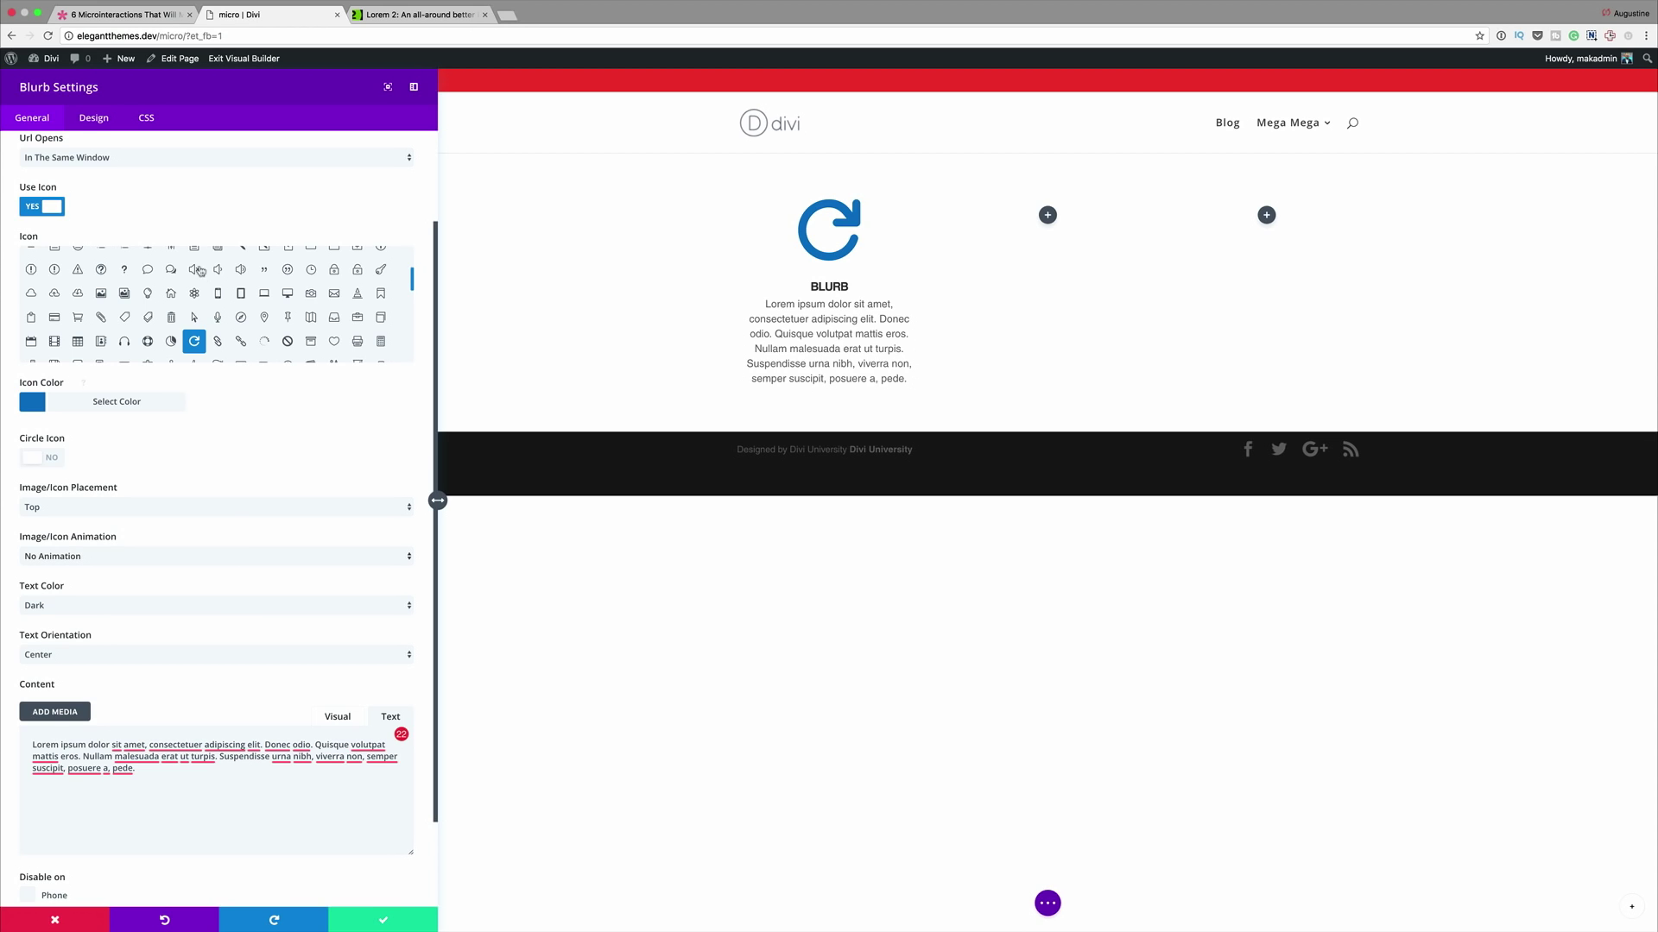
# - Set the blurb's icon font size to 72px and body font size to 17px, saving the module settings
pyautogui.click(93, 118)
pyautogui.click(122, 216)
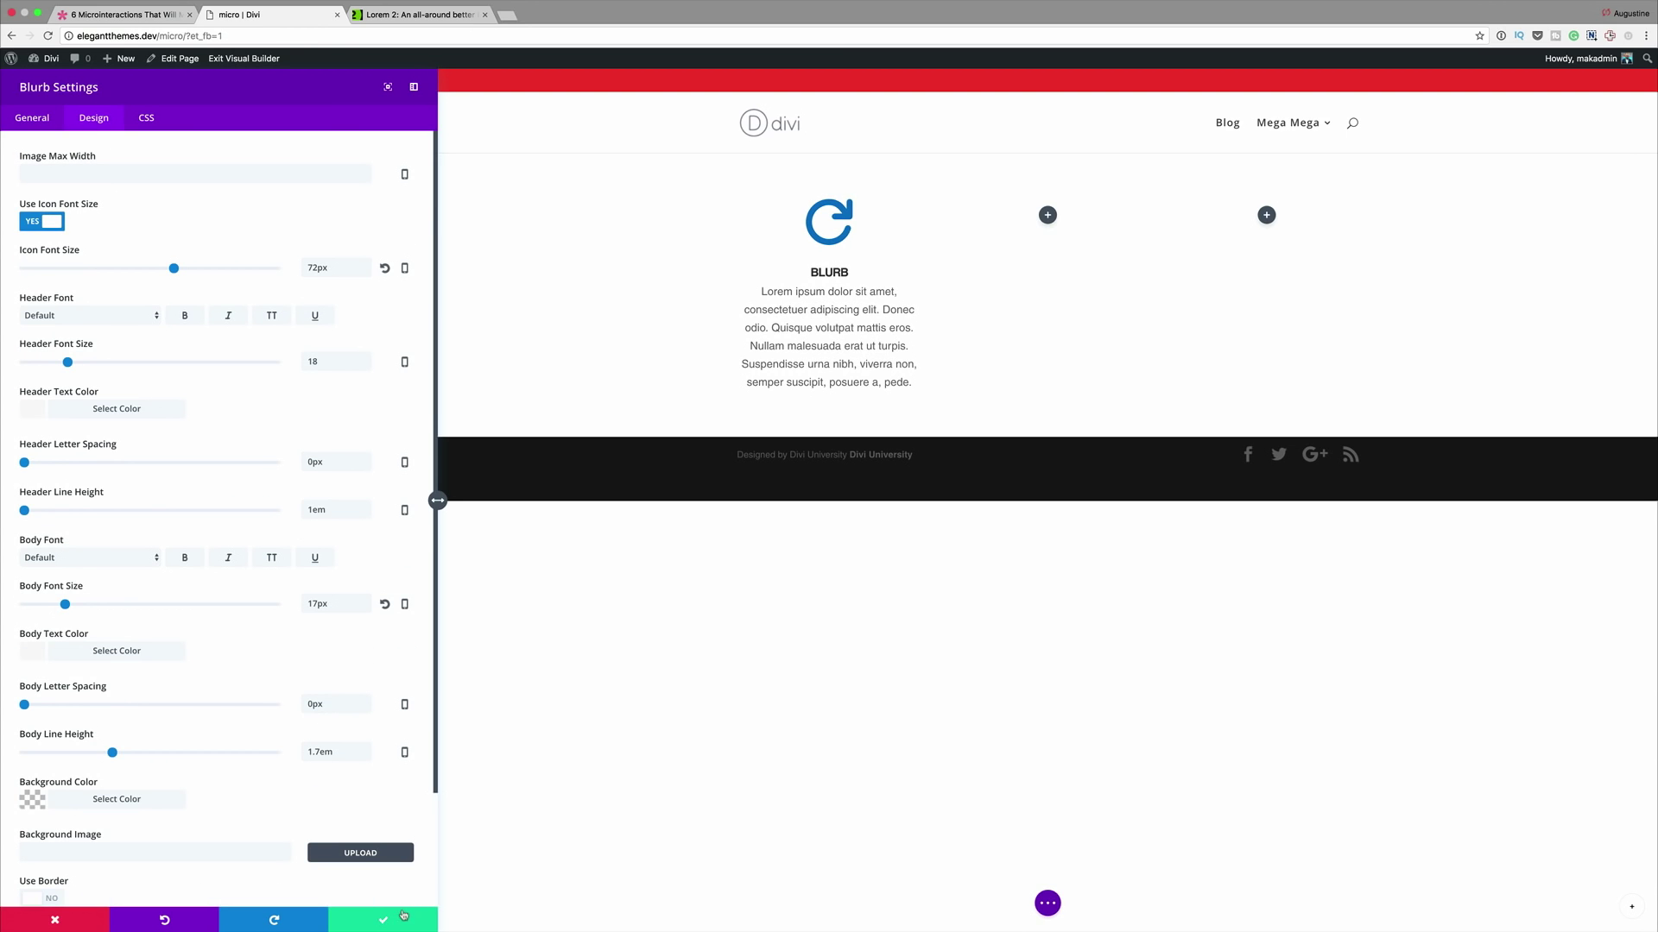
pyautogui.click(384, 922)
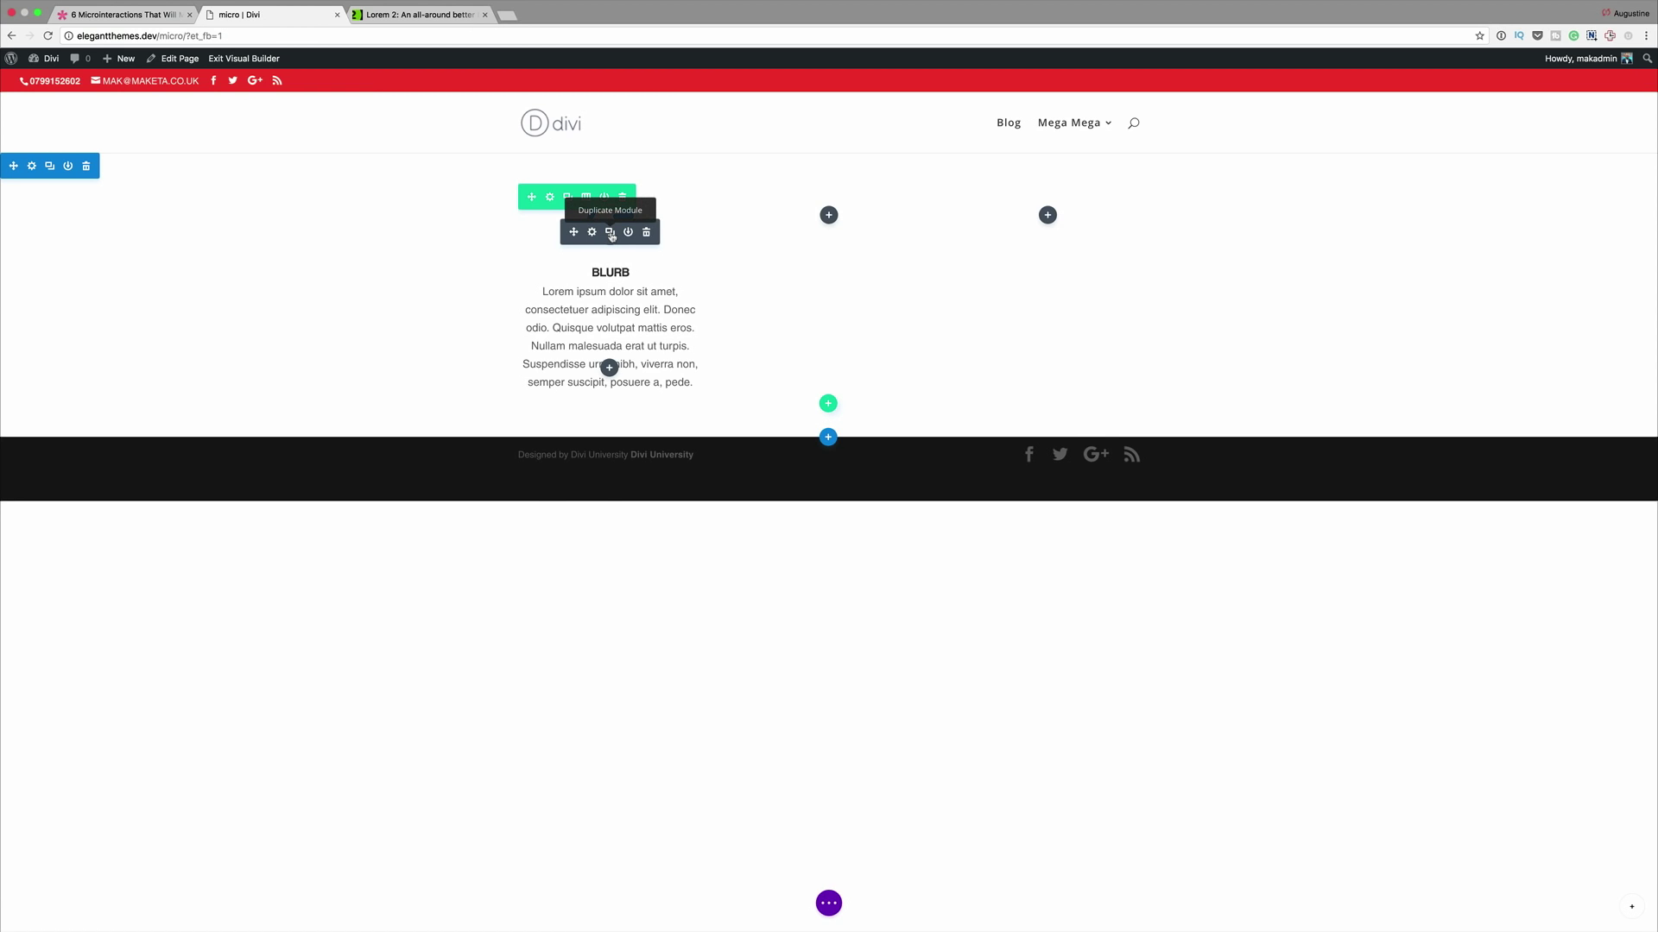
# - Duplicate the blurb twice and move the copies into the second and third columns
pyautogui.click(611, 233)
pyautogui.click(611, 233)
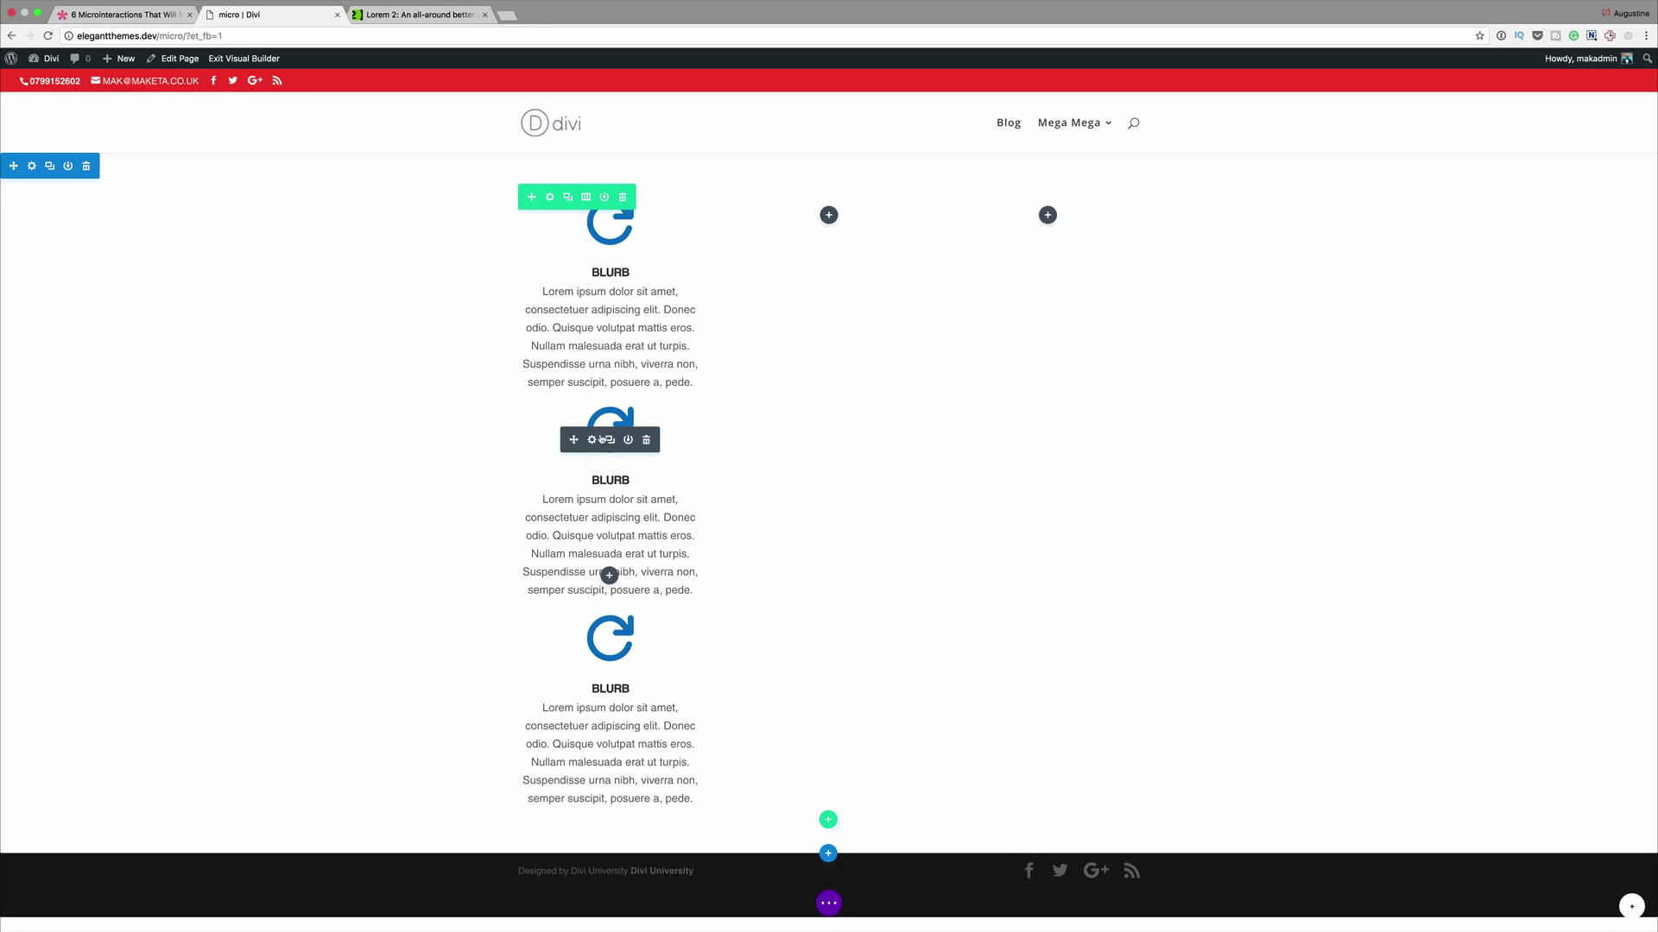
pyautogui.moveTo(573, 439); pyautogui.dragTo(840, 229)
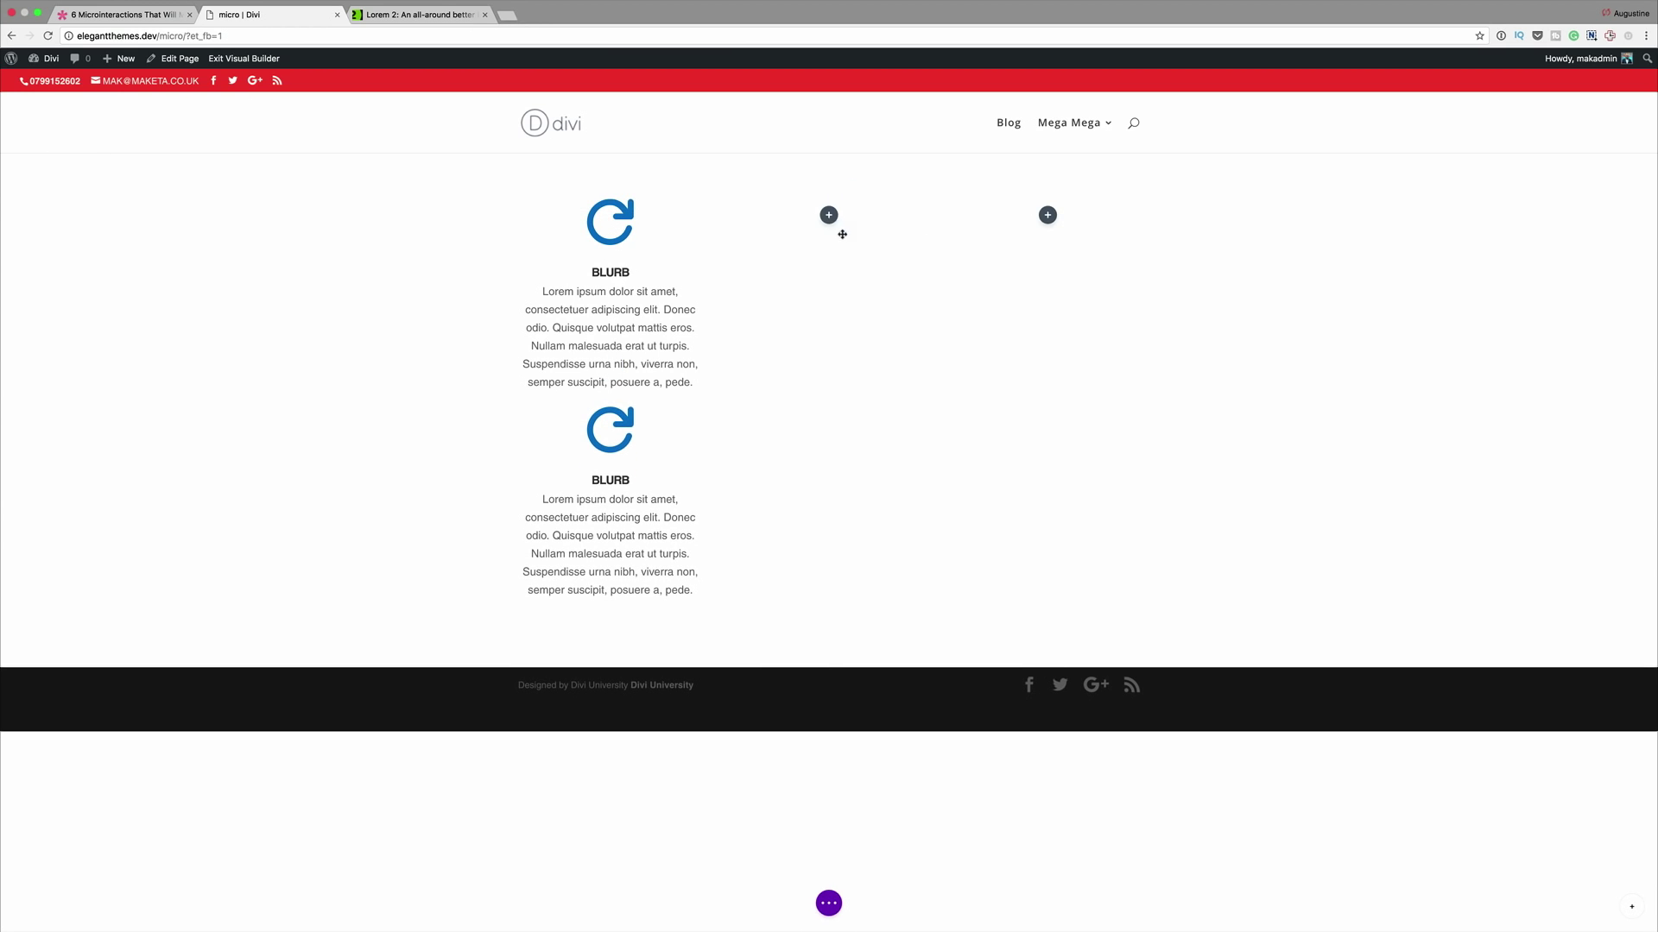
pyautogui.moveTo(573, 439); pyautogui.dragTo(1043, 236)
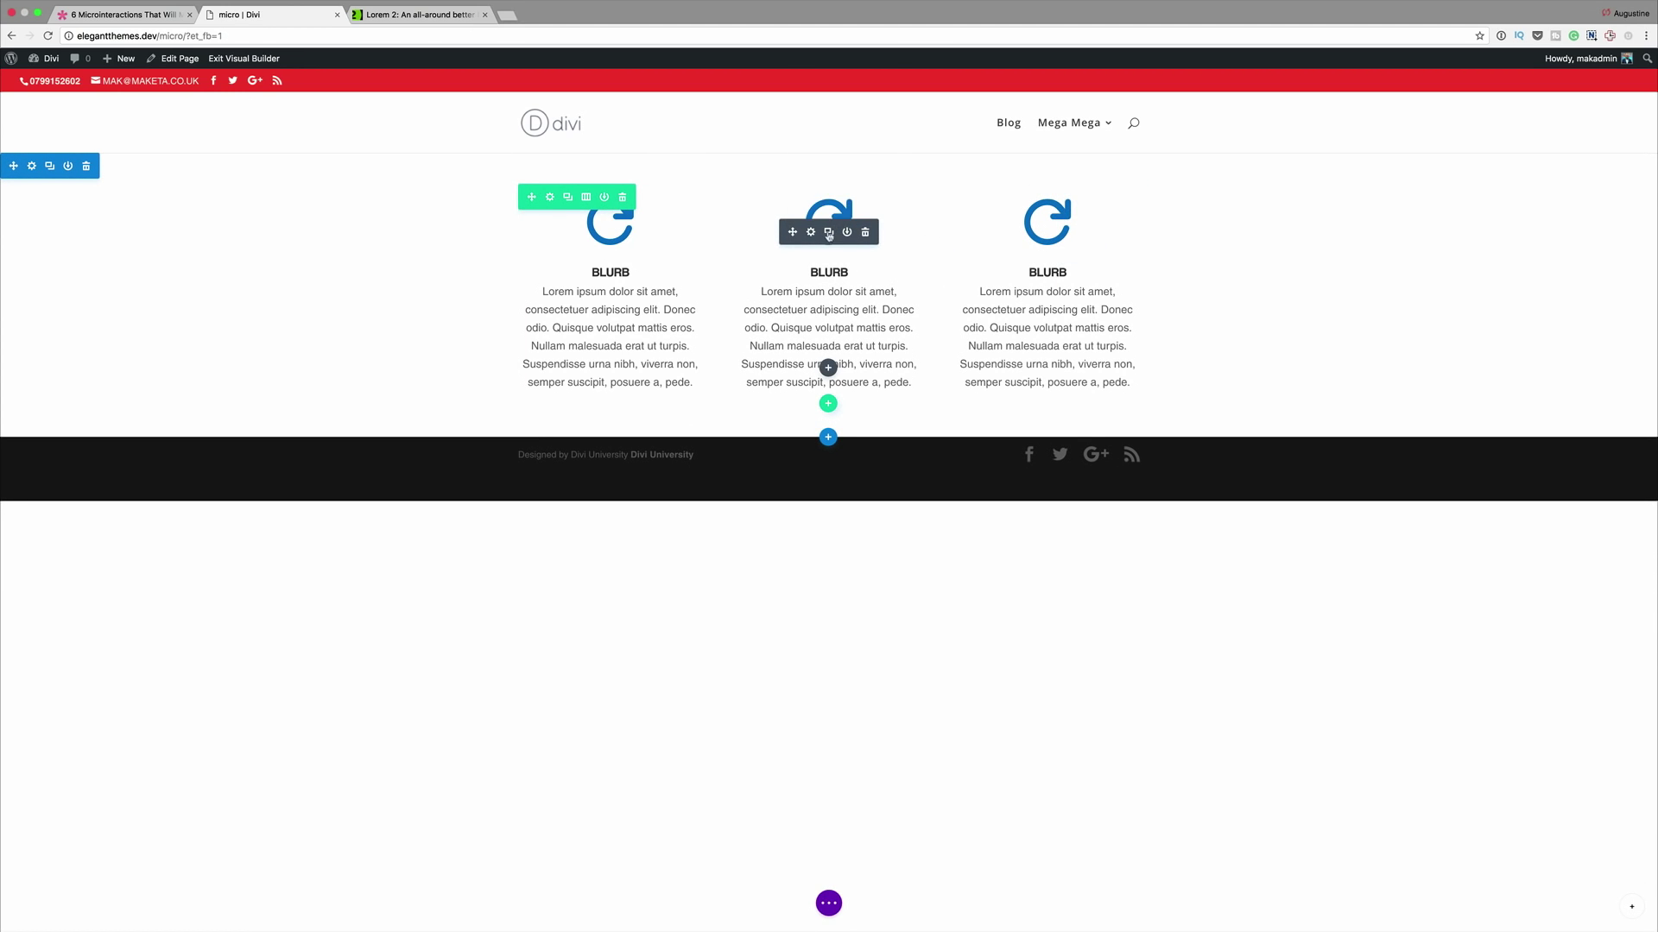
# - Change the middle blurb's icon to the trash can and save the module
pyautogui.click(811, 232)
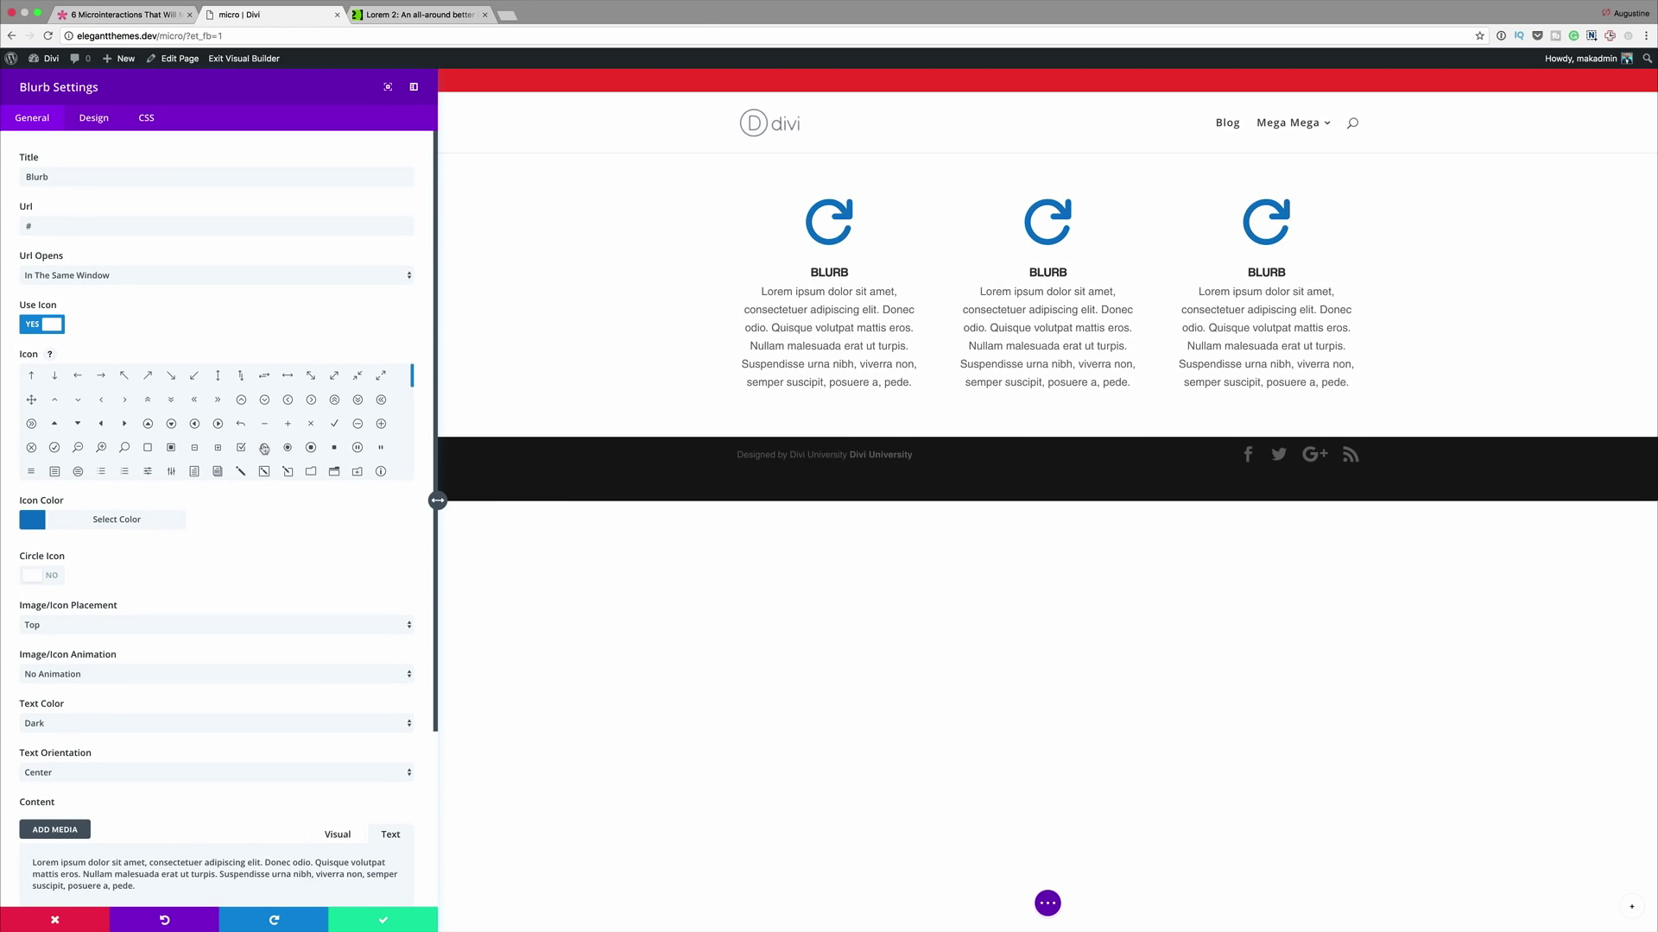
pyautogui.scroll(-3, 264, 442)
pyautogui.scroll(-1, 270, 431)
pyautogui.click(173, 469)
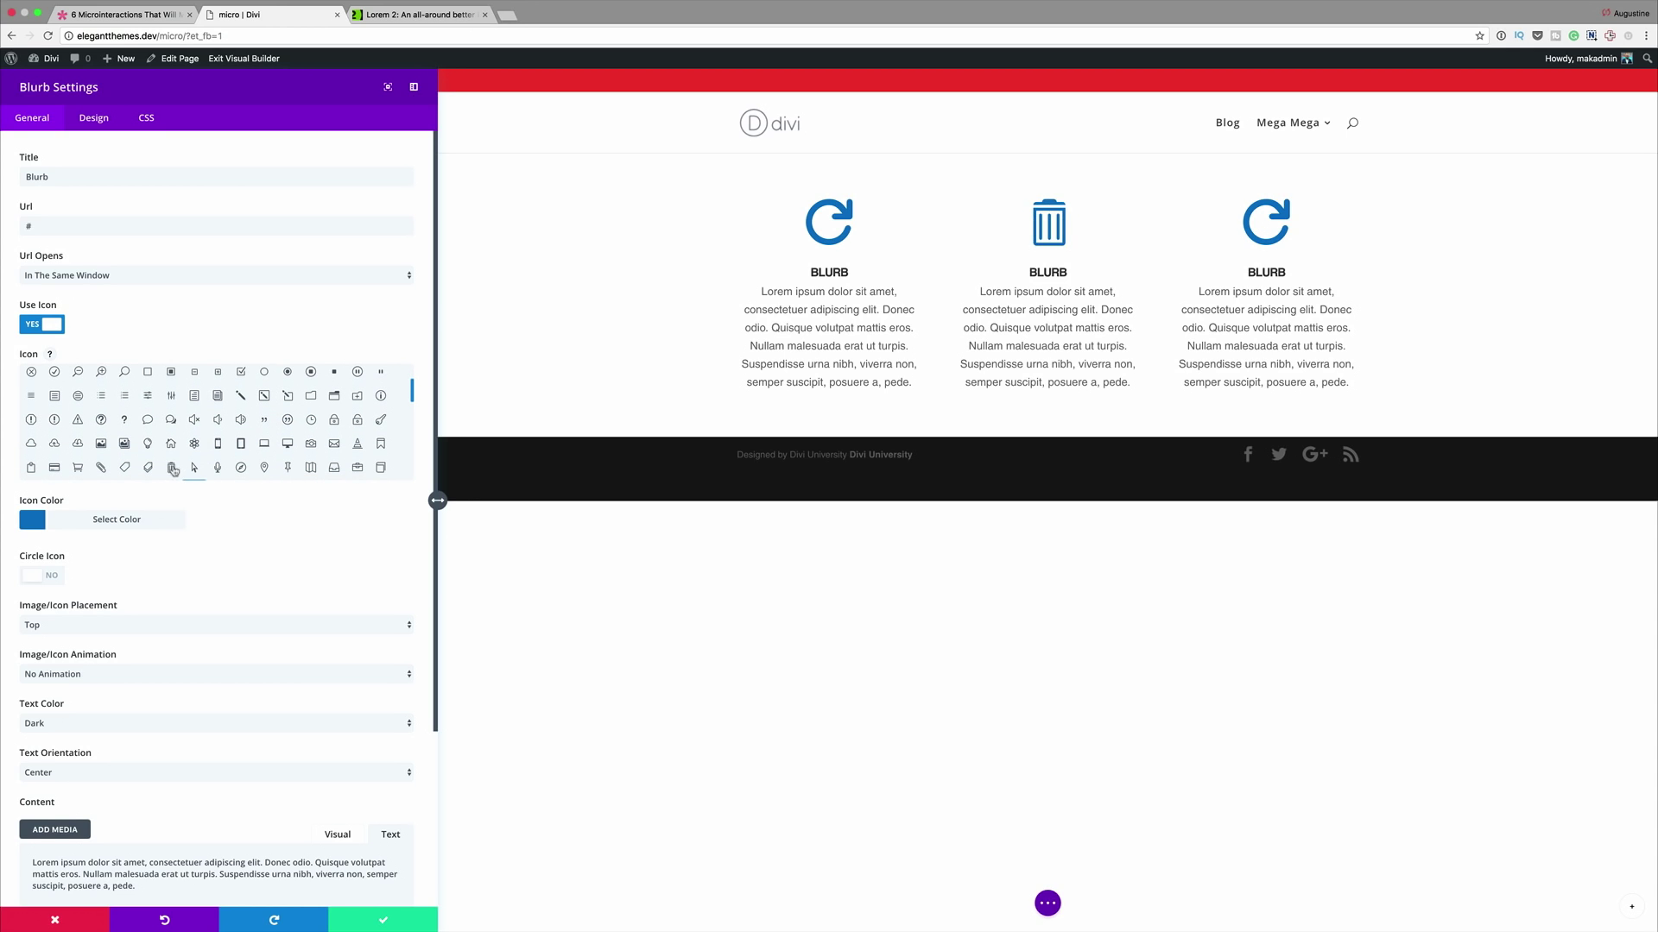
pyautogui.click(388, 920)
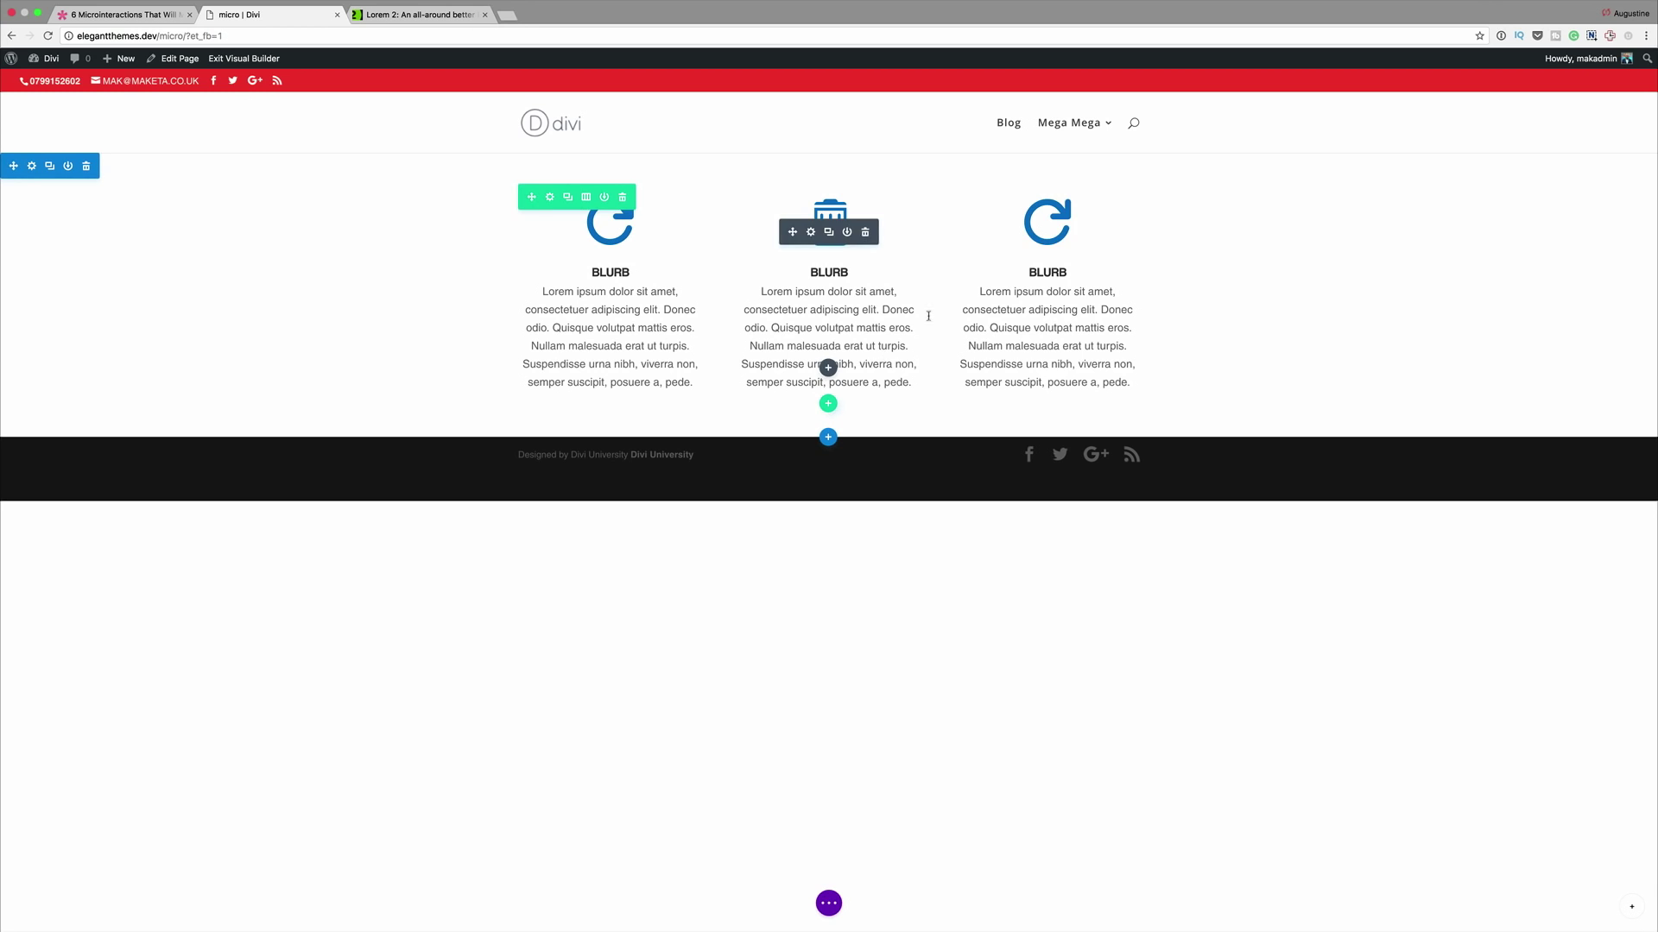
# - Change the third blurb's icon to the outlined heart and save the module
pyautogui.click(1029, 232)
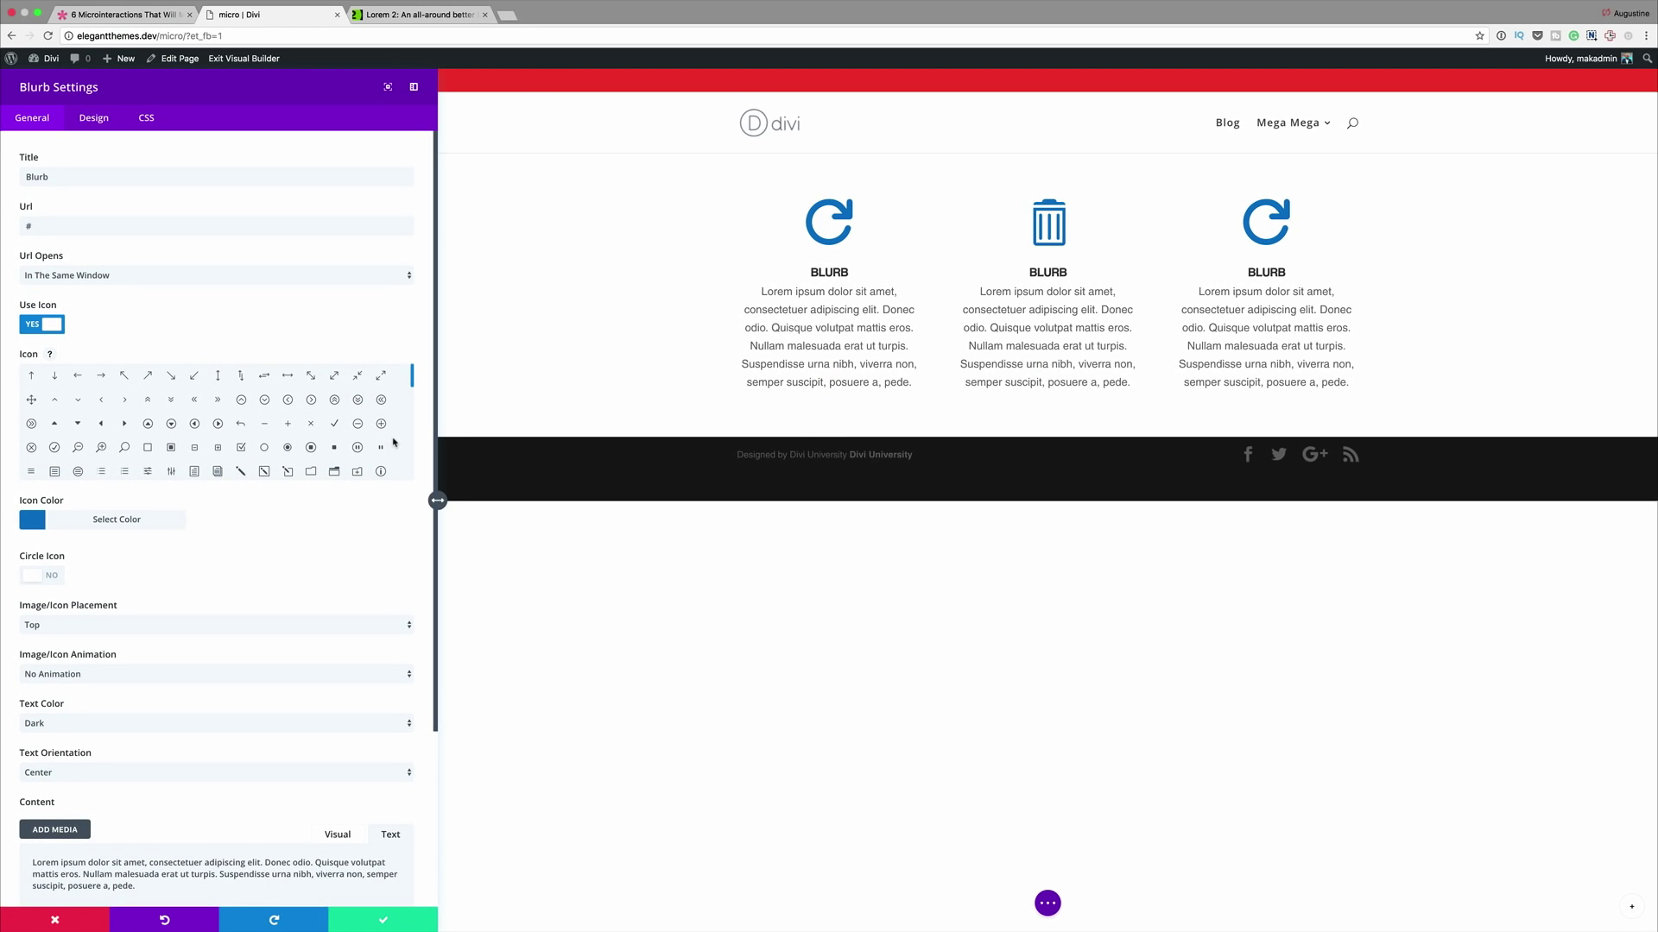
pyautogui.scroll(-10, 393, 443)
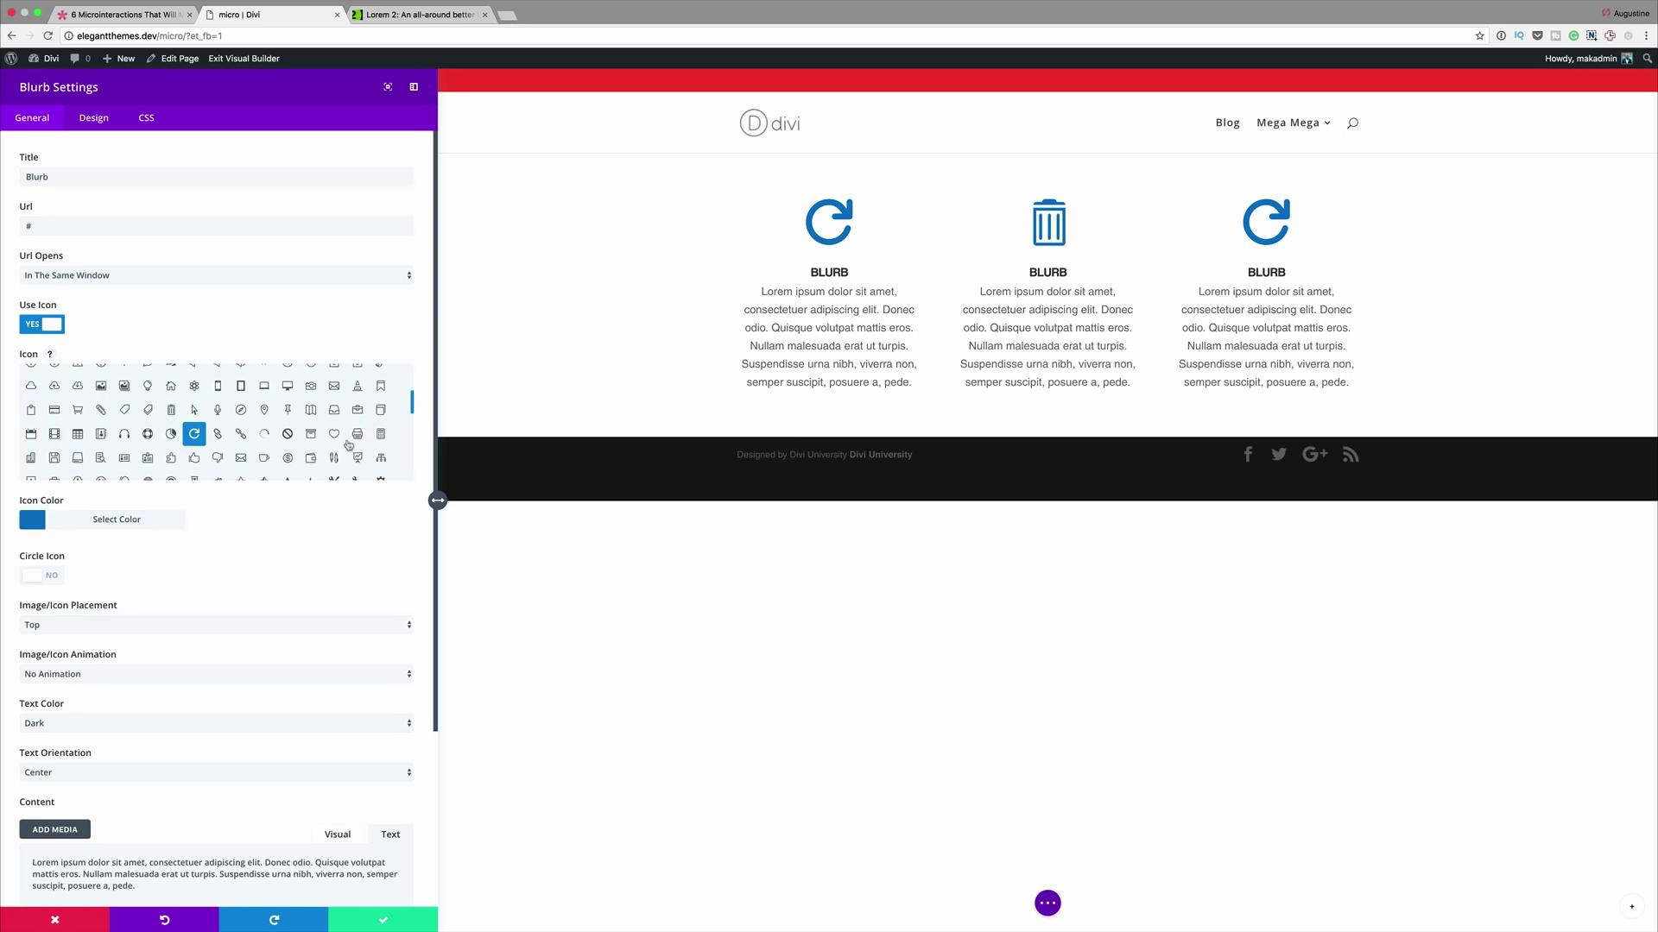
pyautogui.click(336, 436)
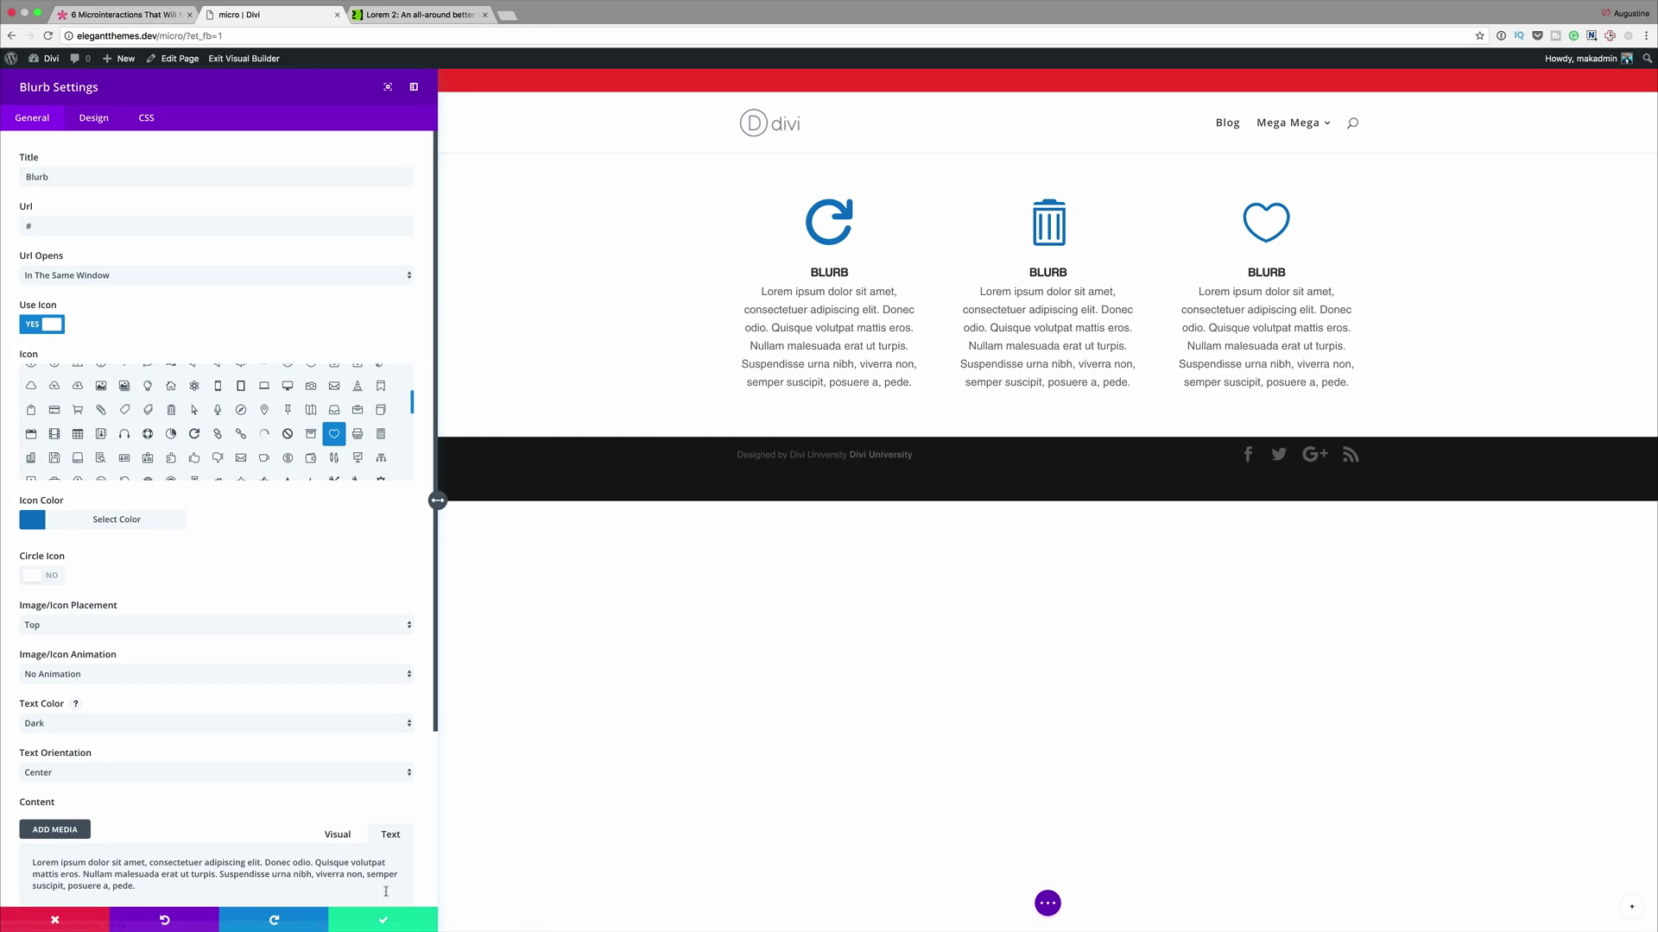
pyautogui.click(384, 924)
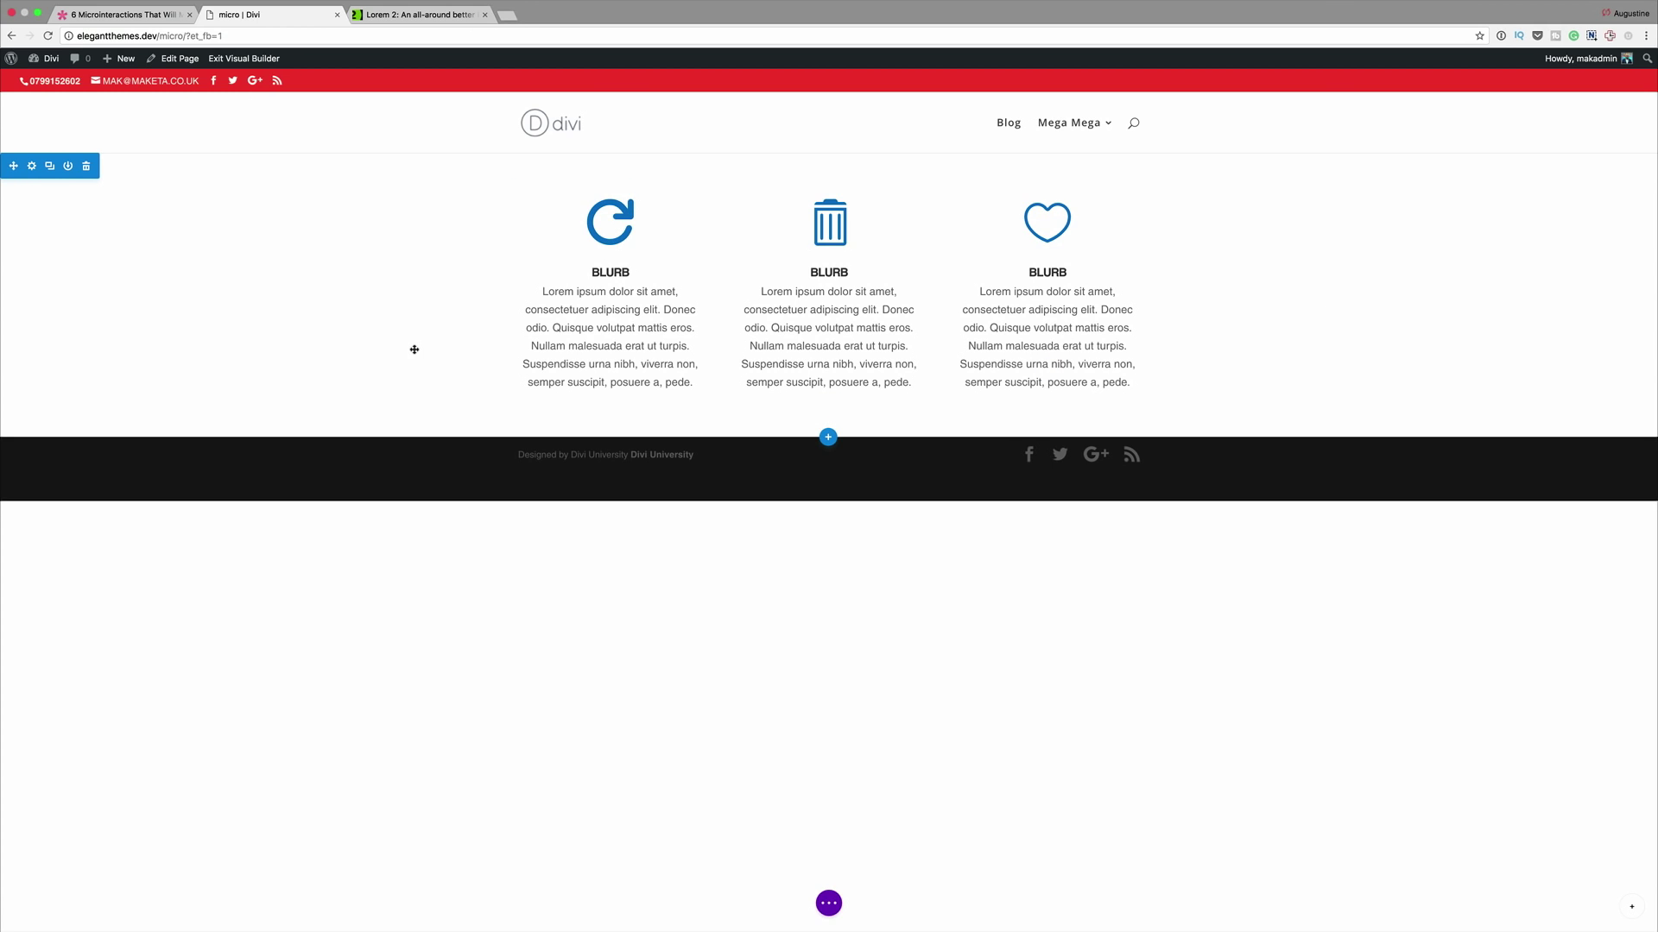
# - Assign the CSS class "rotate" to the first blurb and save the module
pyautogui.moveTo(604, 242)
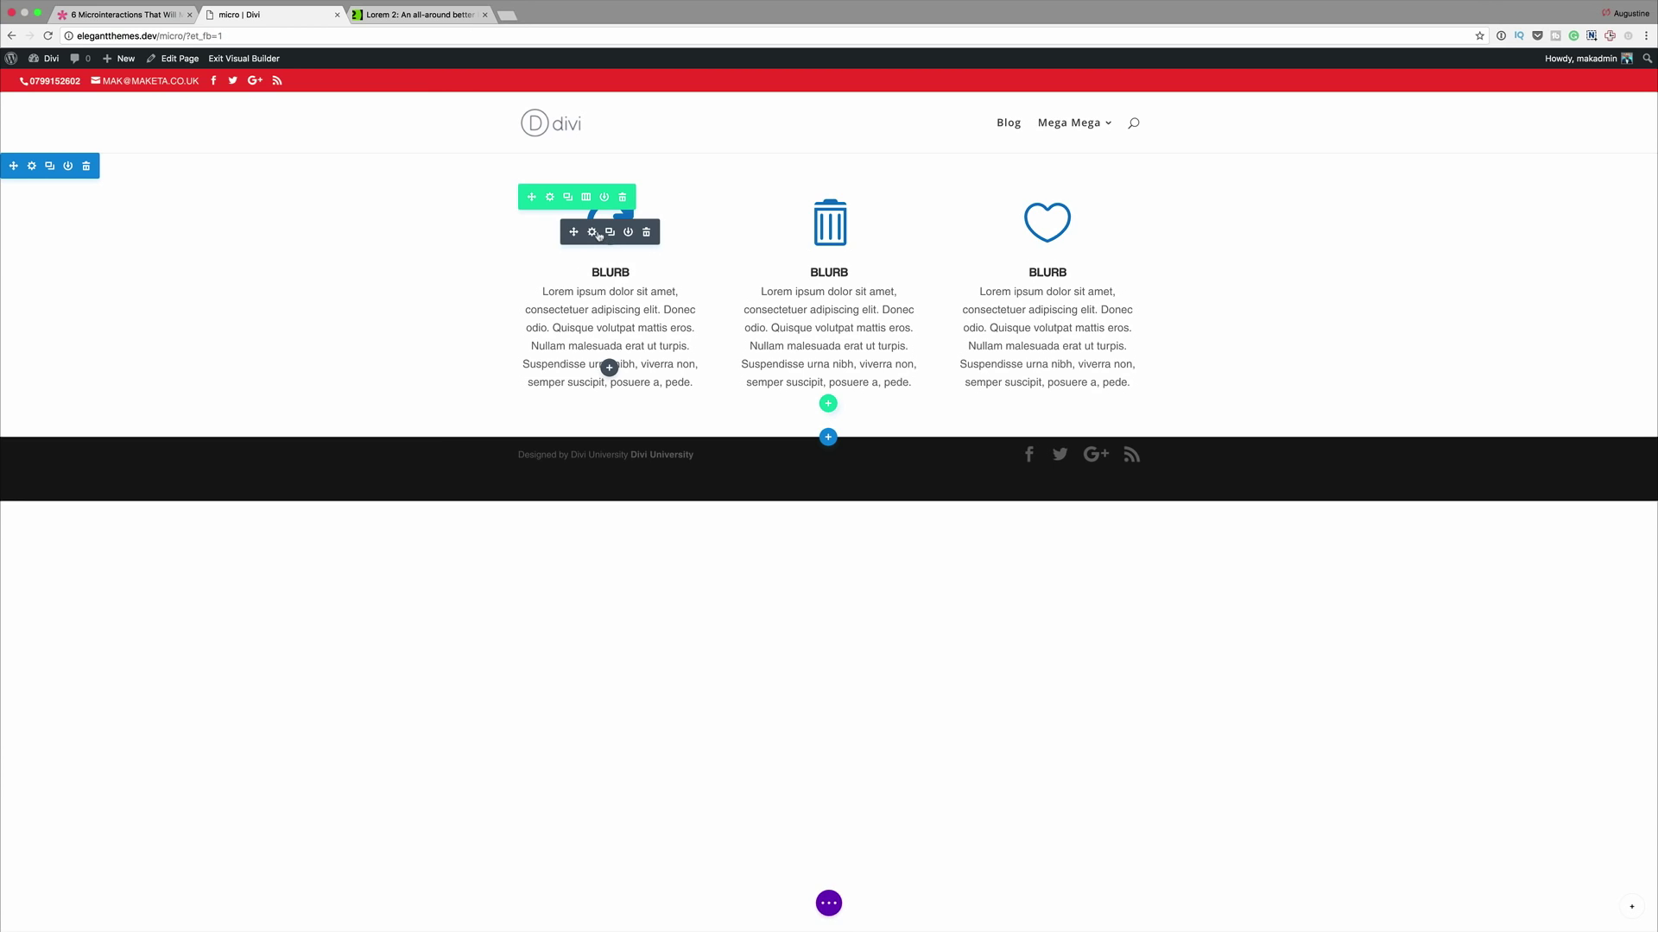
pyautogui.click(593, 233)
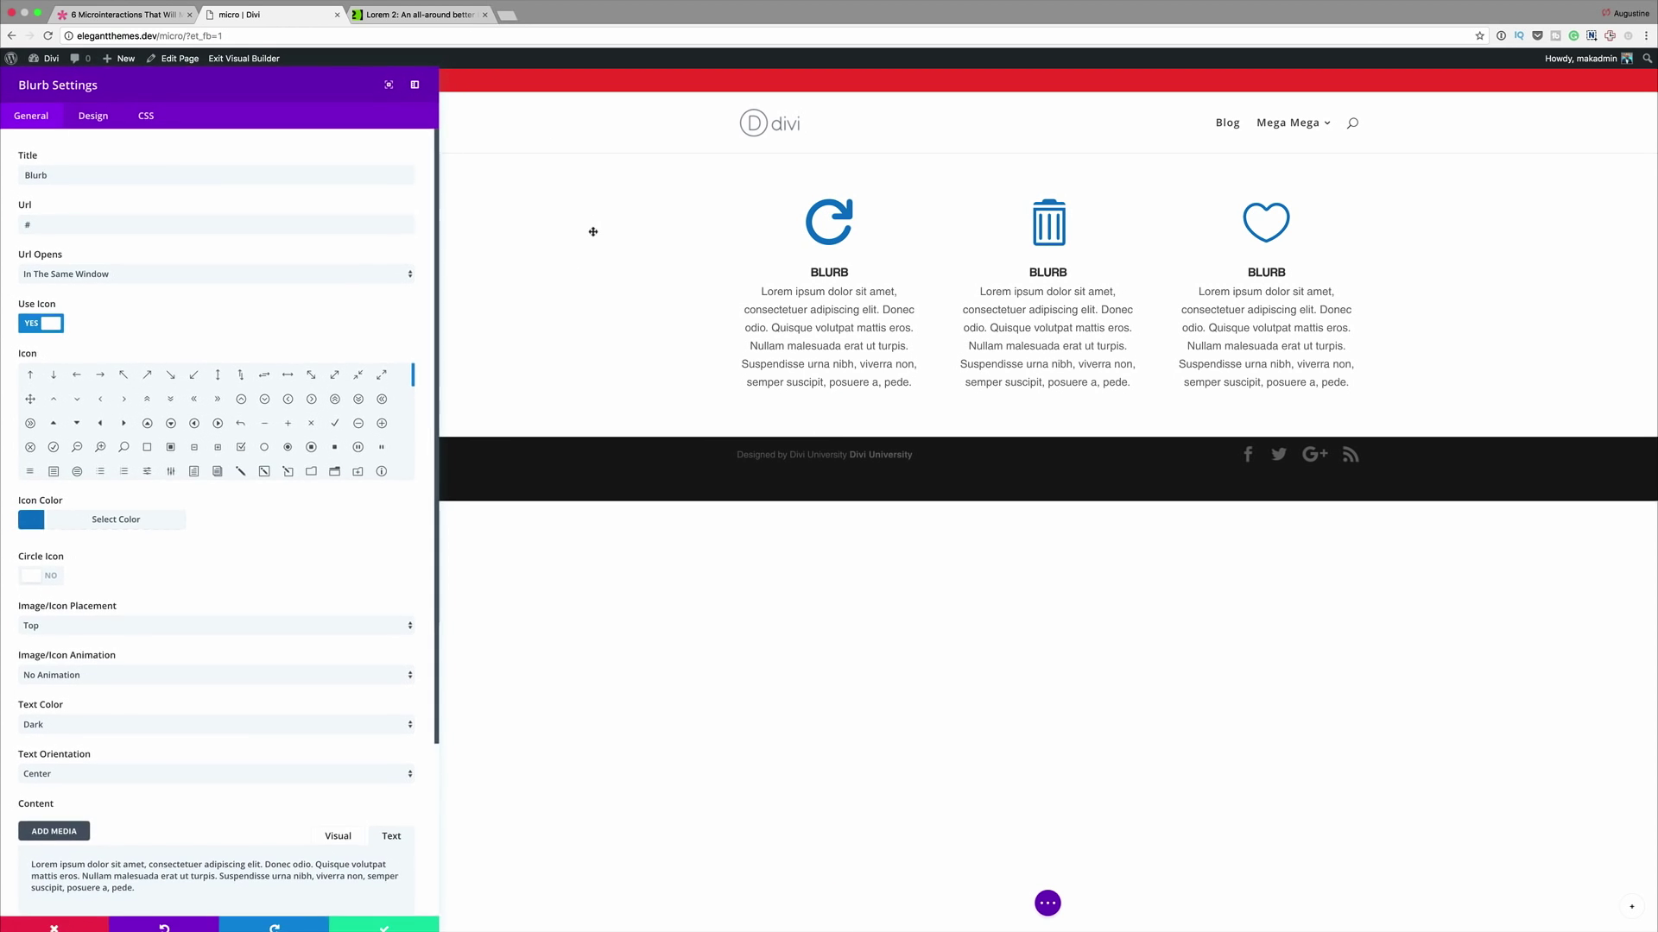
pyautogui.click(147, 118)
pyautogui.click(94, 221)
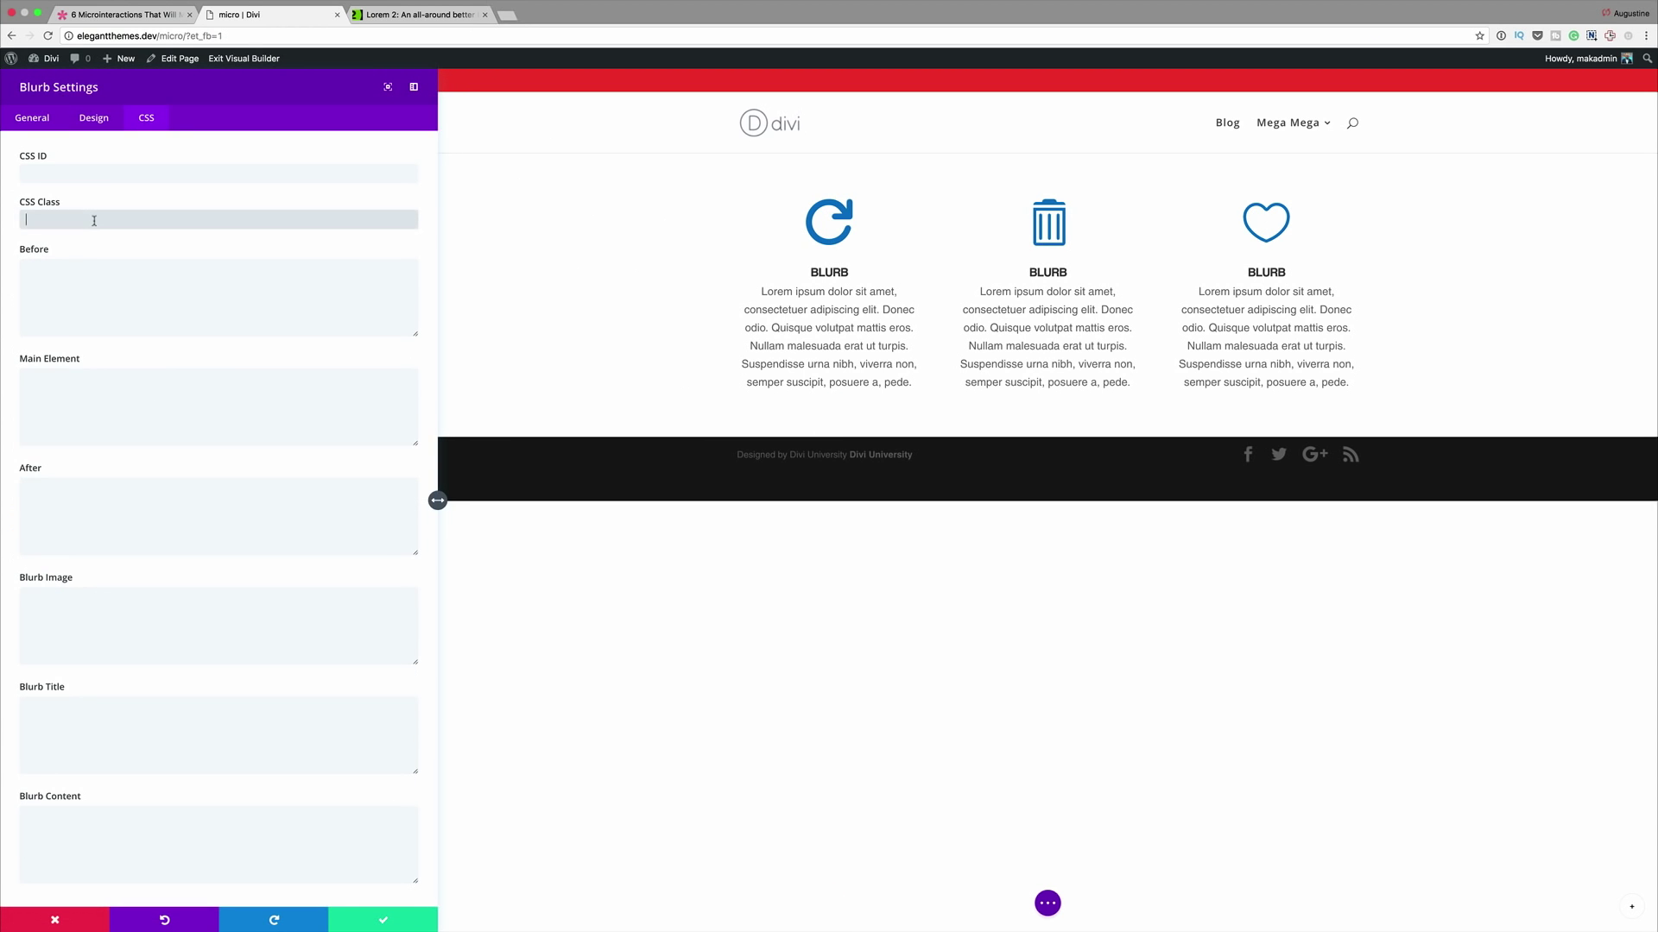
pyautogui.write('rotate')
pyautogui.click(386, 922)
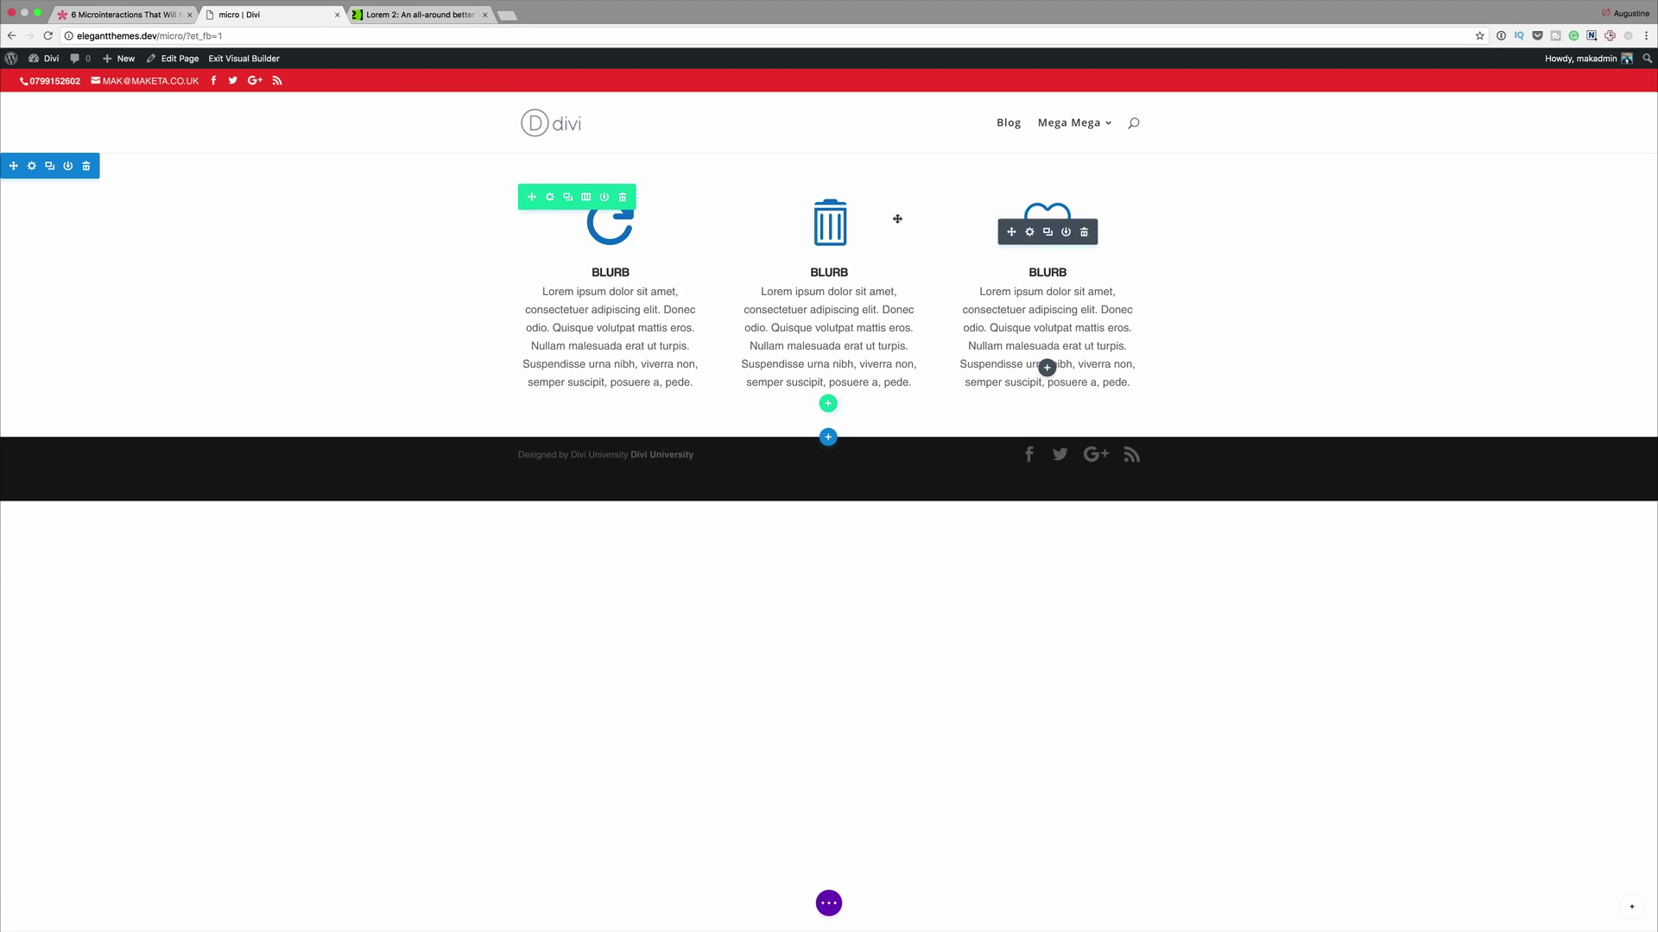
# - Assign the CSS class "shake" to the middle trash can blurb and save the module
pyautogui.click(811, 233)
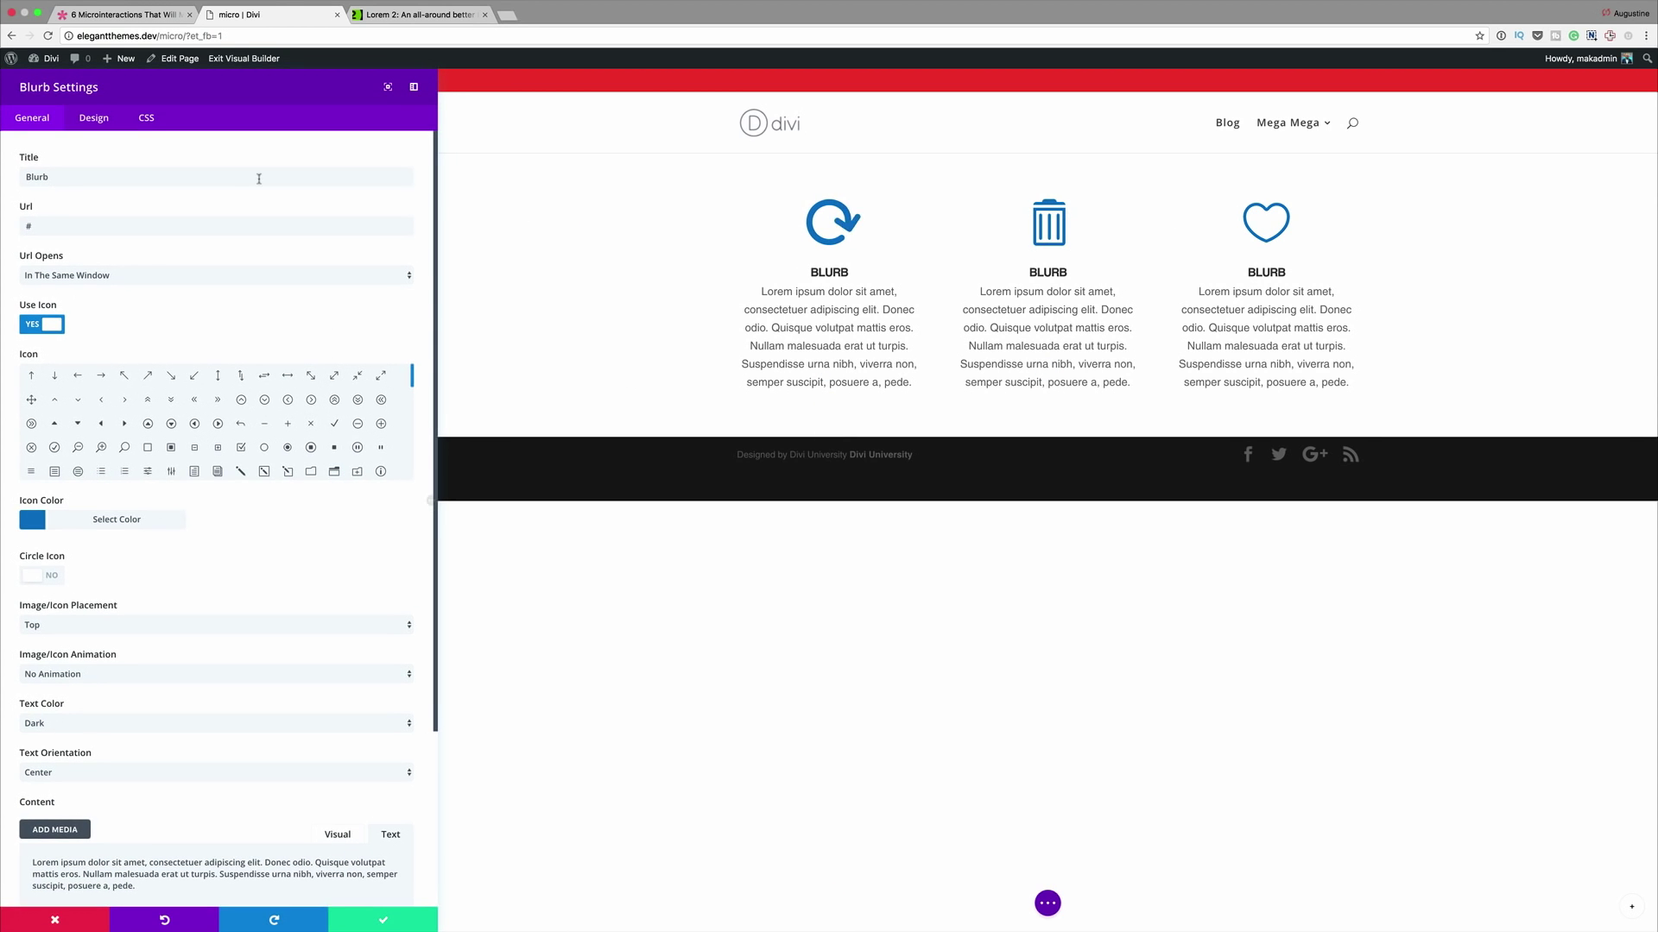
pyautogui.click(147, 121)
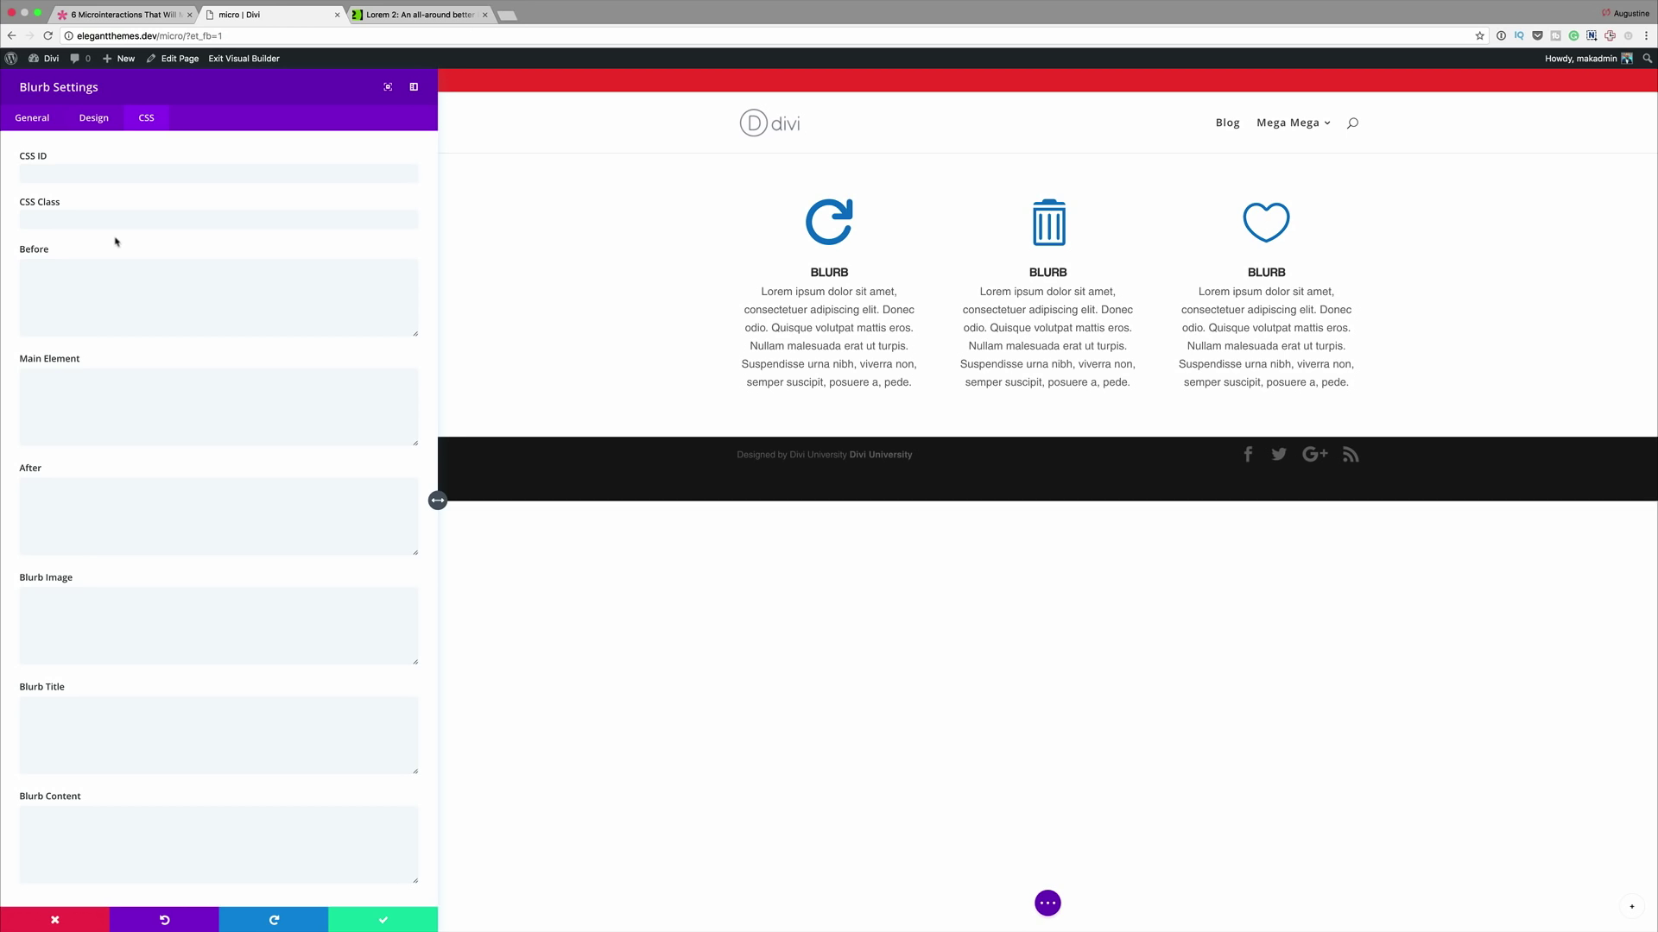
pyautogui.click(77, 218)
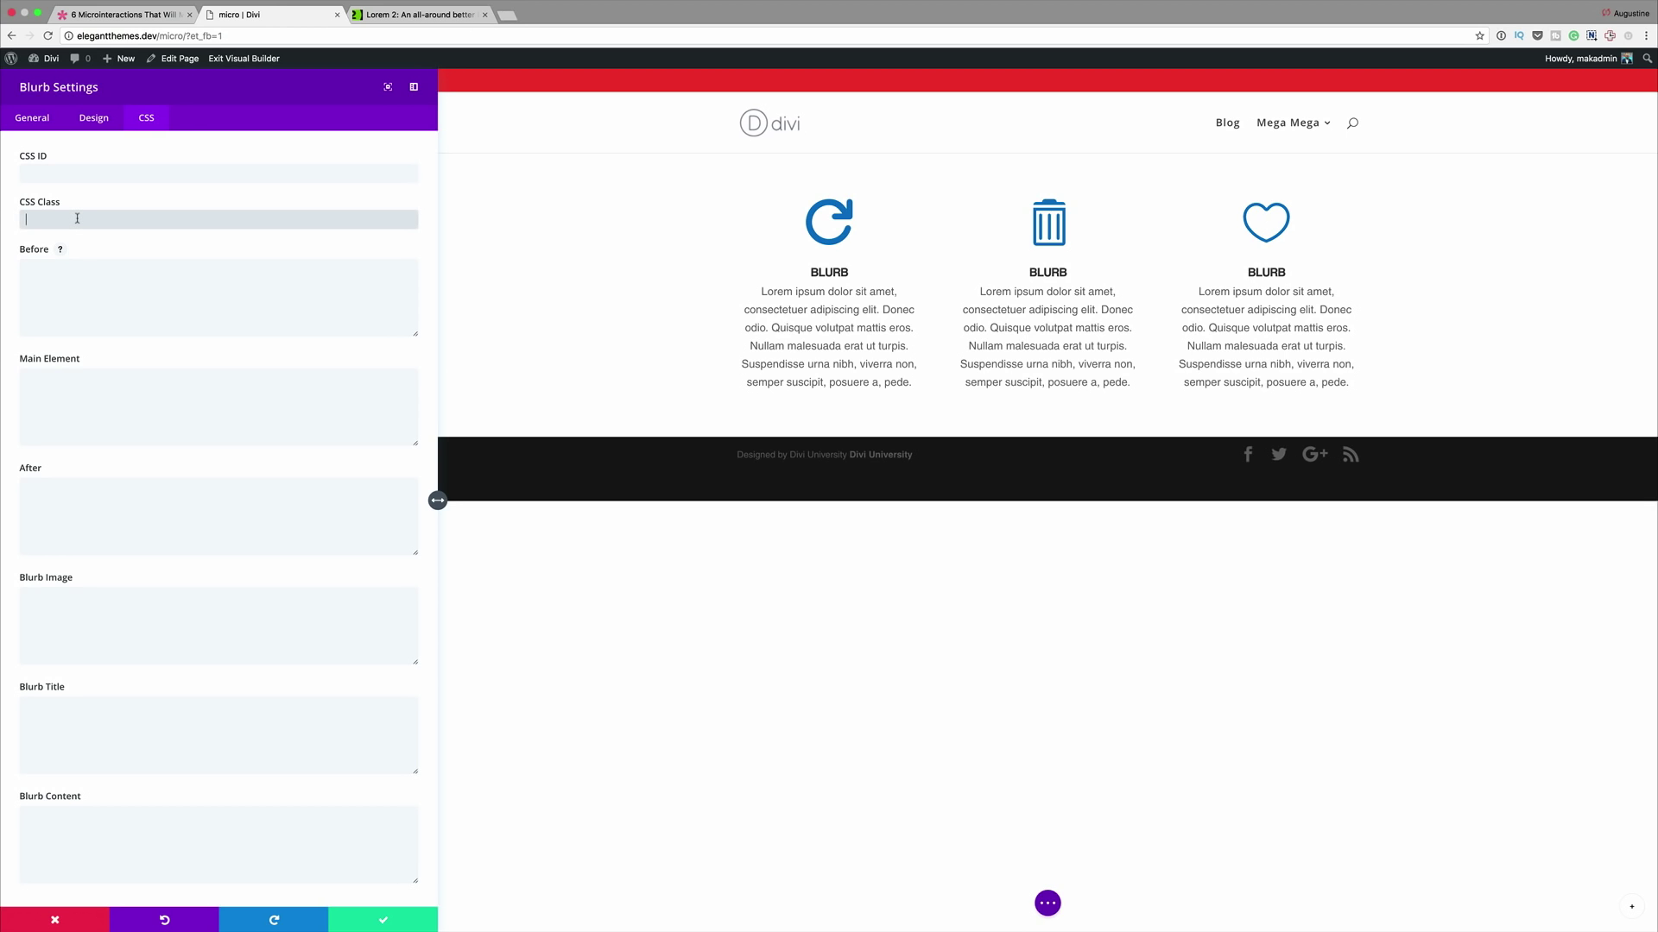
pyautogui.write('shake')
pyautogui.click(386, 922)
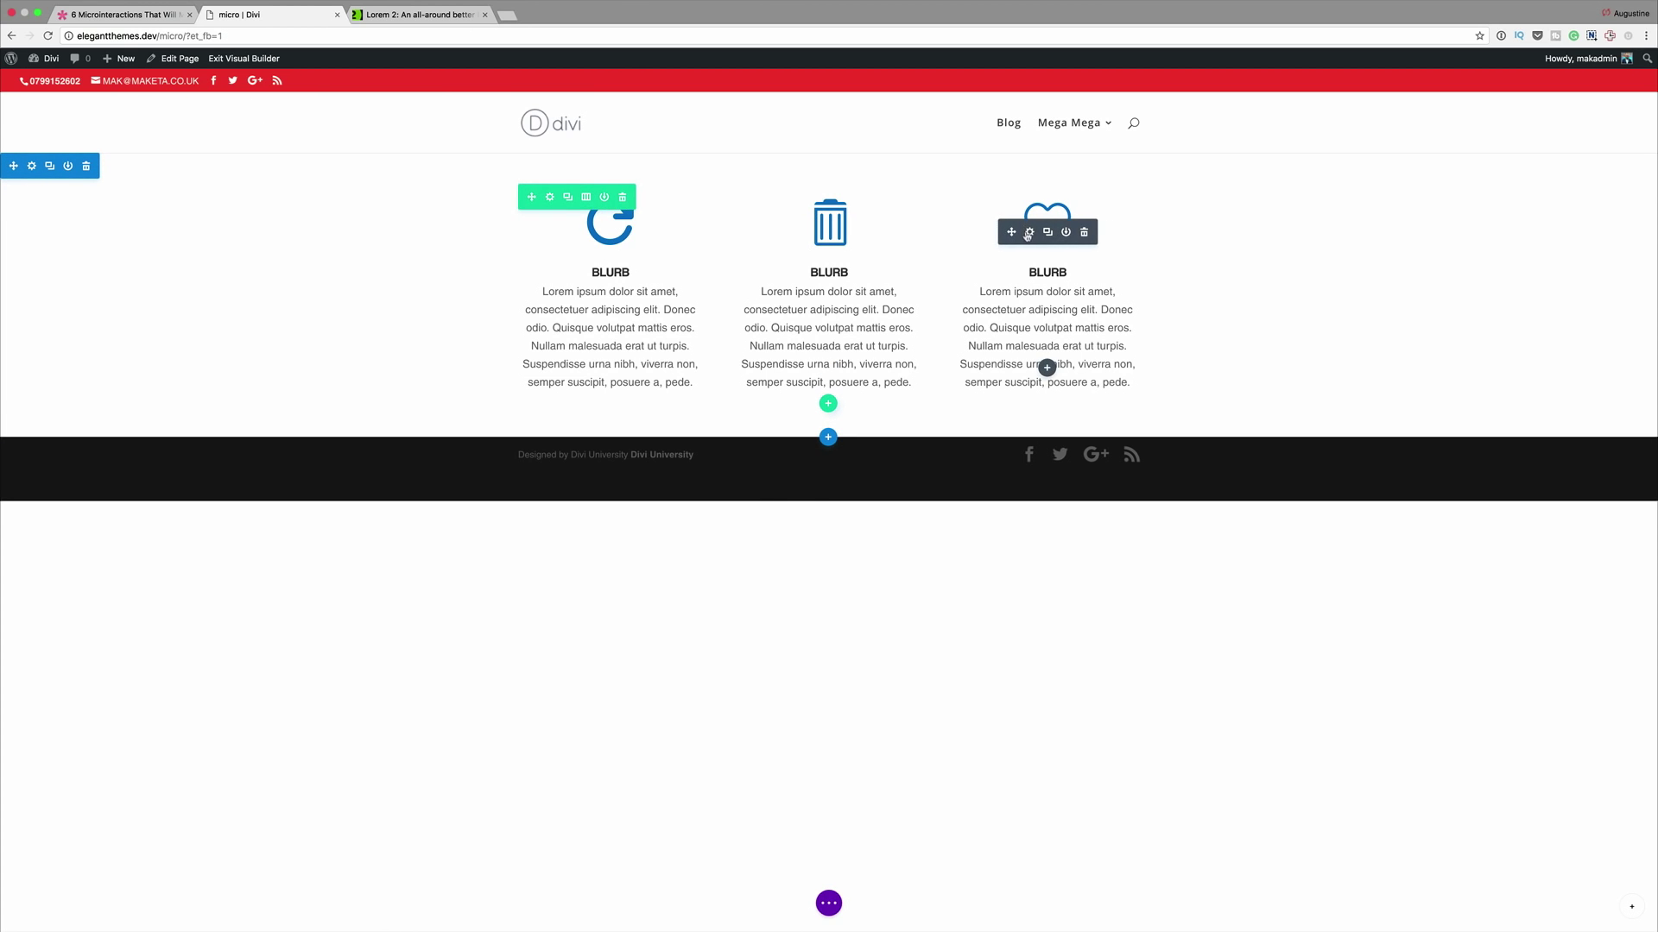
# - Assign the CSS class "scale" to the third heart blurb and save the module
pyautogui.click(1029, 232)
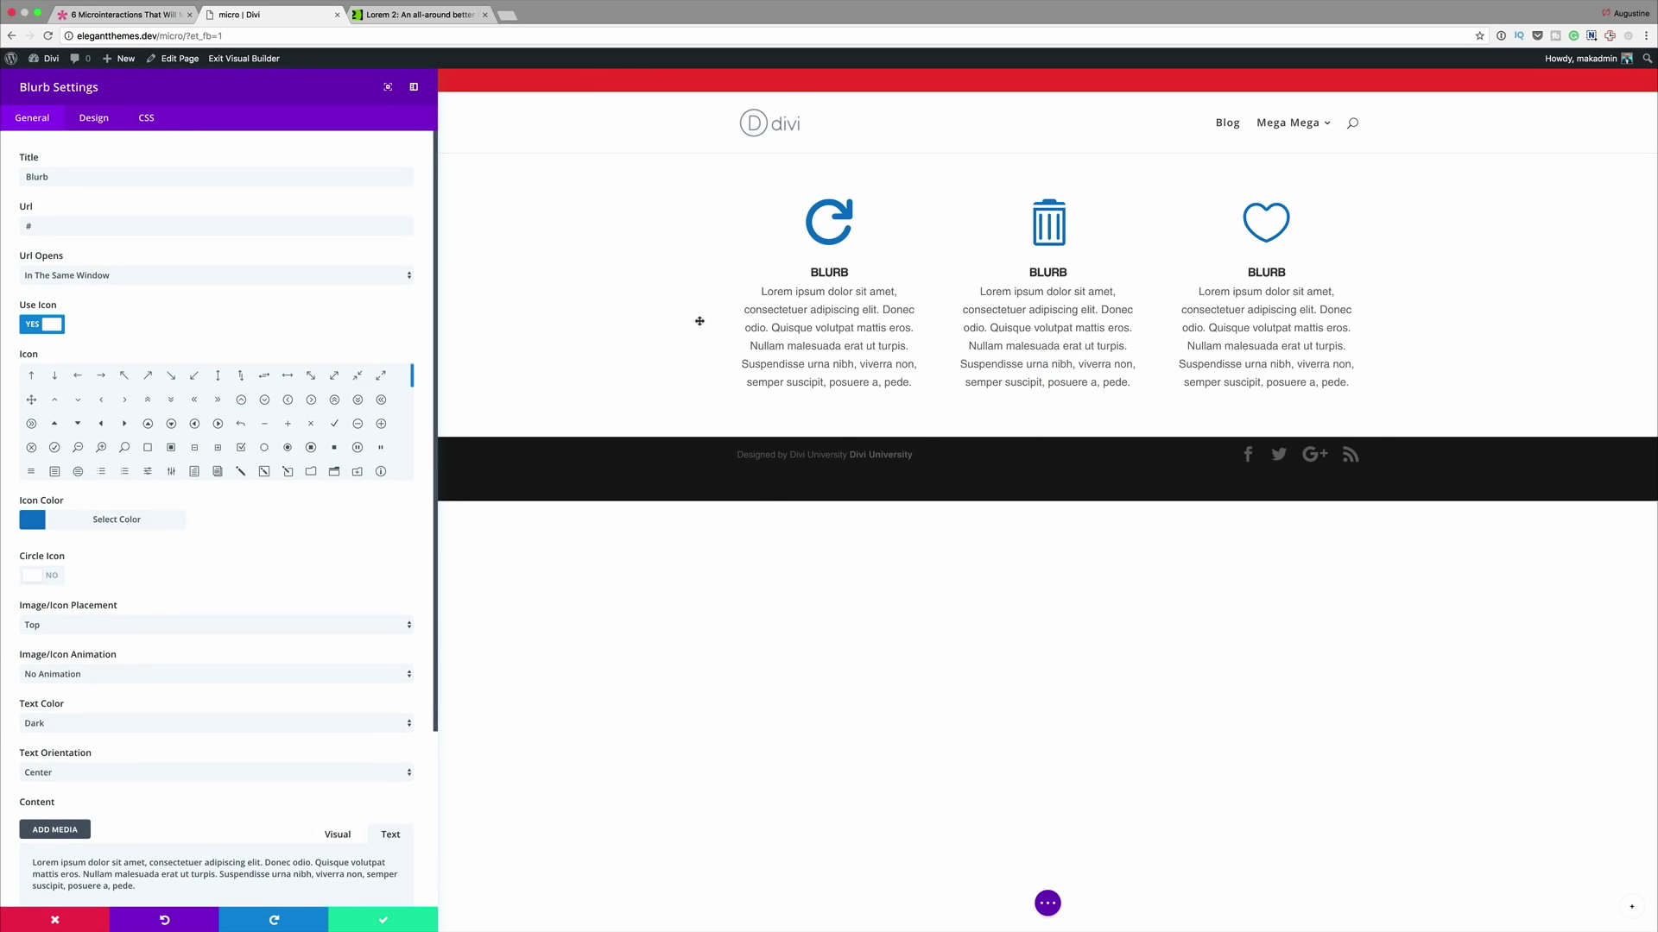
pyautogui.click(148, 121)
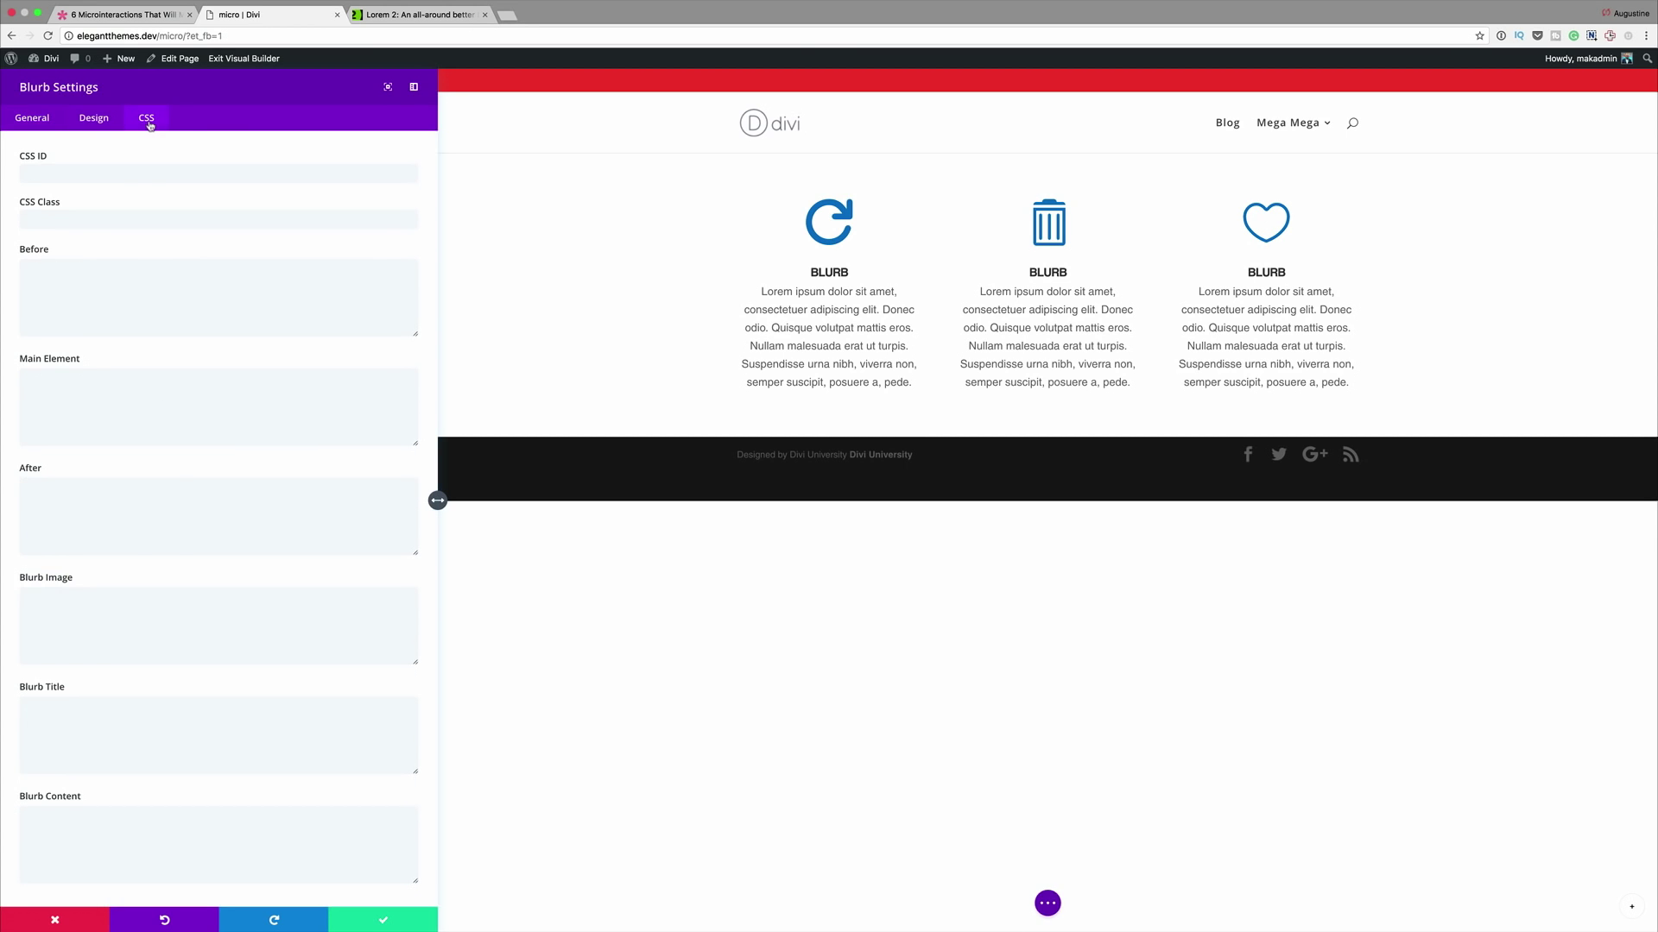
pyautogui.click(95, 221)
pyautogui.write('scale')
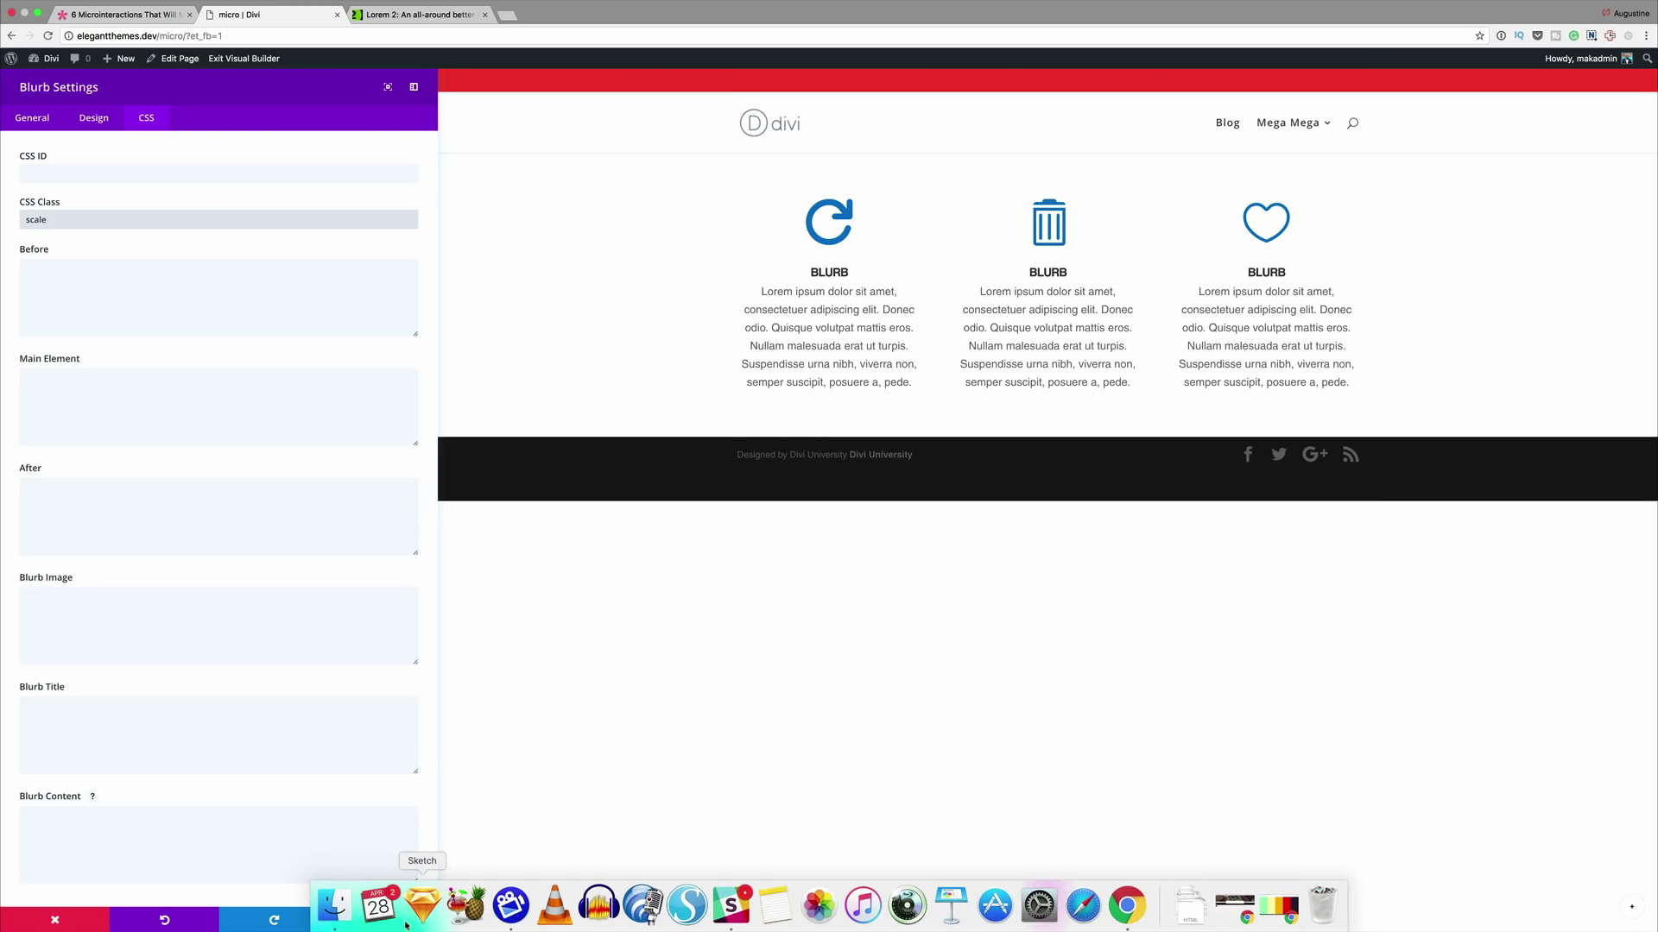
pyautogui.click(381, 921)
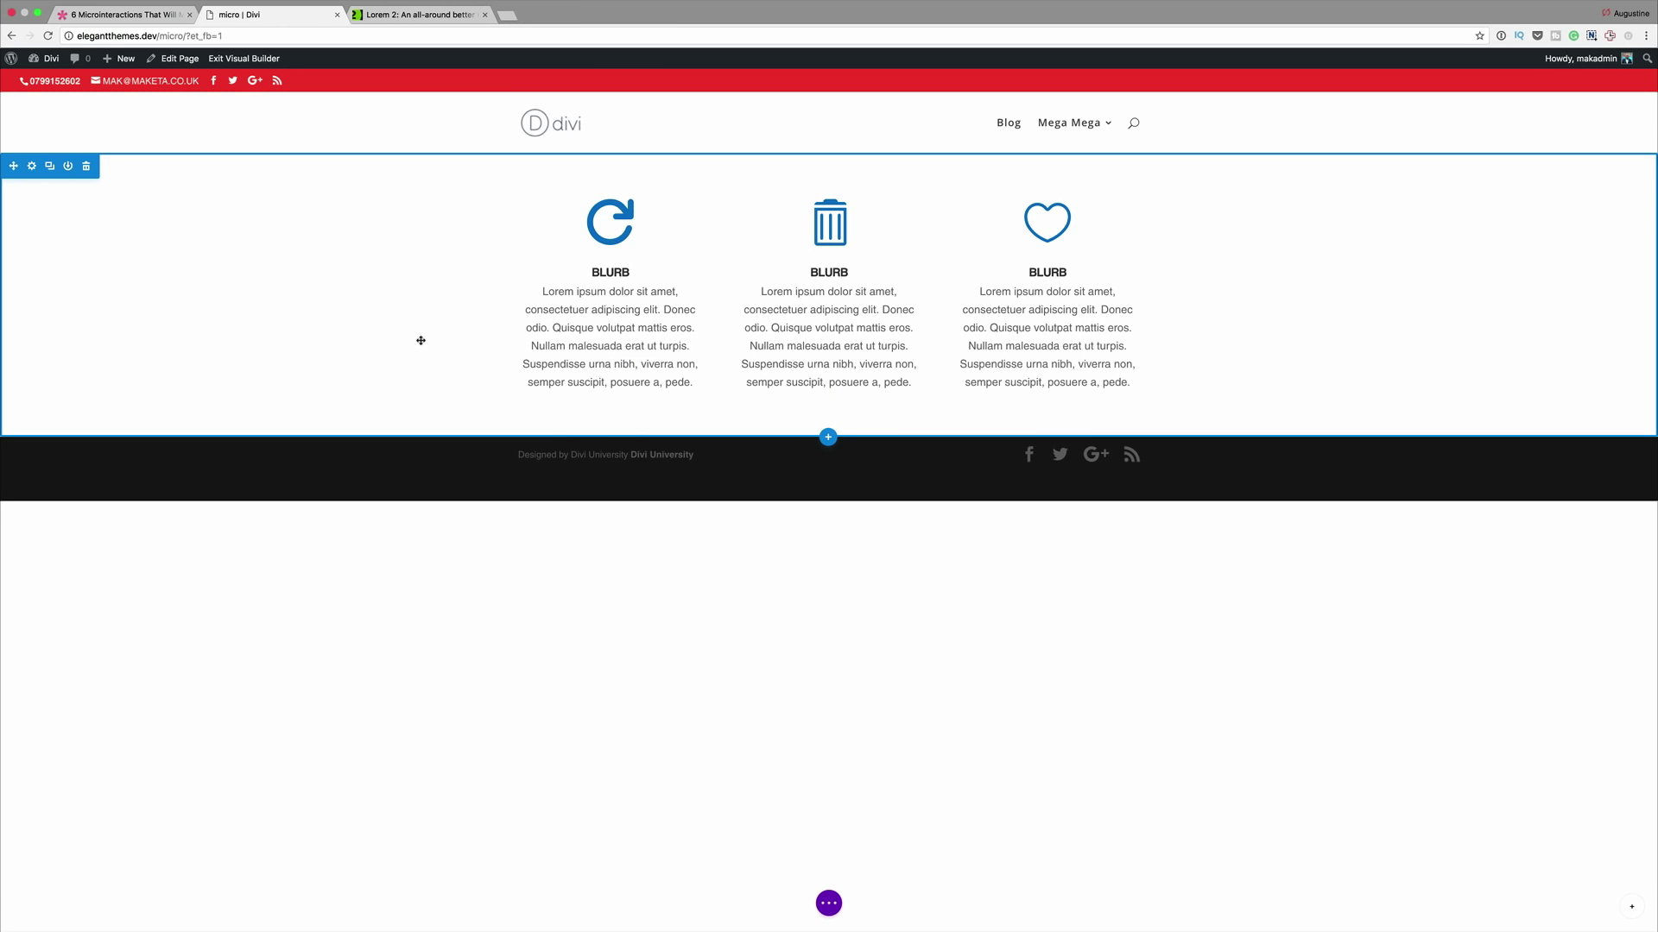
# - Save the page and exit the Visual Builder
pyautogui.click(828, 904)
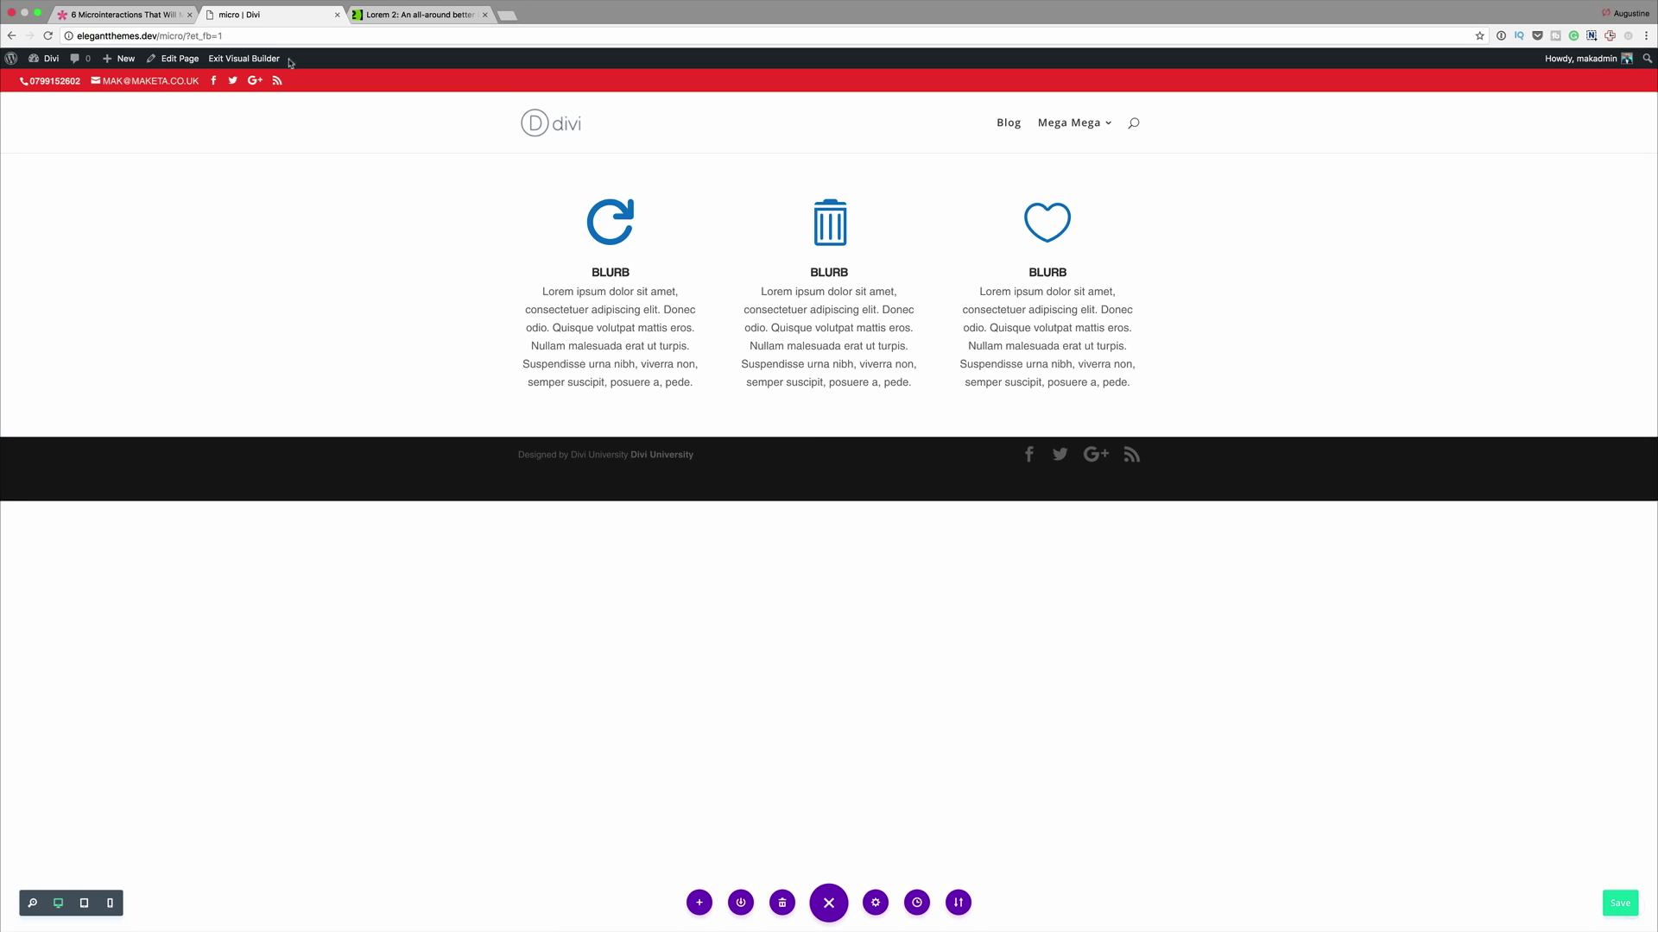
pyautogui.click(261, 58)
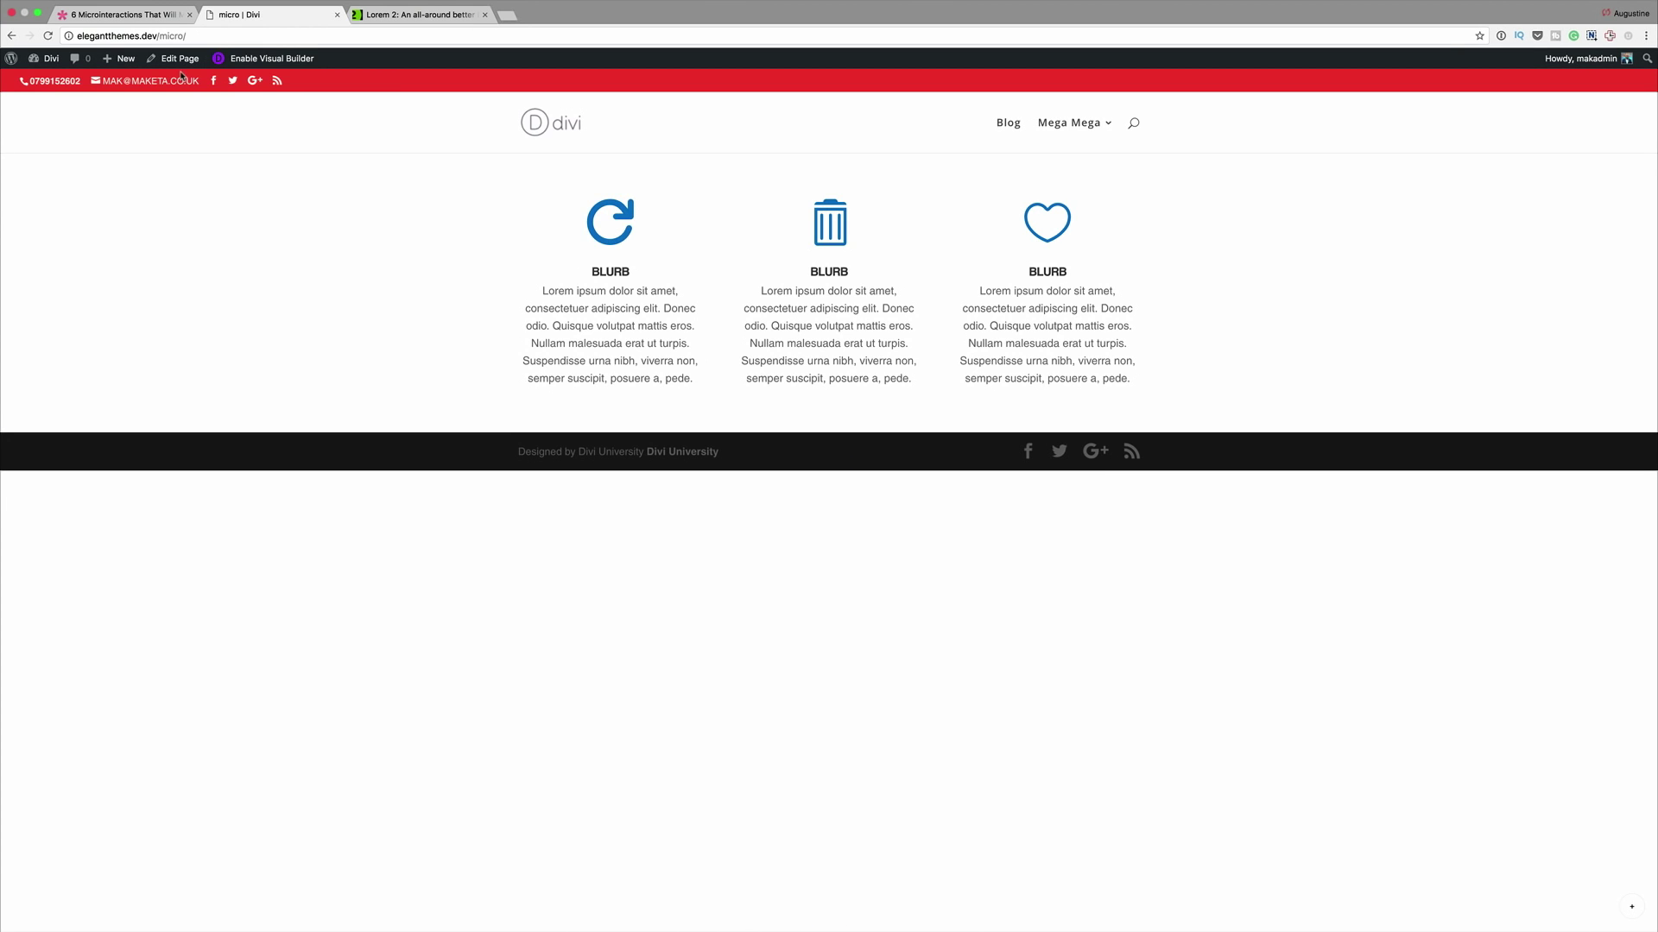
# - Open the WordPress dashboard in a new browser tab and go to Divi's Theme Options
pyautogui.moveTo(47, 59)
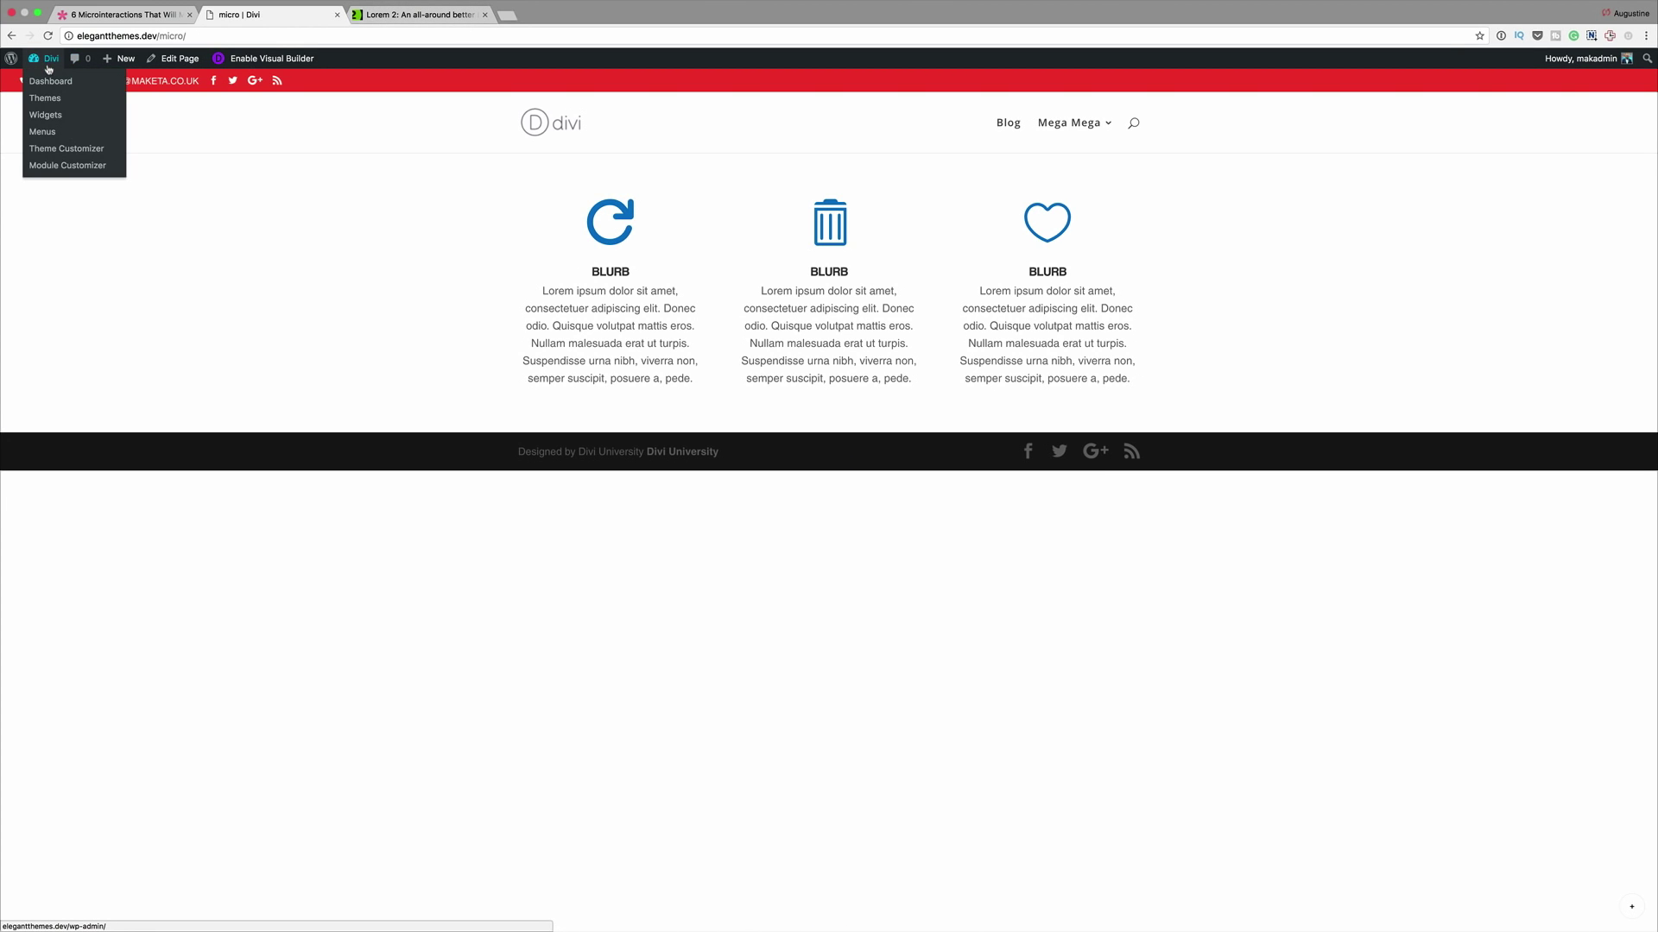
pyautogui.keyDown('super'); pyautogui.click(50, 80); pyautogui.keyUp('super')
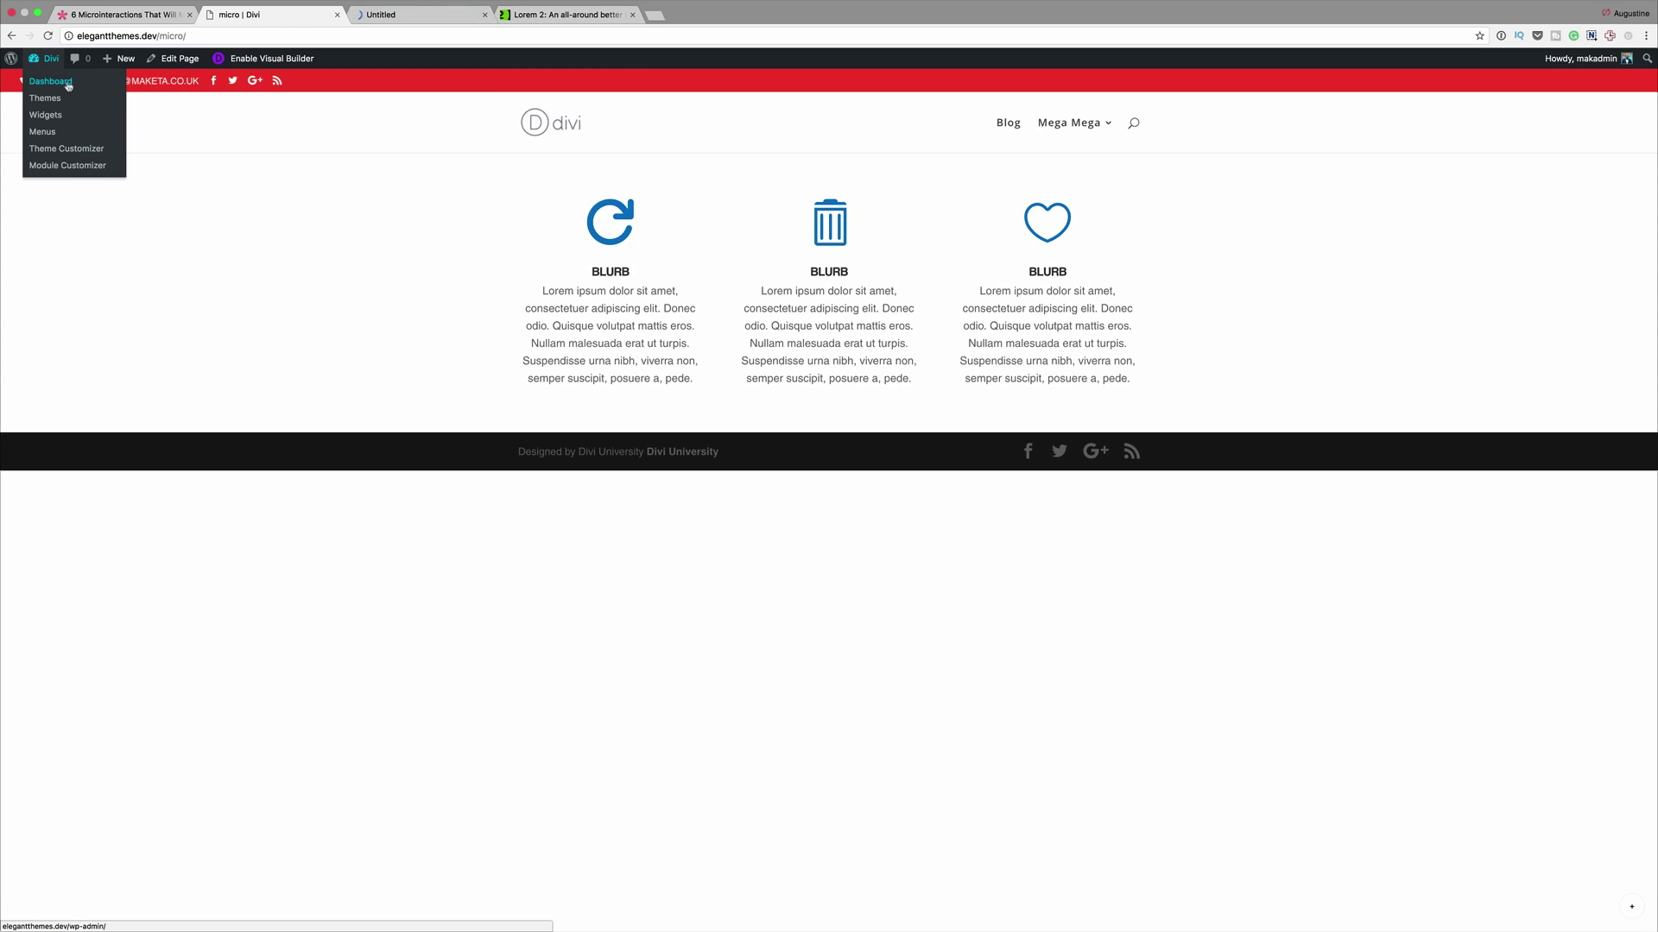
pyautogui.click(439, 15)
pyautogui.moveTo(86, 371)
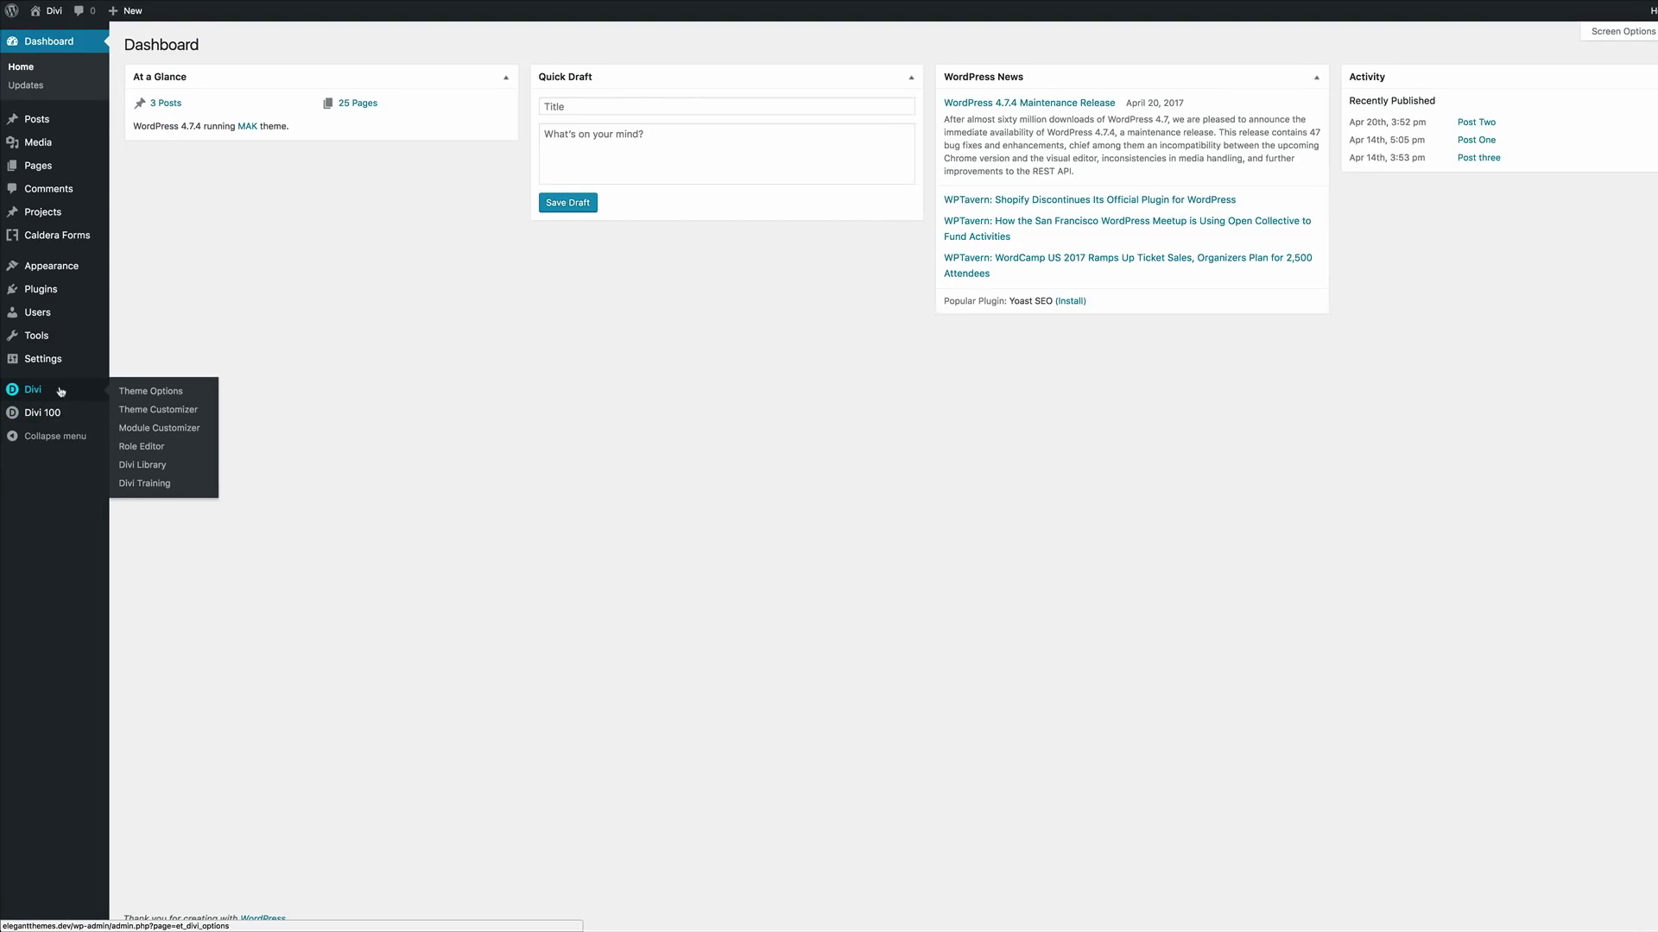
pyautogui.click(222, 216)
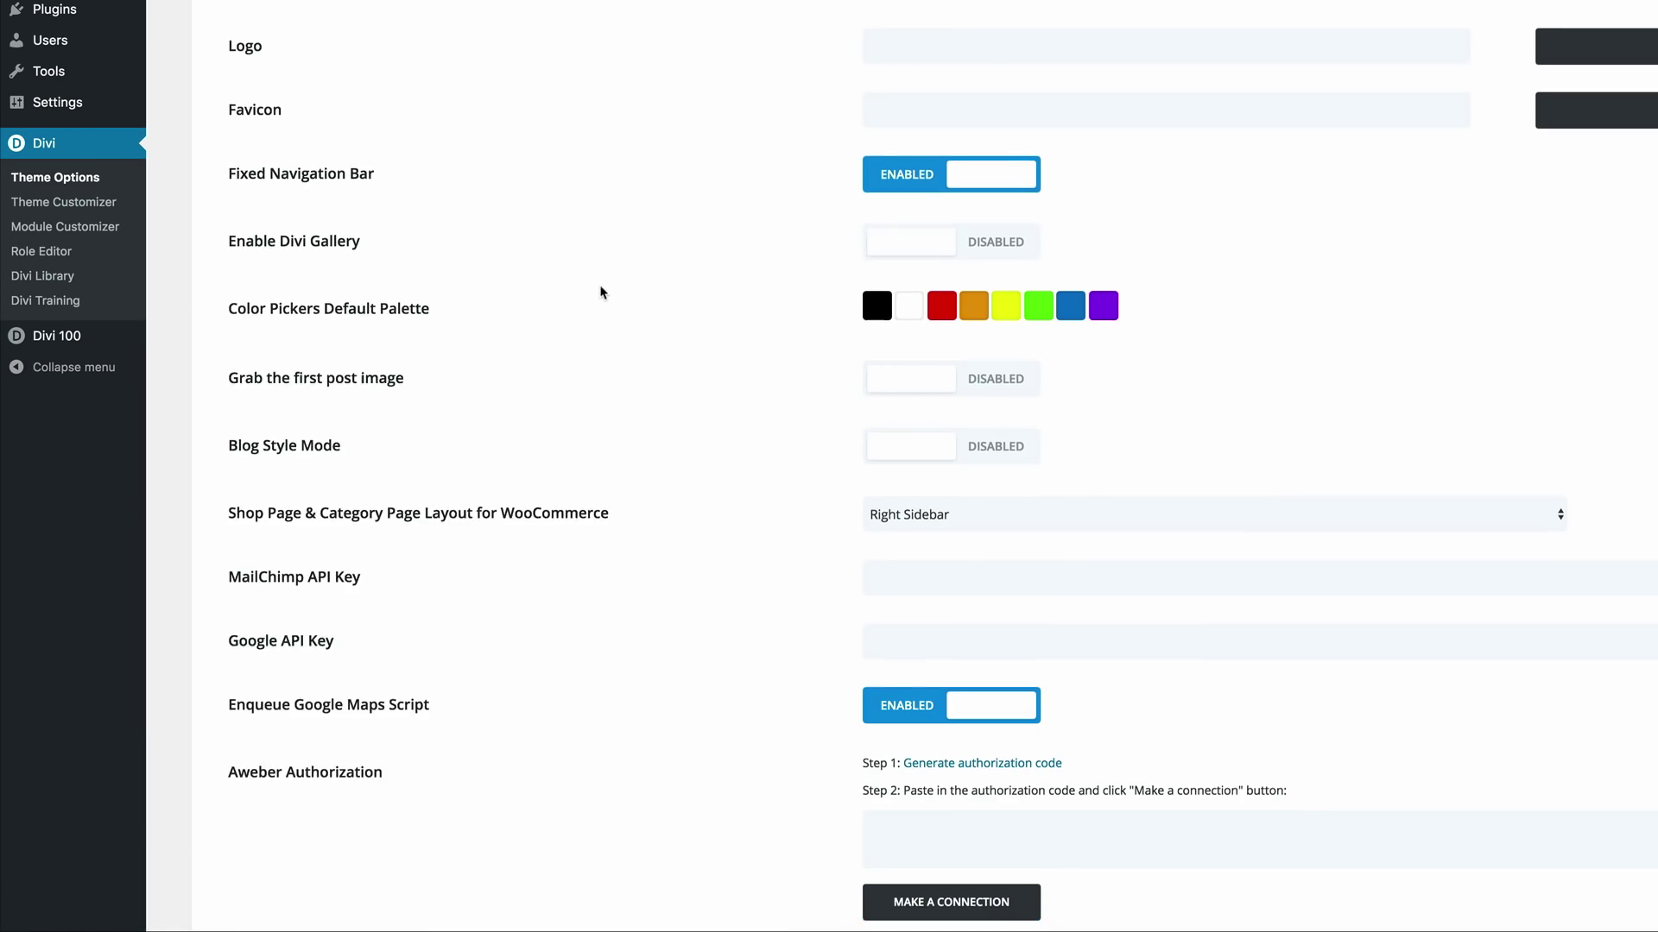
# - Append the copied microinteraction CSS for the icons to the end of the Custom CSS, save the theme options, and return to the micro page
pyautogui.scroll(-15, 600, 289)
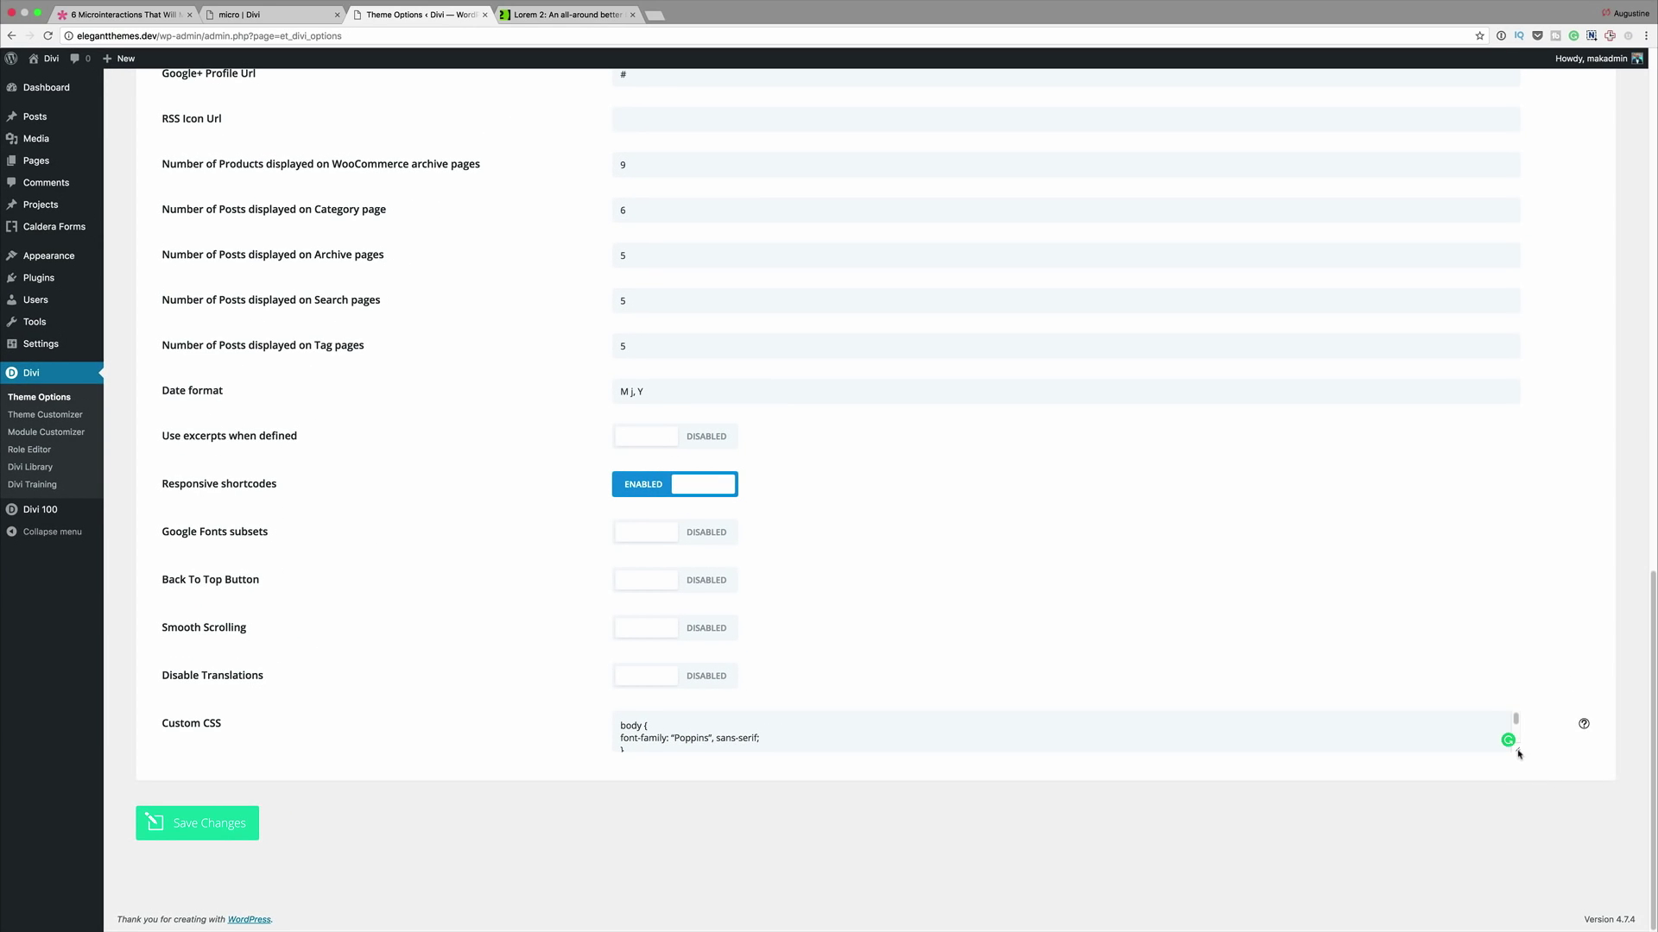
pyautogui.moveTo(1518, 754); pyautogui.dragTo(1518, 855)
pyautogui.scroll(-5, 1199, 743)
pyautogui.scroll(-10, 1199, 743)
pyautogui.moveTo(1518, 751); pyautogui.dragTo(1518, 882)
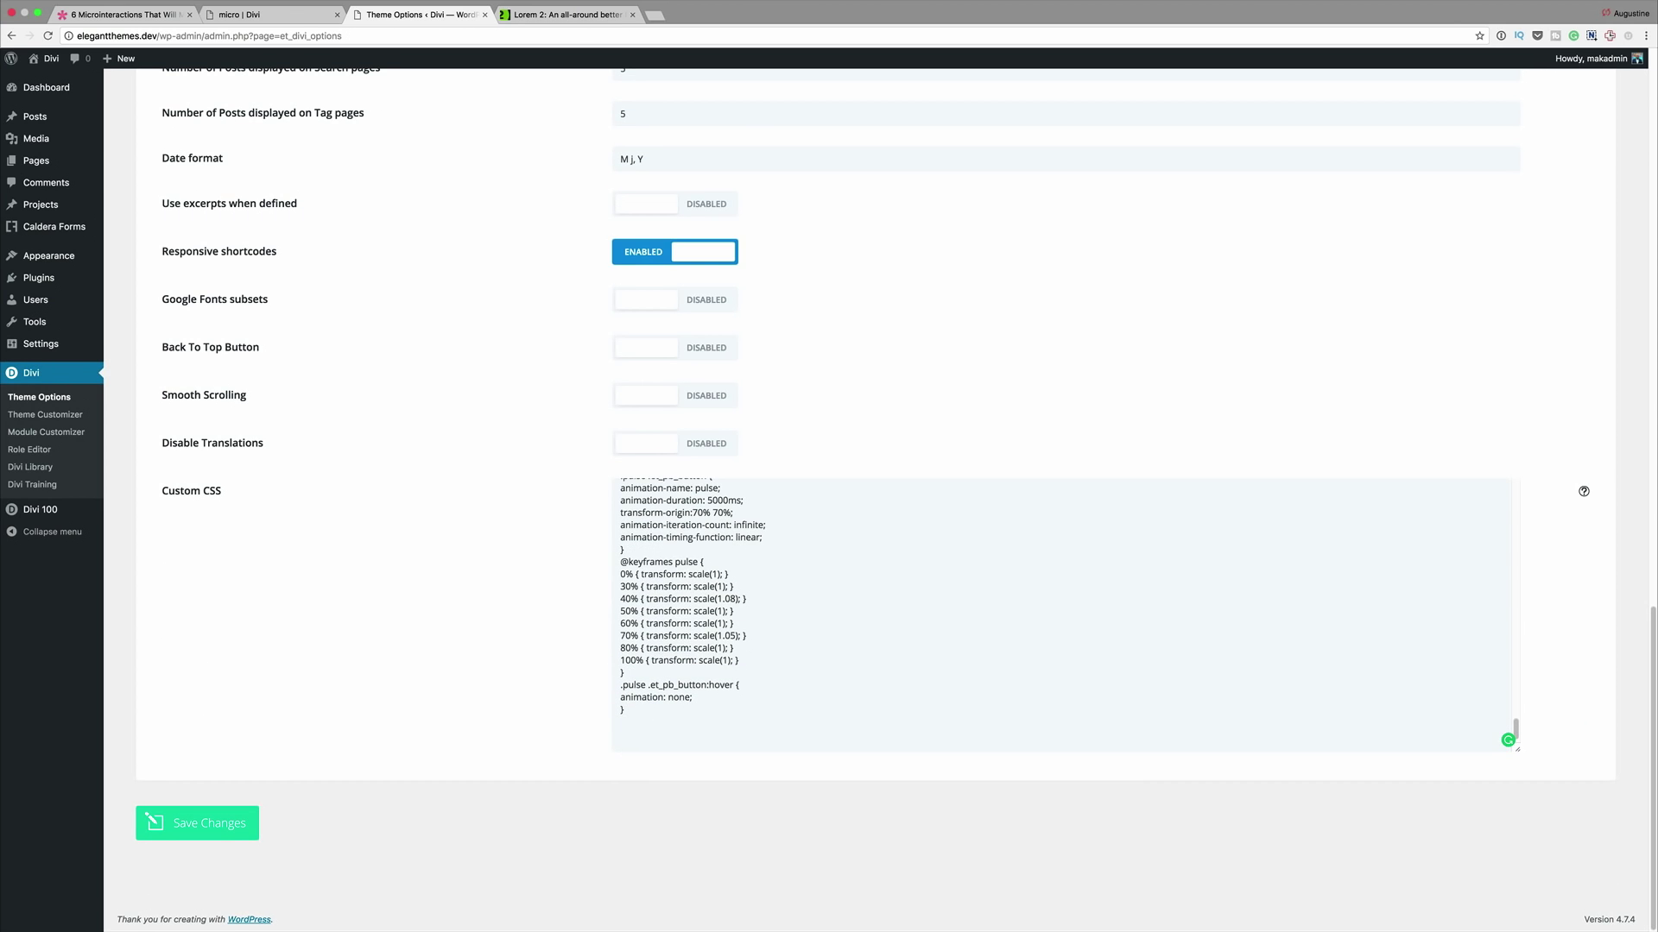
pyautogui.hotkey('ctrl', 'v')
pyautogui.click(220, 834)
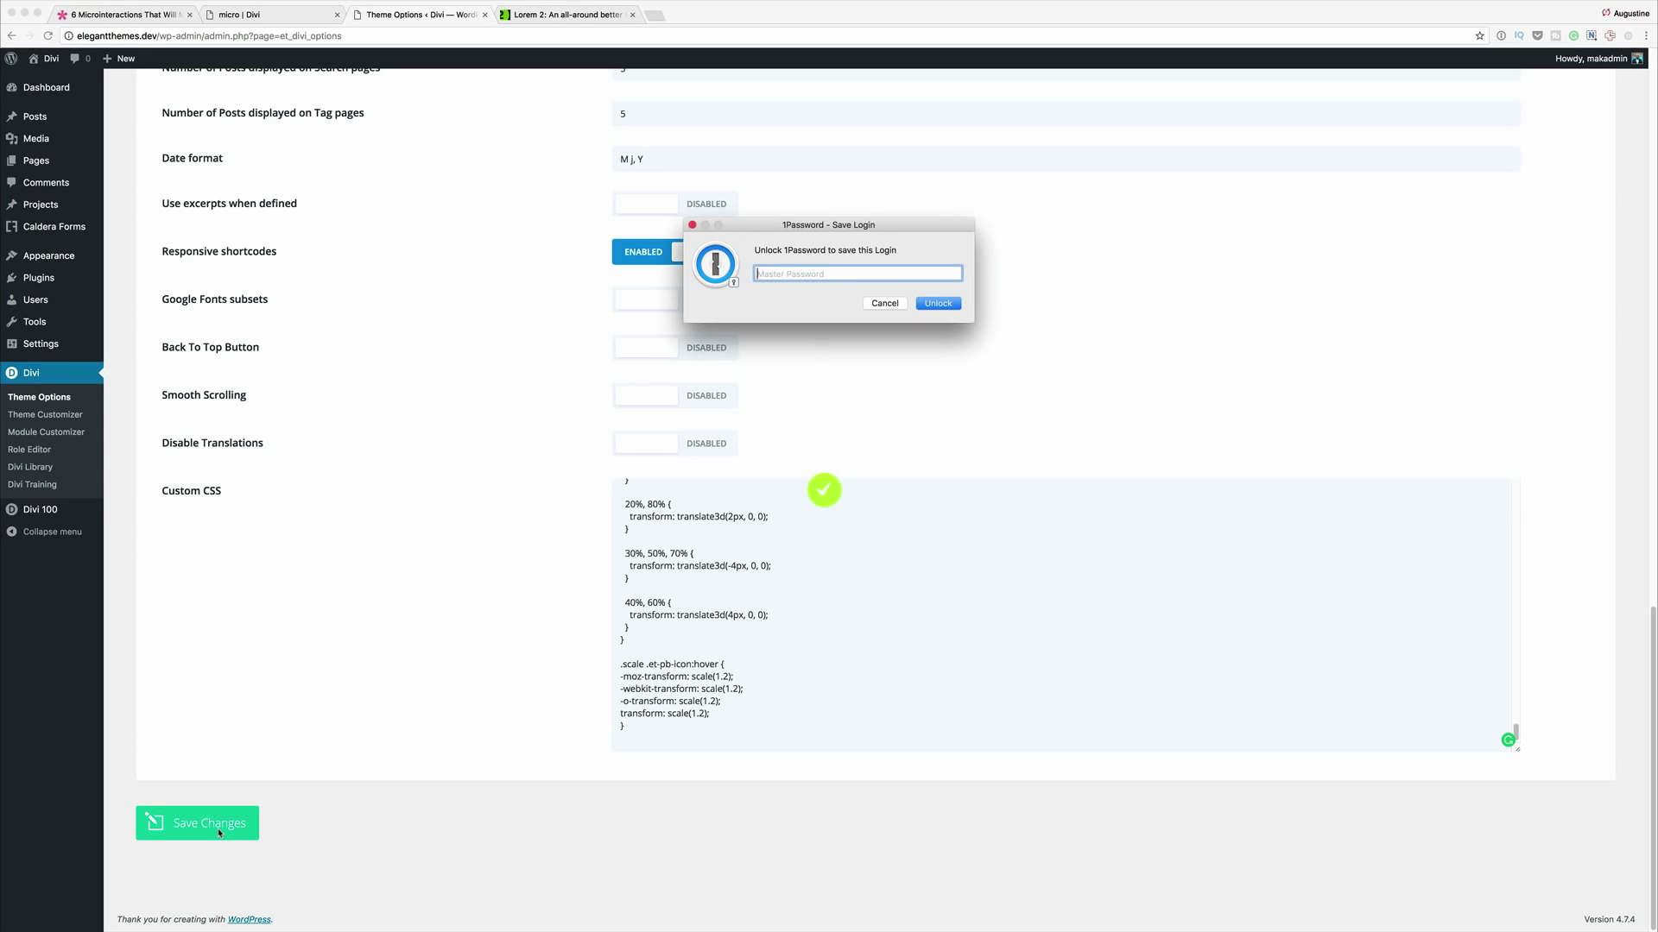
pyautogui.press('Escape')
pyautogui.click(267, 32)
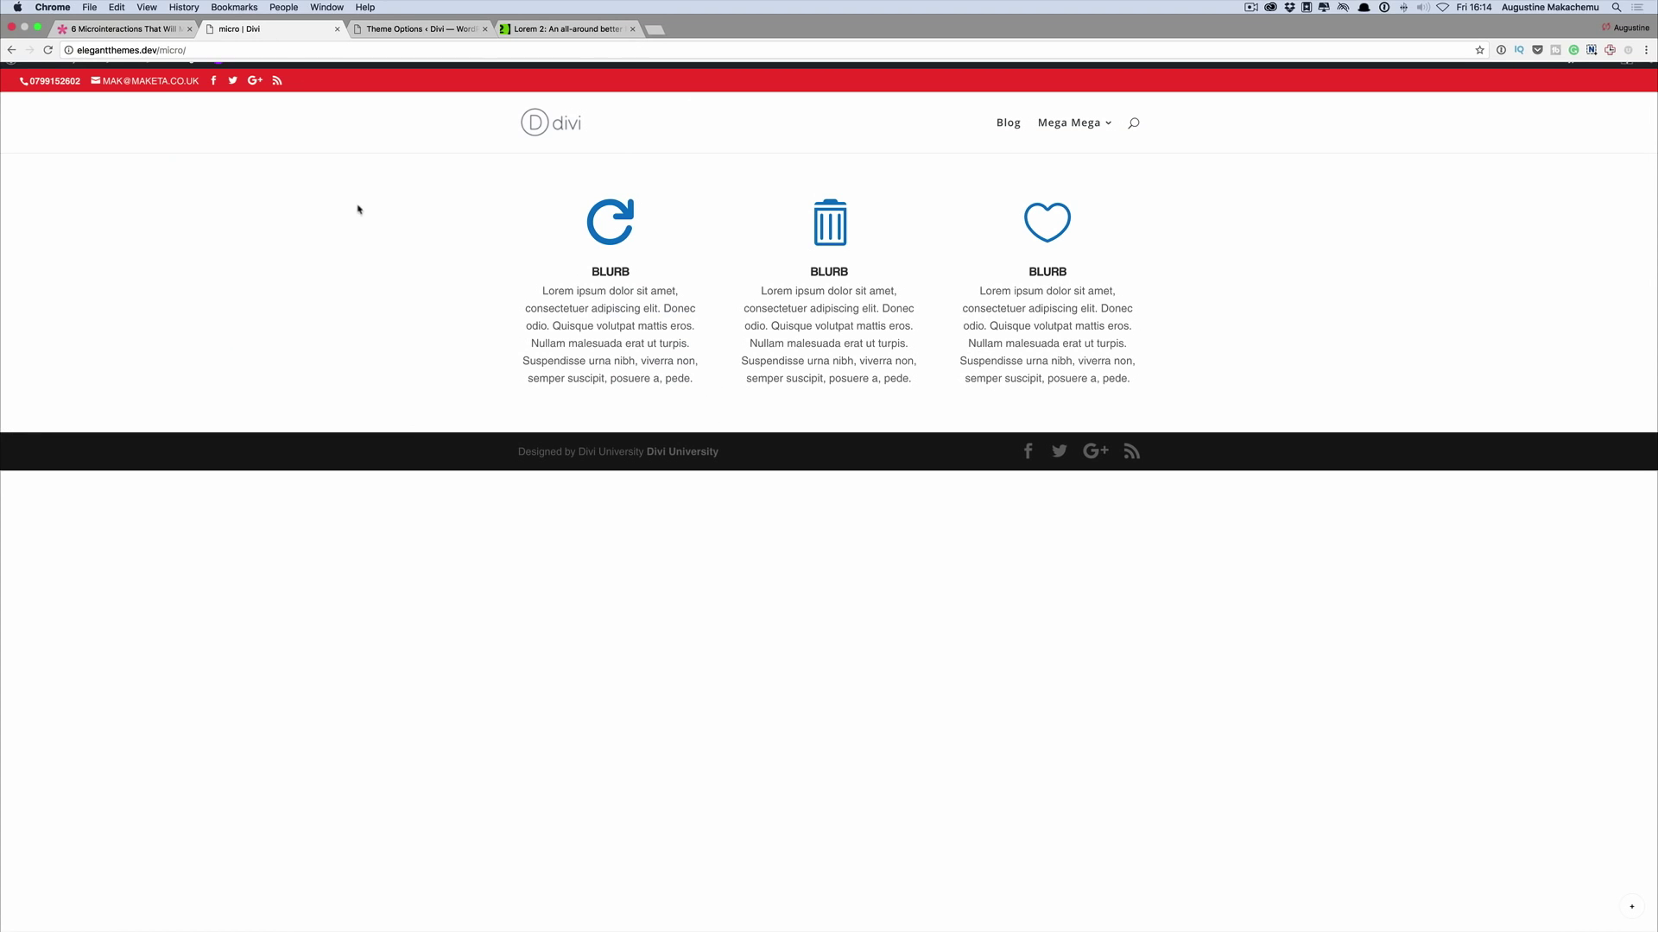
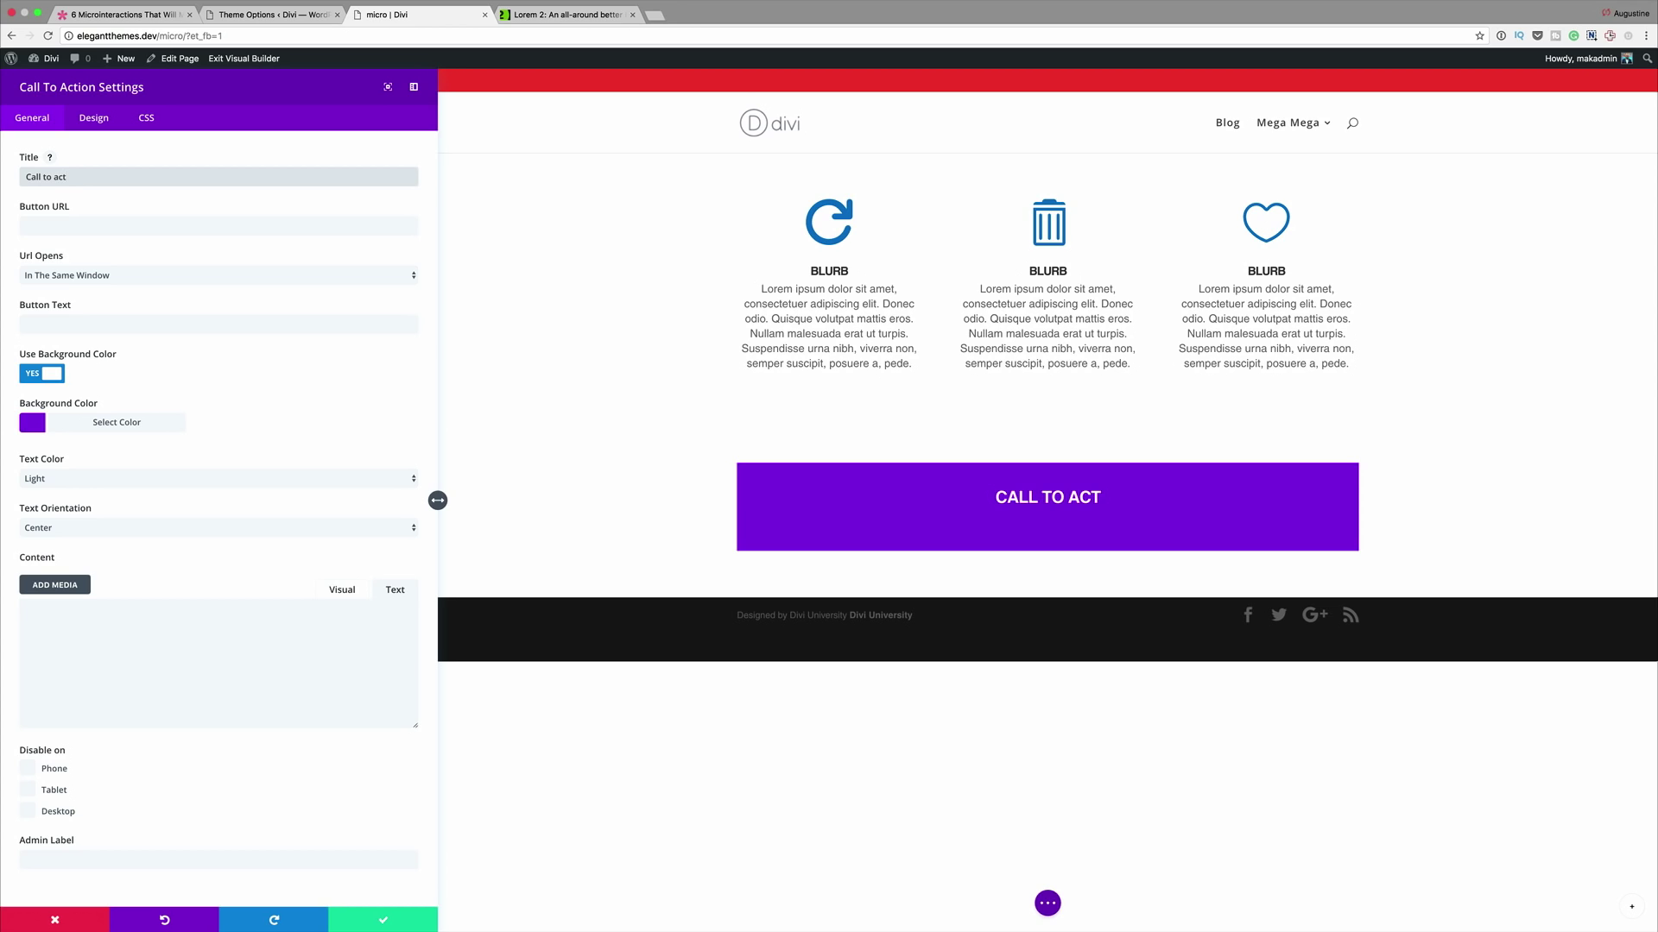
# - Complete the call to action's title as "Call to action", with button URL "#" and button text "Click Me"
pyautogui.click(169, 227)
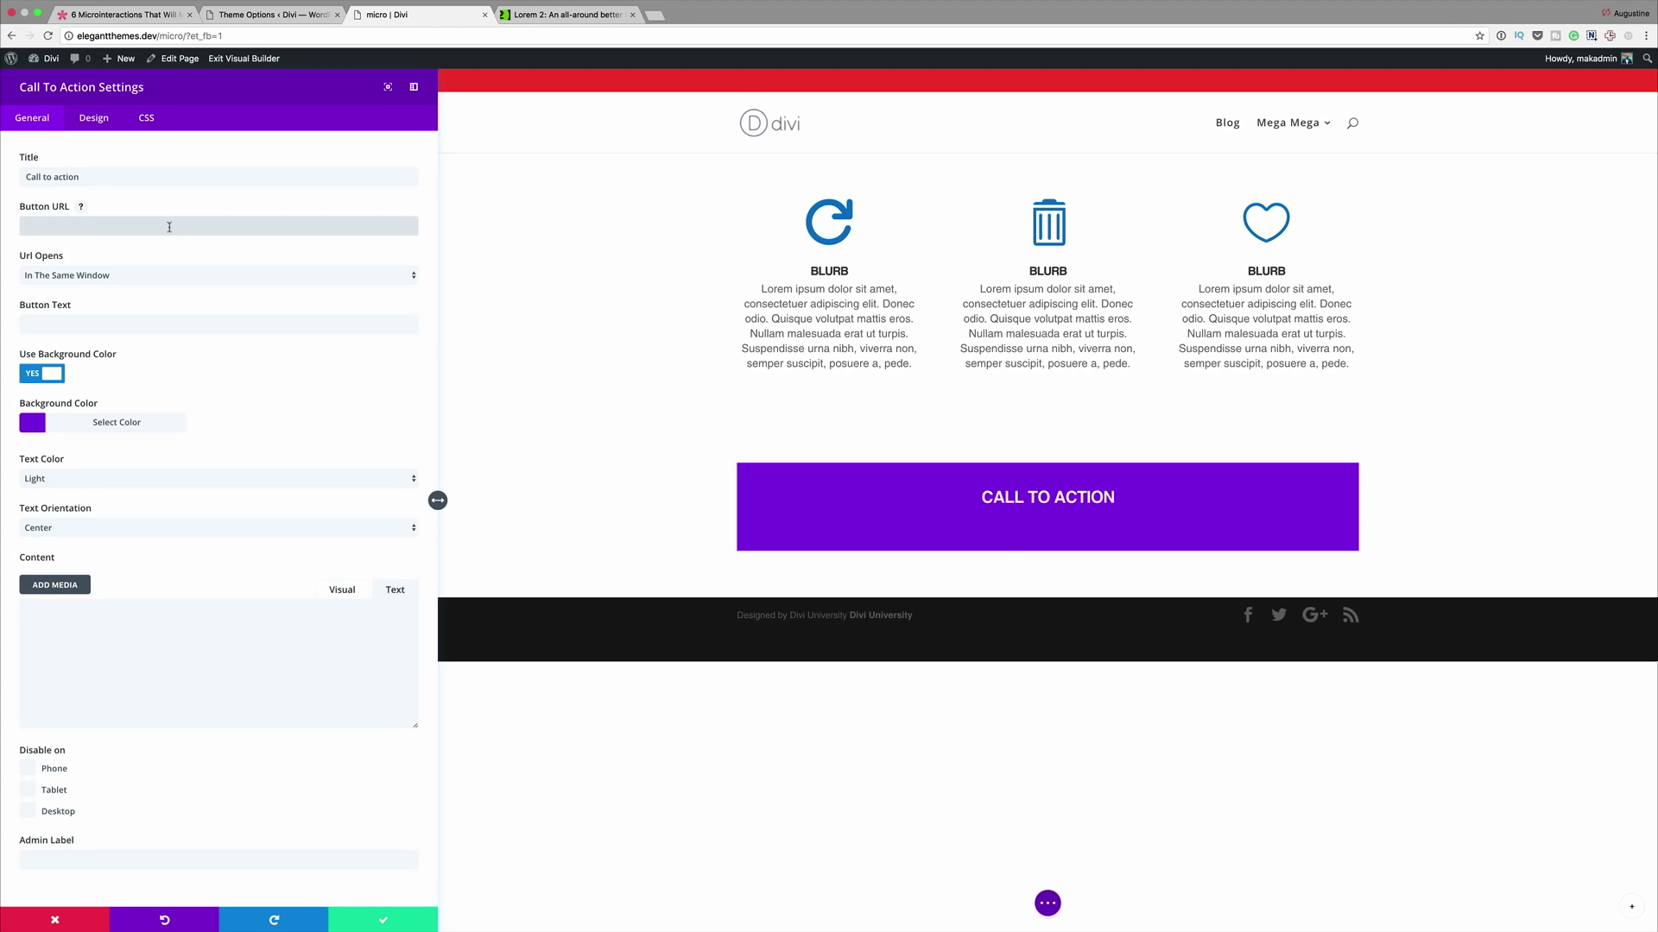
pyautogui.click(79, 326)
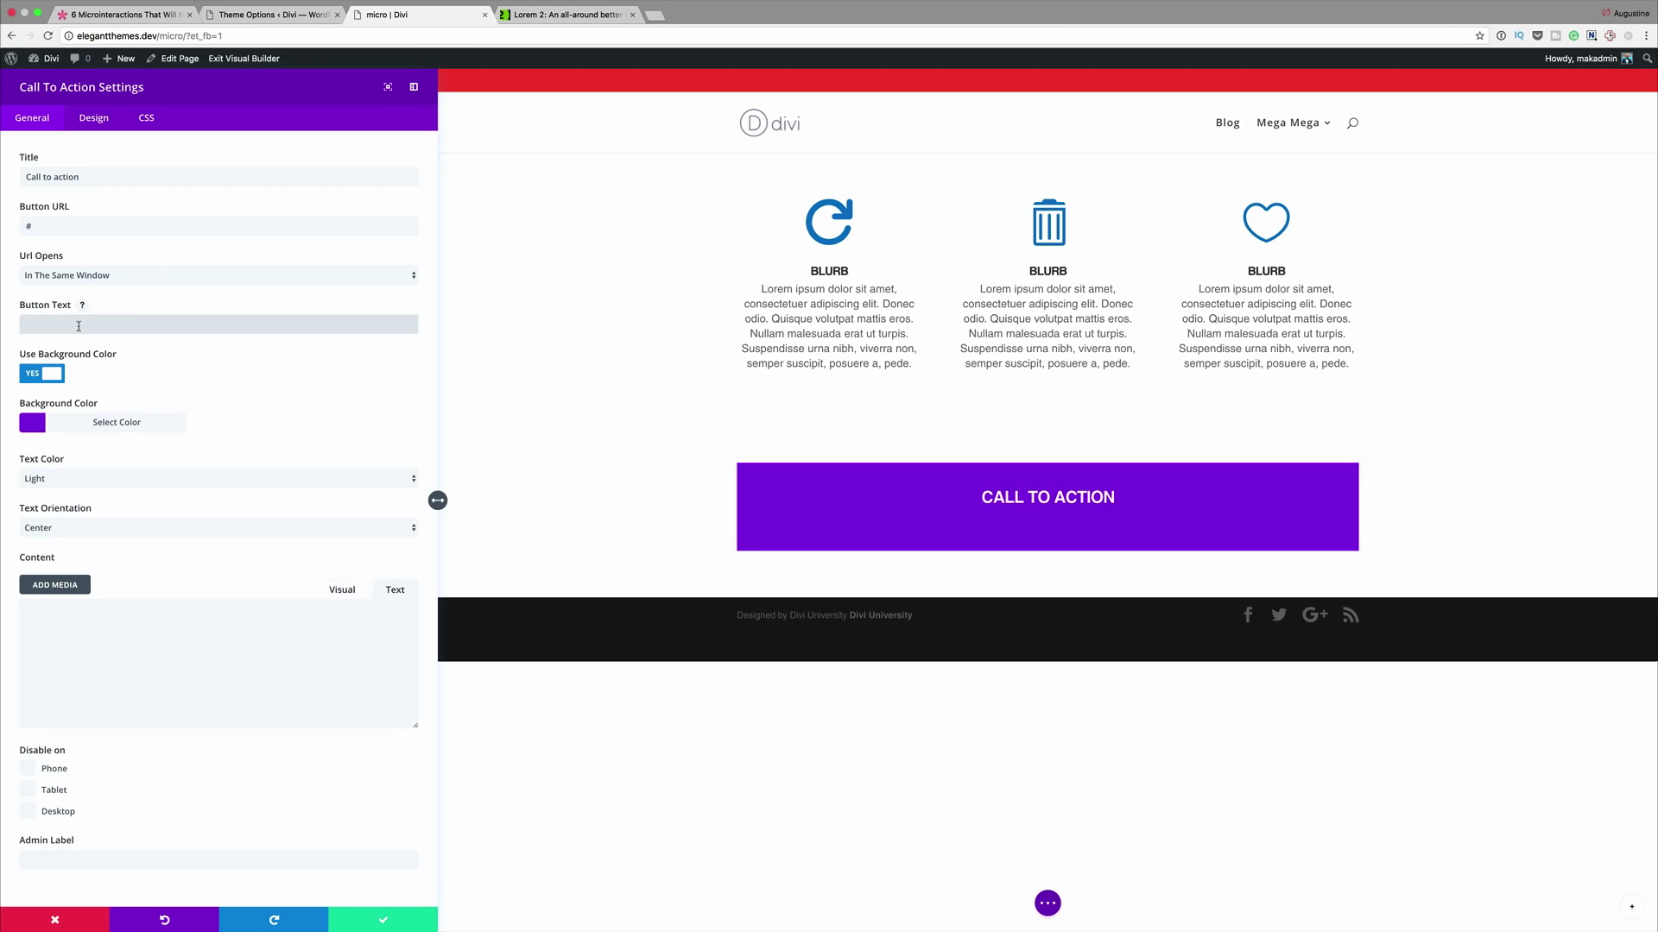
pyautogui.write('Click Me')
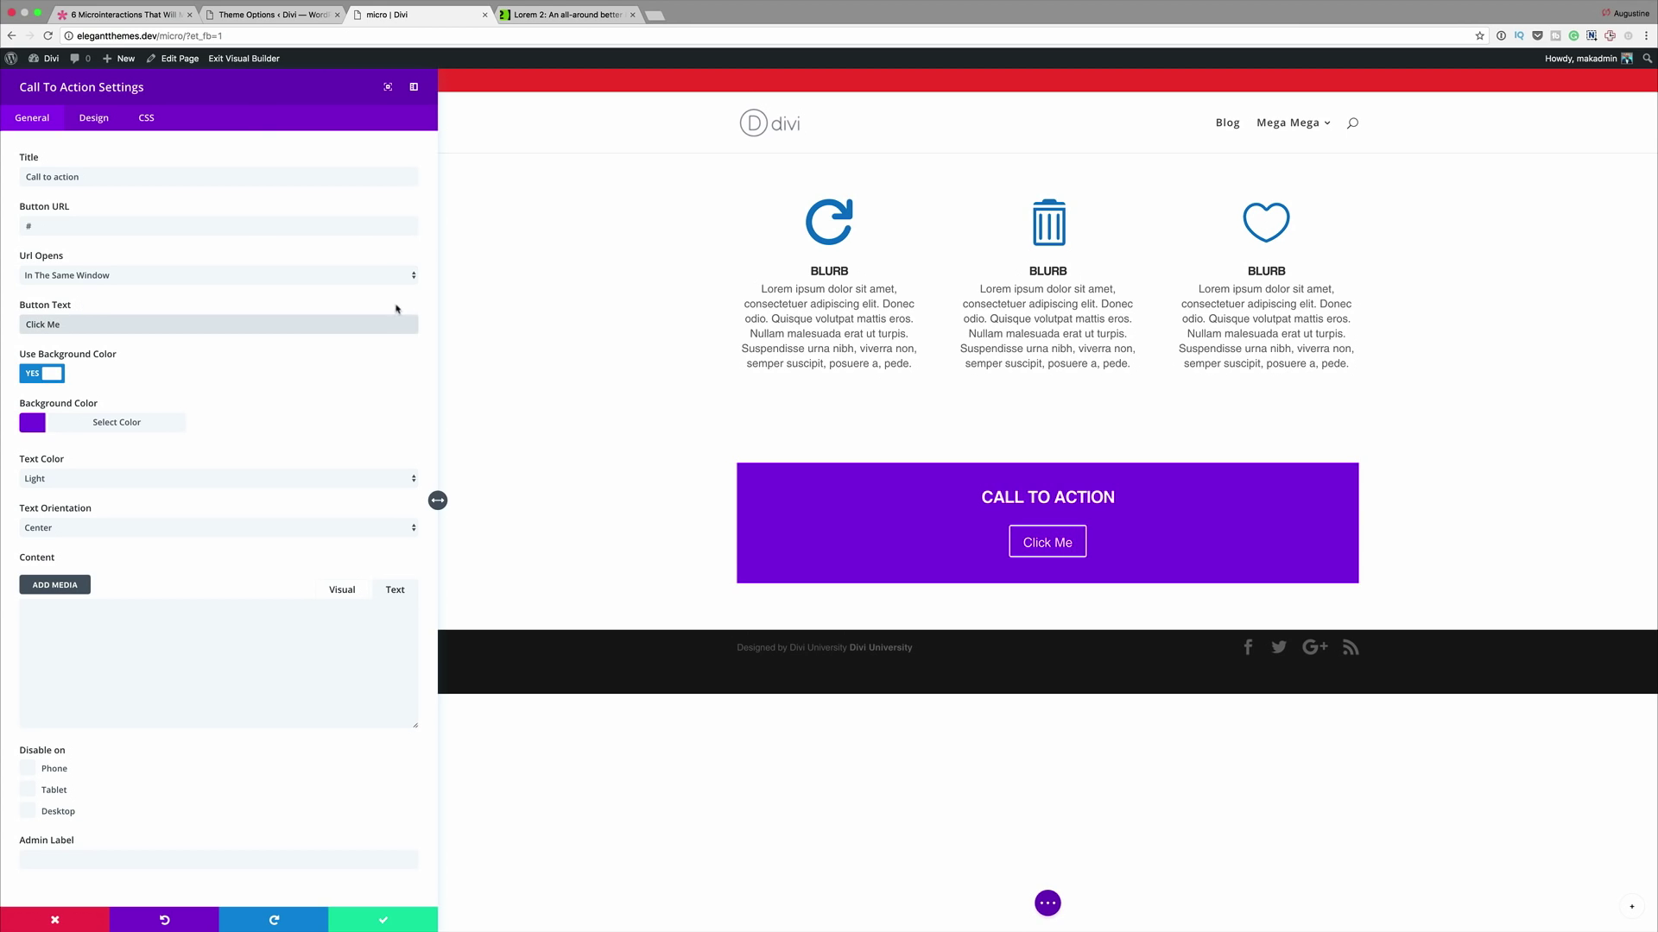
# - Set the call to action's background color to #dddddd and its text color to Dark
pyautogui.click(33, 423)
pyautogui.moveTo(29, 447); pyautogui.dragTo(101, 451)
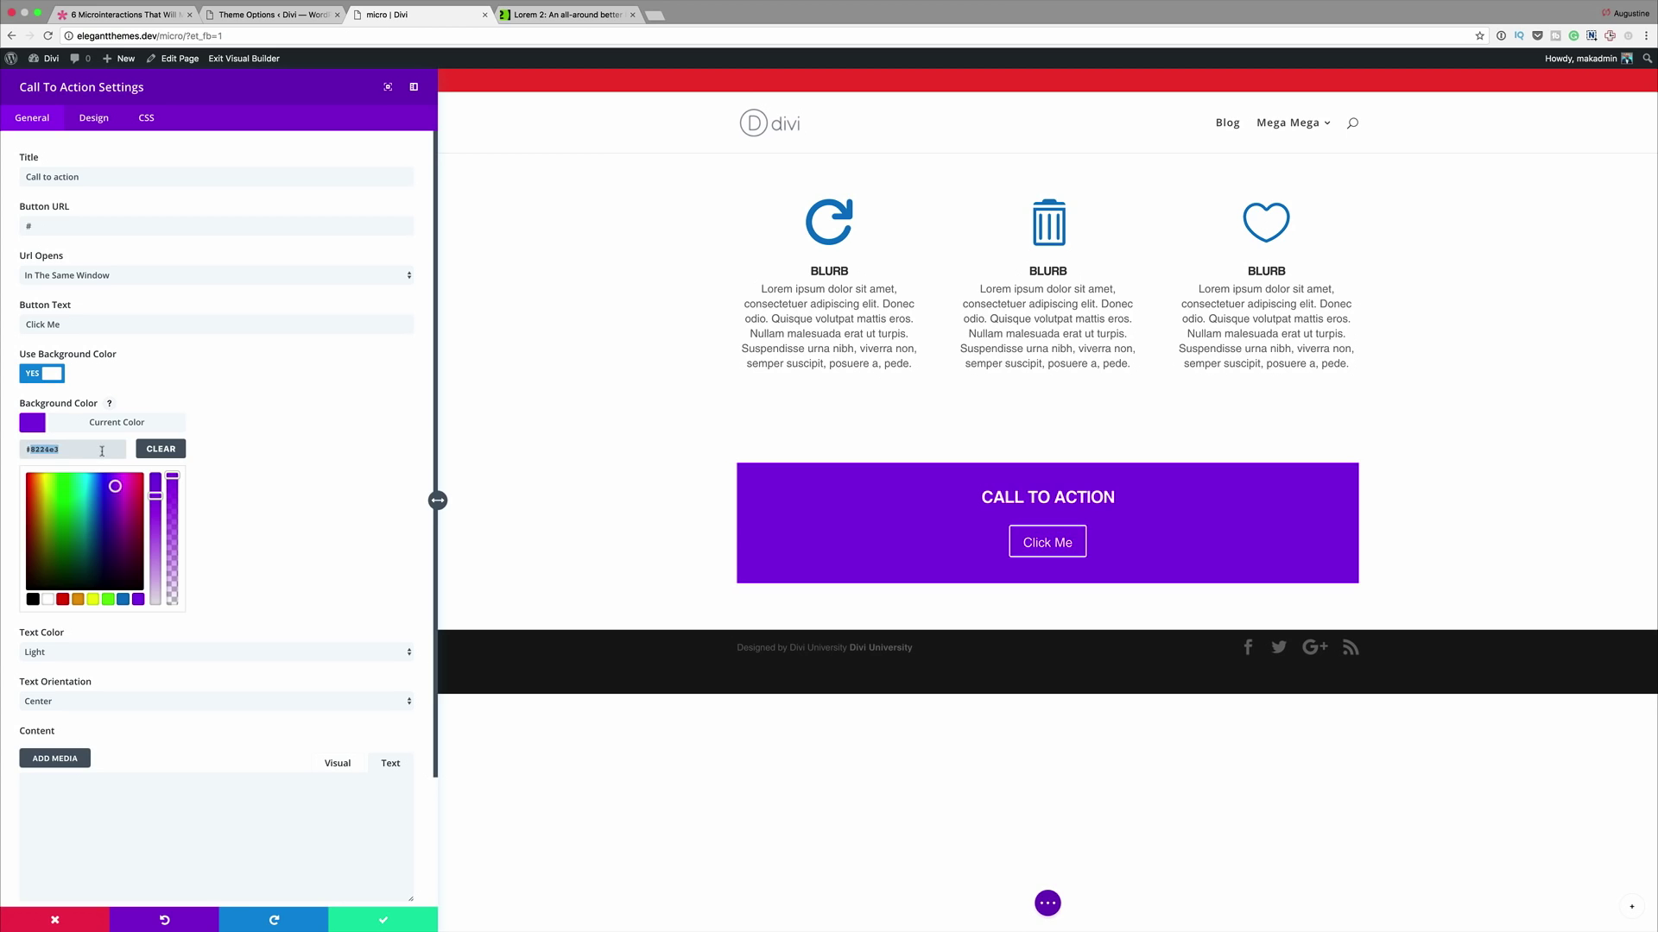
pyautogui.write('#dddddd')
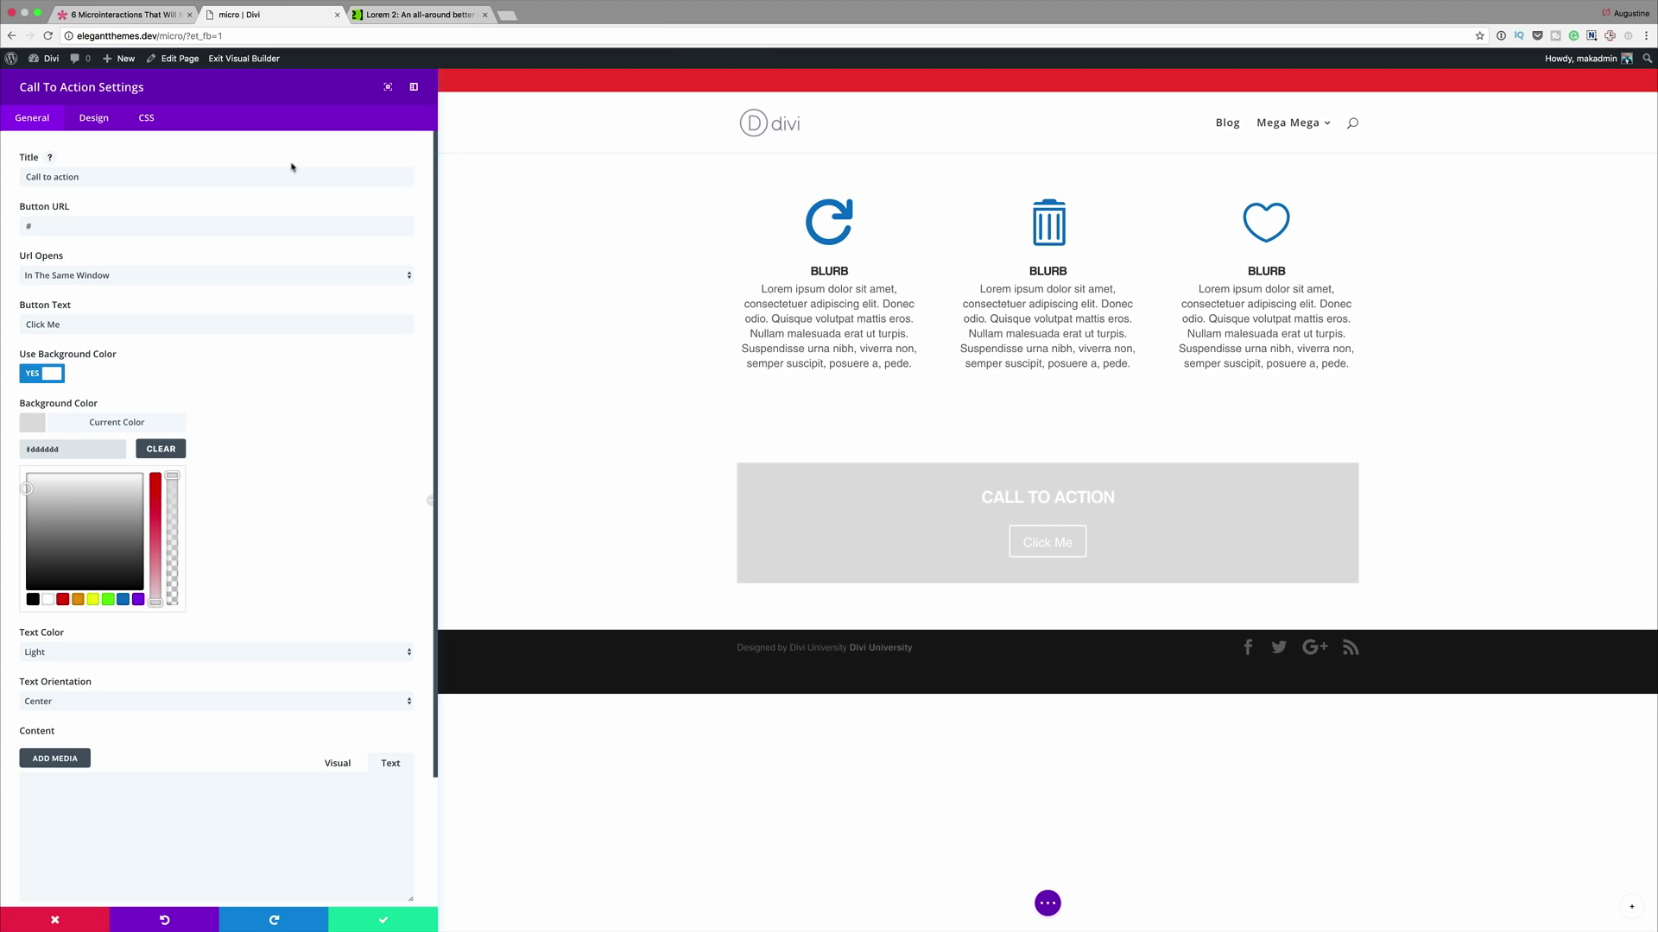
pyautogui.scroll(-2, 303, 459)
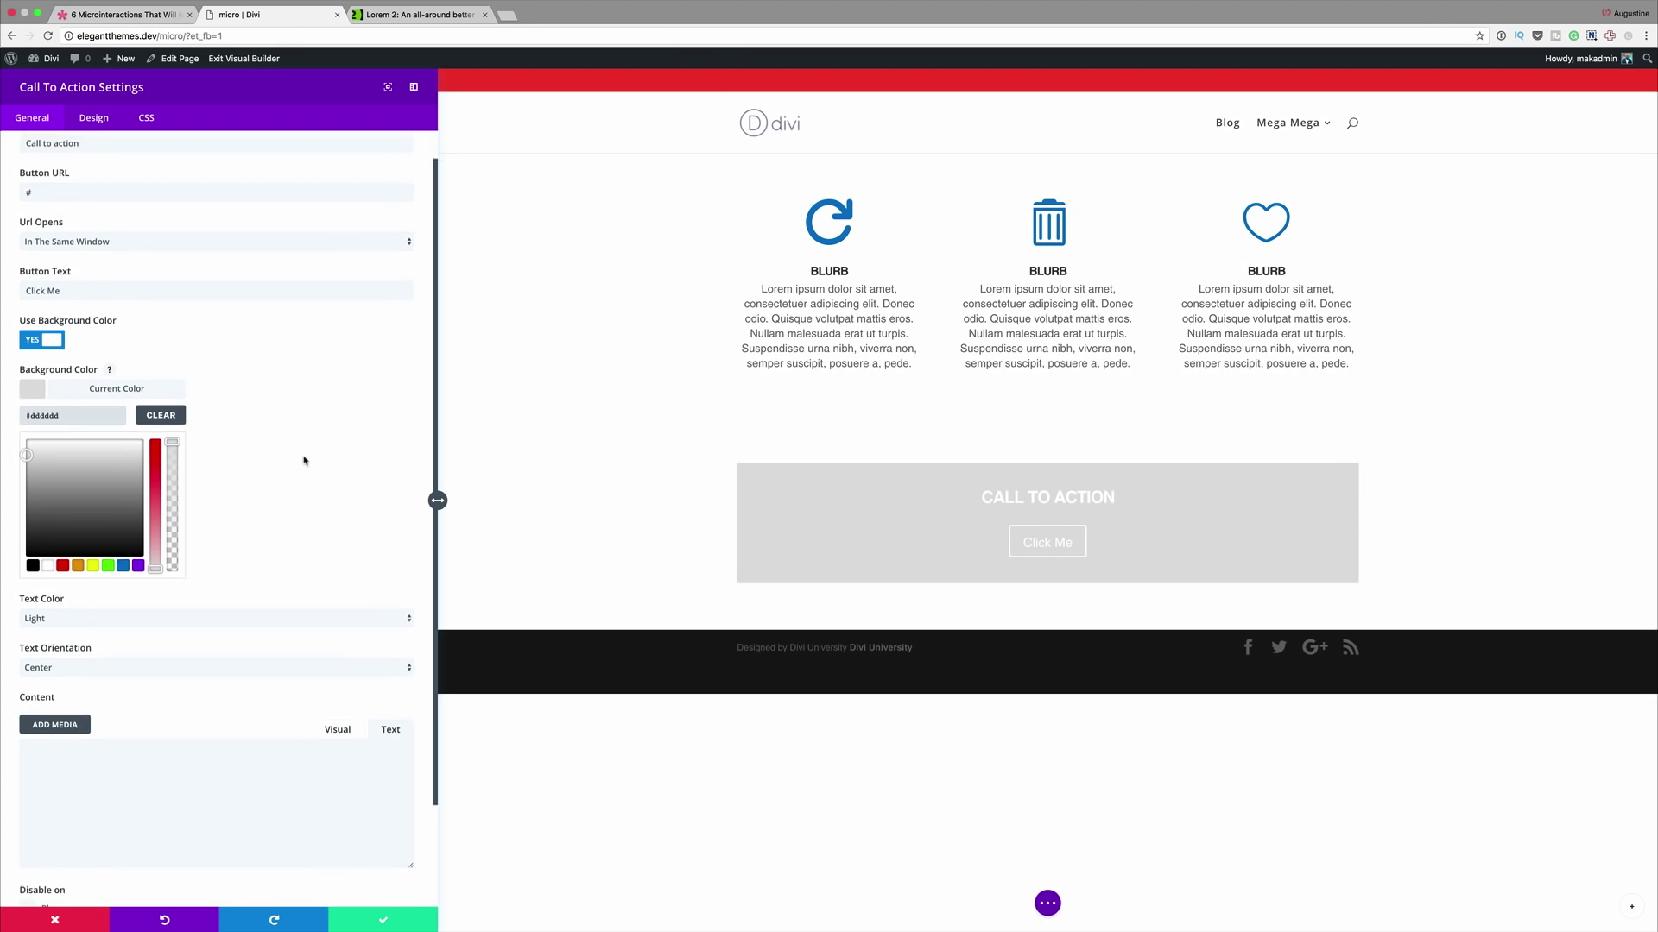
pyautogui.click(55, 607)
pyautogui.click(92, 606)
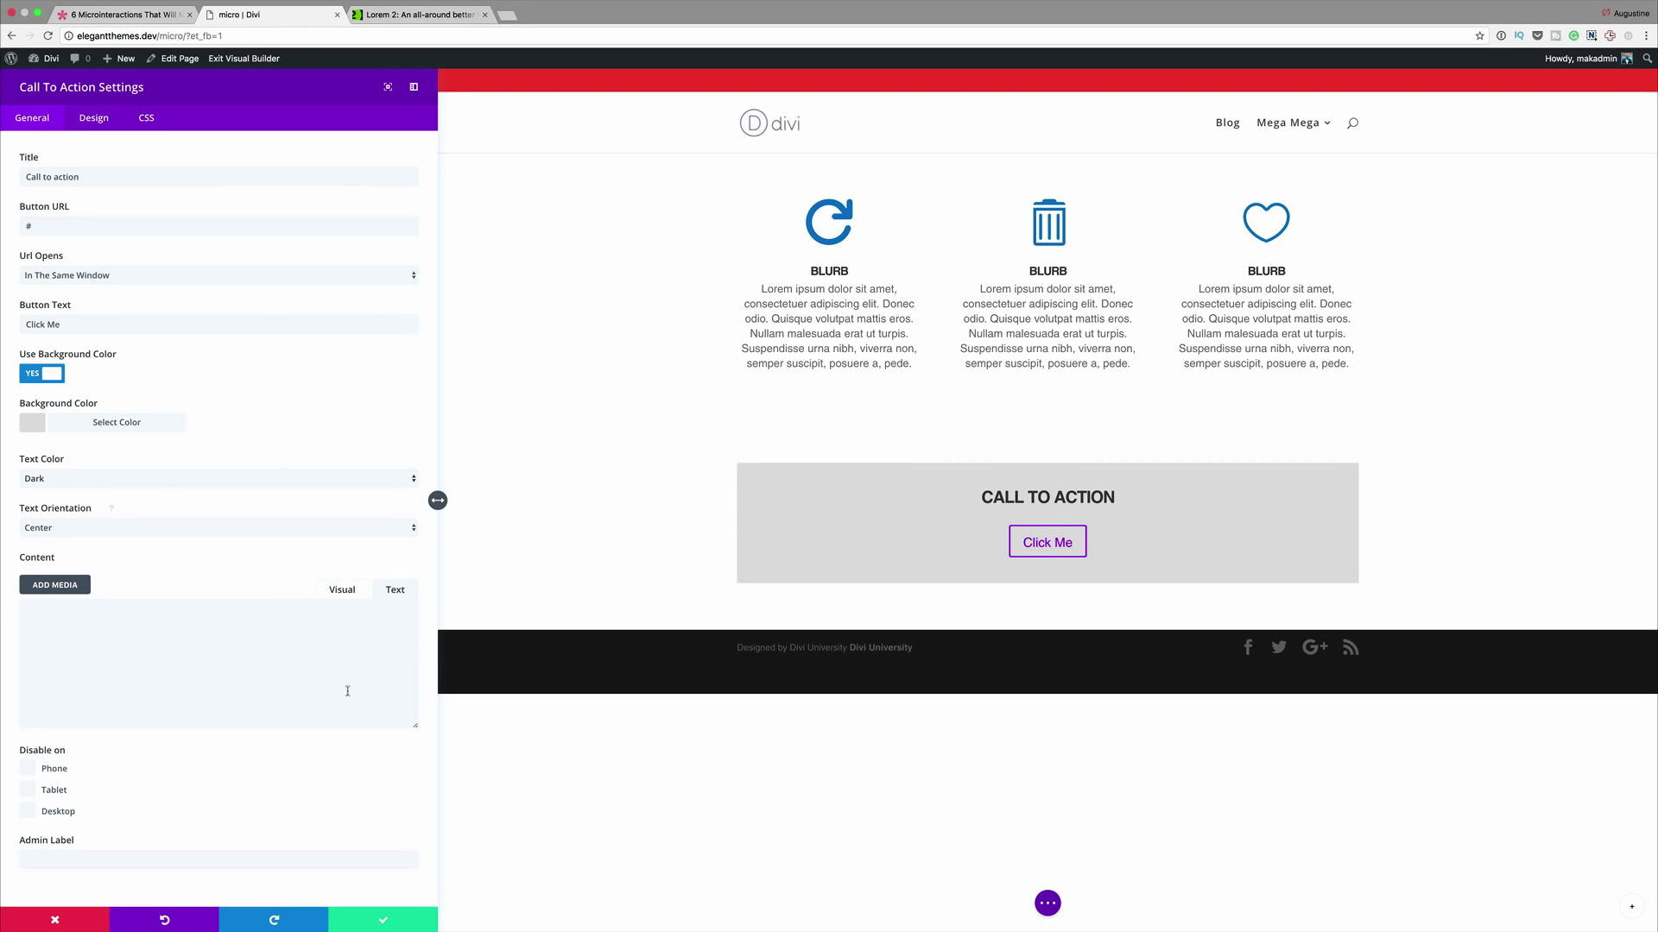
# - Enable custom button styles in the call to action's design settings and review the available button options
pyautogui.click(94, 118)
pyautogui.scroll(-1, 221, 615)
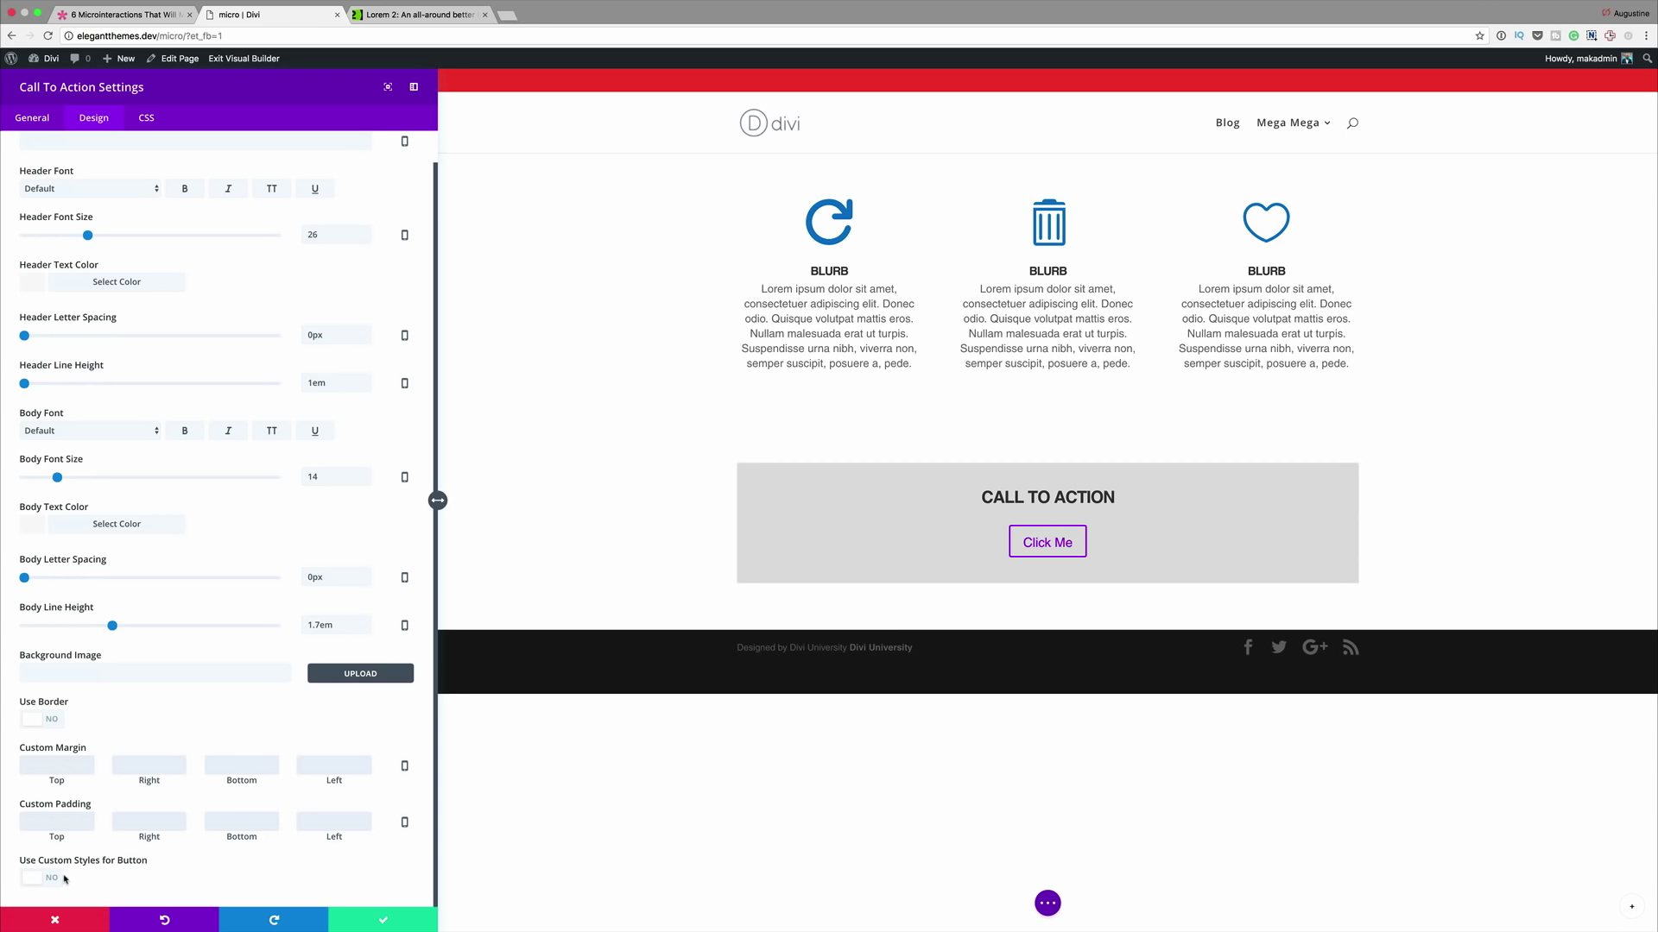
pyautogui.click(37, 878)
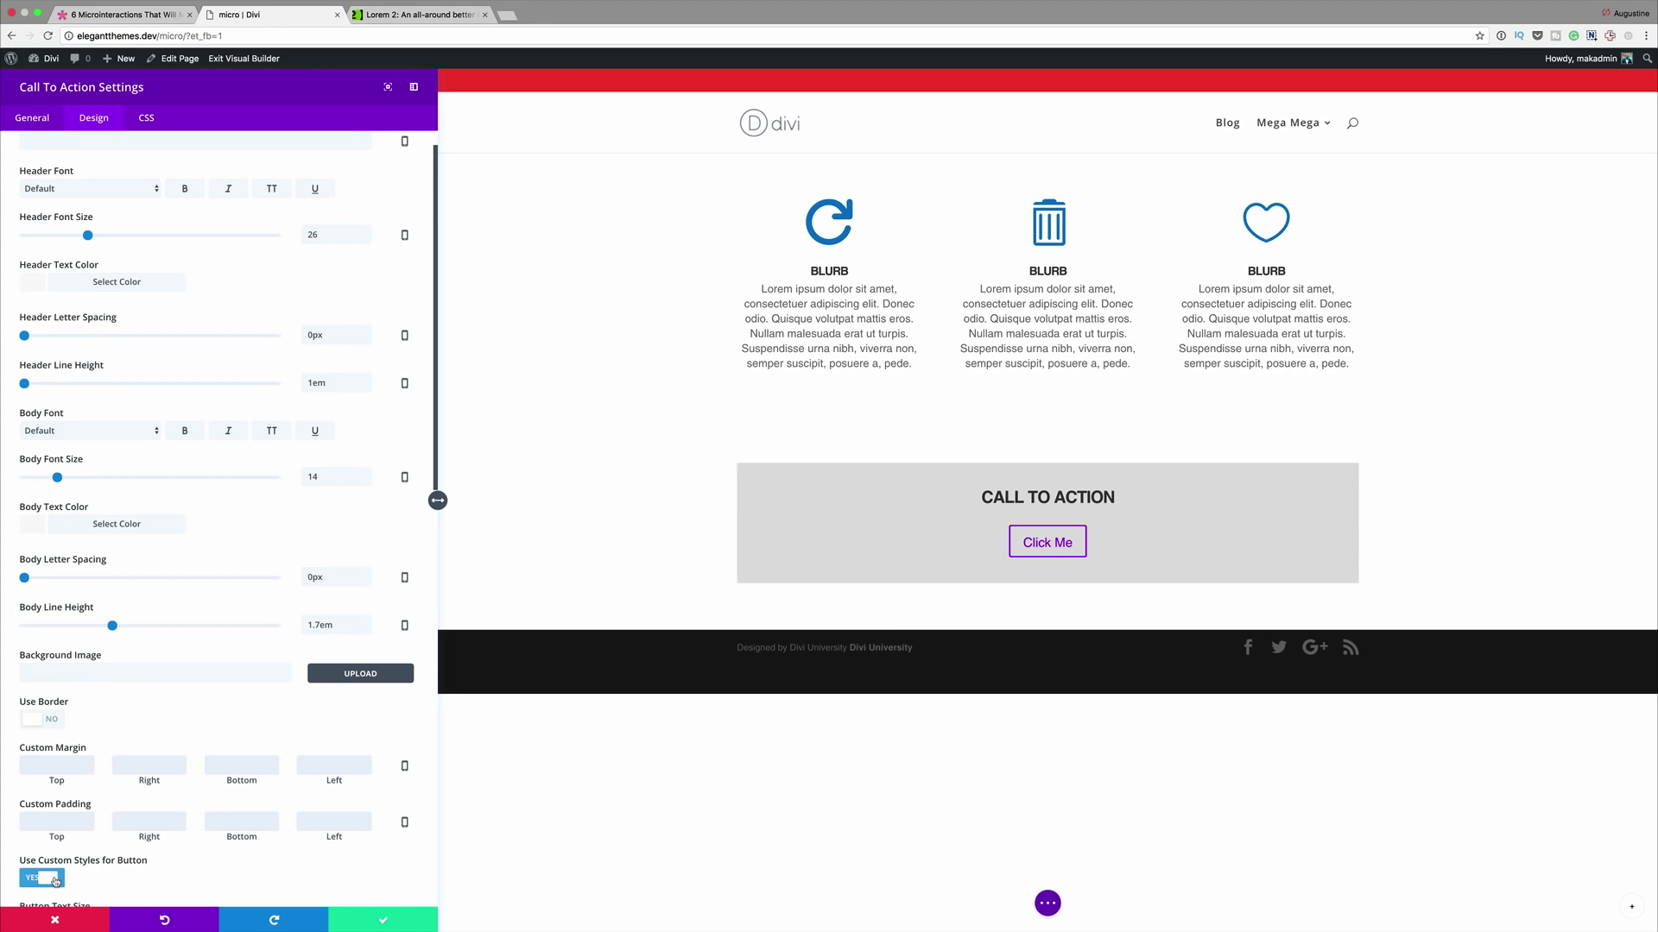
pyautogui.scroll(-5, 205, 876)
pyautogui.scroll(-8, 204, 875)
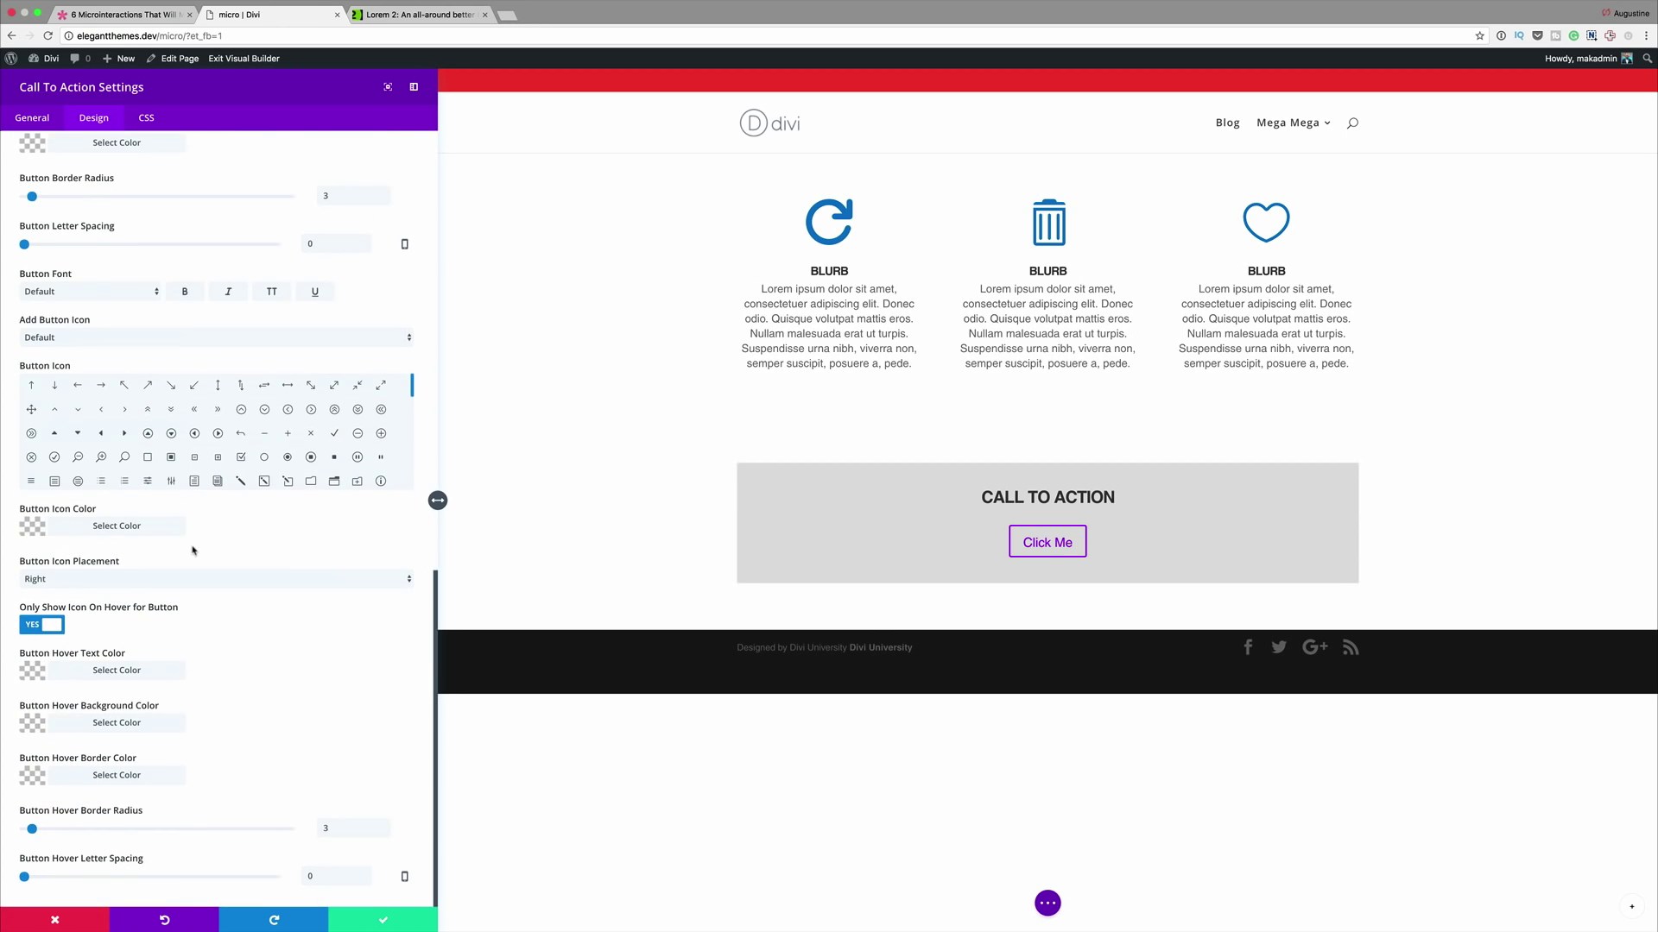
pyautogui.scroll(2, 278, 562)
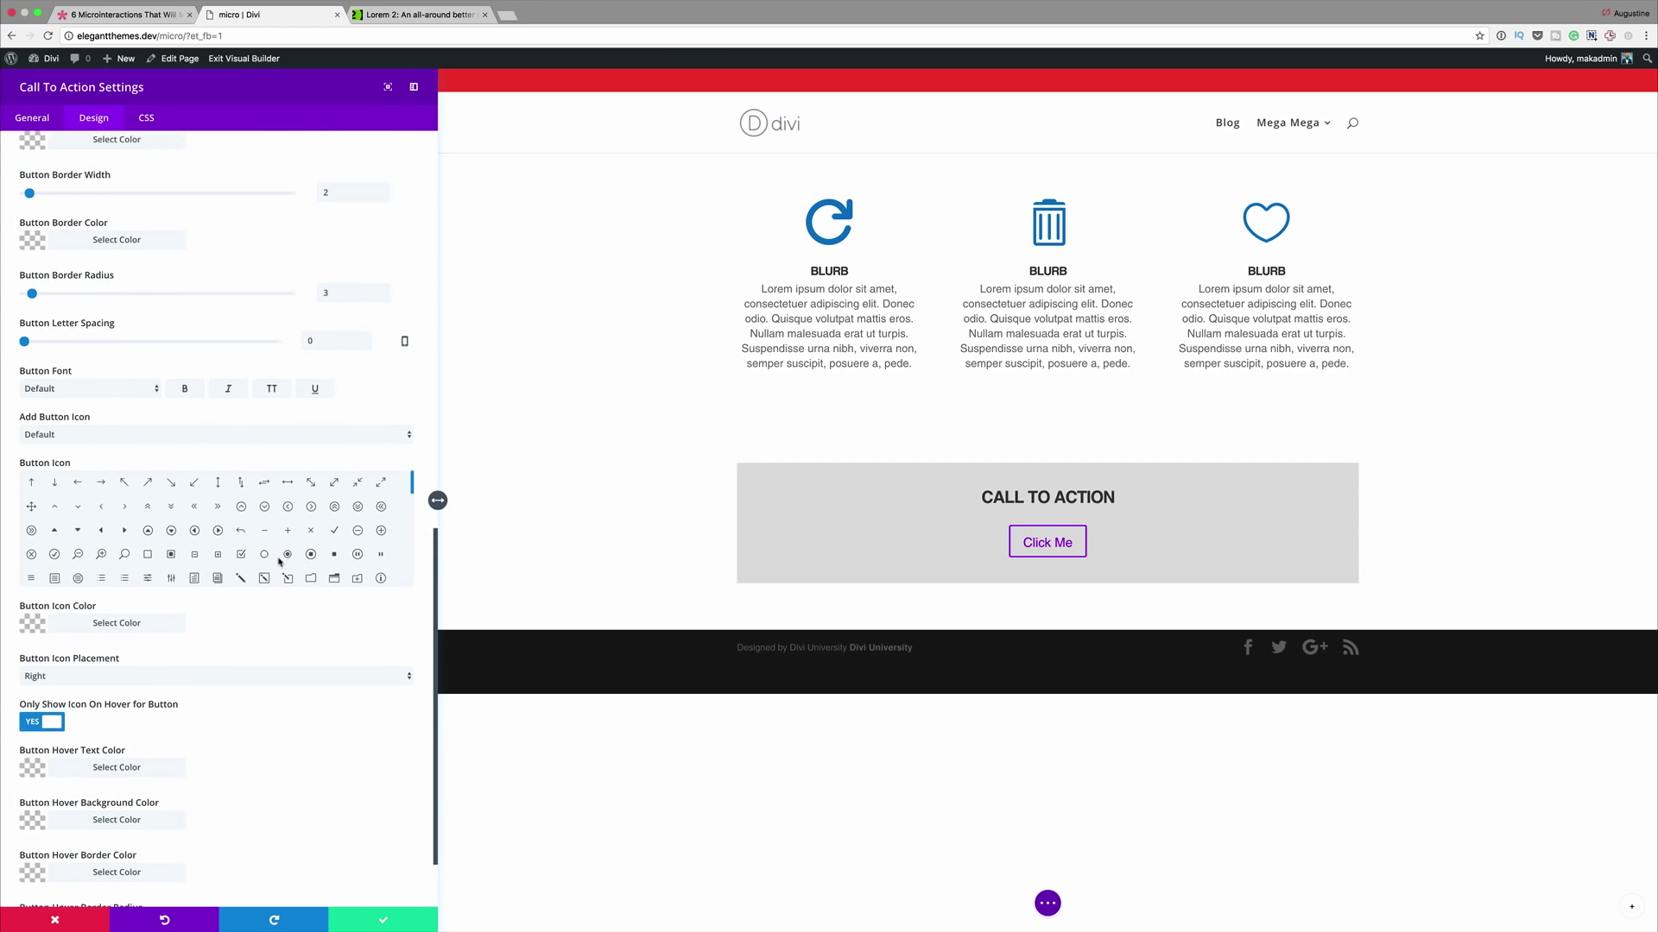
pyautogui.scroll(2, 214, 290)
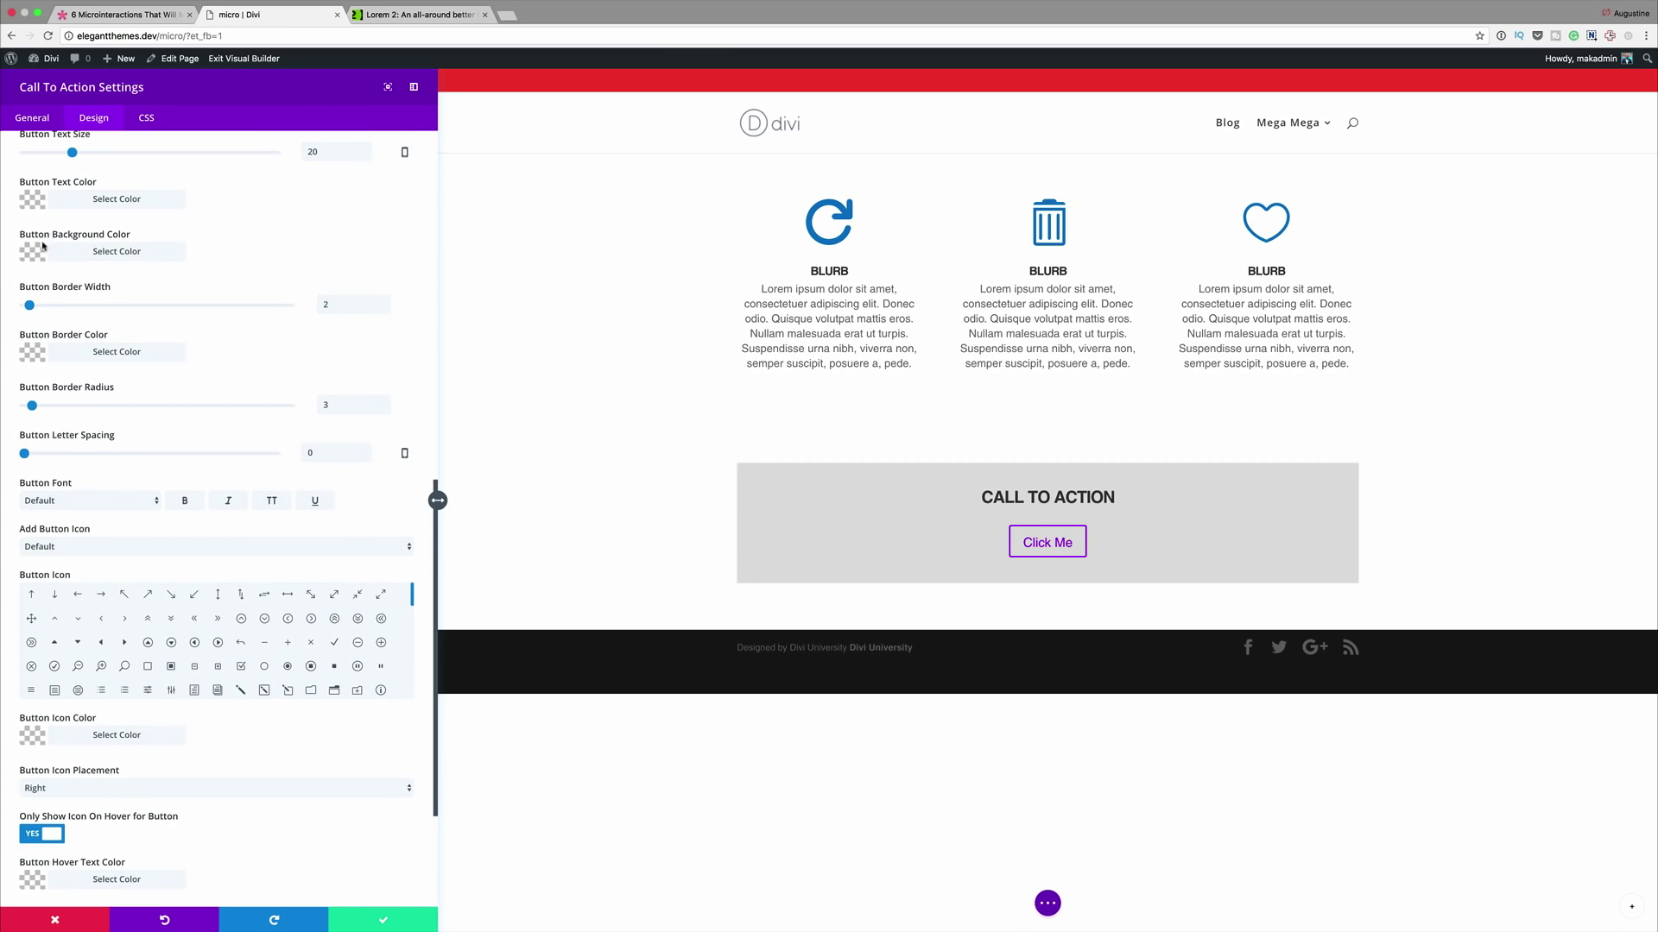
# - Set the call to action button's background color to light blue and its text color to white (#ffffff)
pyautogui.click(34, 252)
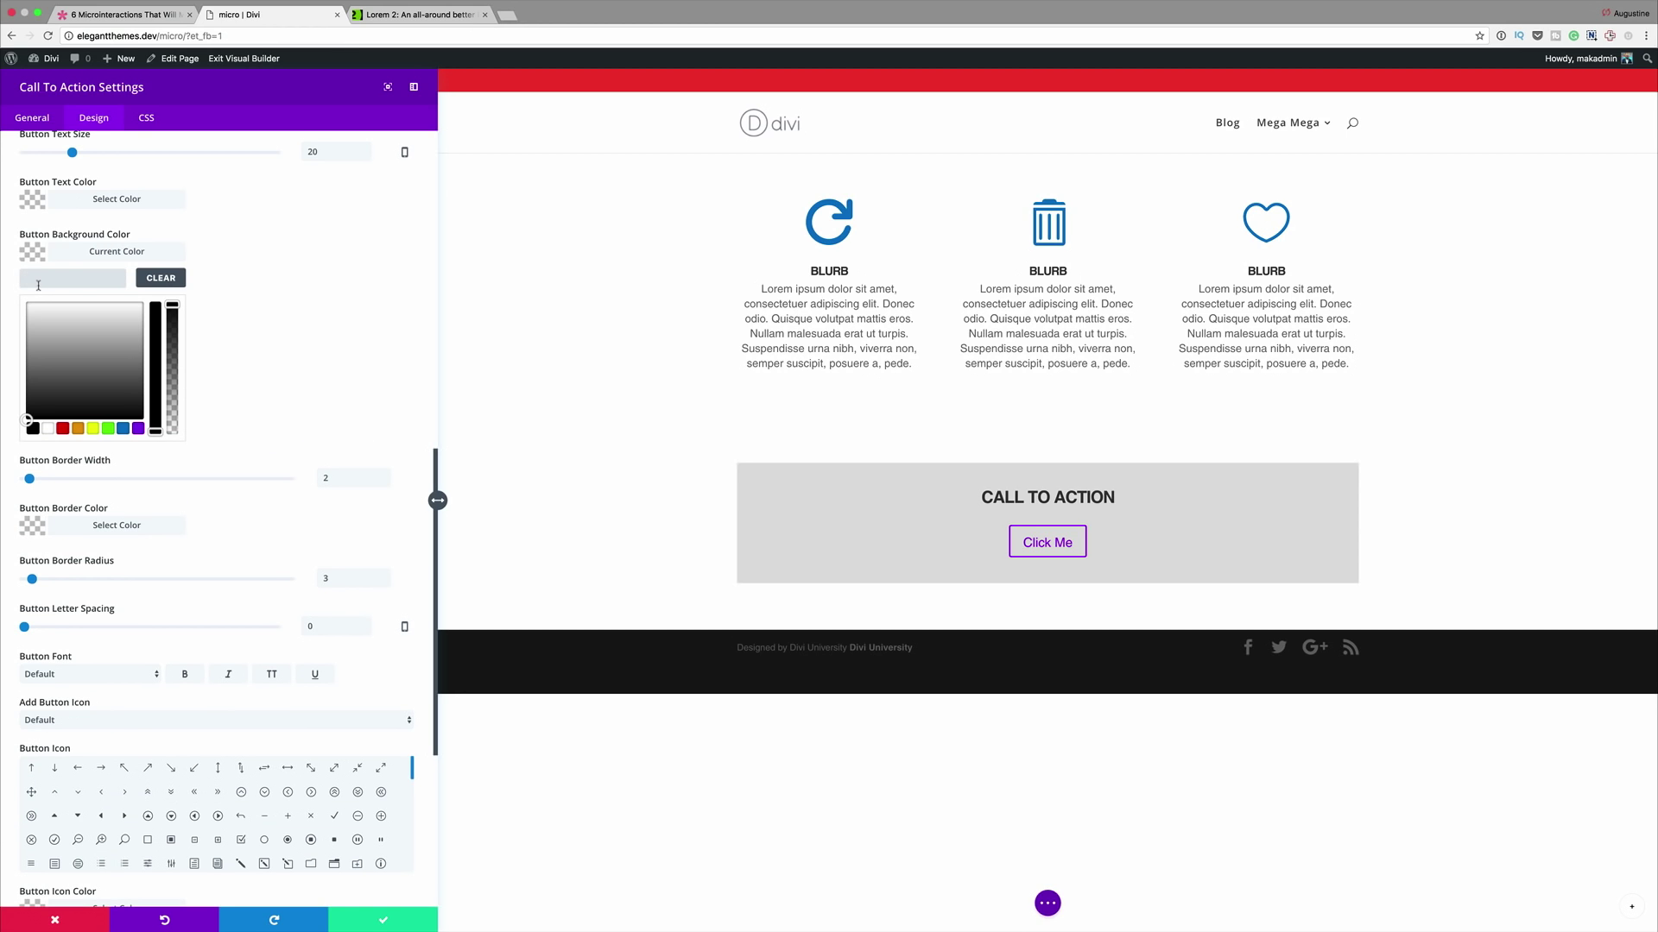
pyautogui.click(34, 200)
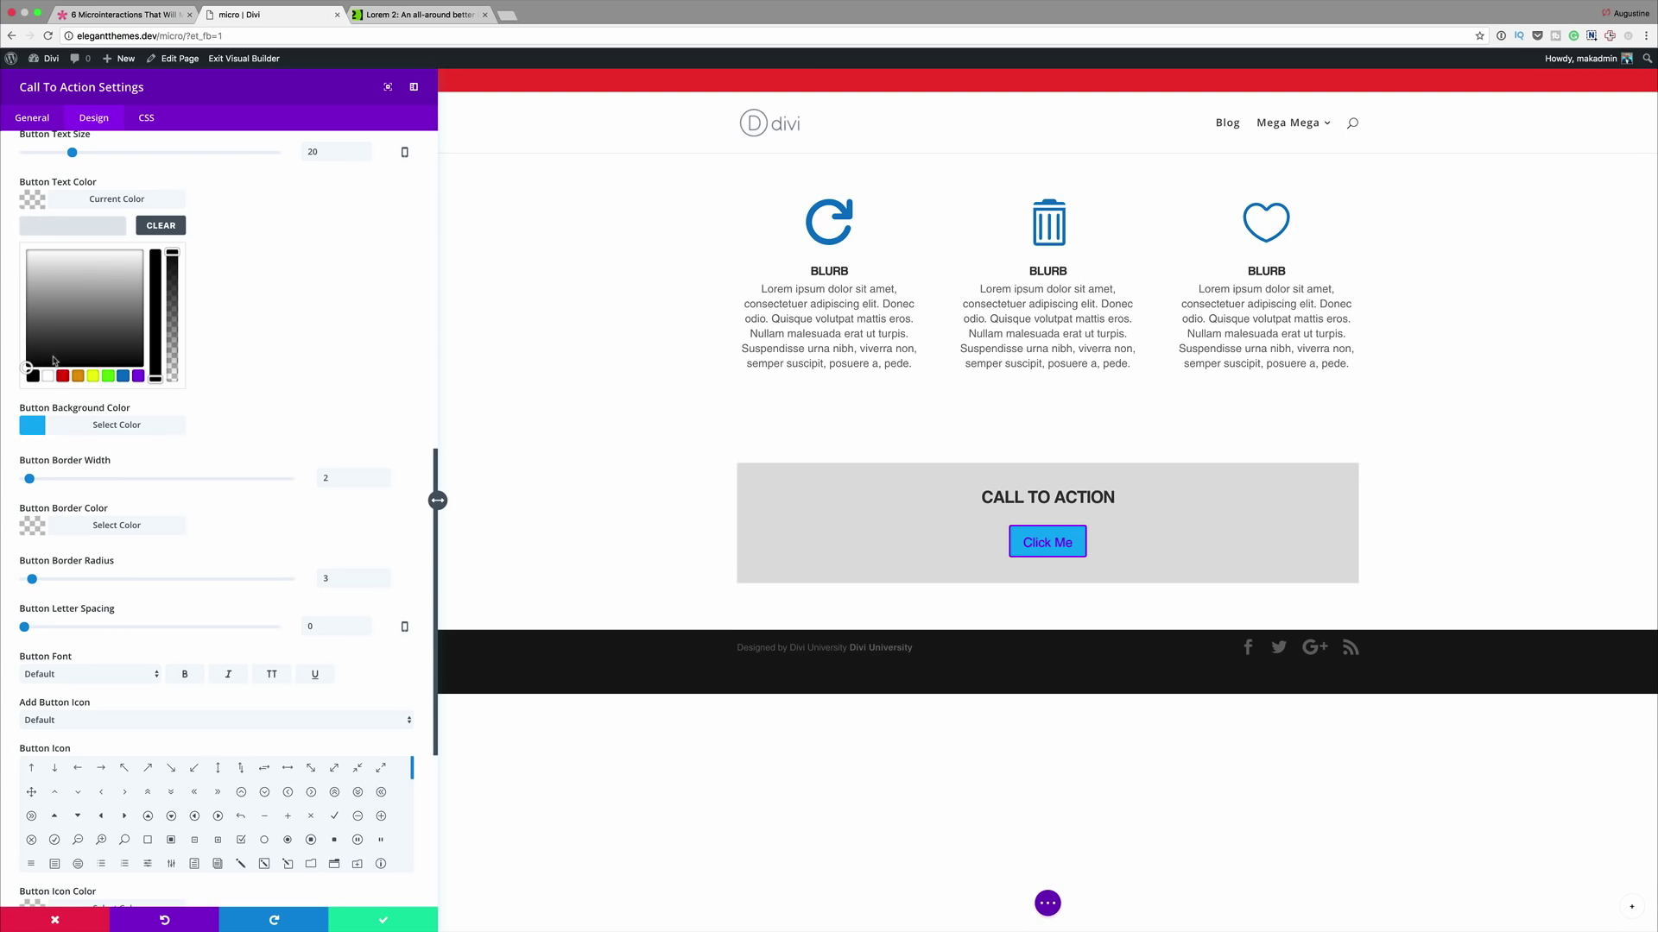
pyautogui.click(48, 376)
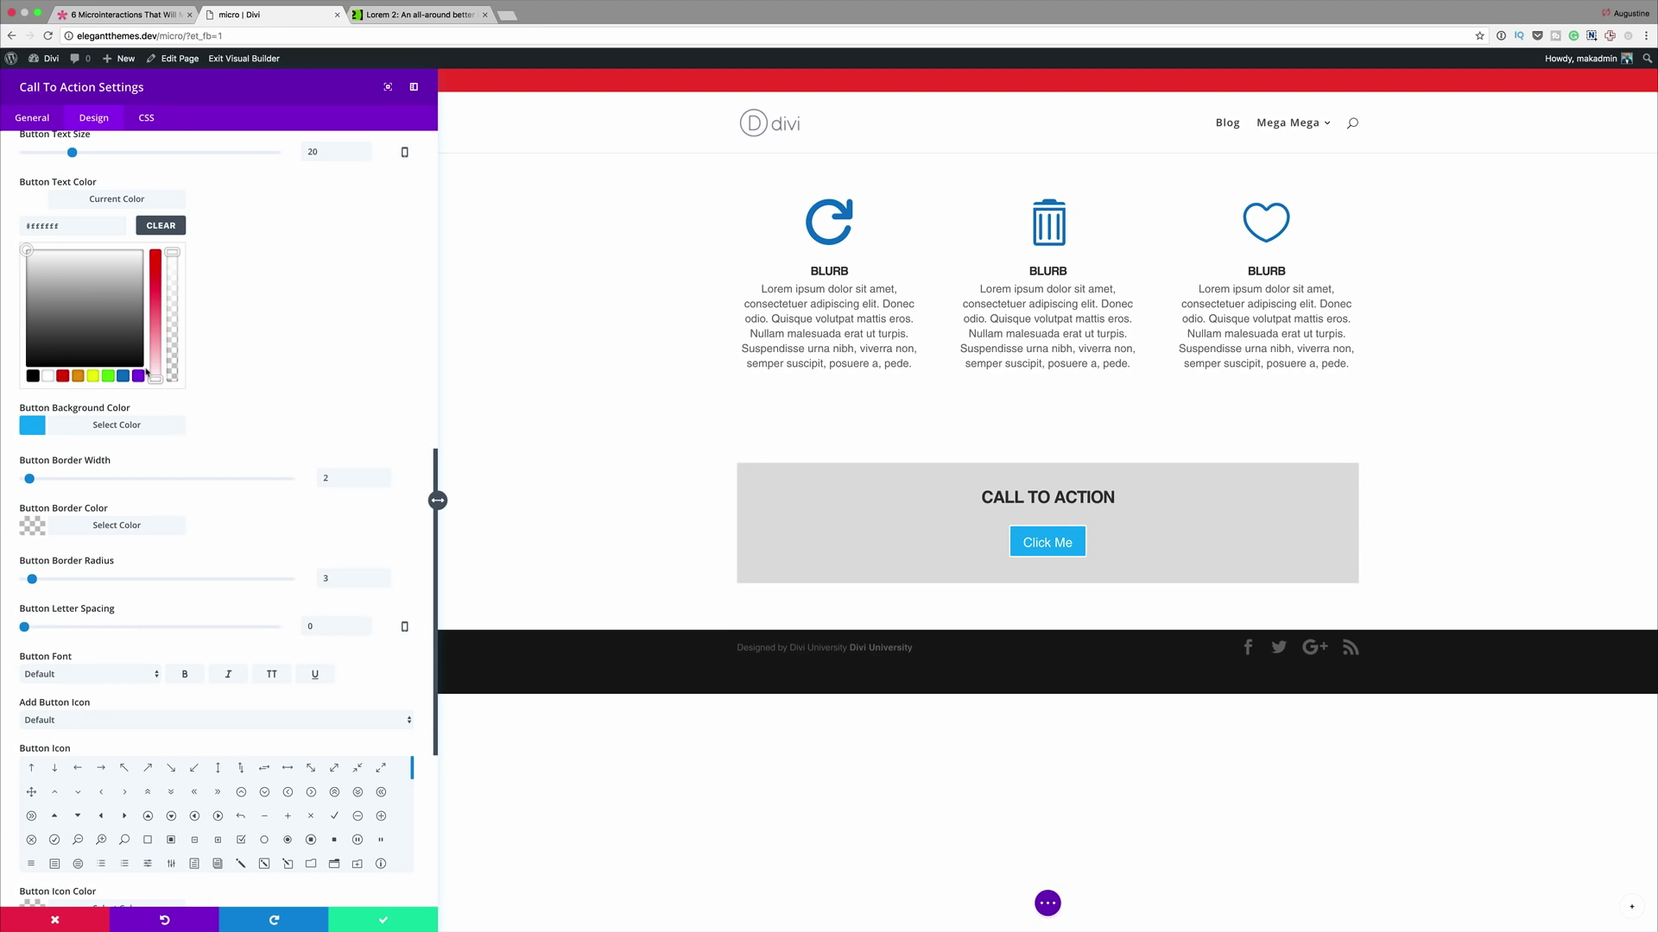
# - Set the call to action button's Add Button Icon option to No
pyautogui.scroll(-1, 319, 335)
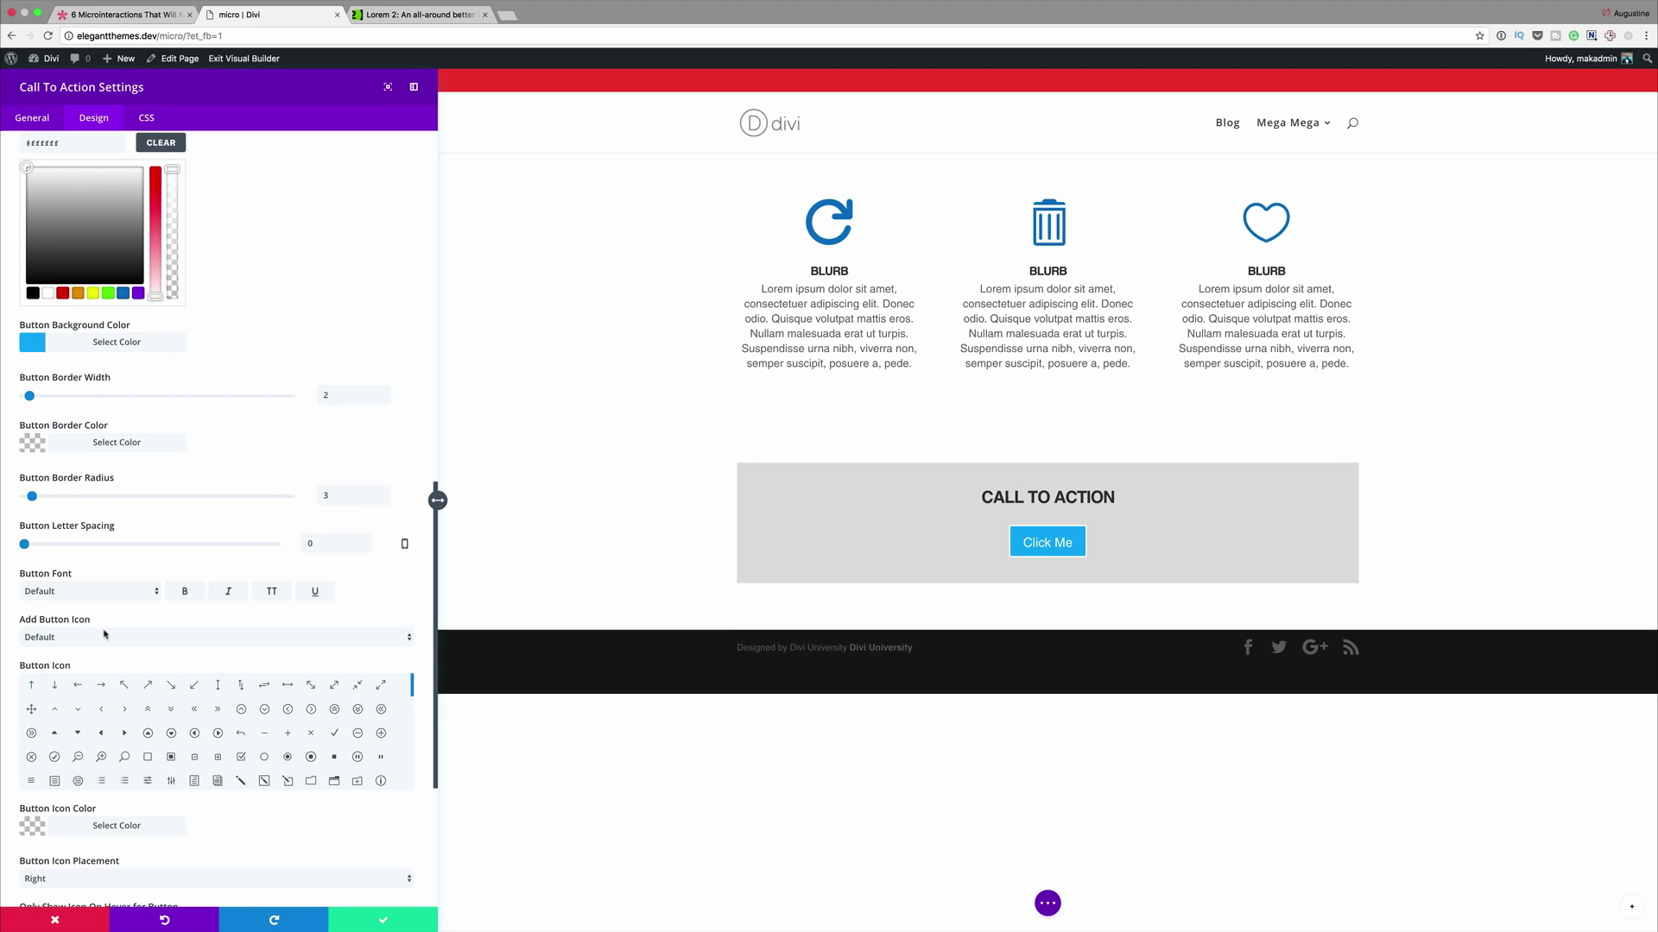
pyautogui.click(98, 637)
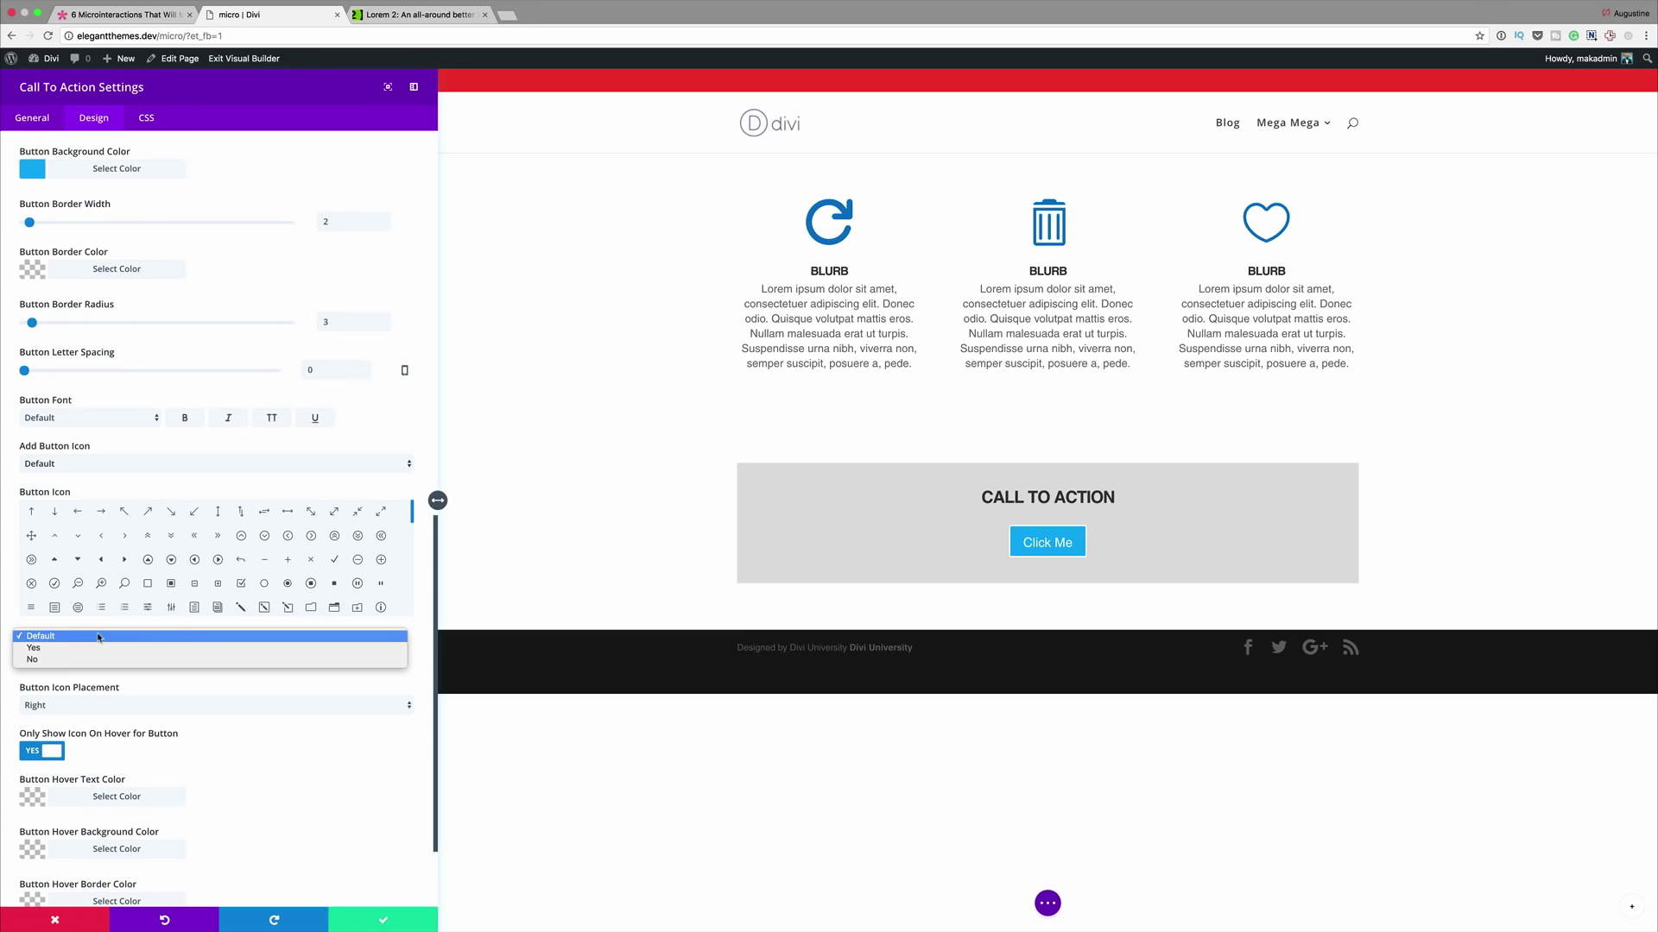
pyautogui.click(93, 659)
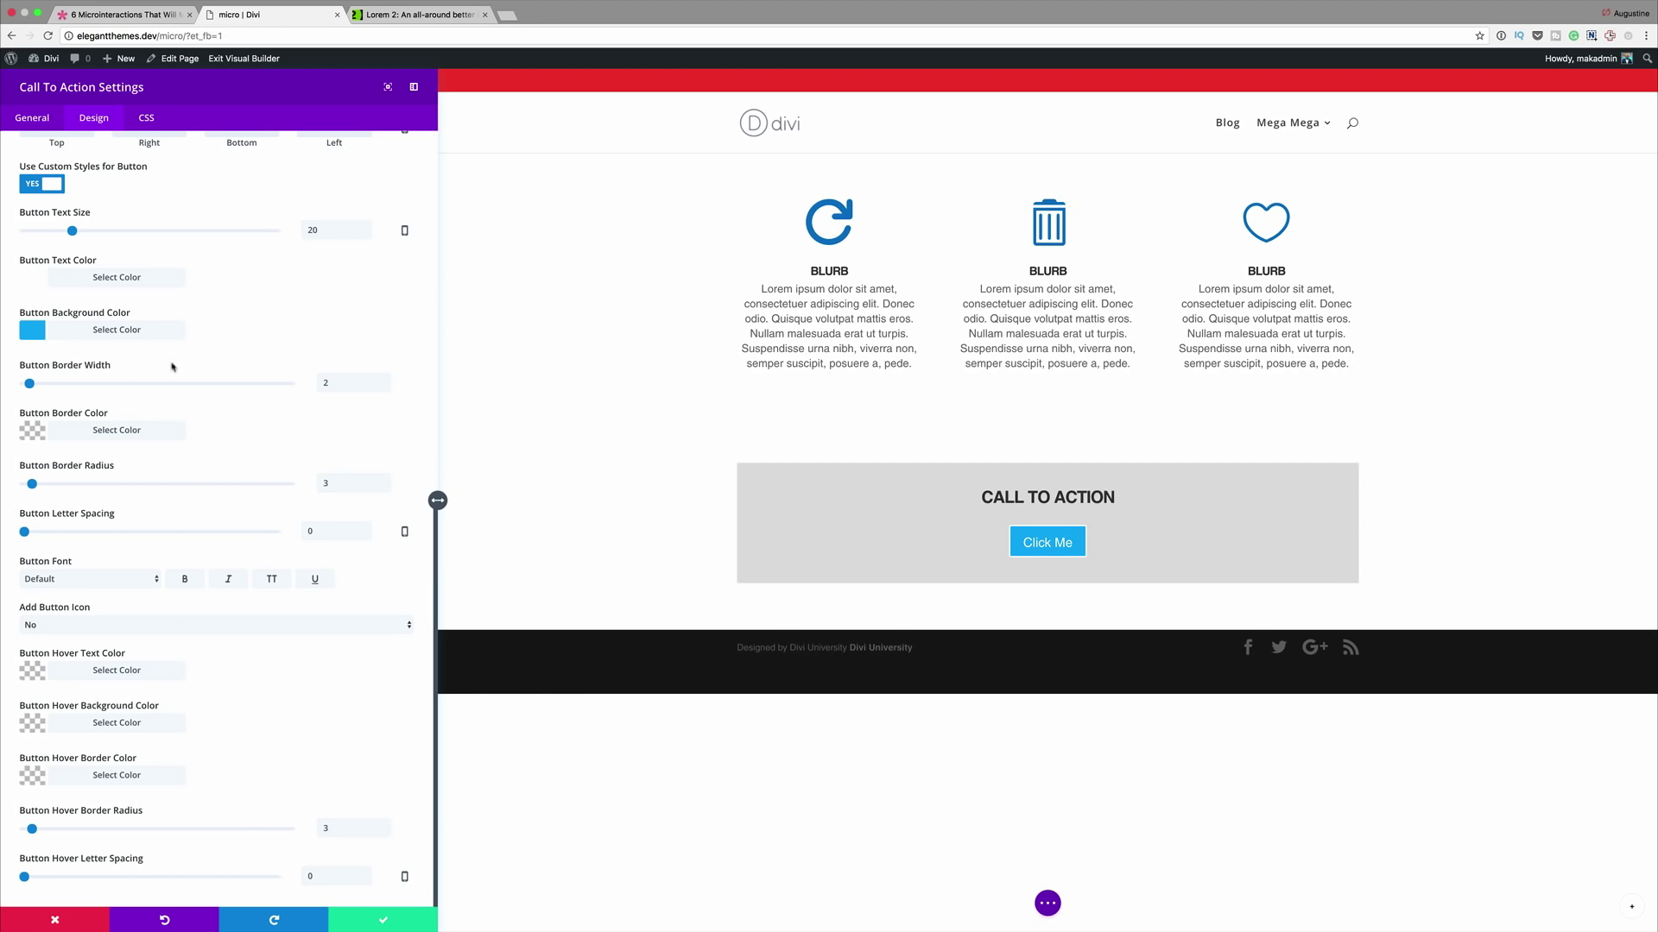
# - Assign the CSS class "pulse" to the call to action module and save its settings
pyautogui.click(147, 118)
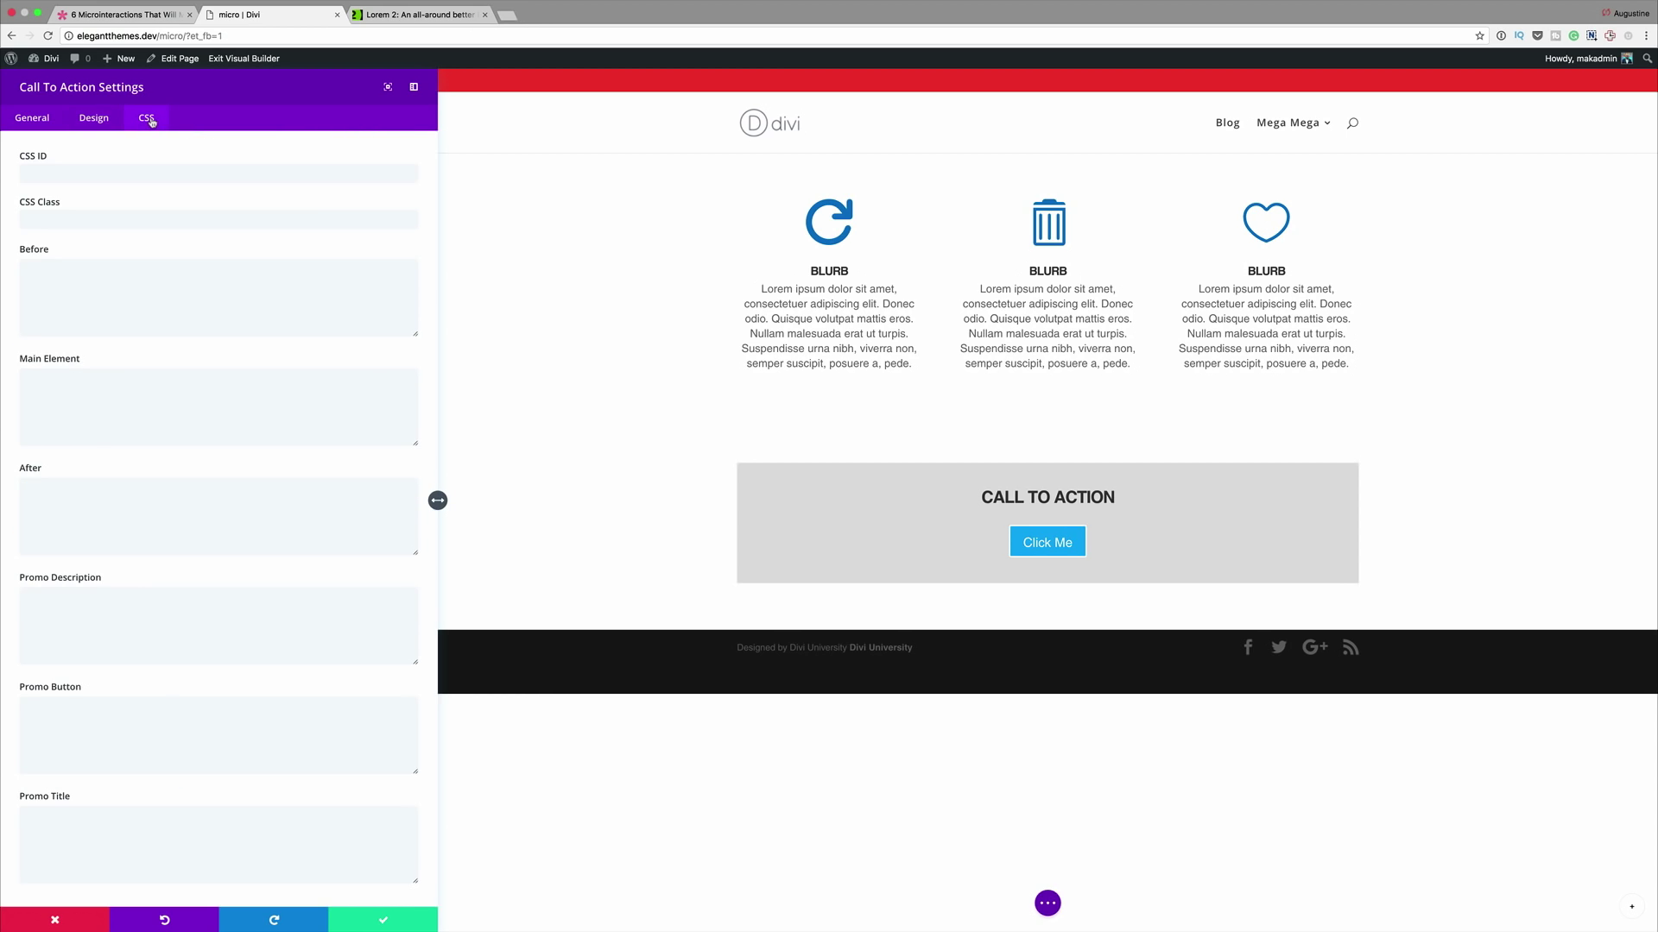
pyautogui.click(84, 219)
pyautogui.write('pulse')
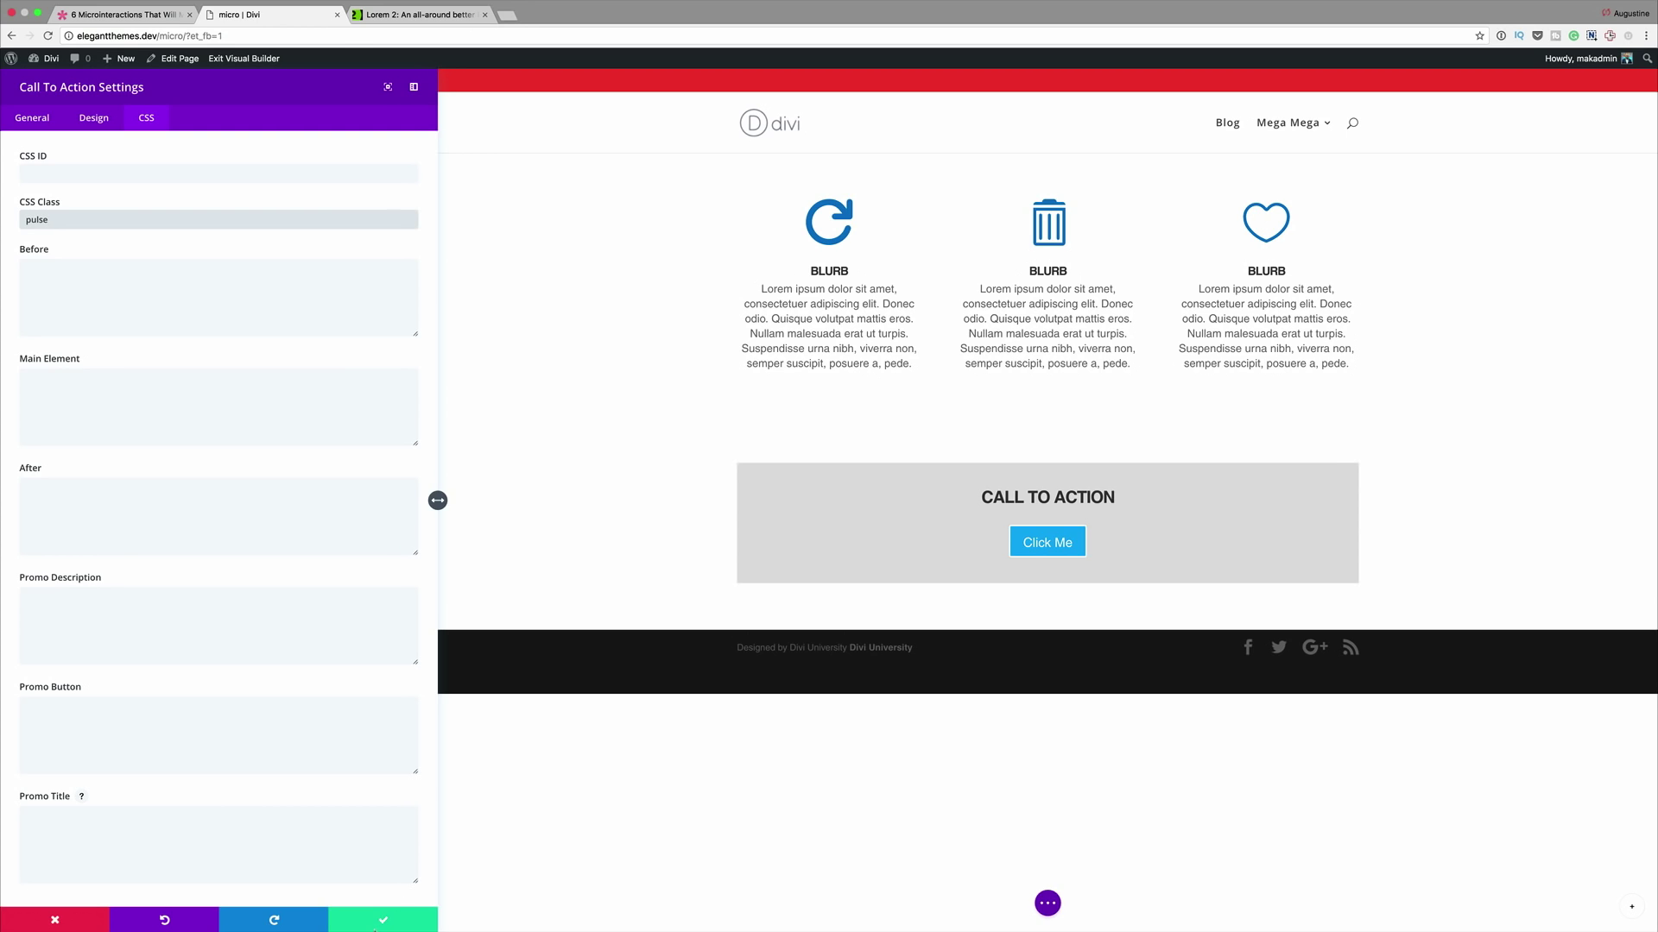
pyautogui.click(383, 921)
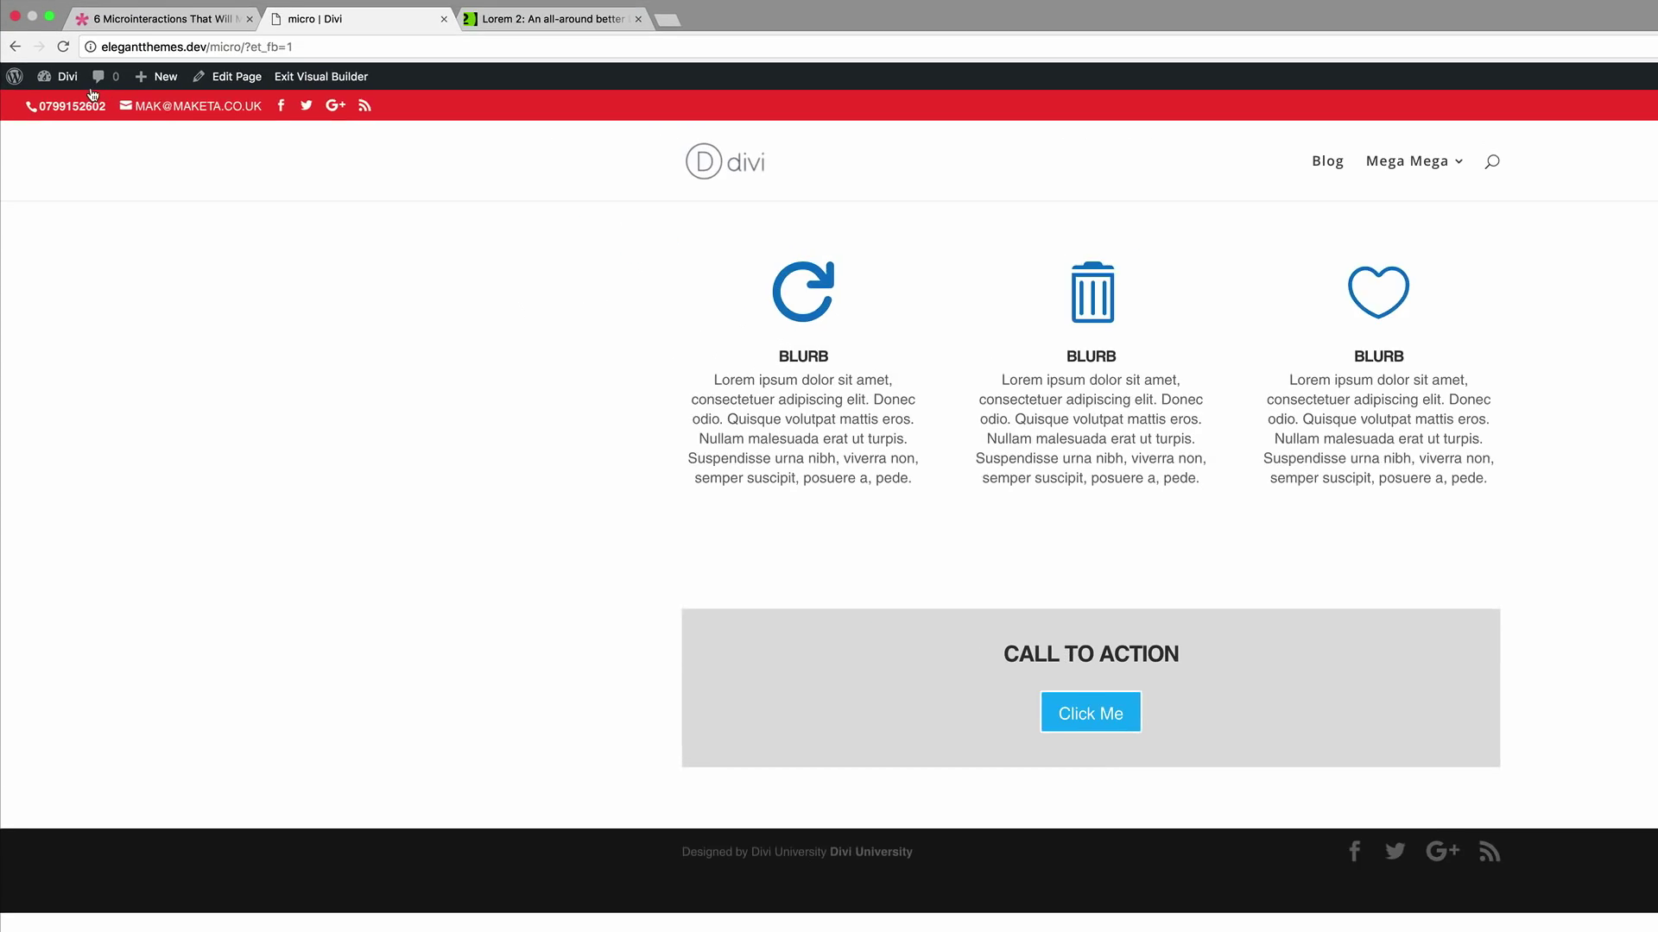
# - Open the WordPress dashboard in a separate tab and go to Divi's Theme Options
pyautogui.moveTo(49, 58)
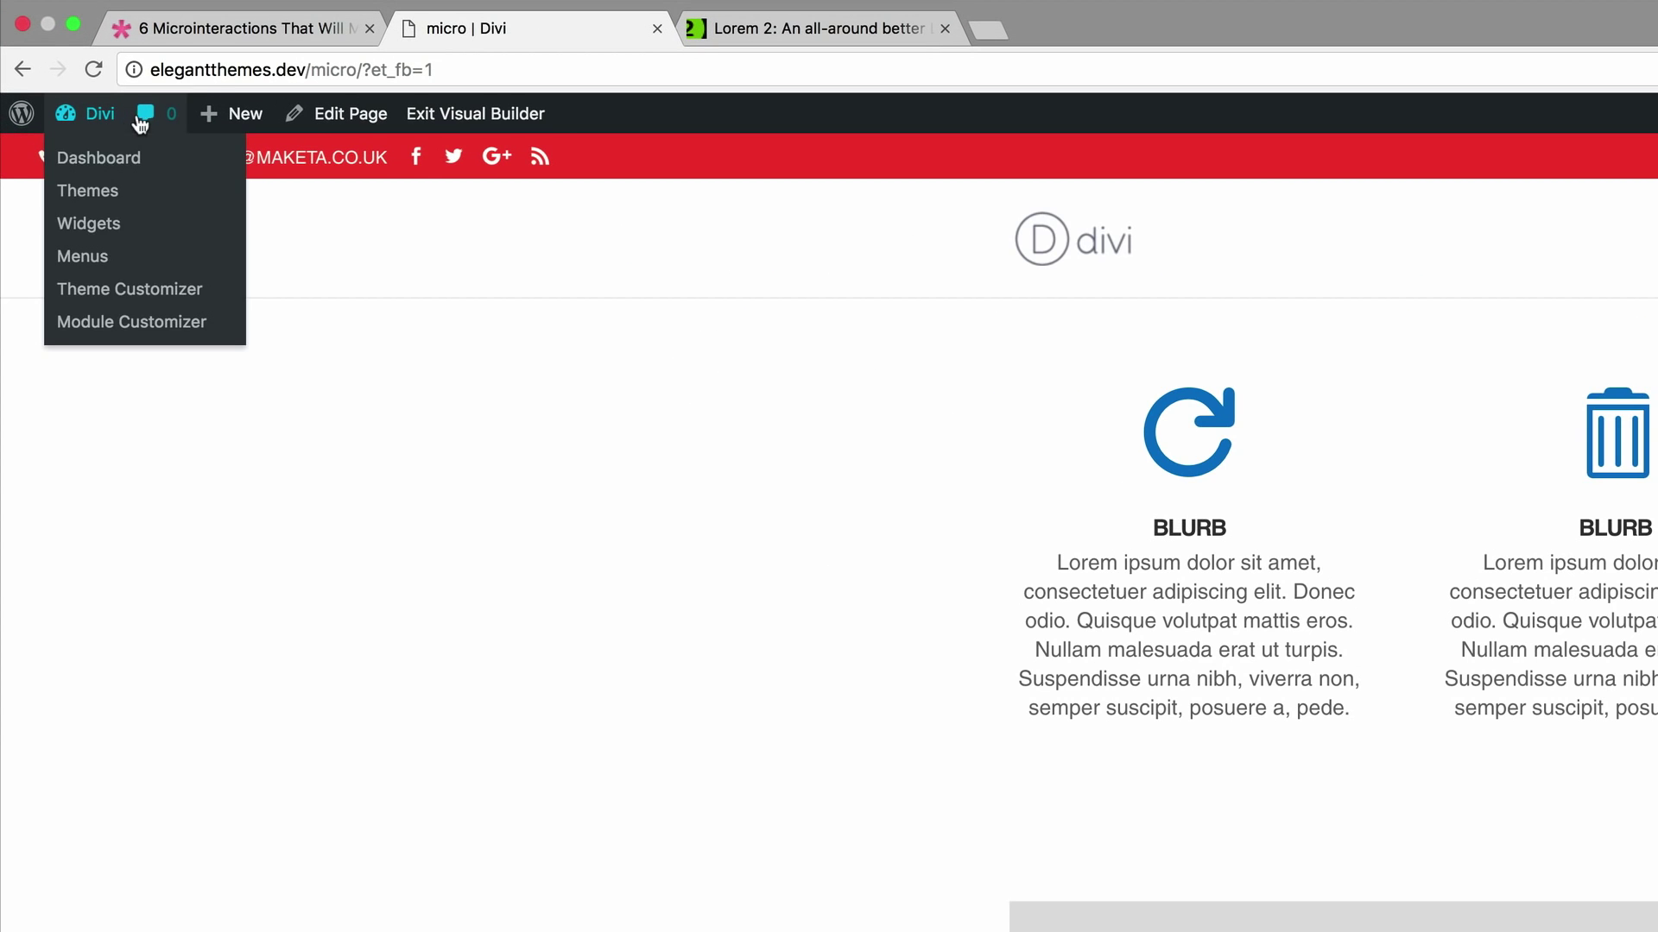
pyautogui.click(104, 160)
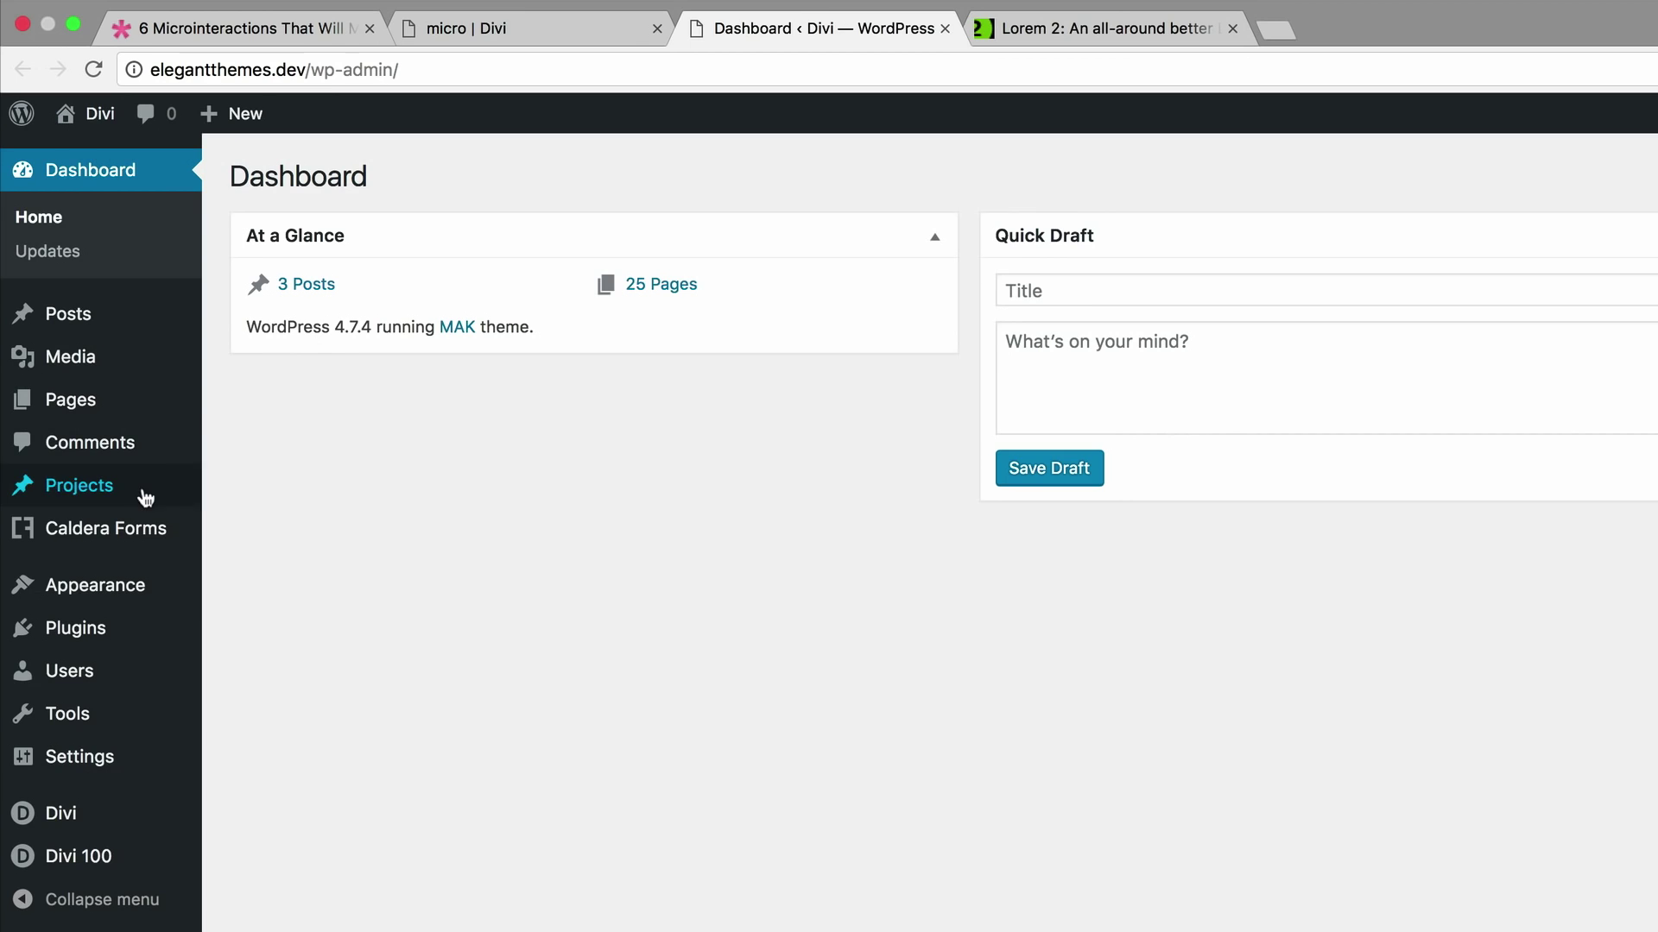
pyautogui.moveTo(63, 411)
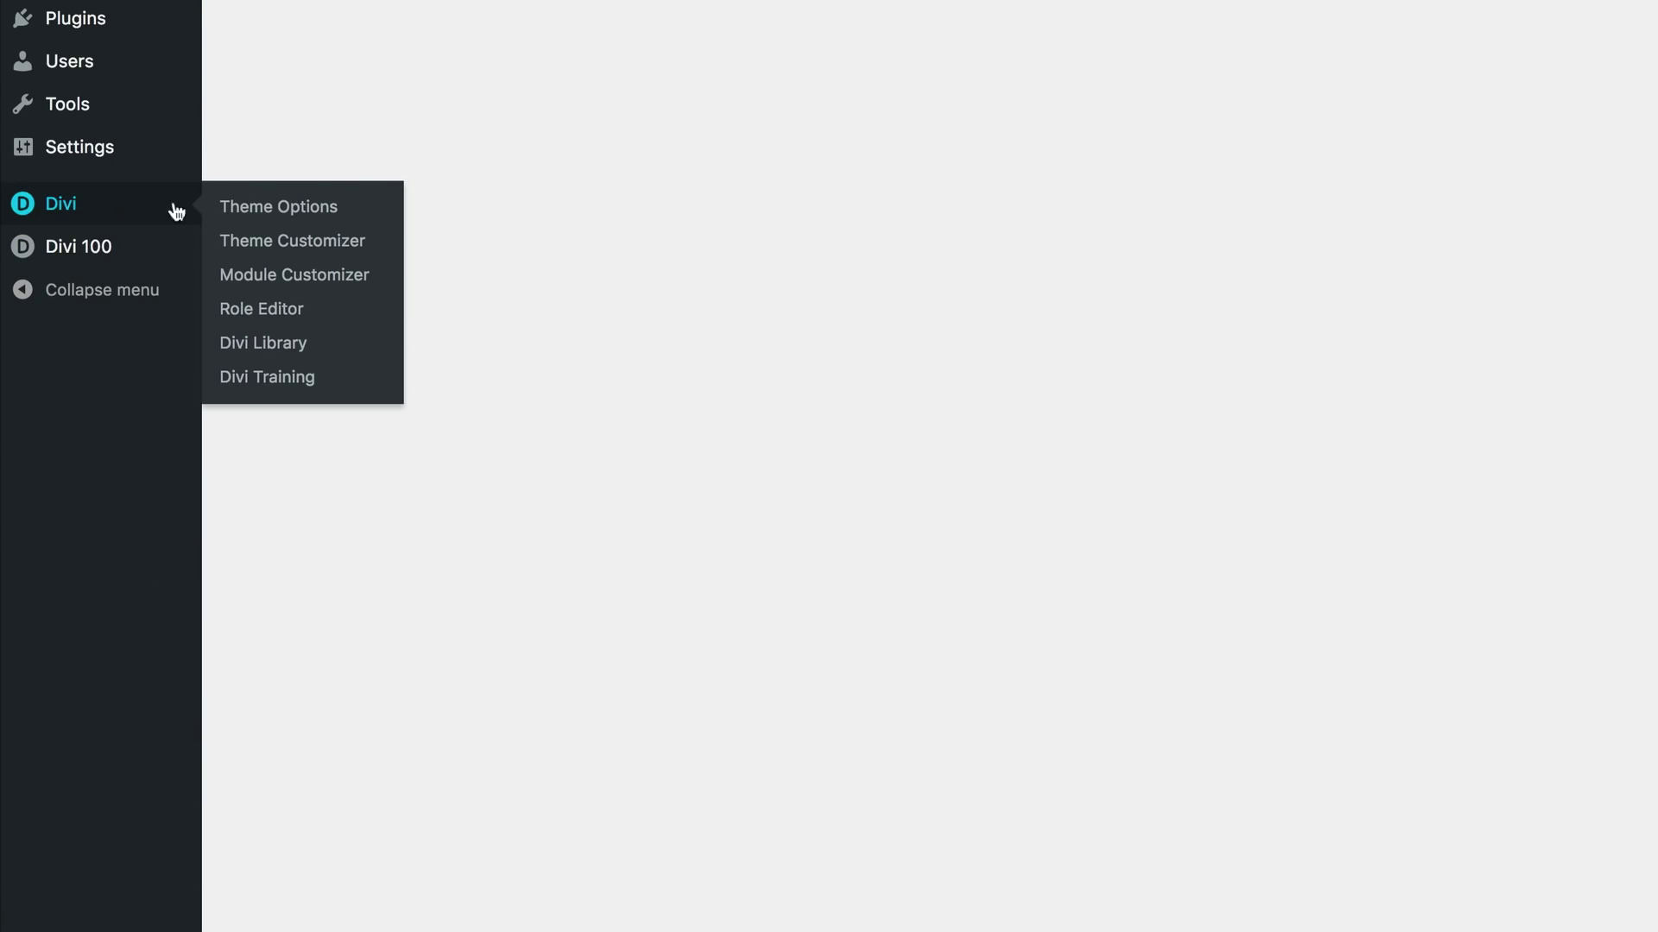
pyautogui.click(267, 210)
# - Enlarge the Custom CSS field, add the pulse button animation CSS with its keyframes at the end, and save the theme options
pyautogui.scroll(-5, 546, 267)
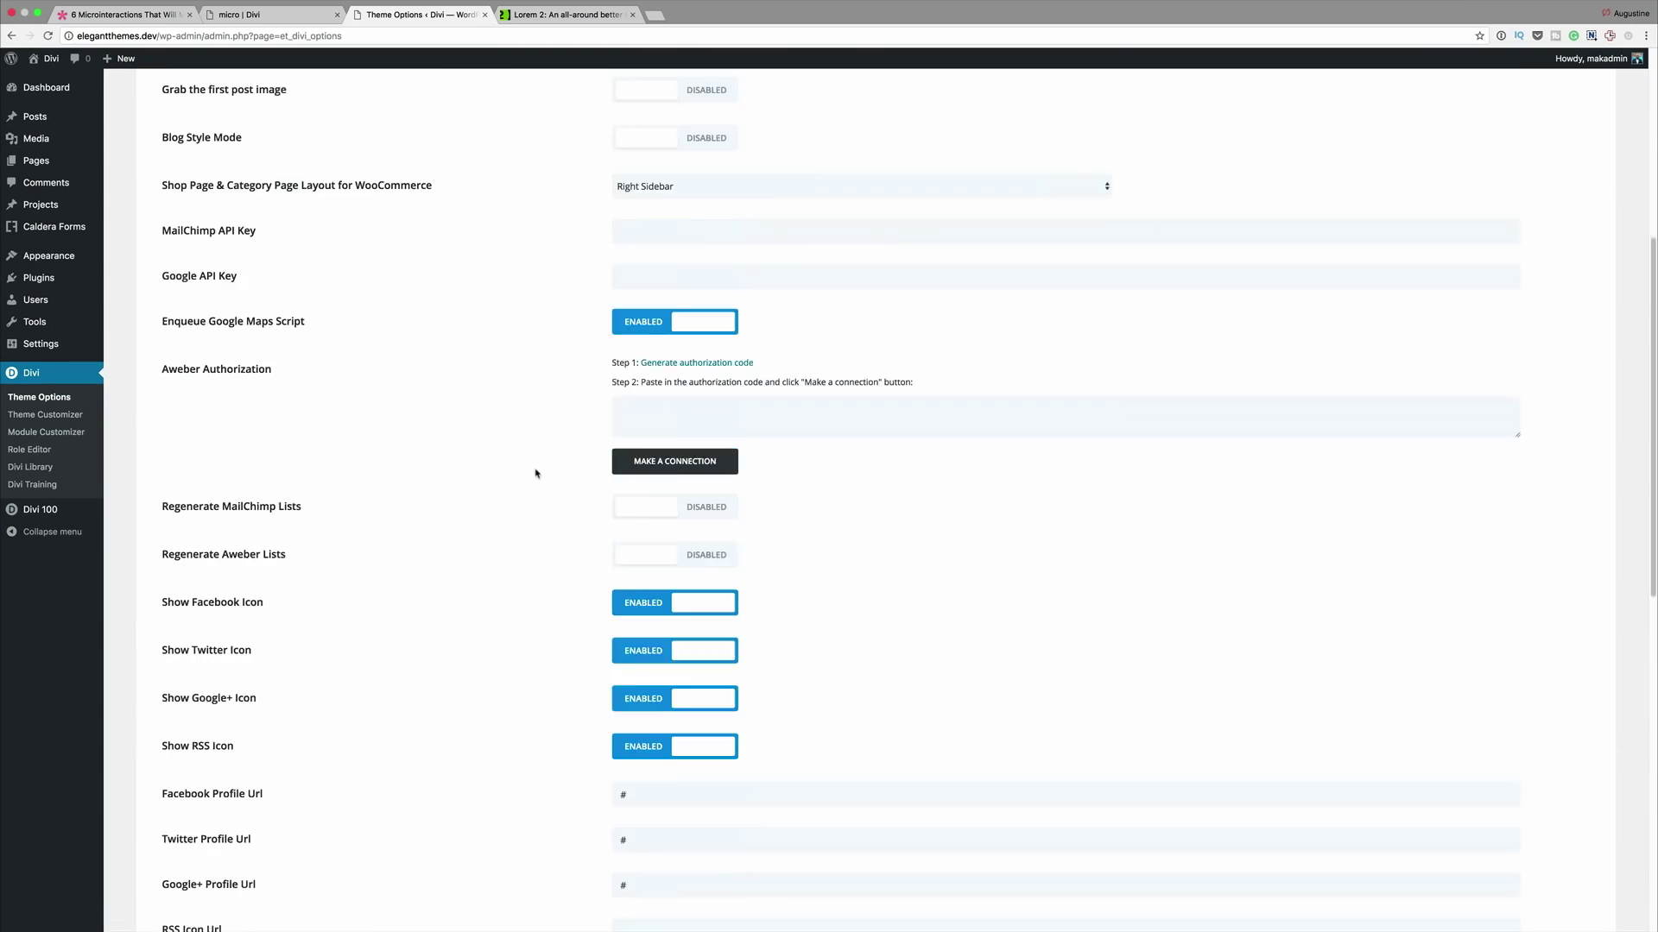
pyautogui.scroll(-10, 536, 473)
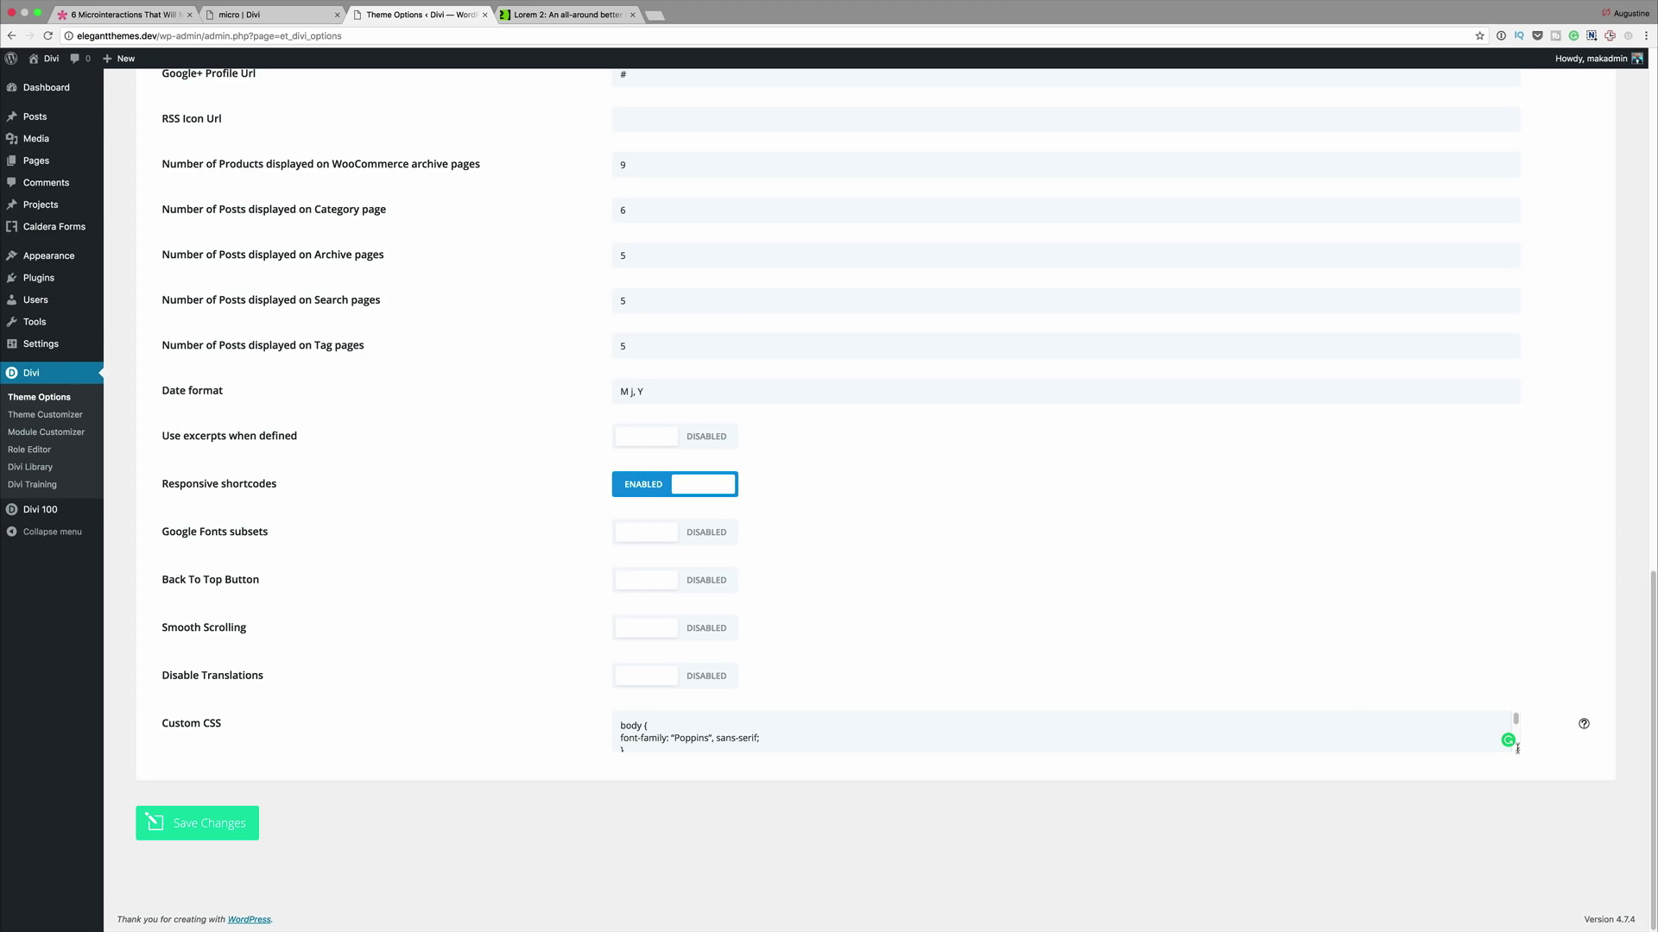
pyautogui.moveTo(1517, 750); pyautogui.dragTo(1527, 930)
pyautogui.scroll(-2, 577, 695)
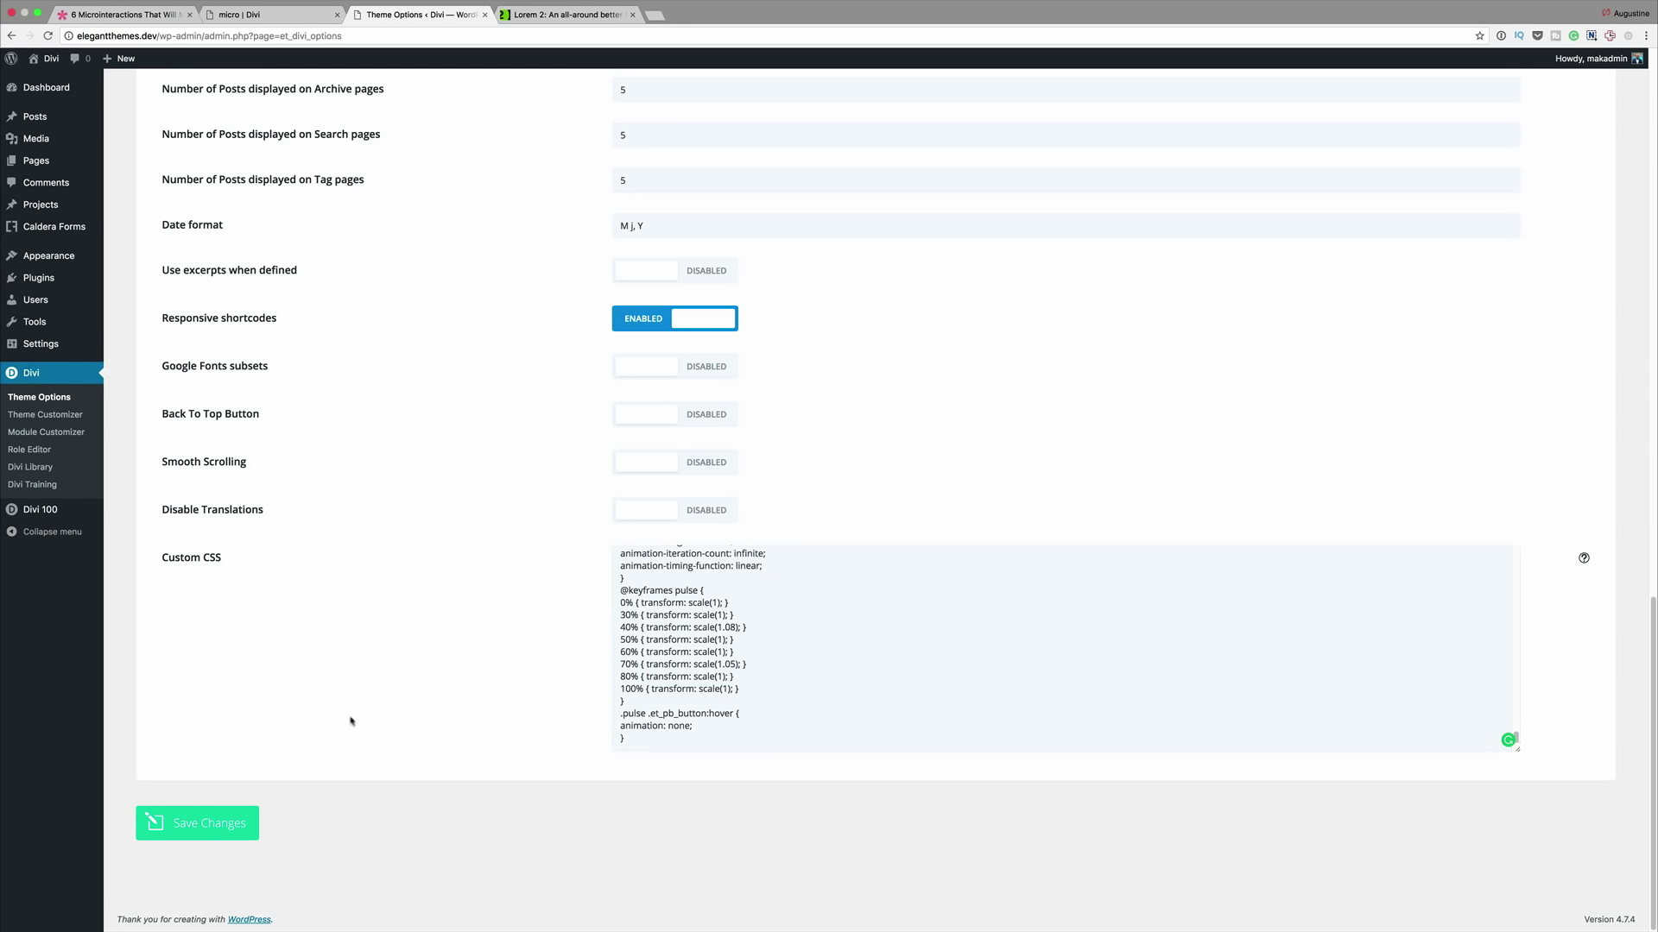
pyautogui.click(221, 819)
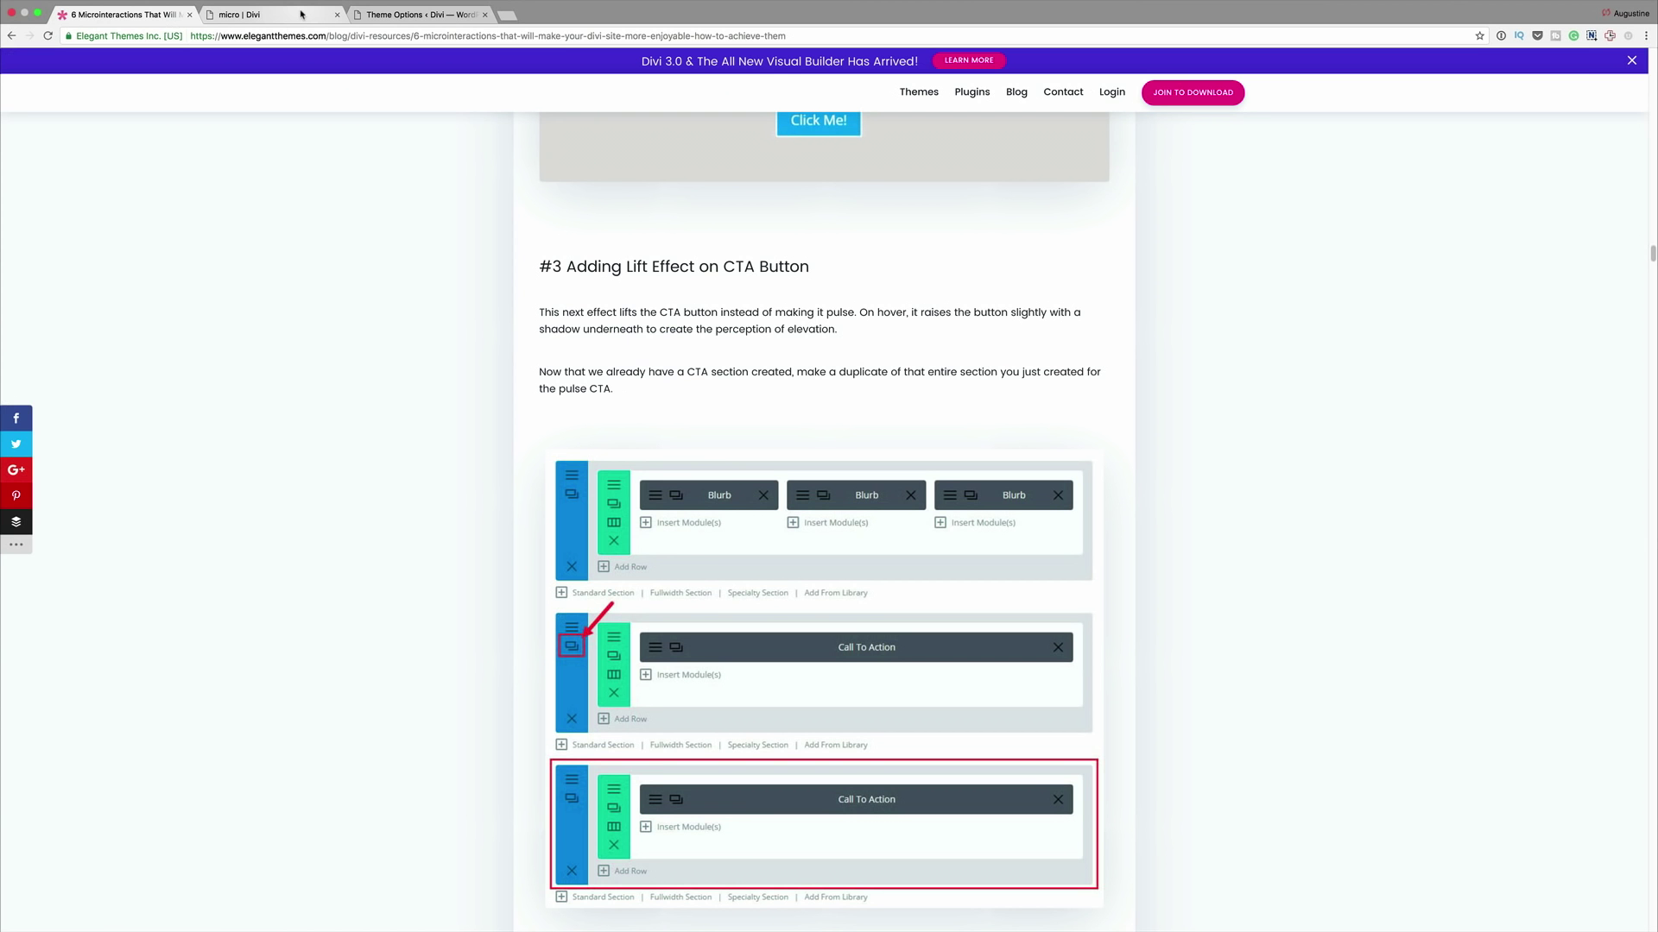
# - Return to the micro page, enable the Visual Builder, and duplicate the call to action row
pyautogui.click(302, 14)
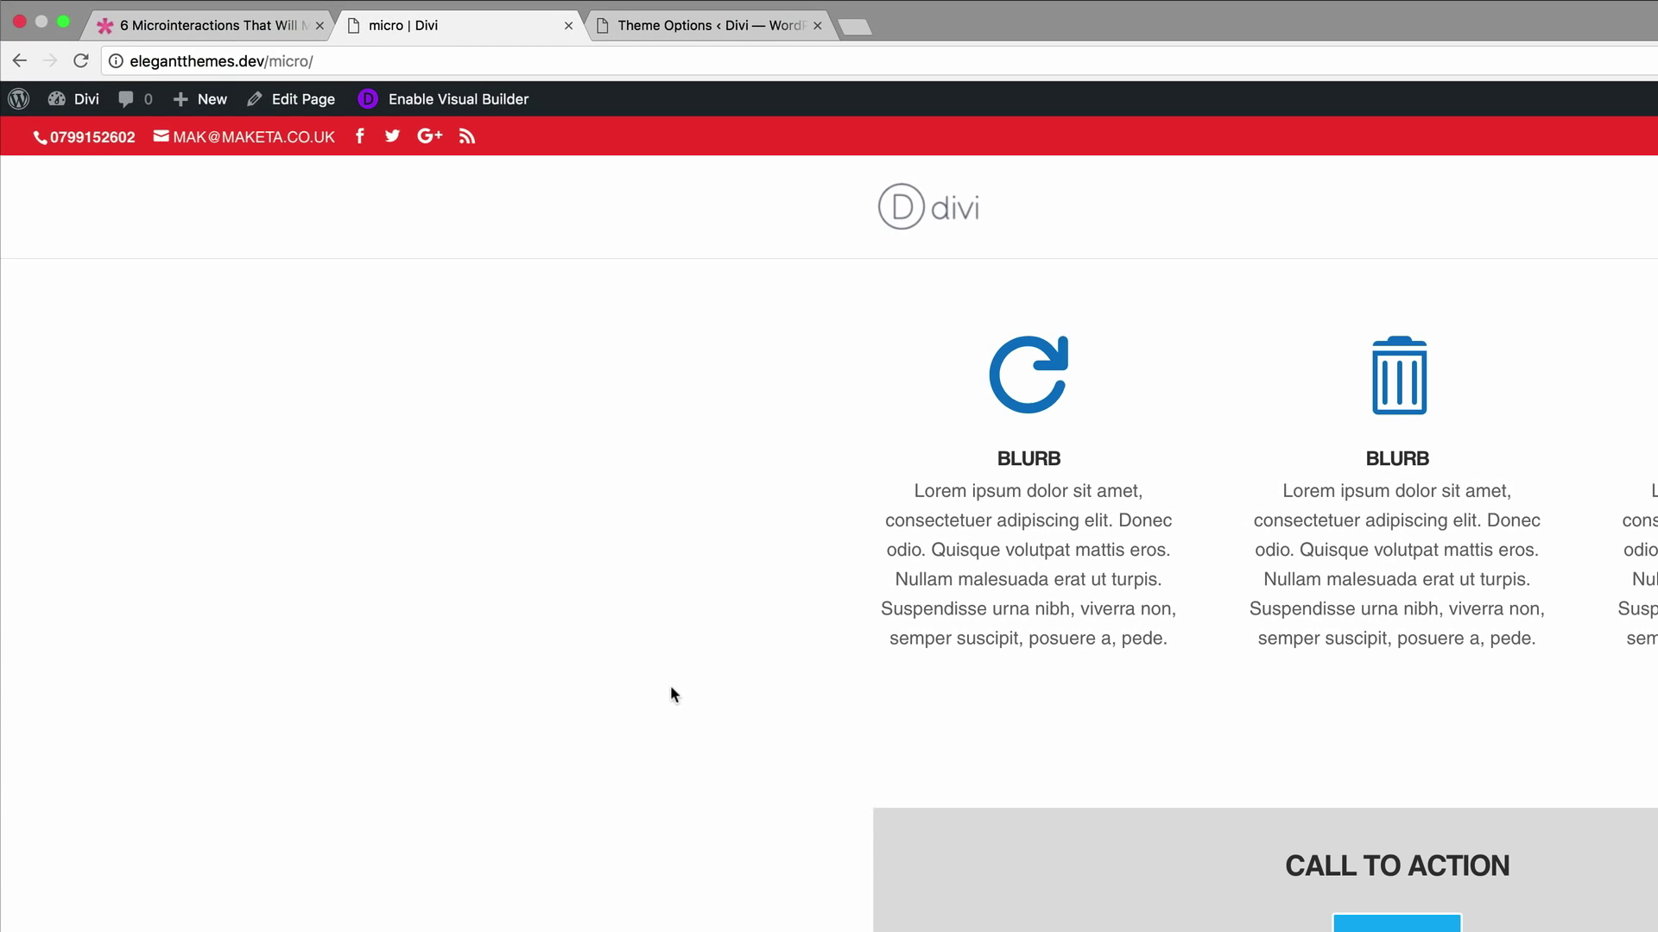
pyautogui.click(509, 100)
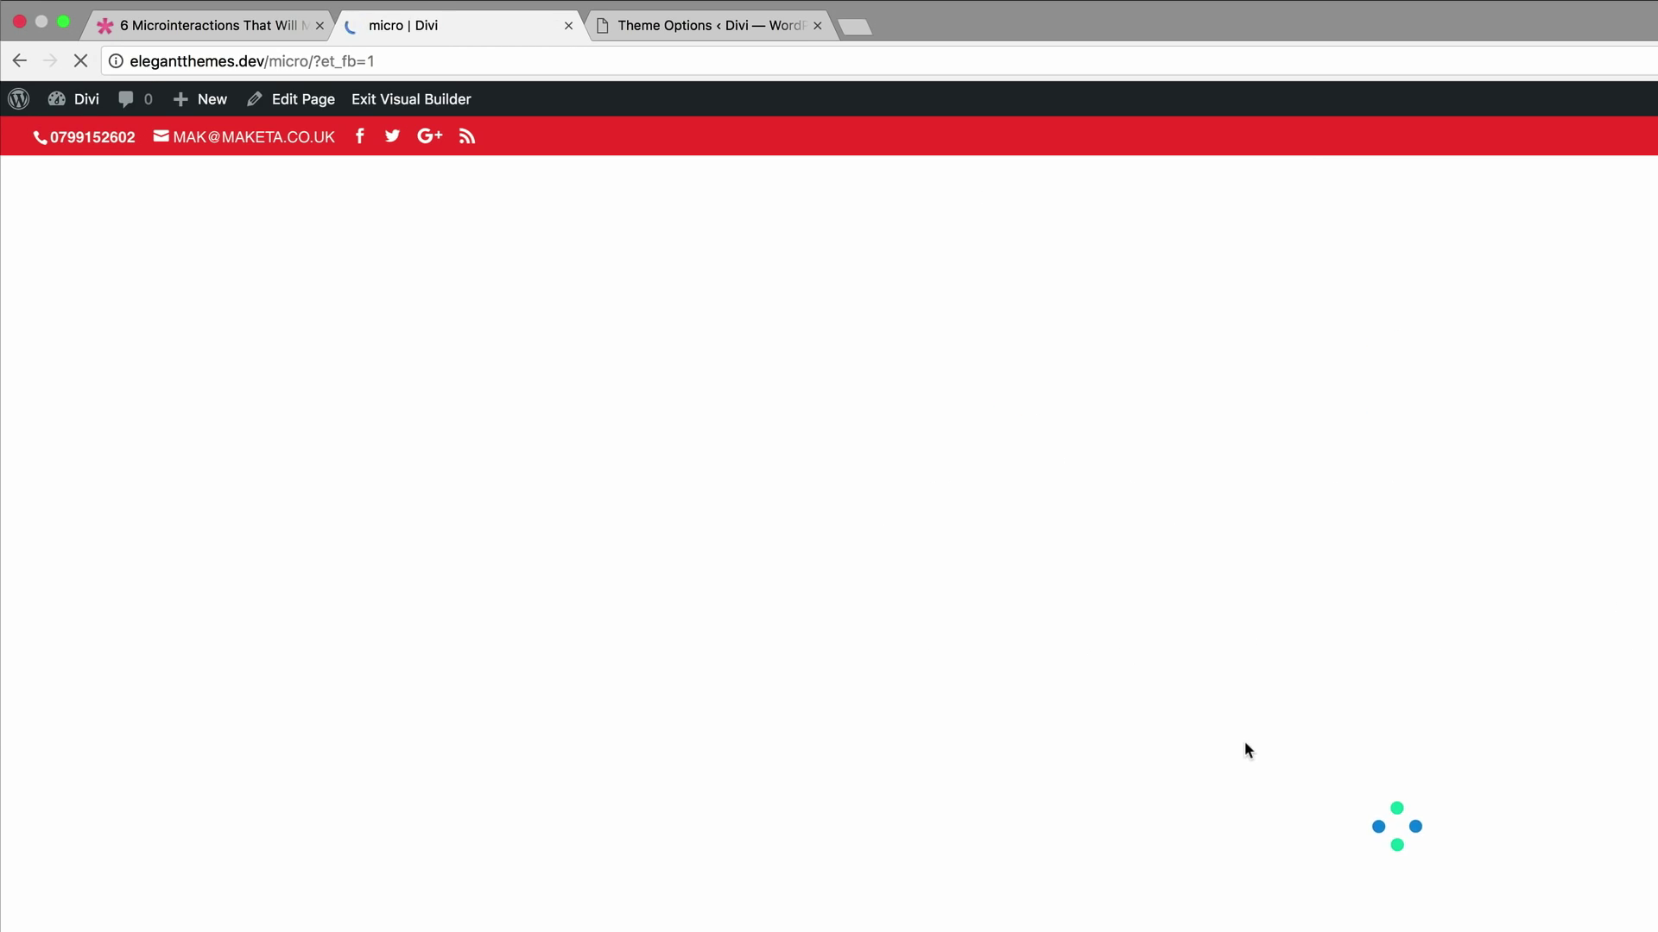
pyautogui.scroll(-5, 1215, 837)
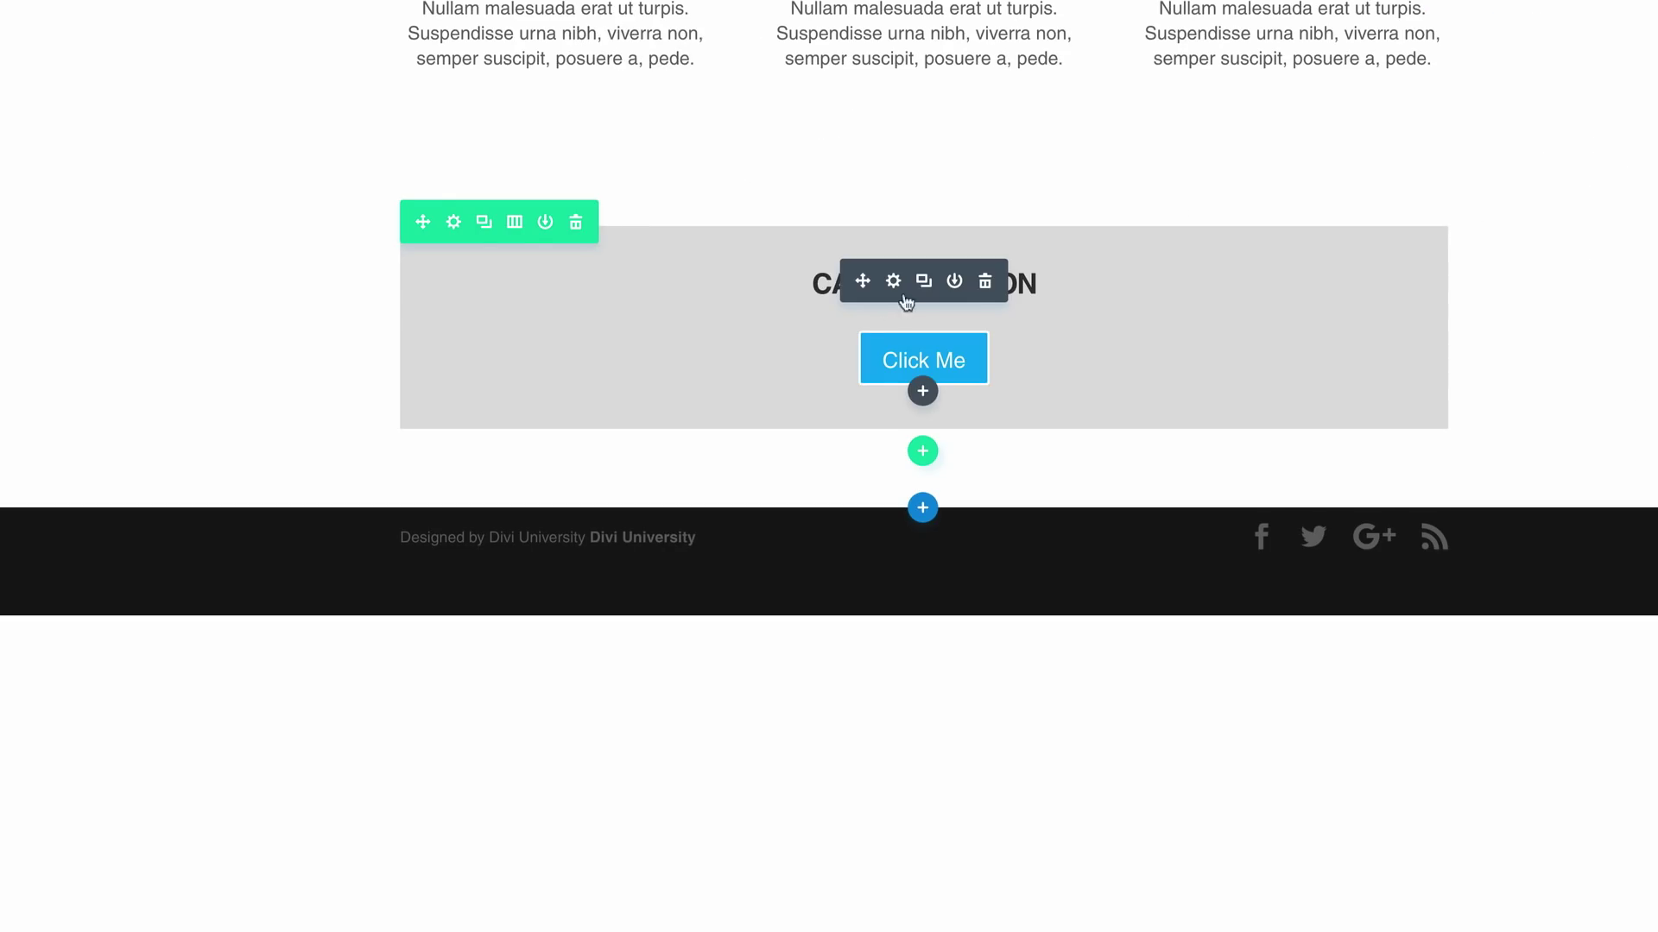
pyautogui.click(484, 222)
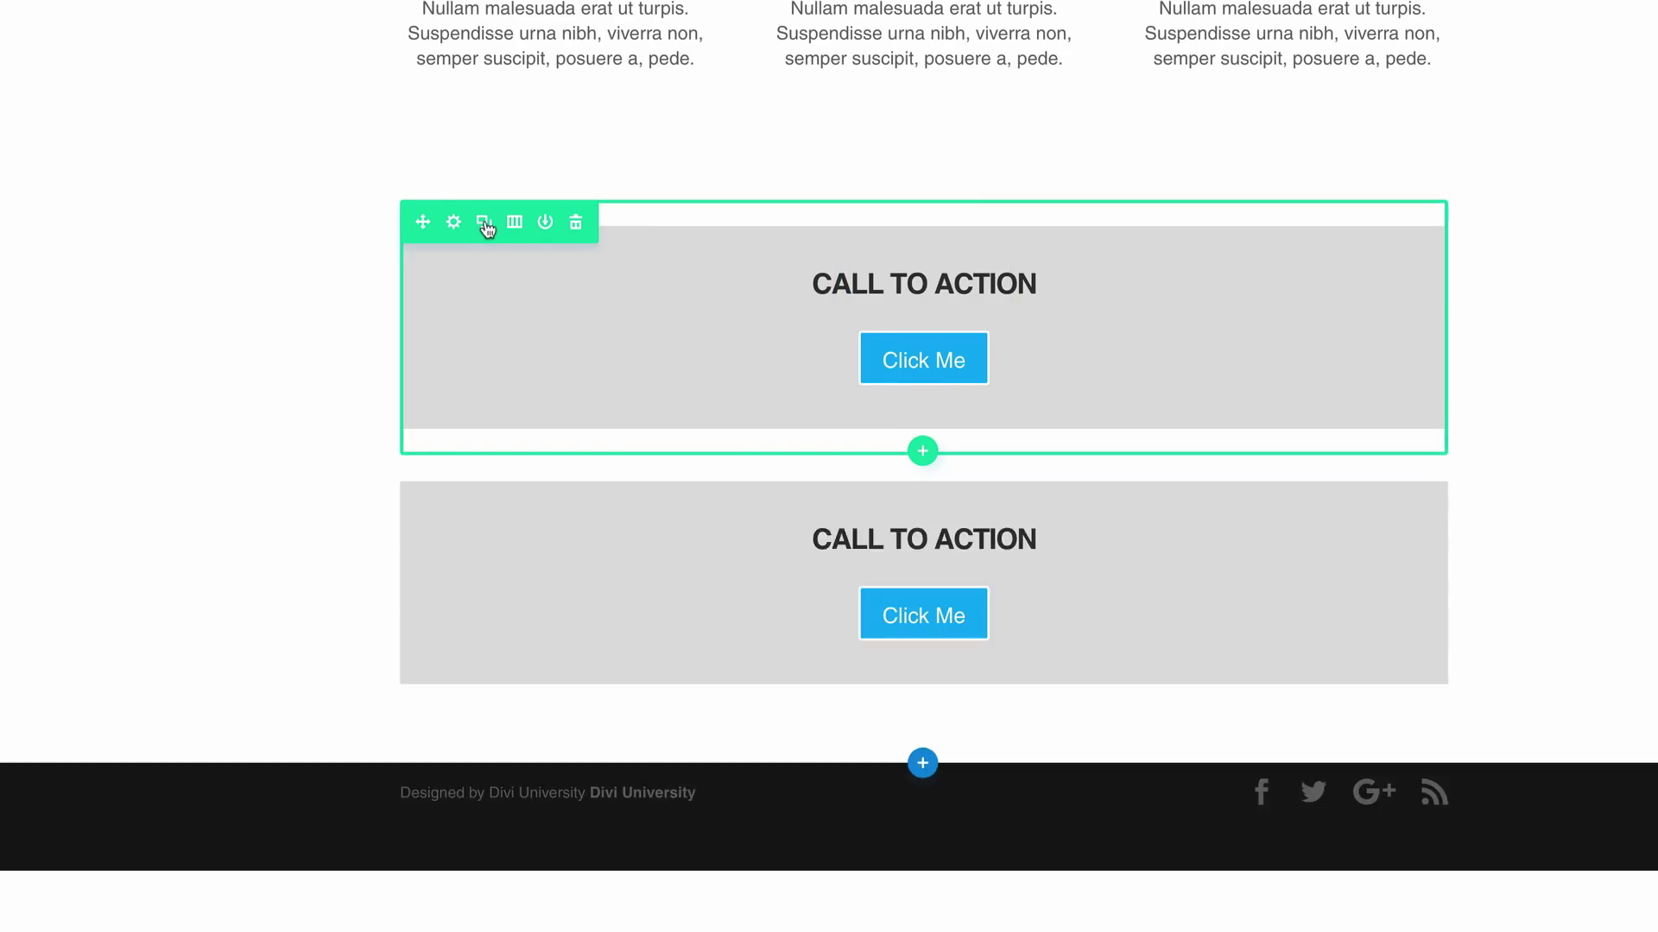
# - Set the duplicated lower call to action's background color to white
pyautogui.moveTo(651, 518)
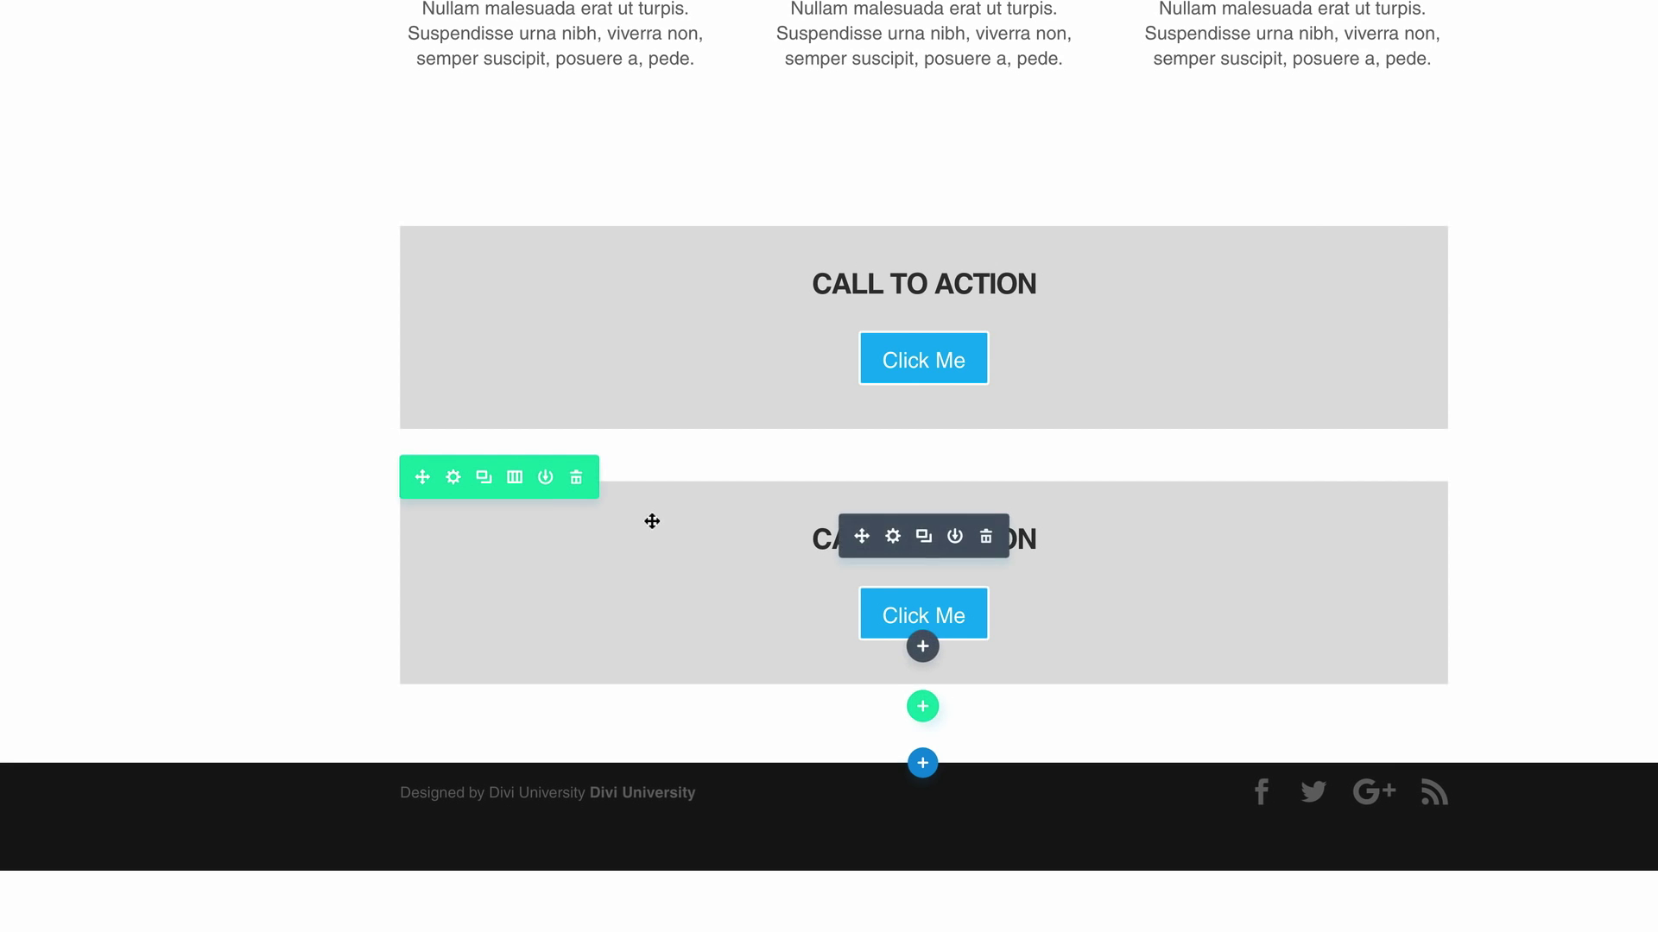
pyautogui.click(895, 539)
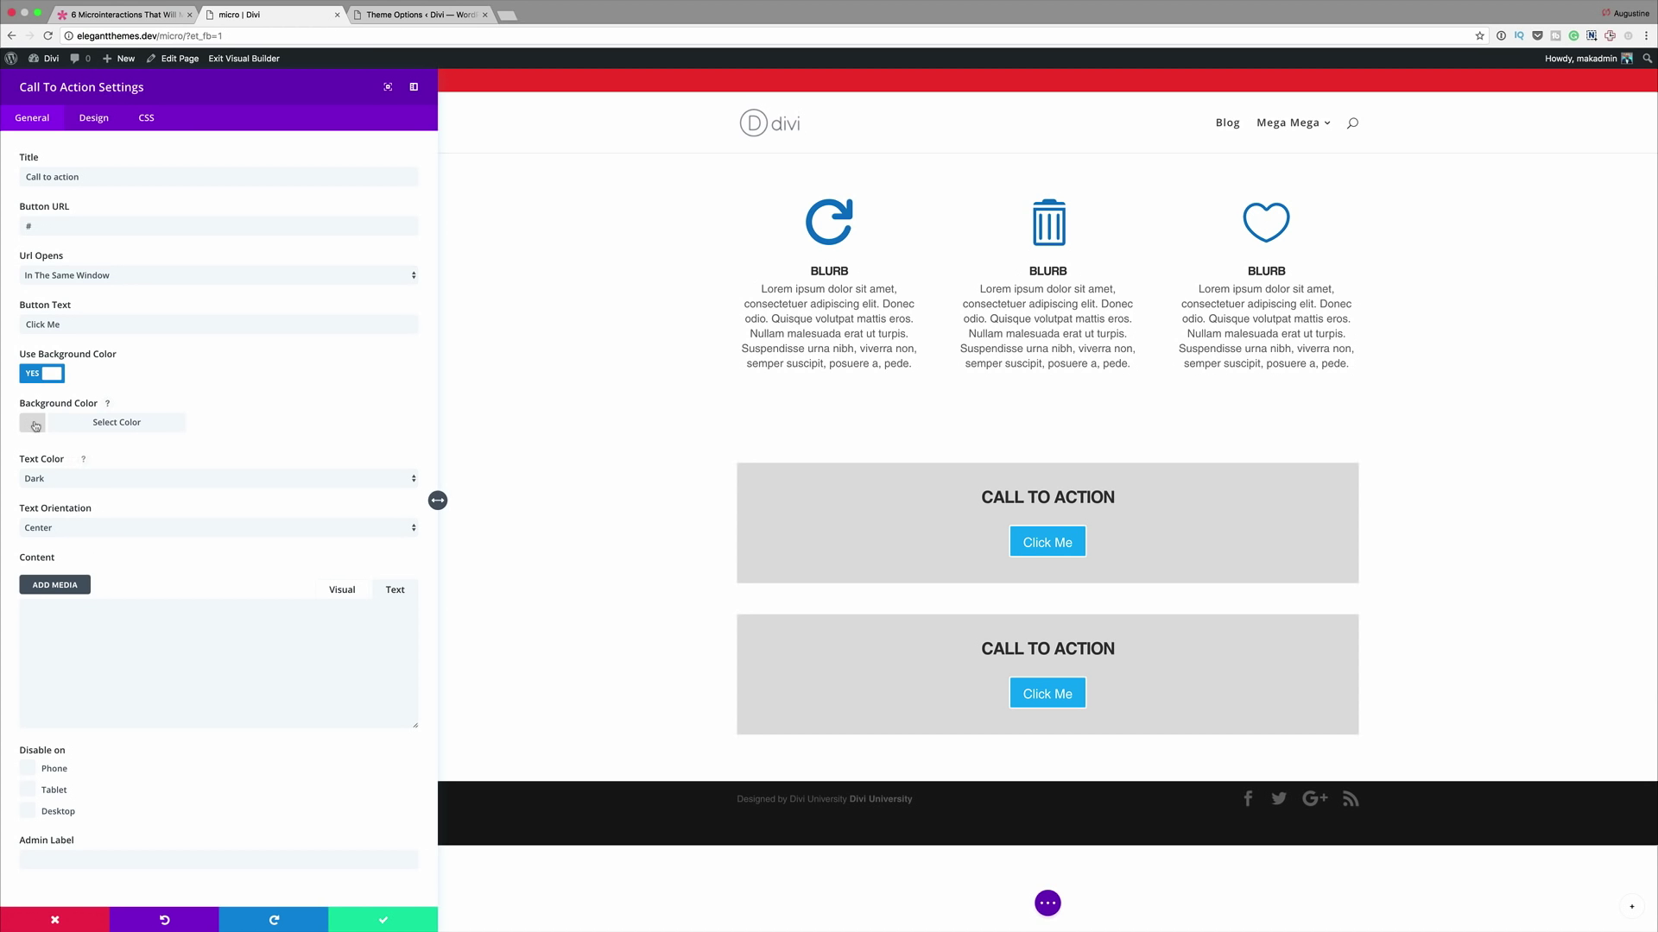
pyautogui.click(34, 425)
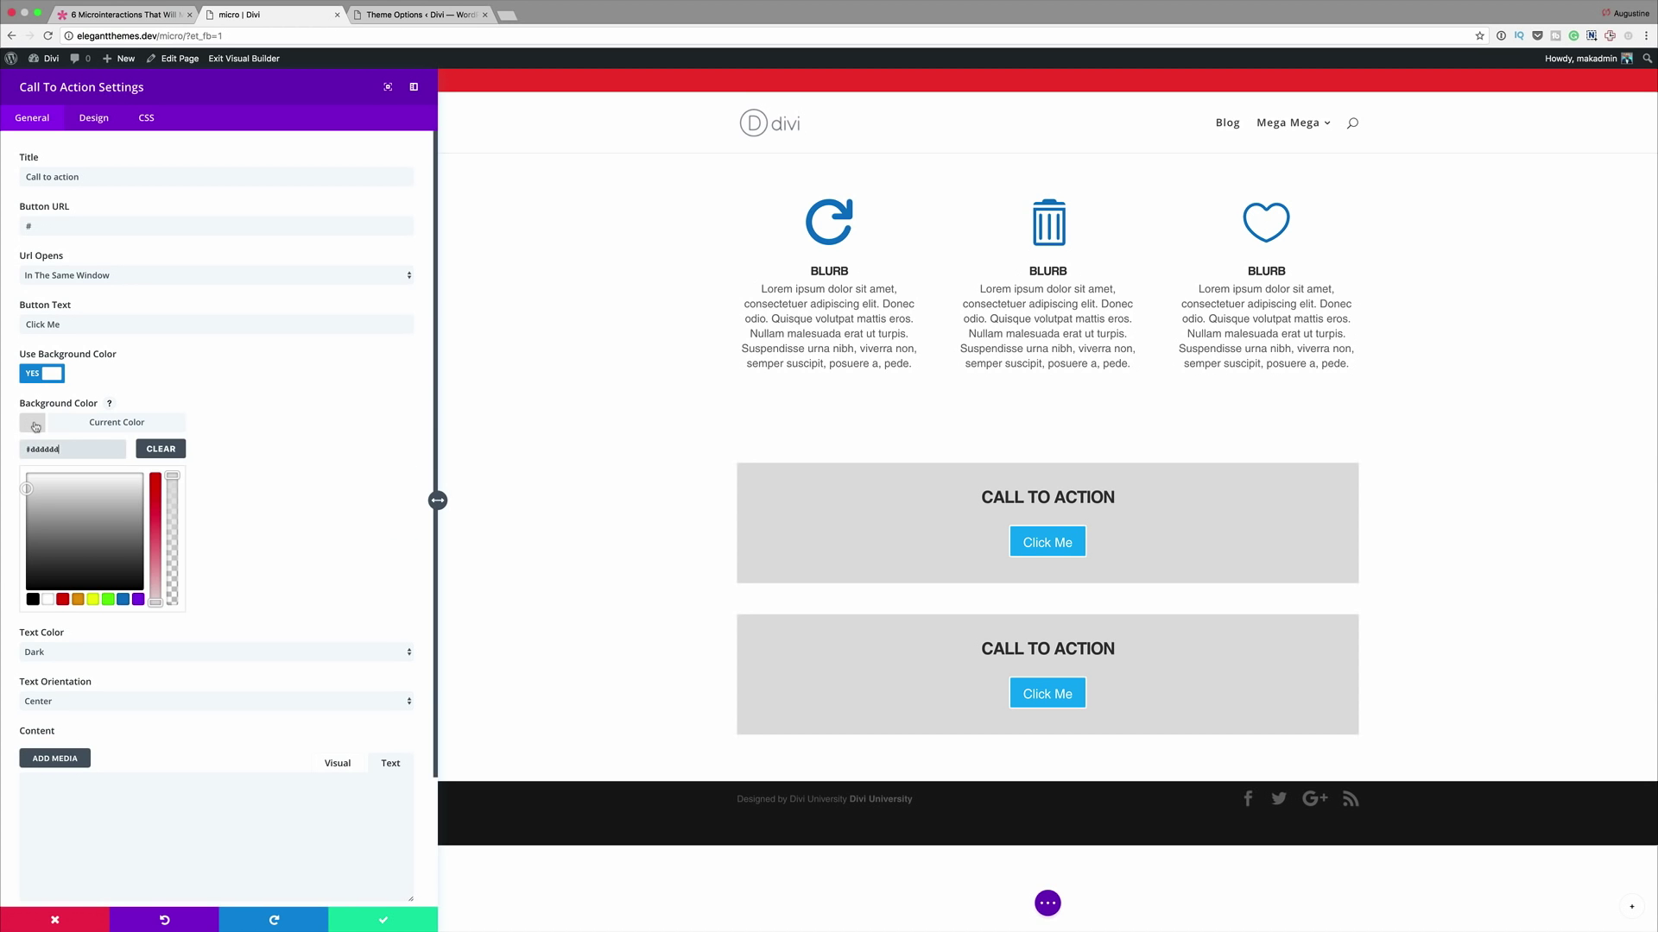
pyautogui.click(47, 599)
# - Replace the duplicated call to action's CSS class with "lift"
pyautogui.click(146, 117)
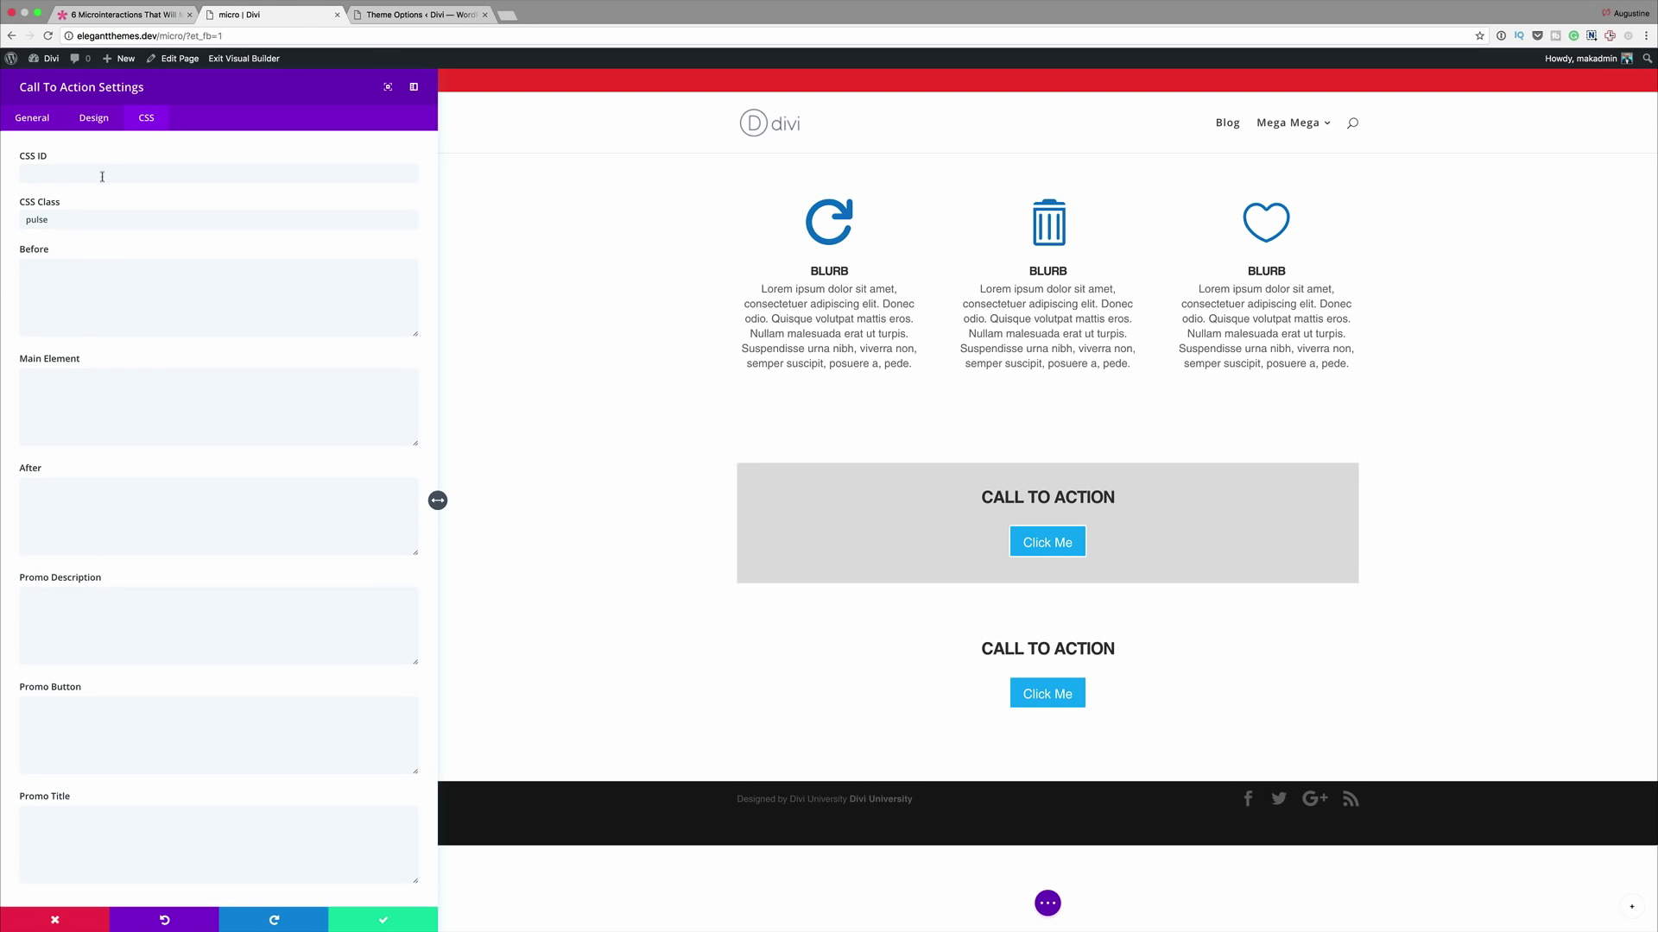
pyautogui.doubleClick(66, 221)
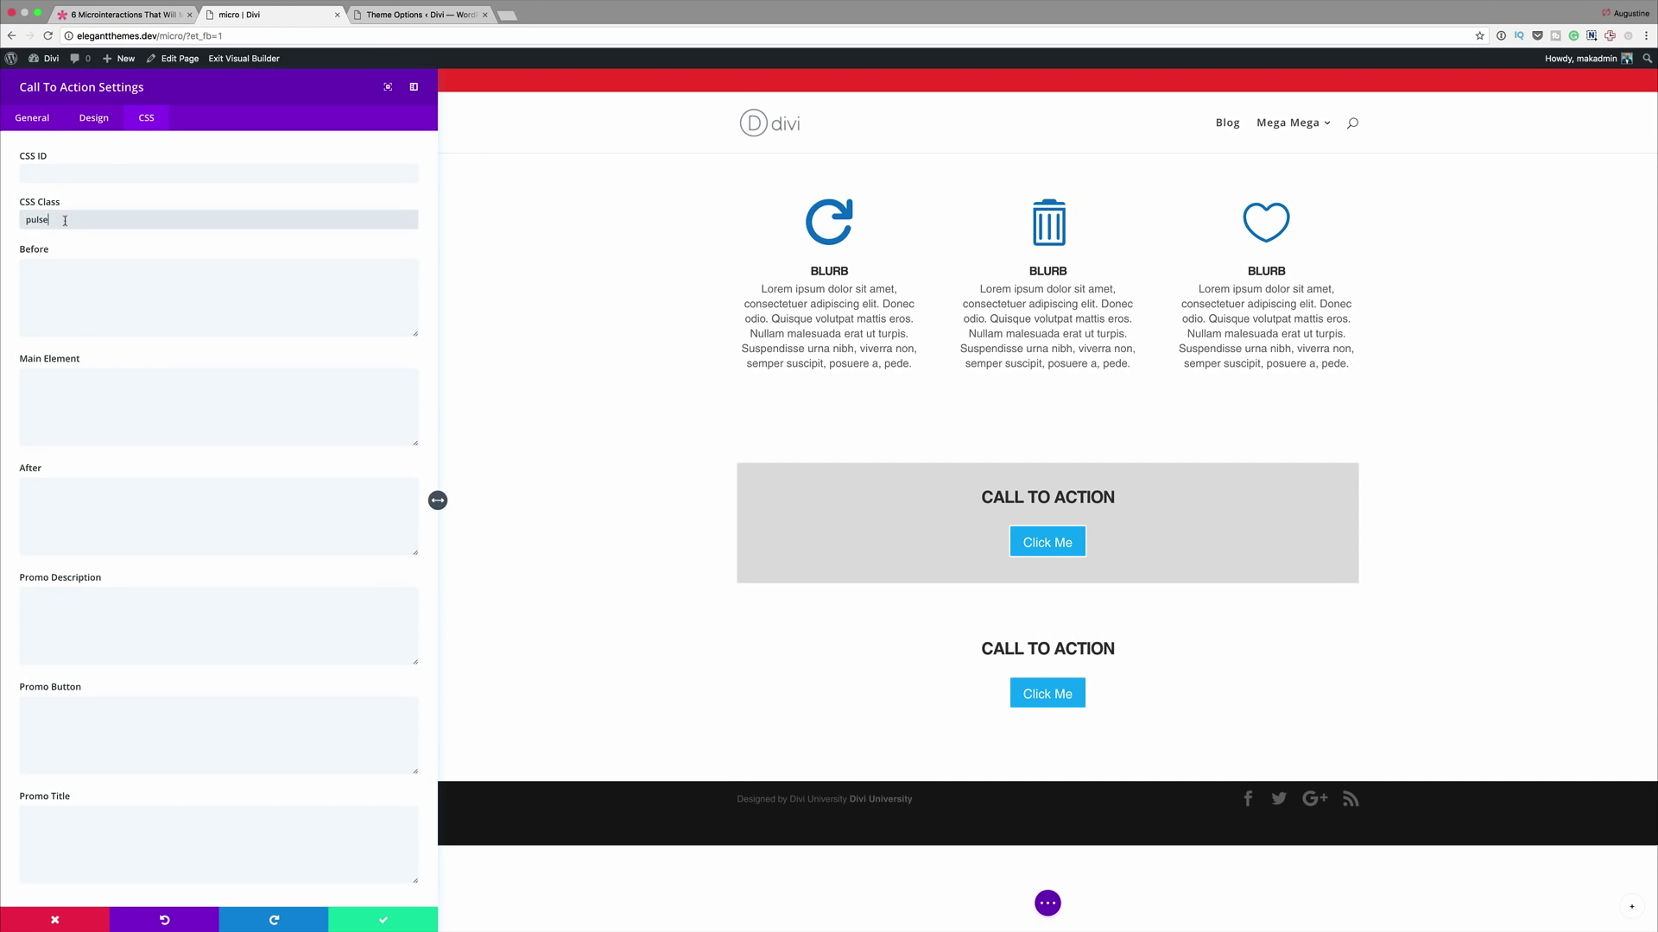
pyautogui.write('lift')
# - Set Add Button Icon to Yes in the duplicated call to action's design settings and choose the downward chevron icon
pyautogui.click(92, 118)
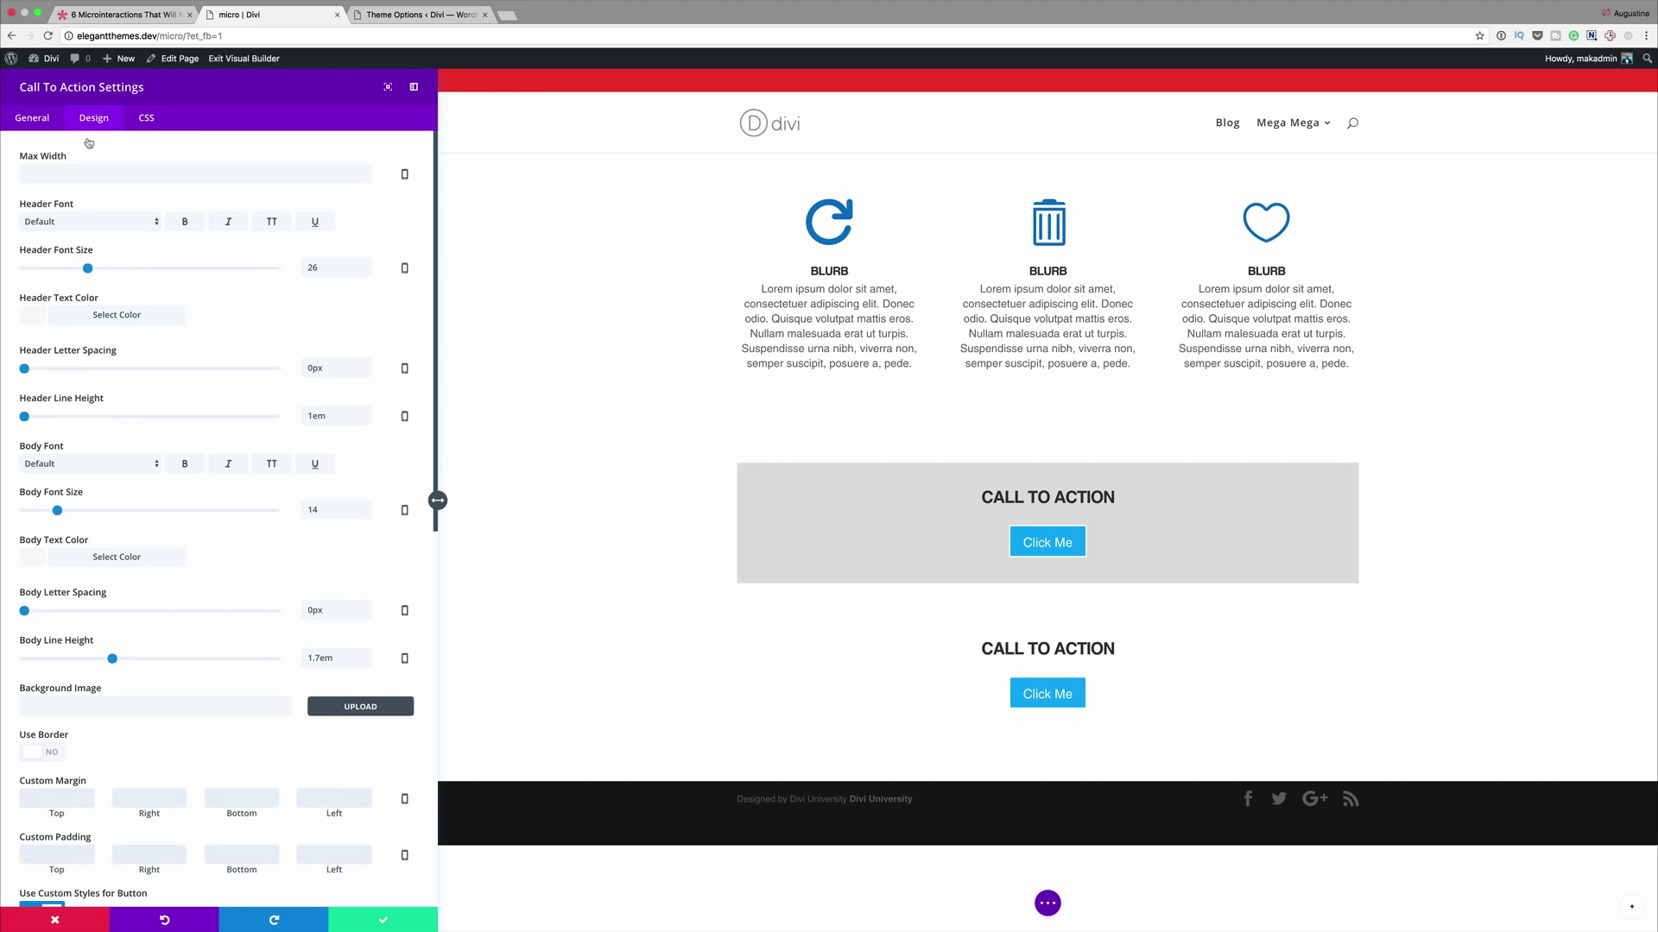
pyautogui.scroll(-10, 200, 671)
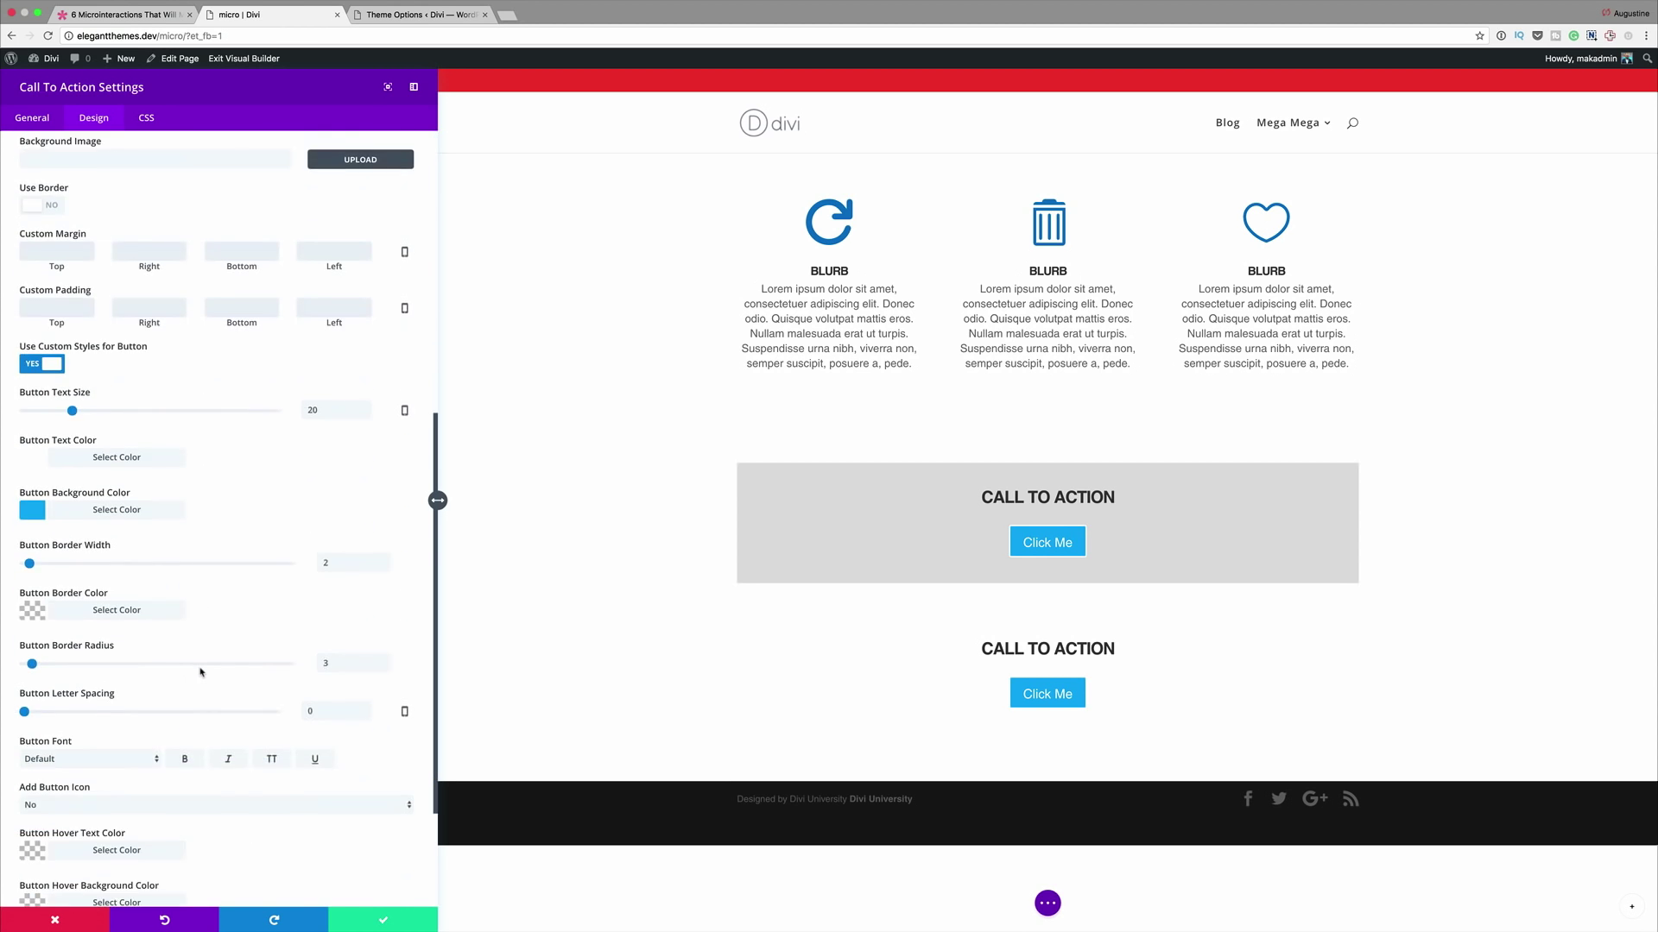
pyautogui.scroll(1, 253, 685)
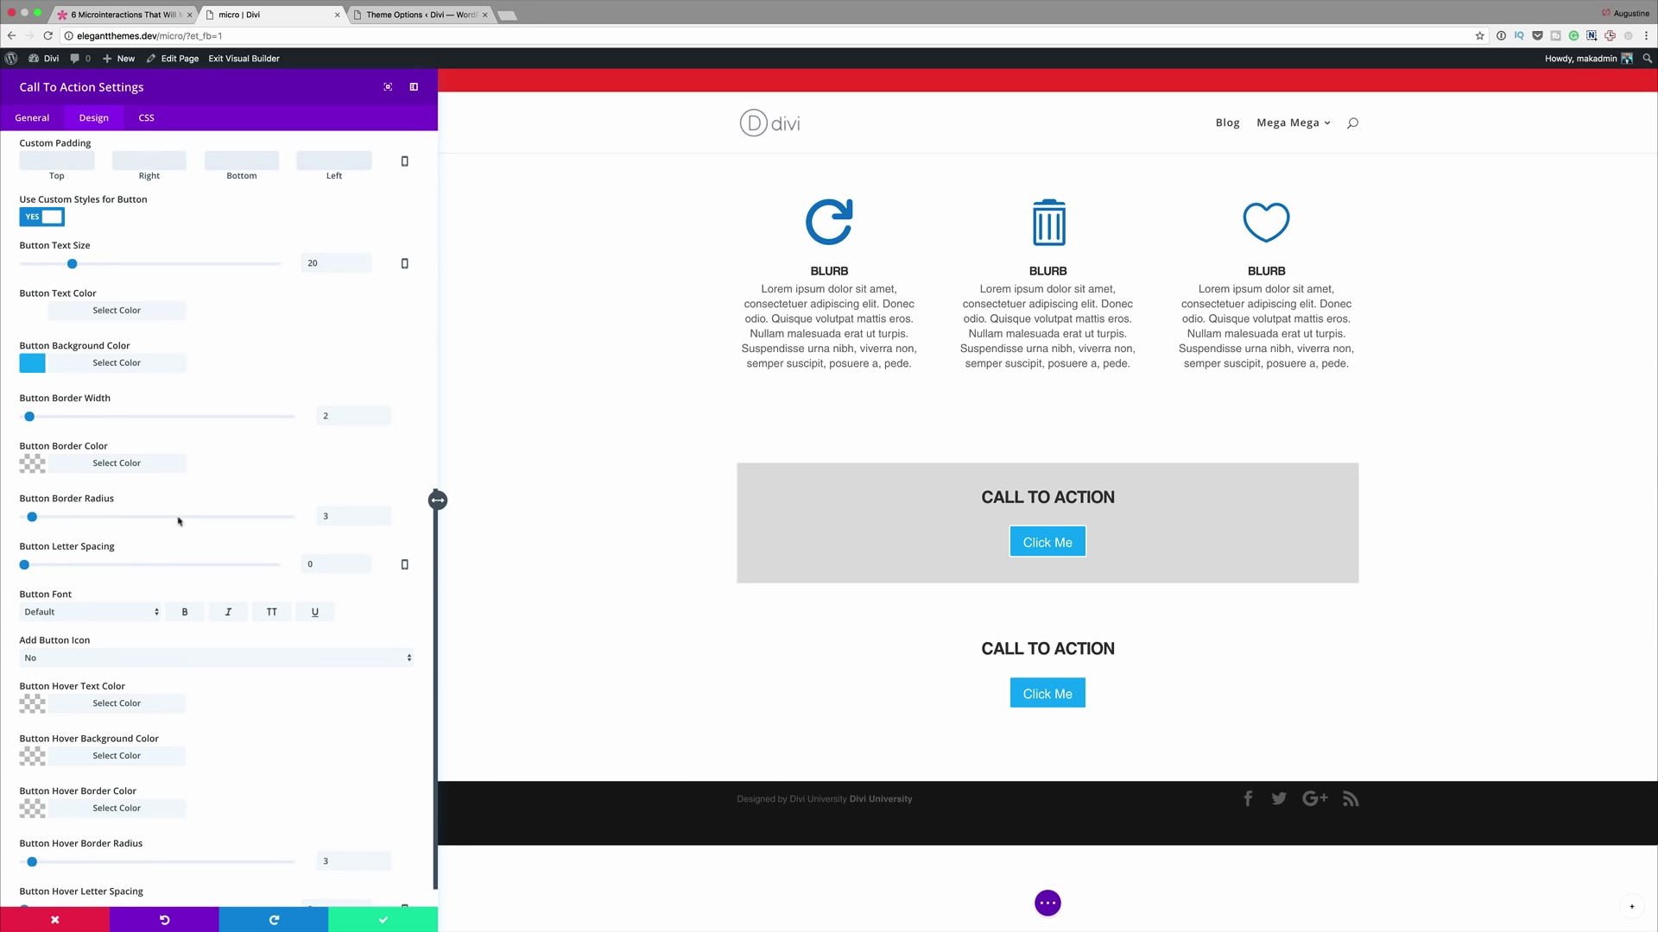
pyautogui.scroll(10, 193, 537)
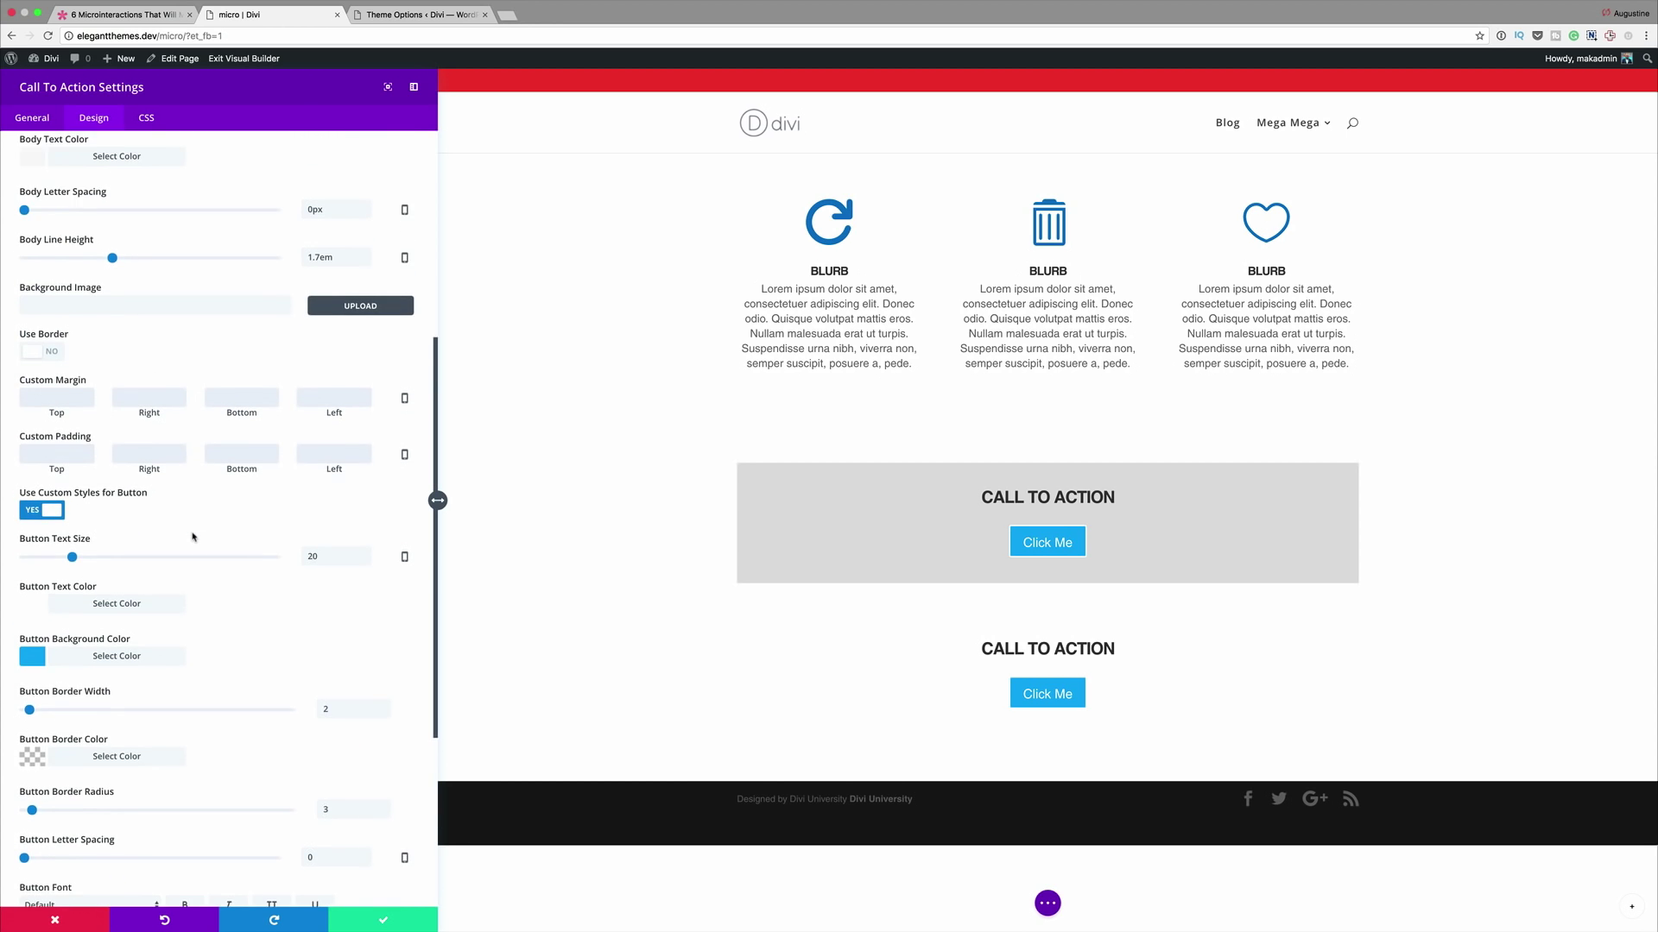
pyautogui.scroll(4, 193, 537)
pyautogui.scroll(-5, 193, 537)
pyautogui.scroll(1, 192, 537)
pyautogui.scroll(5, 193, 537)
pyautogui.scroll(-15, 193, 537)
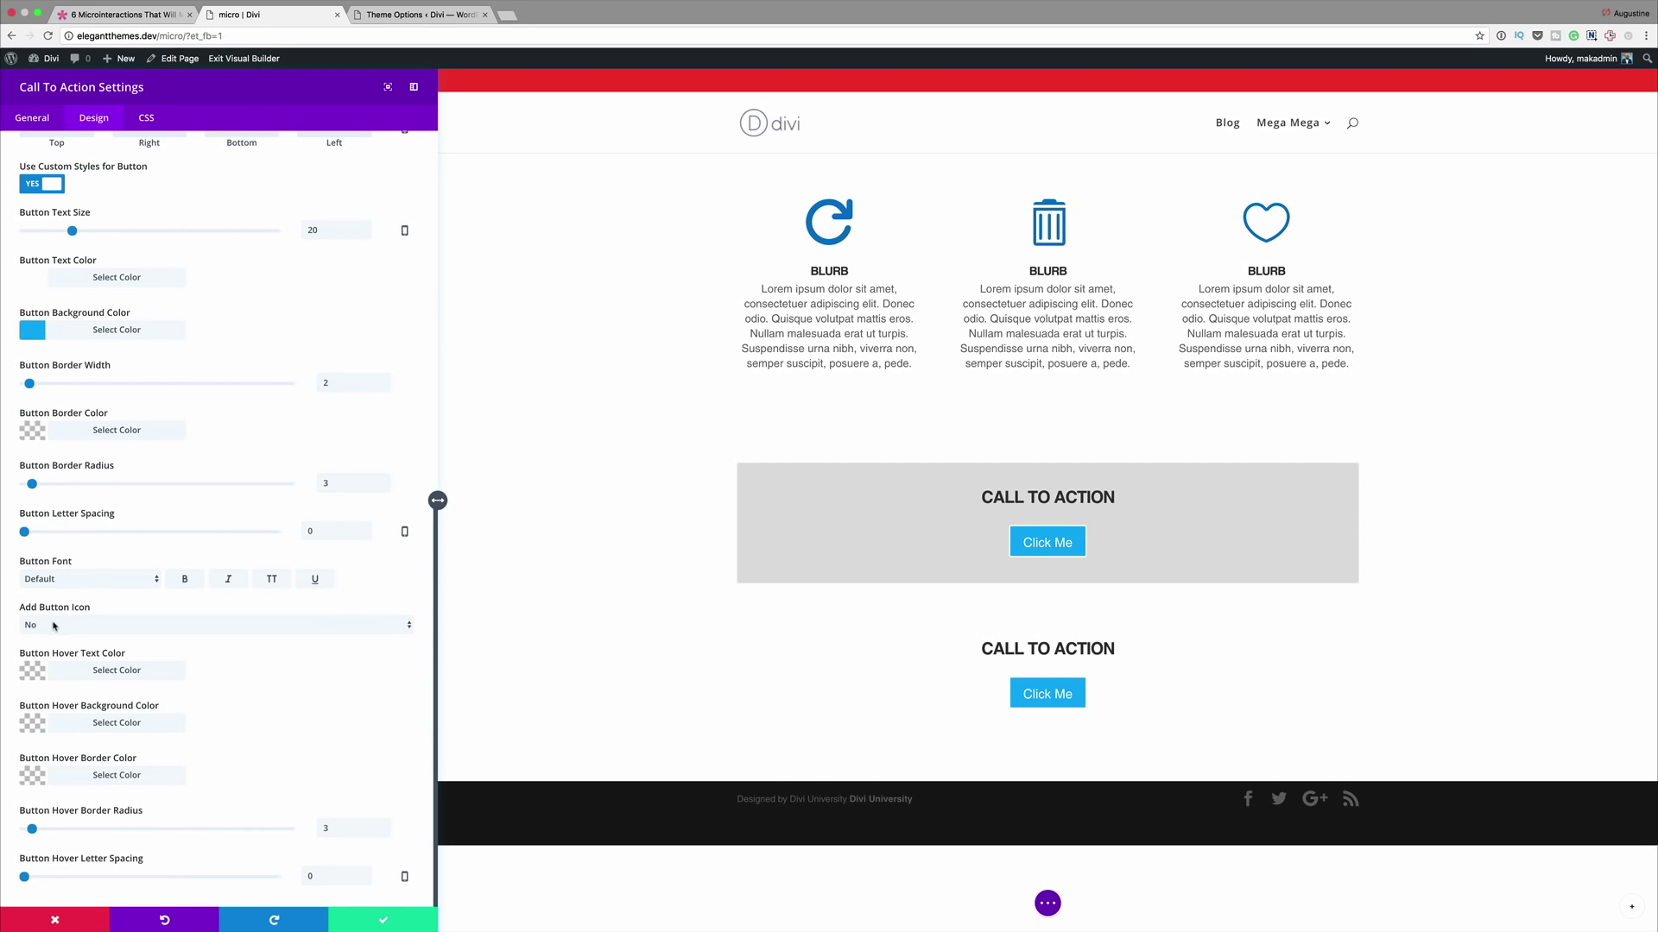
pyautogui.click(95, 628)
pyautogui.click(91, 612)
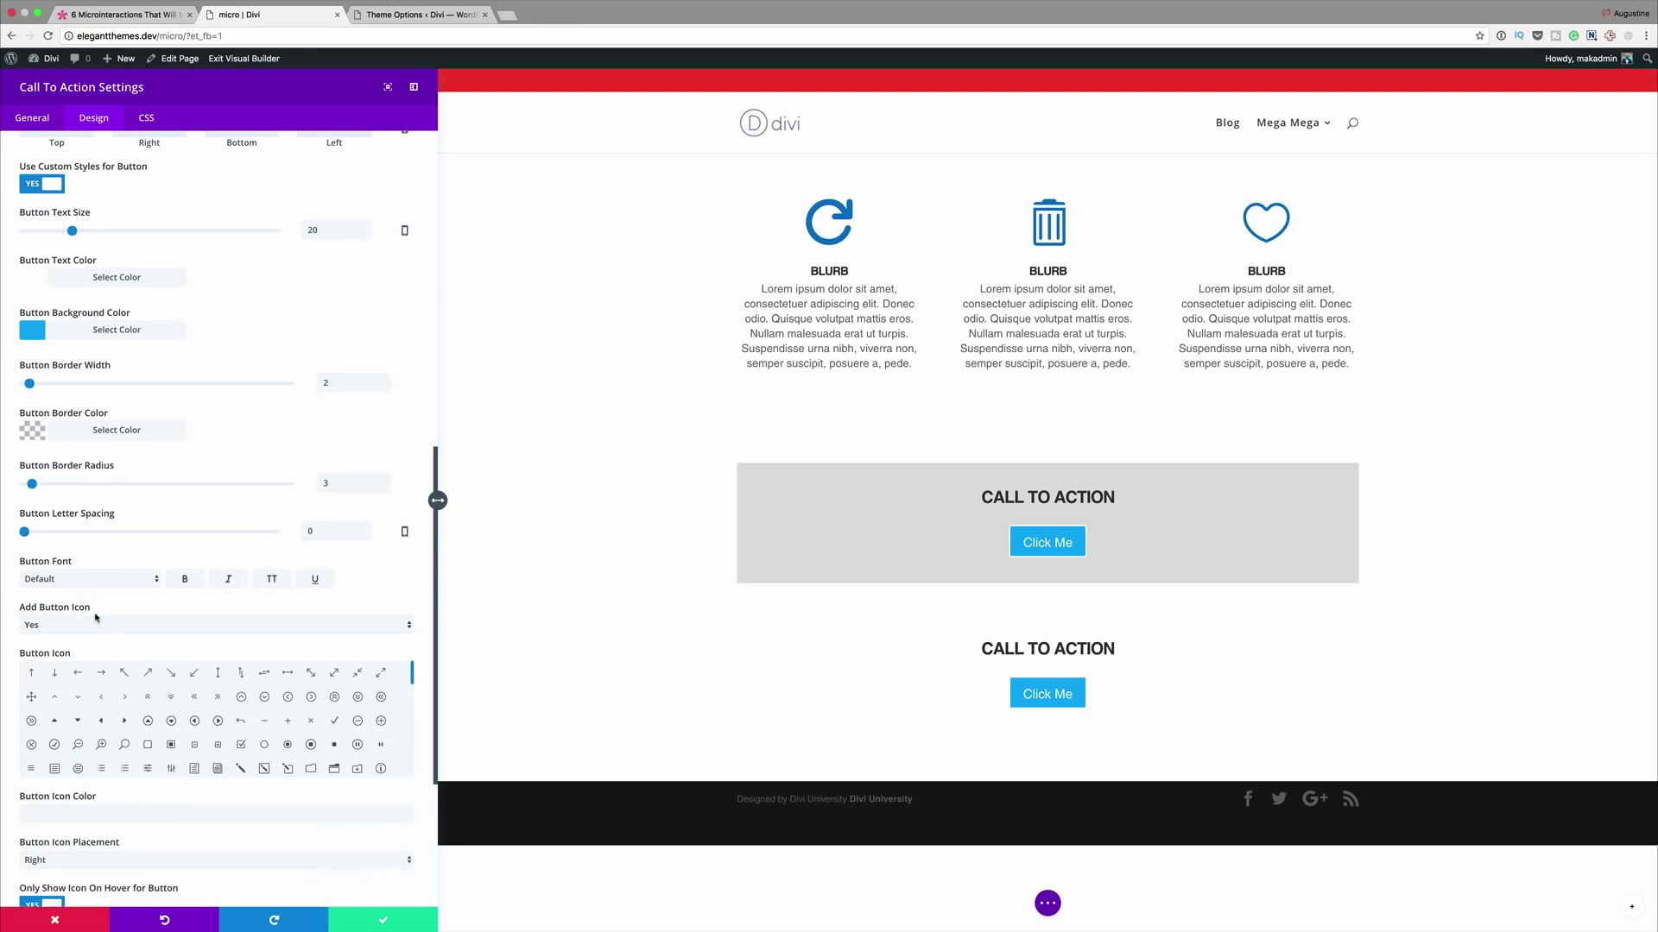
pyautogui.click(78, 700)
# - Set the button icon color to white (#ffffff) and save the duplicated call to action's settings
pyautogui.scroll(-3, 38, 690)
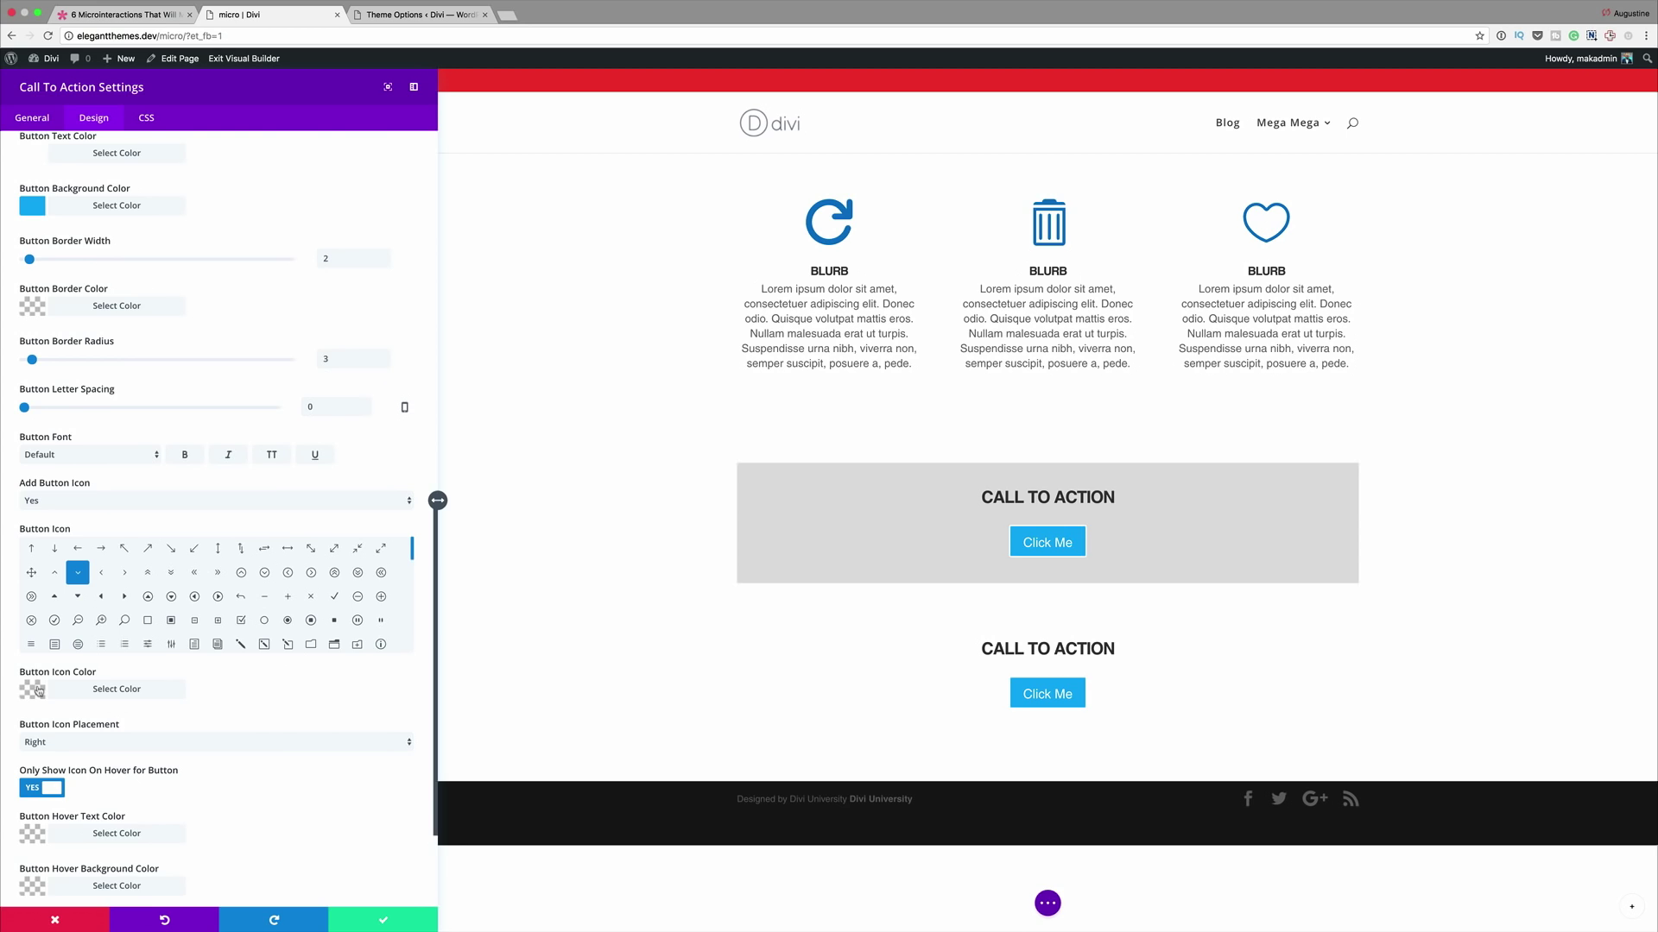
pyautogui.click(38, 690)
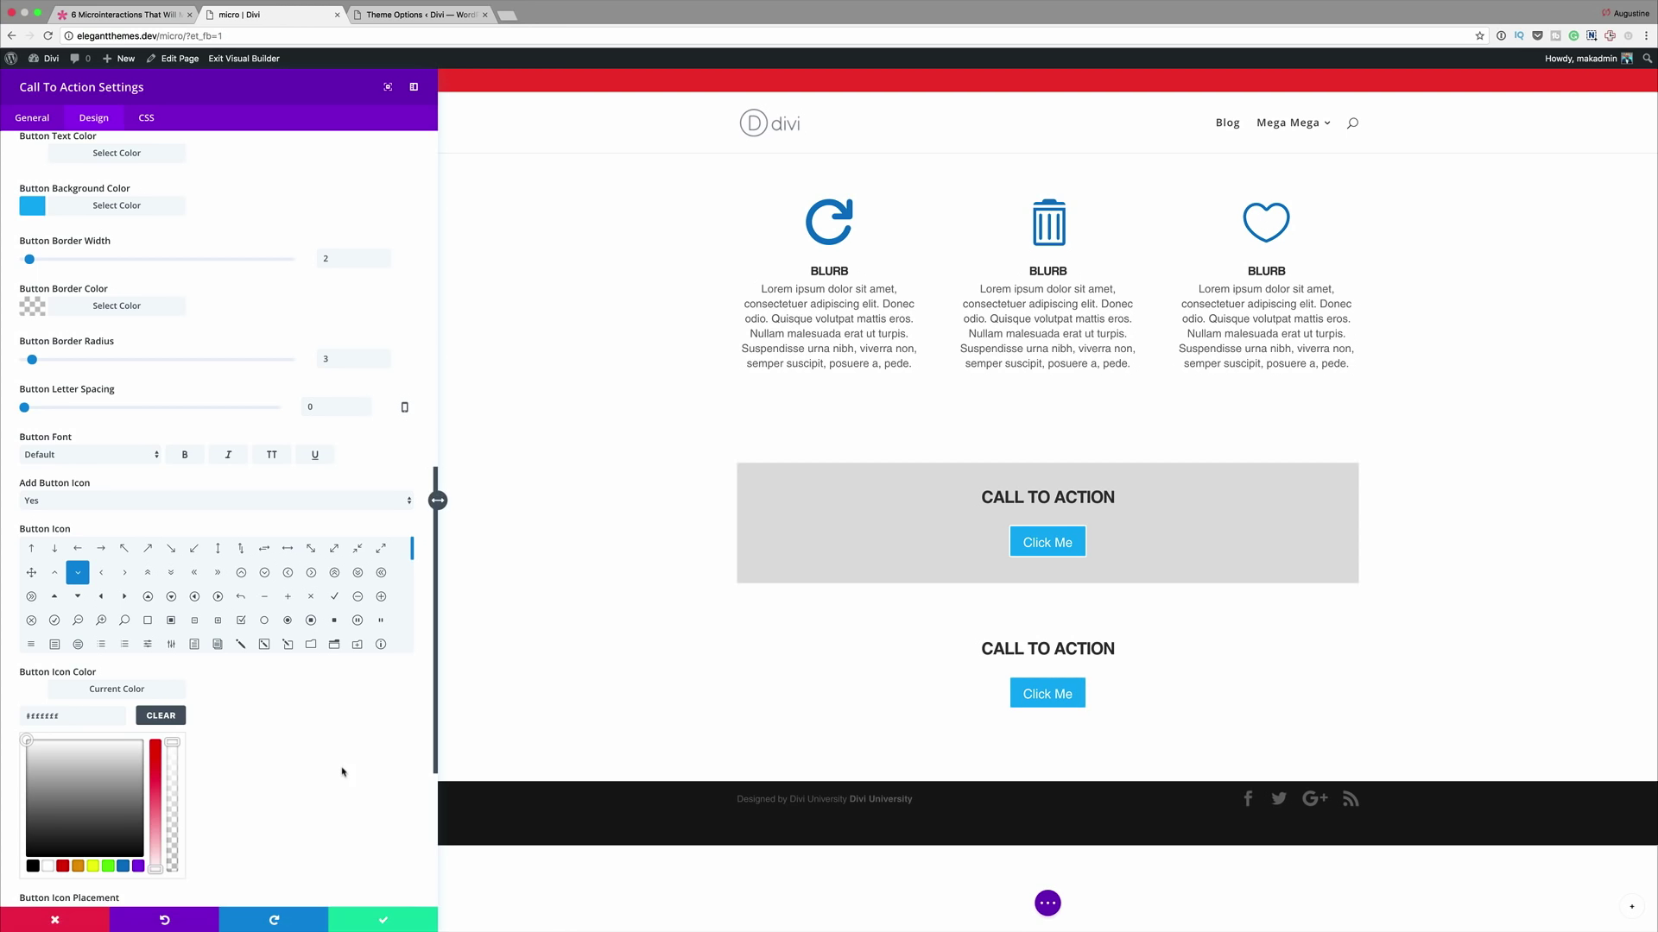
pyautogui.scroll(-5, 340, 769)
pyautogui.click(385, 919)
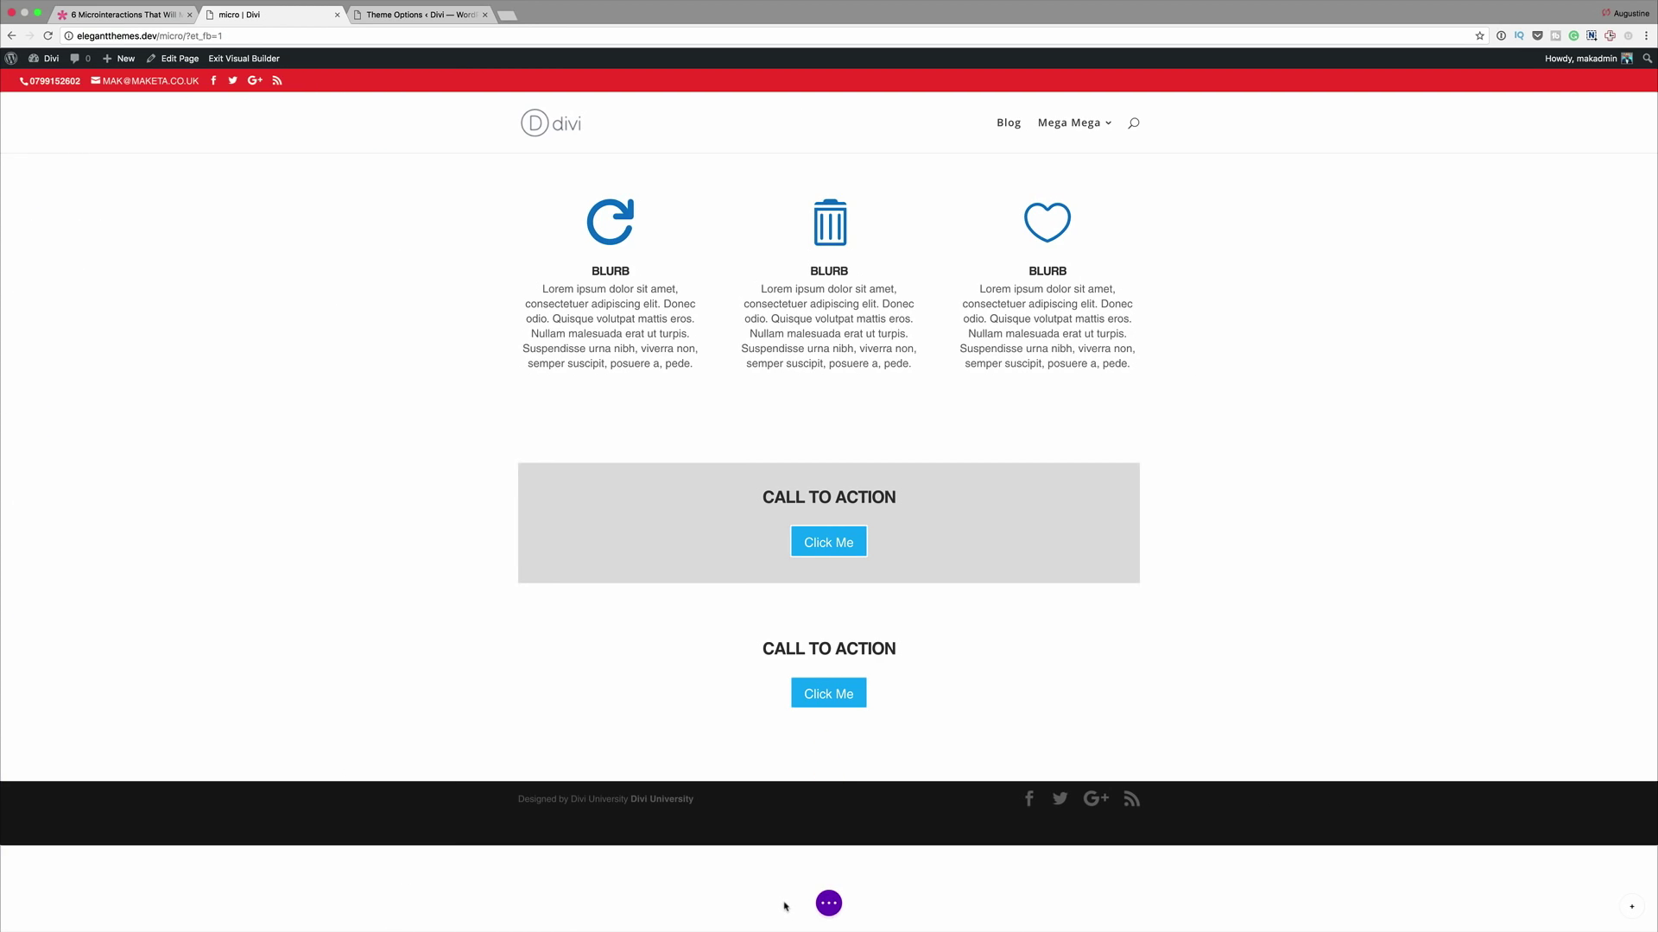
# - Append a .lift .et_pb_button:hover rule to the theme's Custom CSS with a two-layer box-shadow, margin-top -5px and margin-bottom 5px !important, and save the options
pyautogui.click(431, 15)
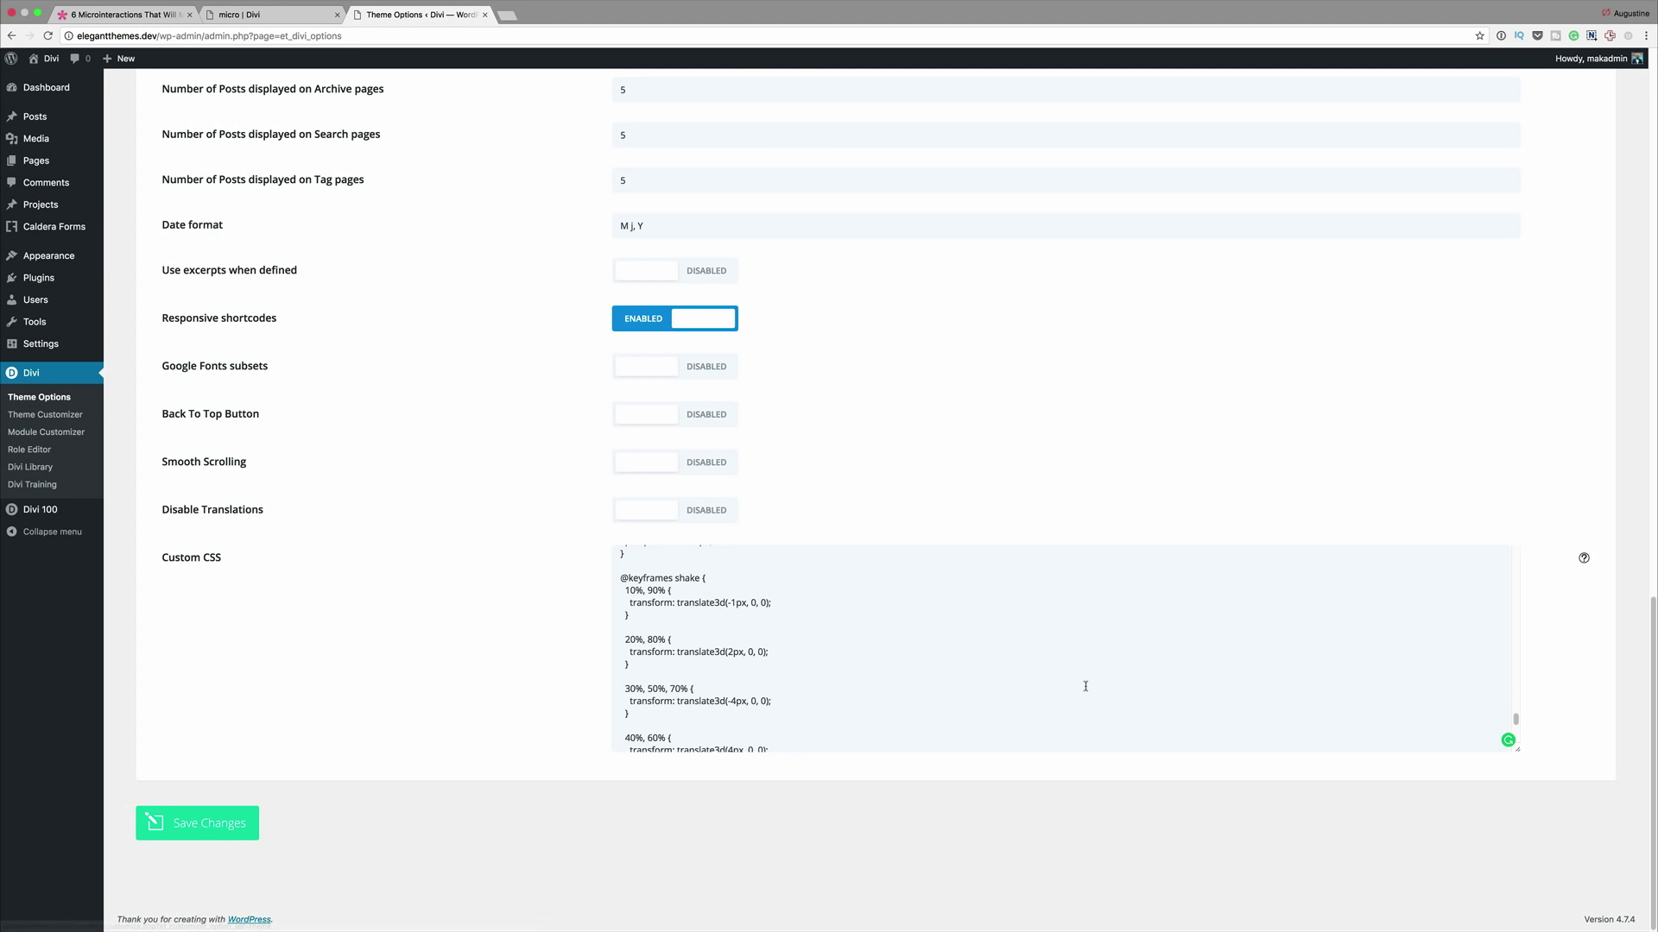
pyautogui.scroll(-10, 1096, 682)
pyautogui.click(684, 739)
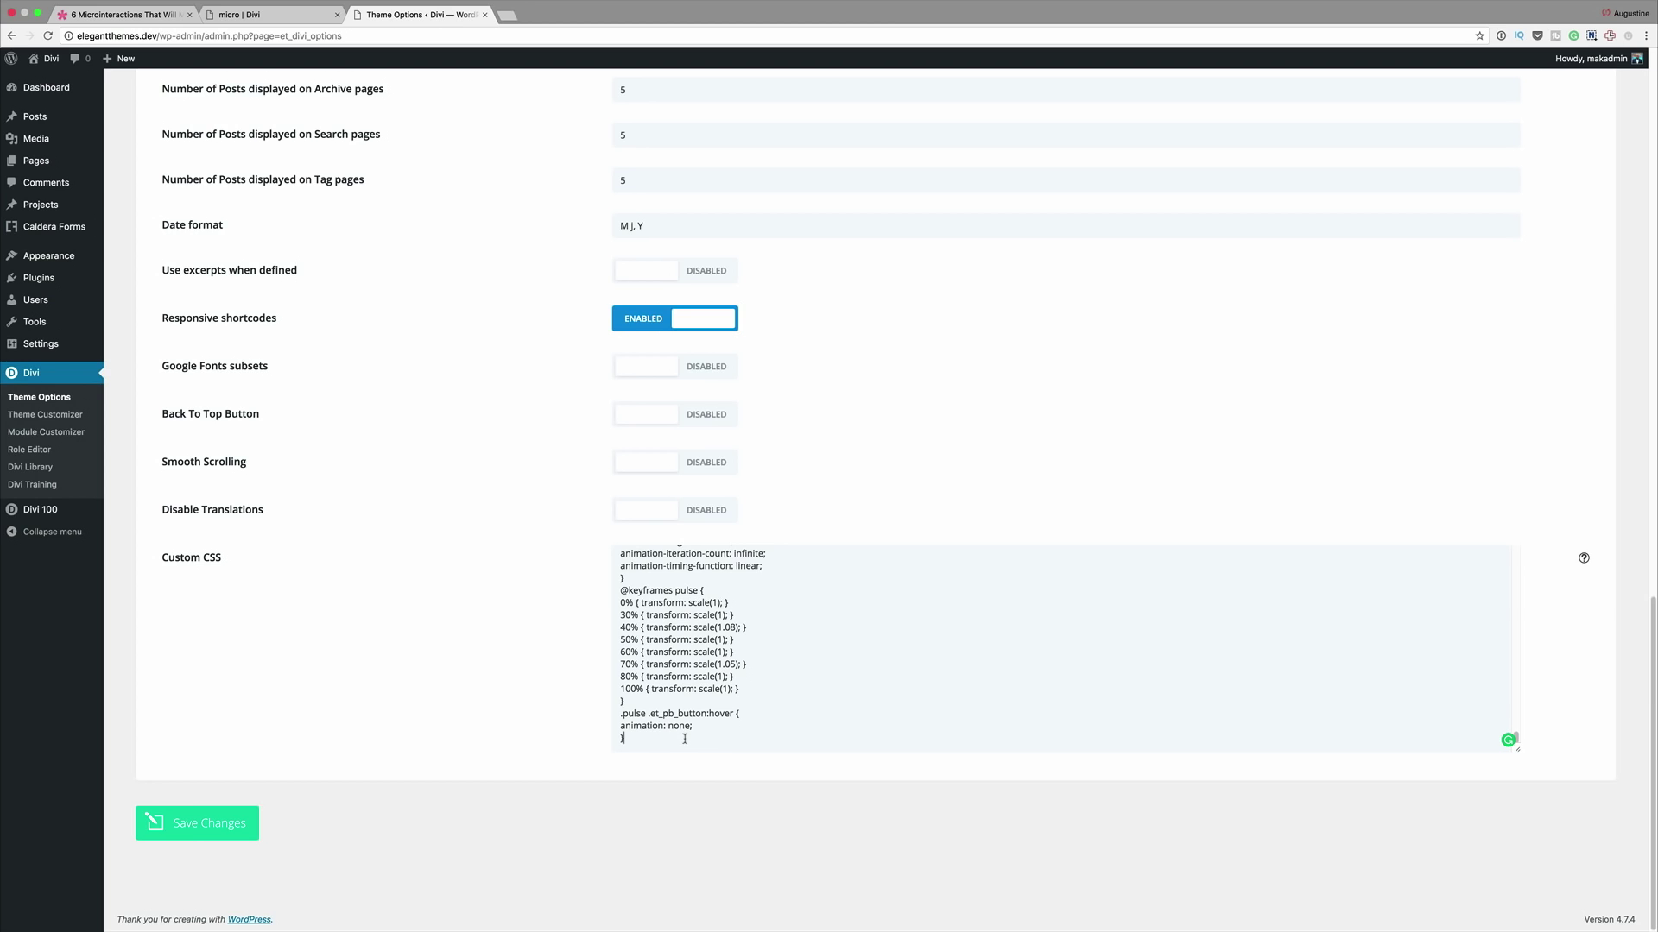
pyautogui.press('Return')
pyautogui.press('Return')
pyautogui.press('Return')
pyautogui.press('Return')
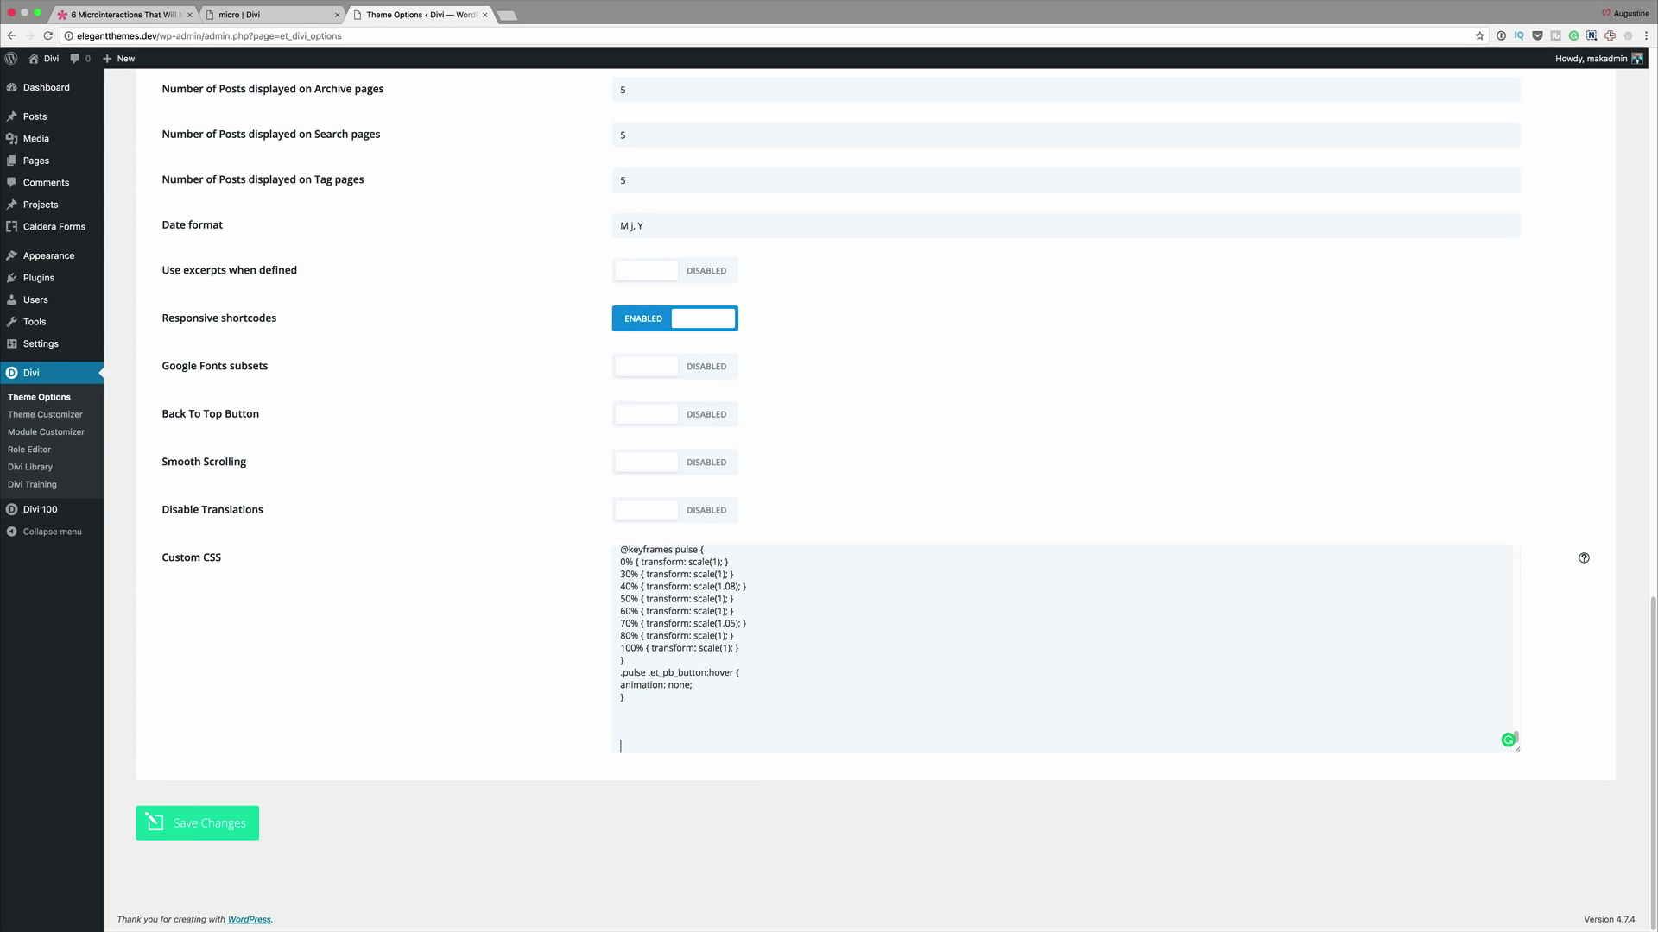
pyautogui.write('.lift .et_pb_button:hover{ box-shadow: 0 25px 55px 0 rgba(0, 0, 0, 0.21), 0 16px 28px 0 rgba(0, 0, 0, 0.22); margin-top: -5px; margin-bottom: 5px !important; }')
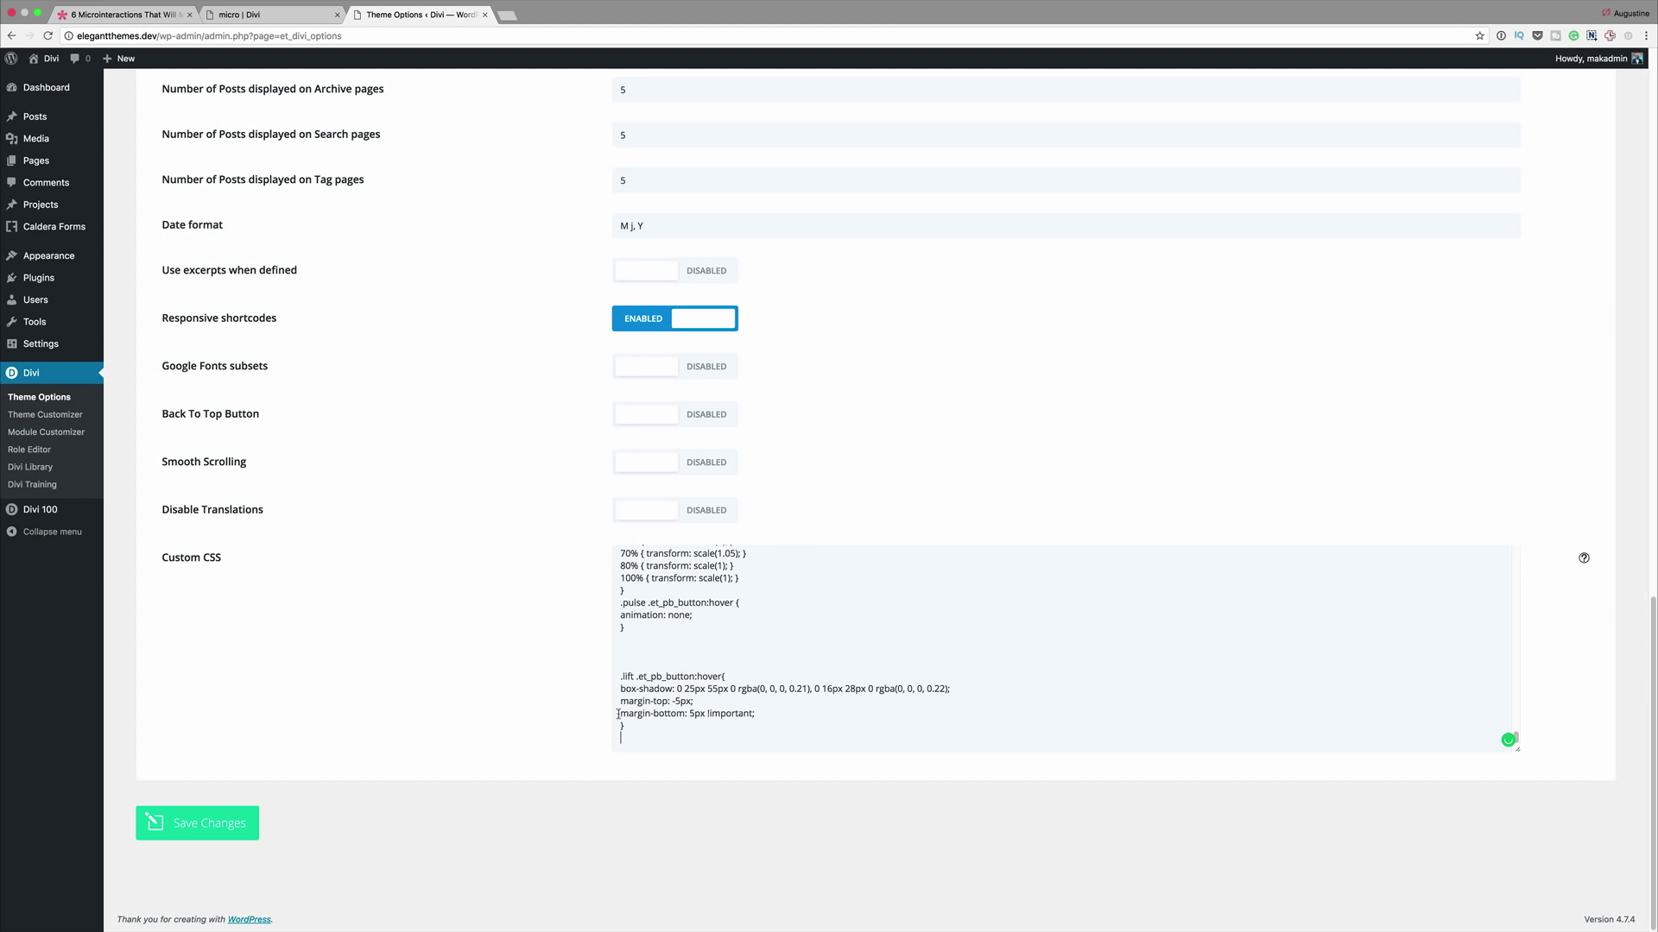
pyautogui.click(220, 828)
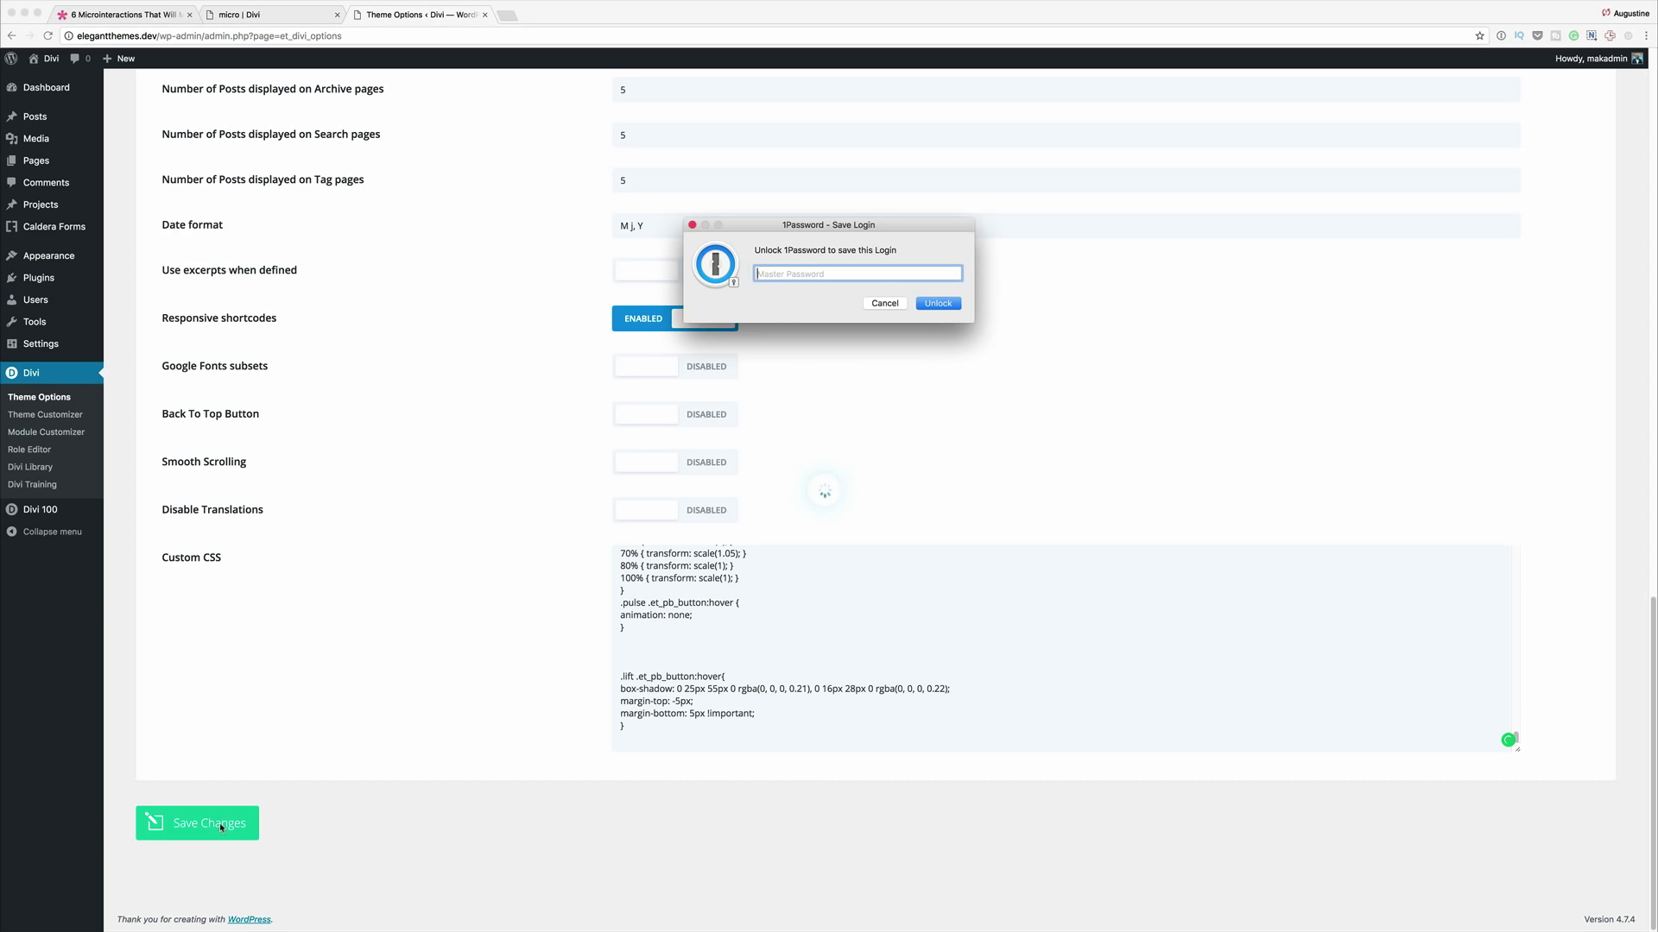
pyautogui.click(884, 304)
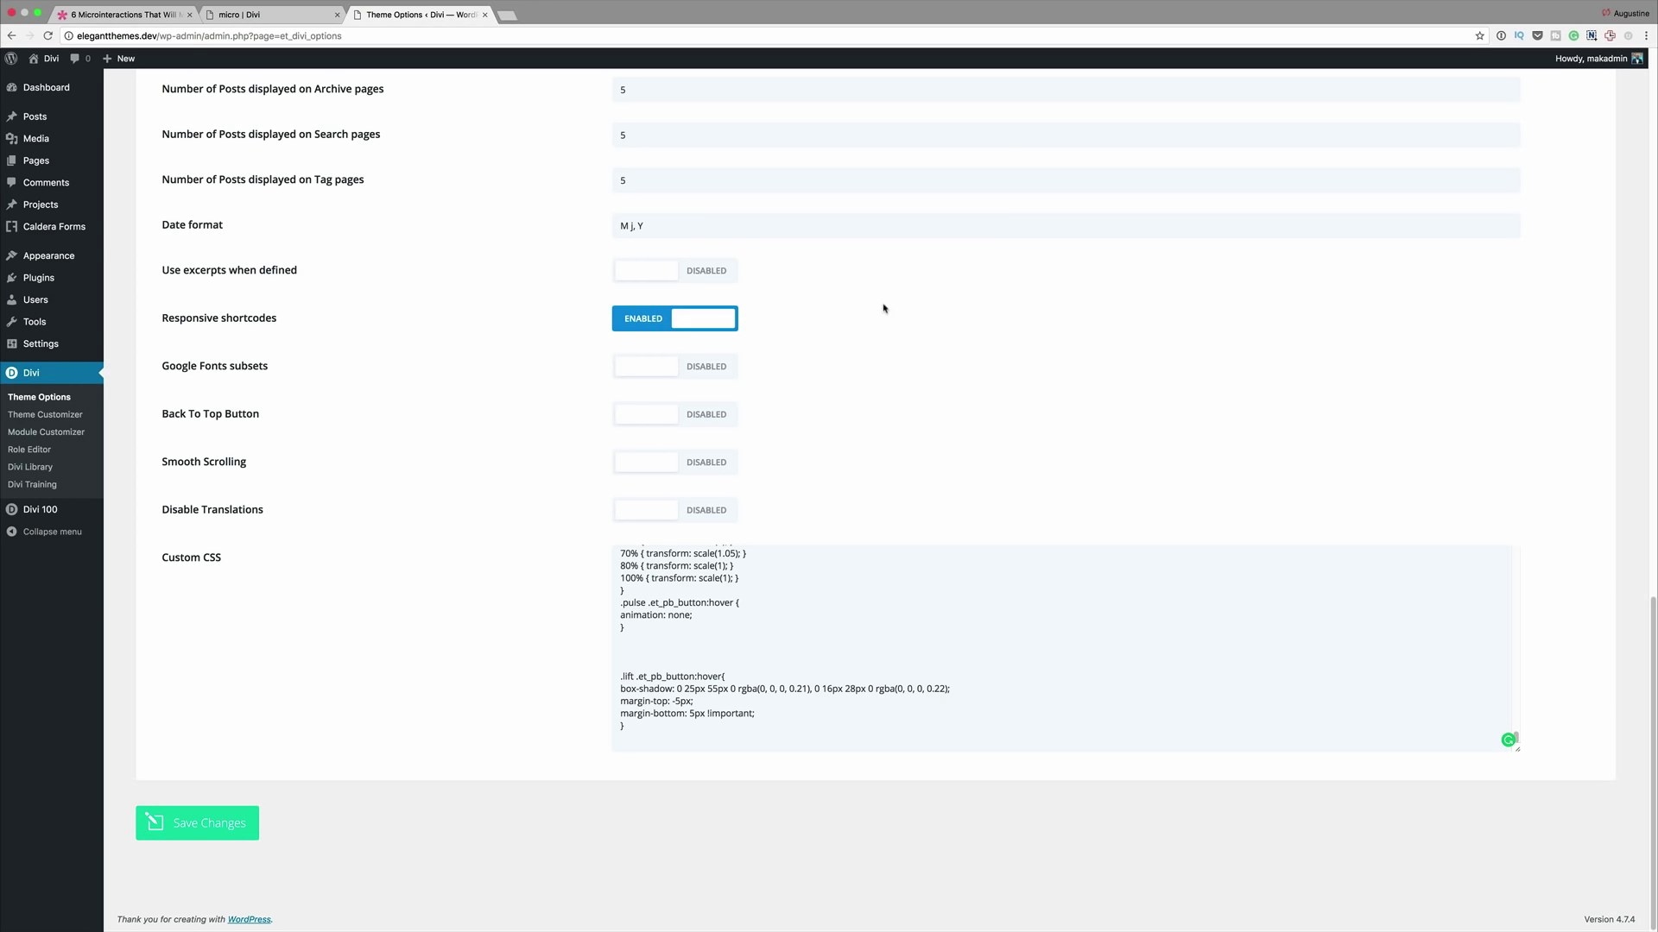
# - Enable the Visual Builder on the micro page and duplicate the row holding the lower white call to action
pyautogui.click(286, 15)
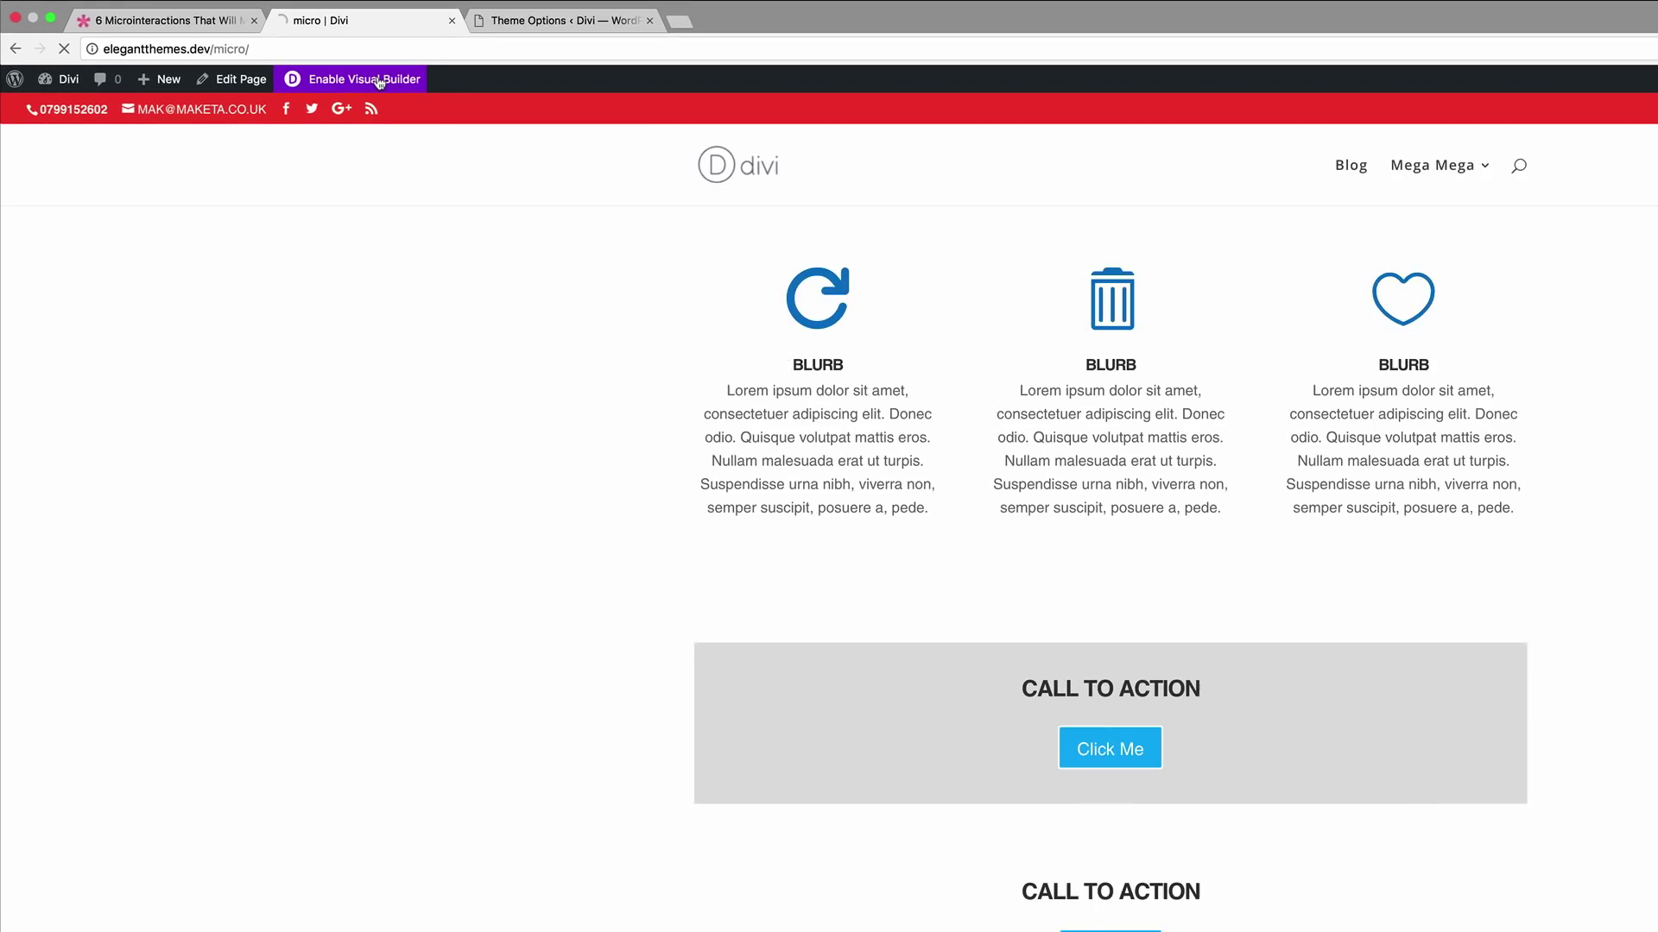
pyautogui.click(284, 59)
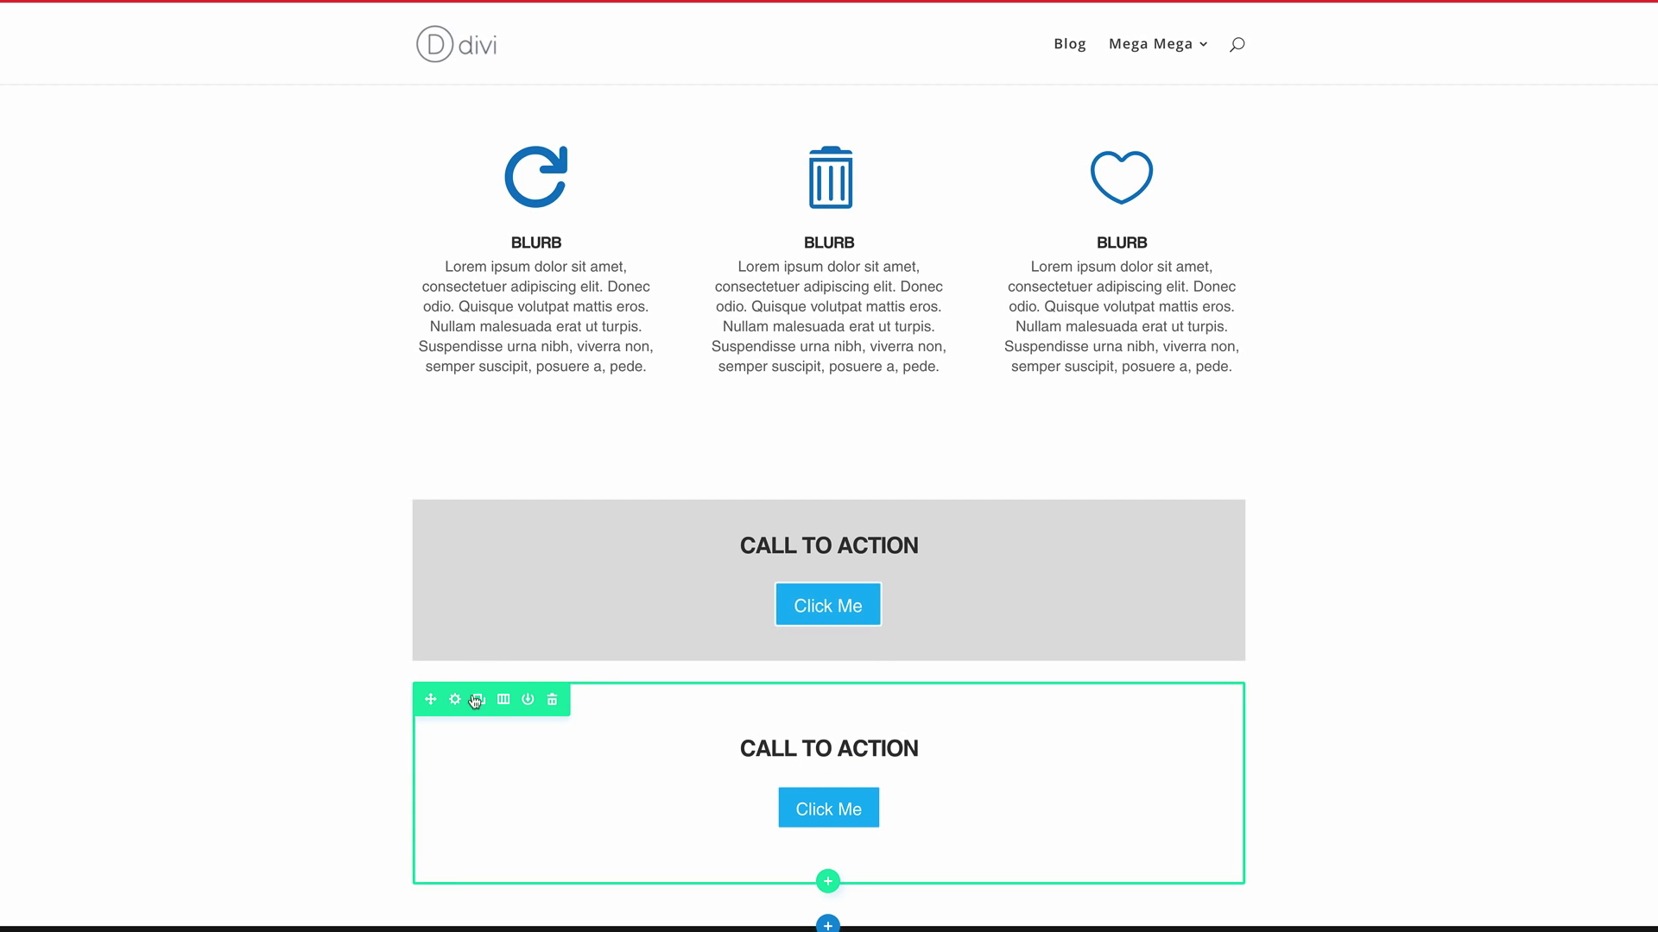
pyautogui.click(478, 699)
pyautogui.scroll(-1, 474, 714)
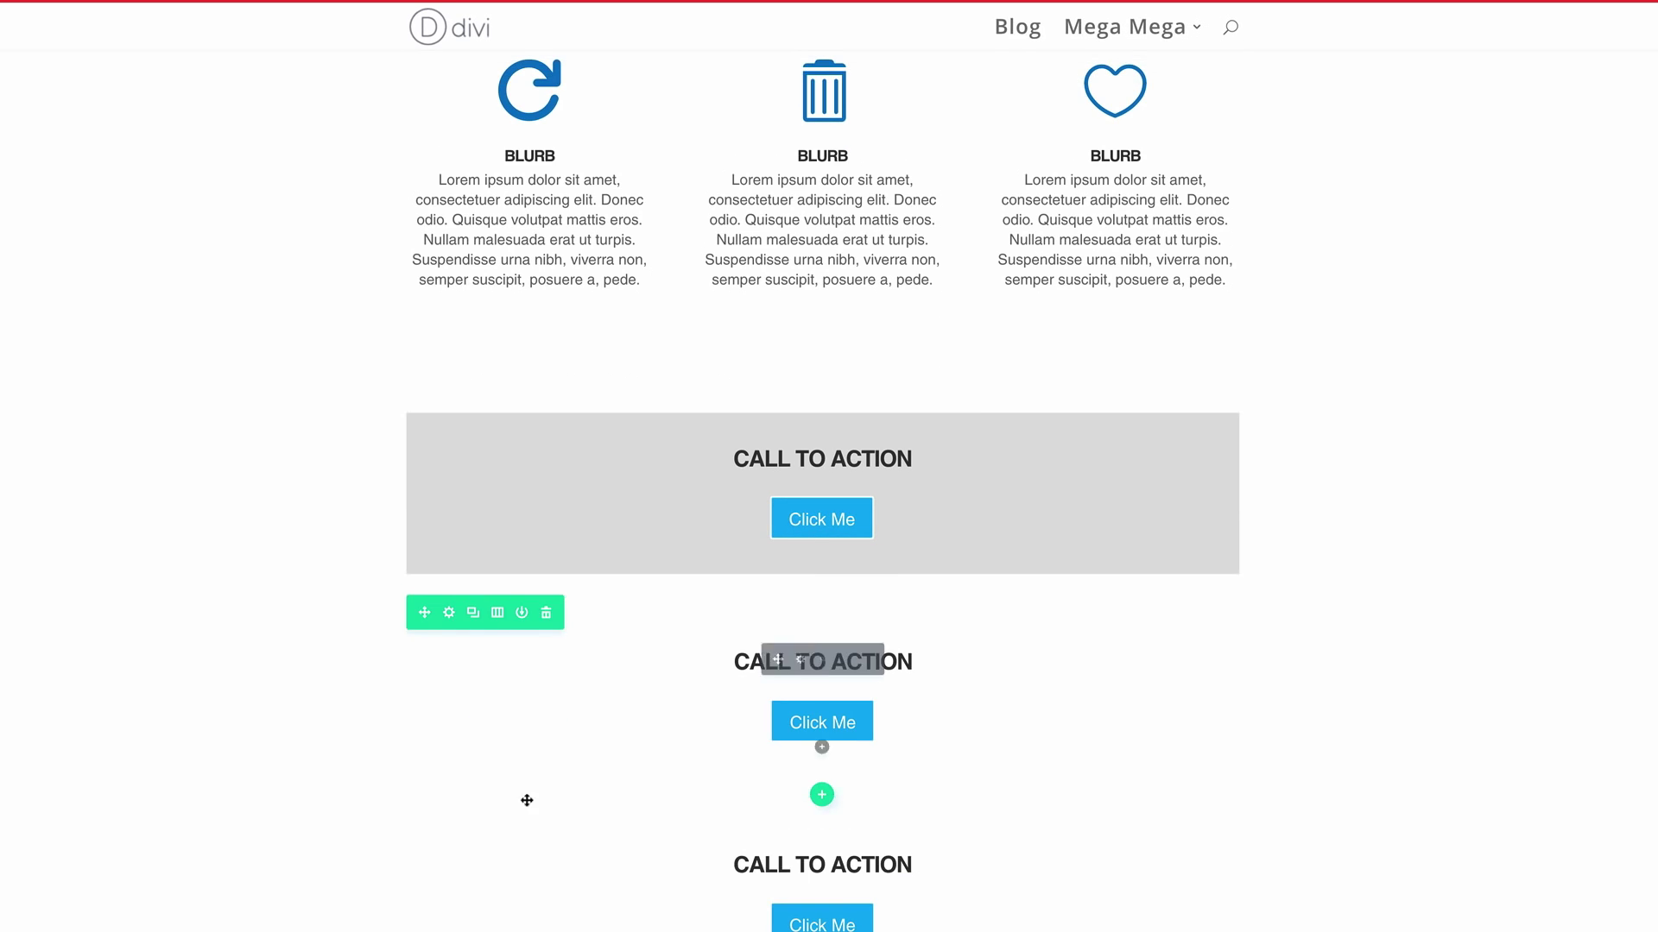
# - Replace the CSS class of the newly duplicated bottom call to action with "rotate-icon" and save its settings
pyautogui.click(800, 863)
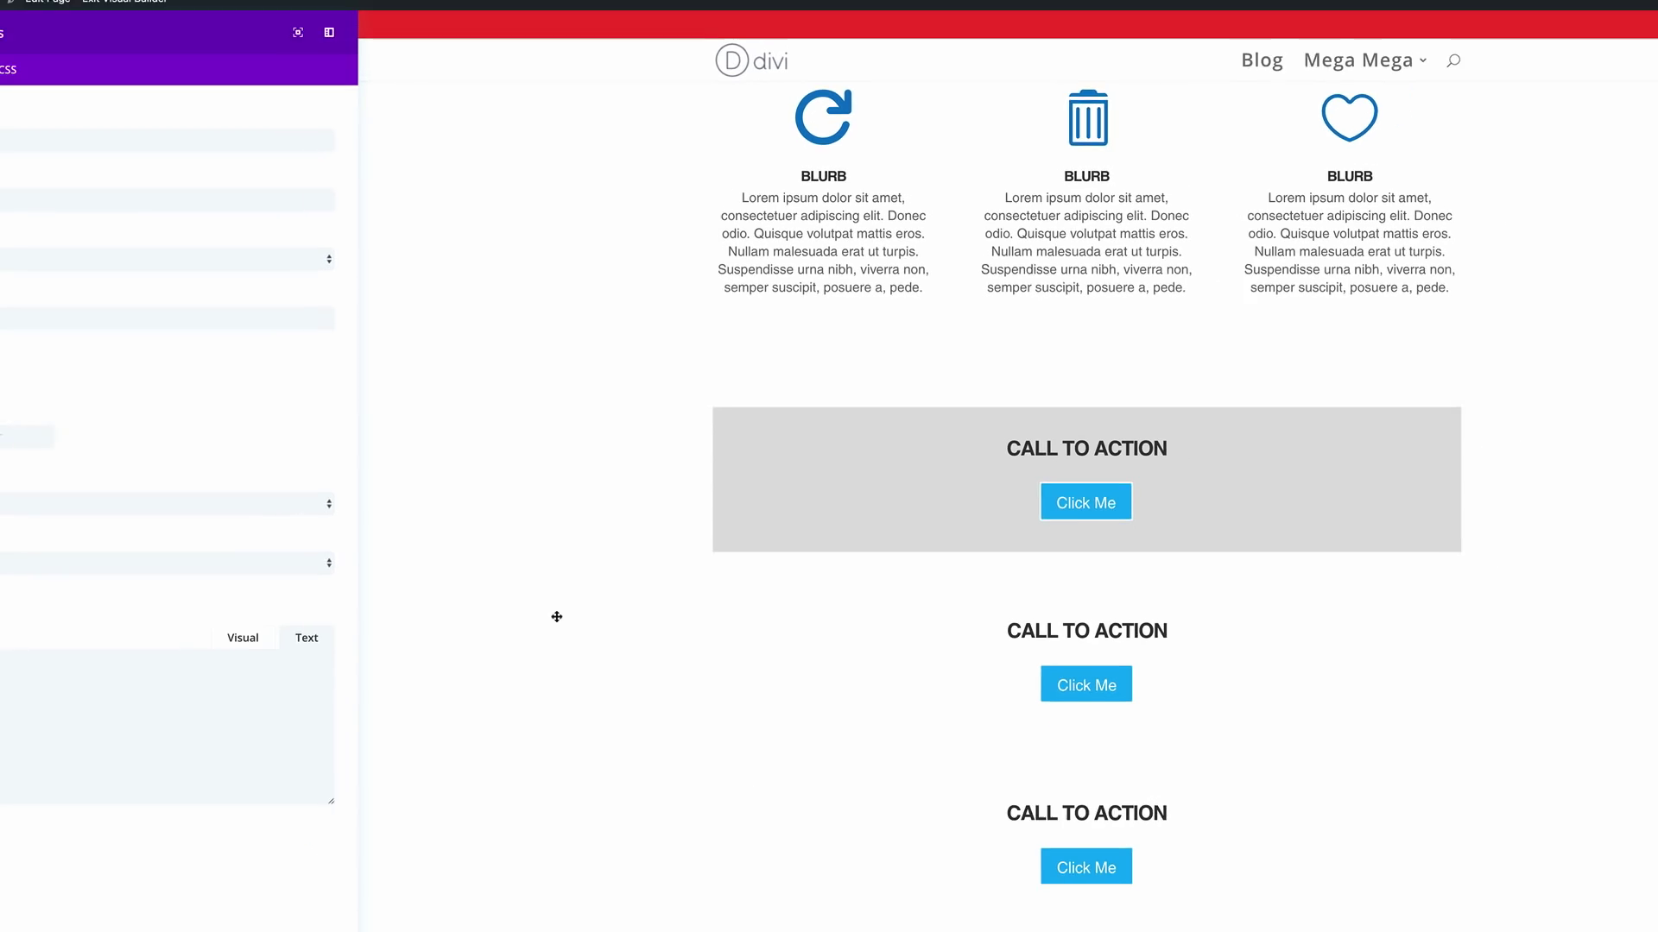
pyautogui.click(144, 119)
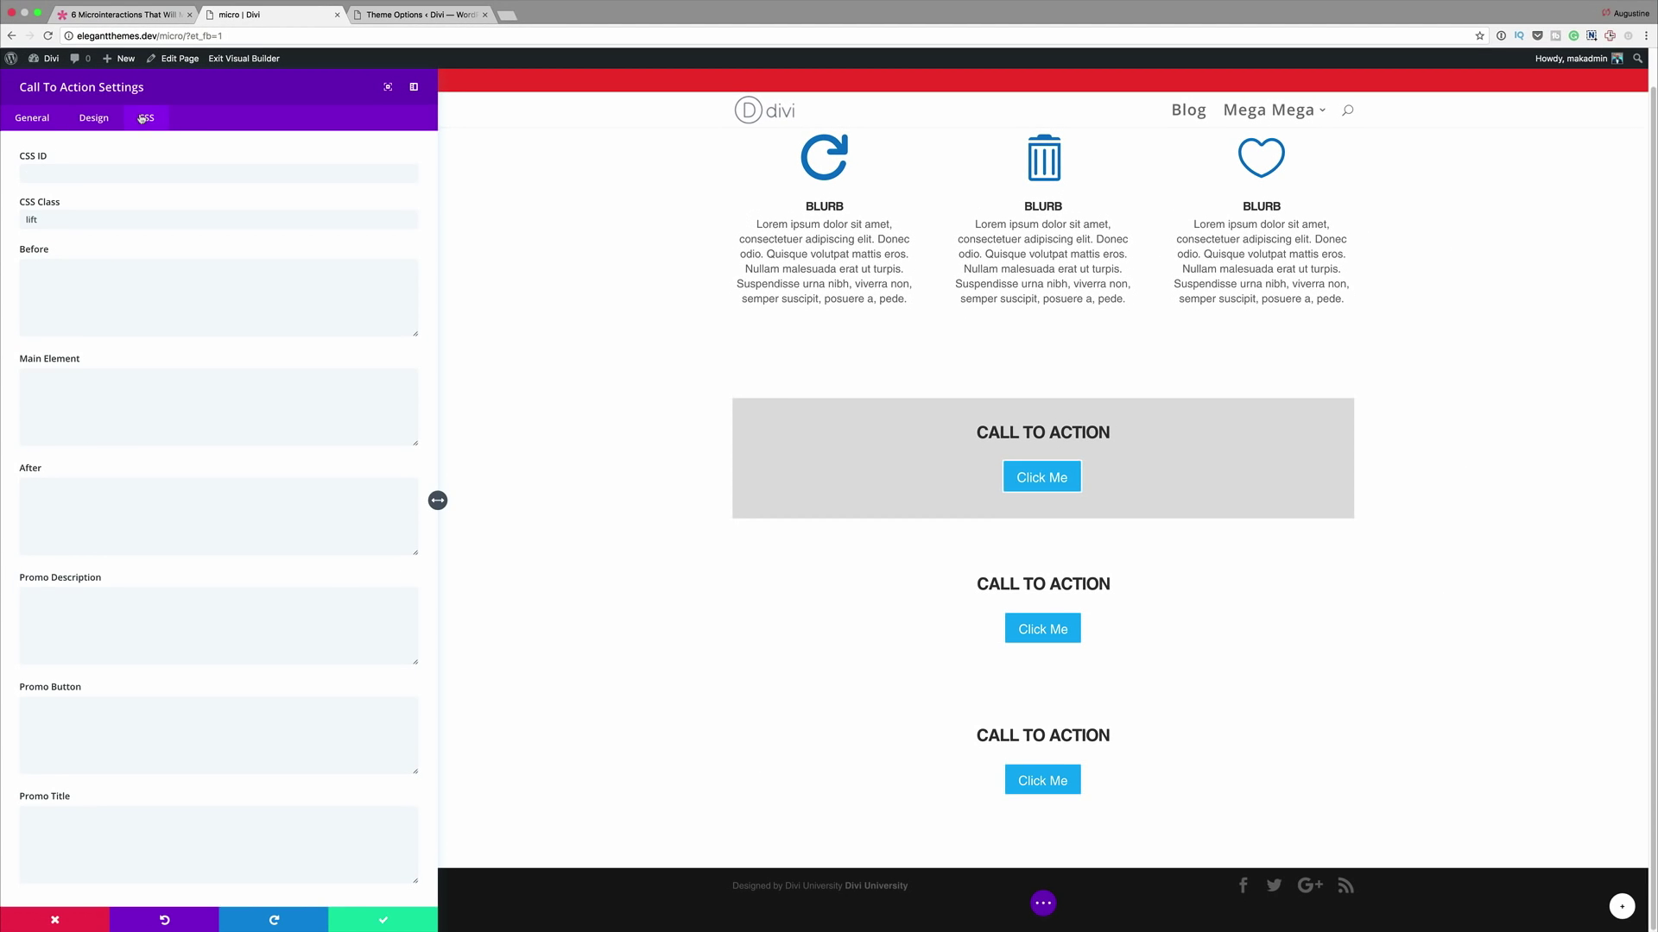
pyautogui.doubleClick(54, 221)
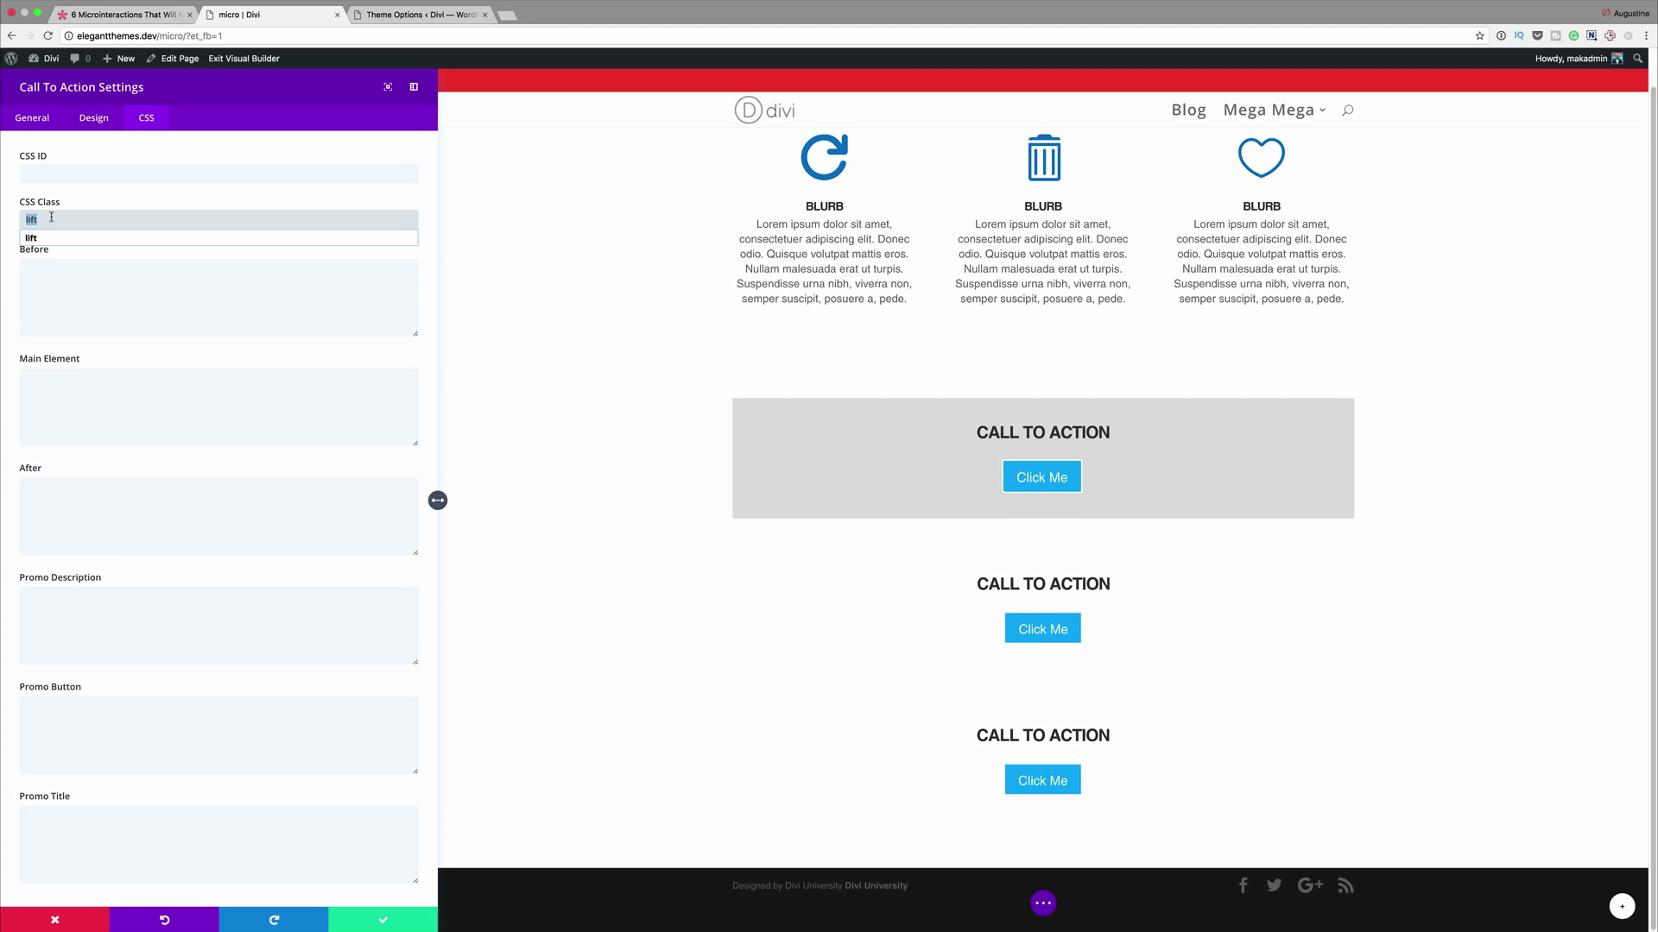
pyautogui.write('rotate-icon')
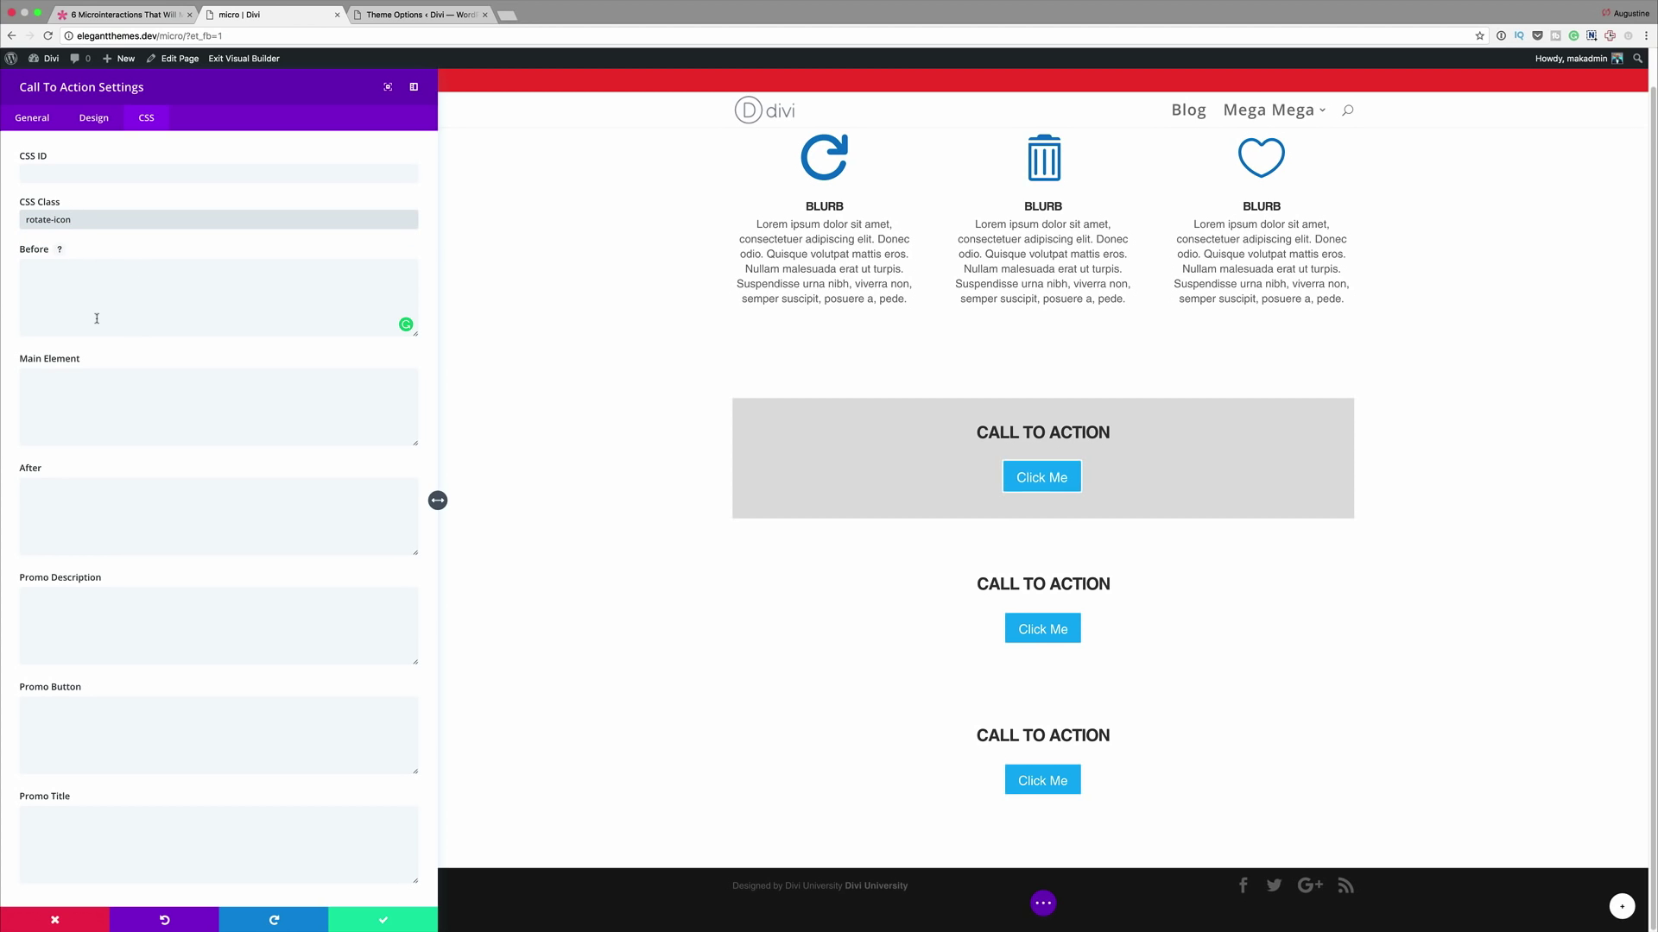
pyautogui.click(388, 924)
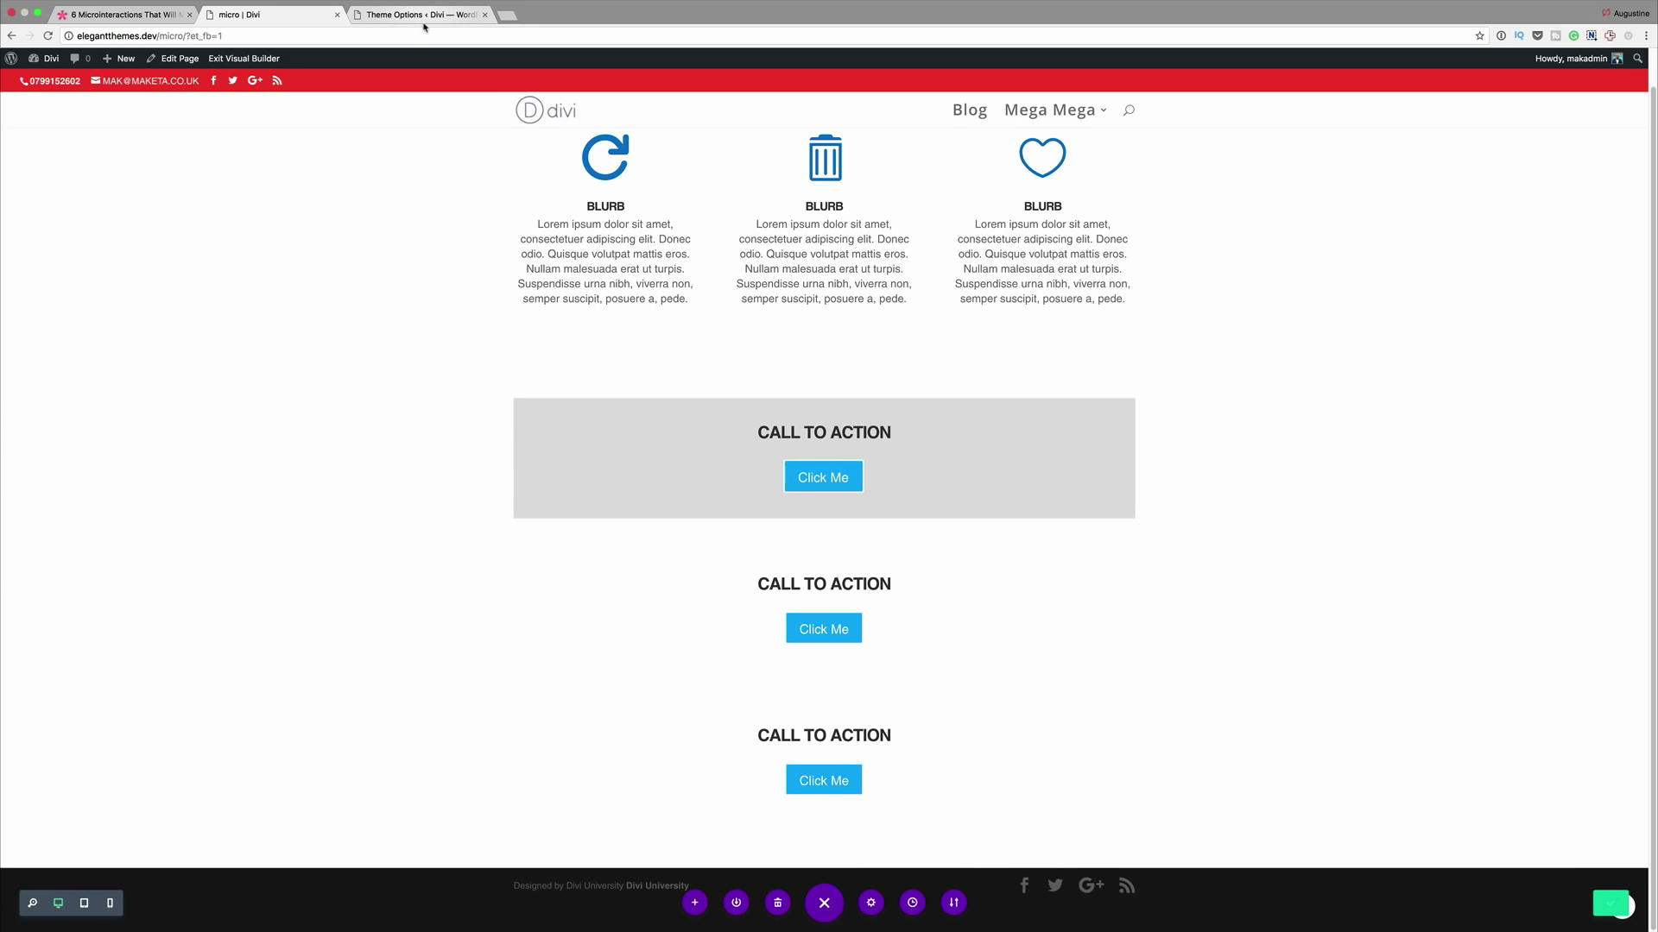
# - Append a .rotate-icon .et_pb_button:hover:after rule with -webkit-transform and transform set to rotate(-90deg) to the theme's Custom CSS, and save the options
pyautogui.click(449, 14)
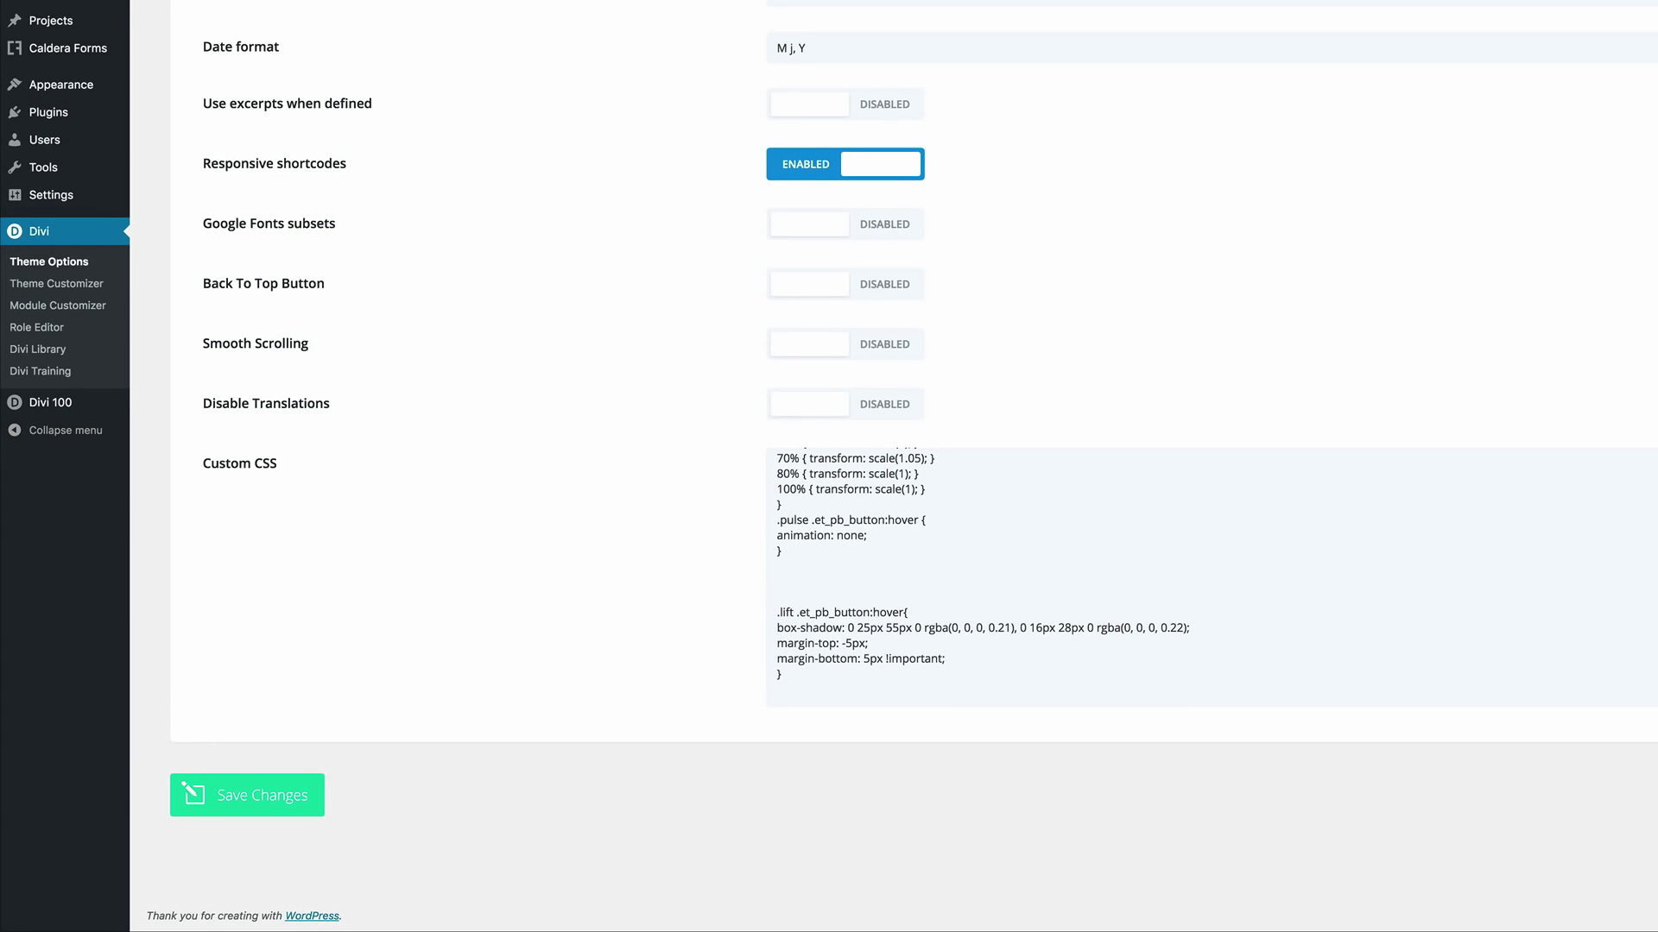
pyautogui.write('.rotate-icon .et_pb_button:hover:after { -webkit-transform: rotate(-90deg); transform: rotate(-90deg); }')
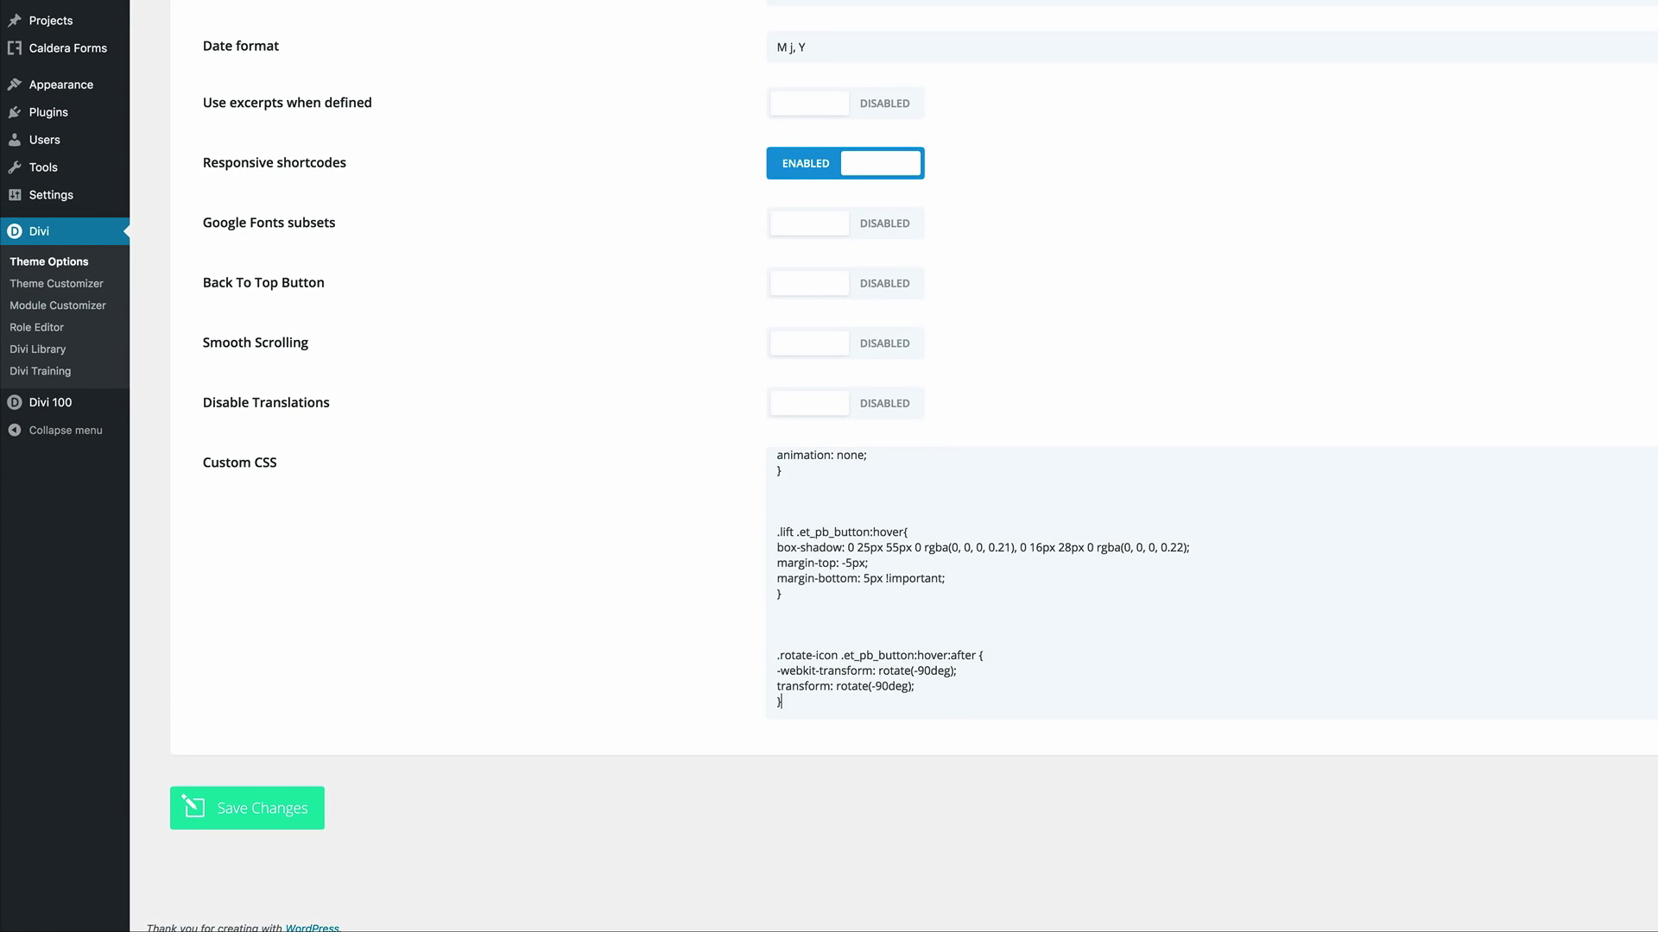
pyautogui.click(302, 816)
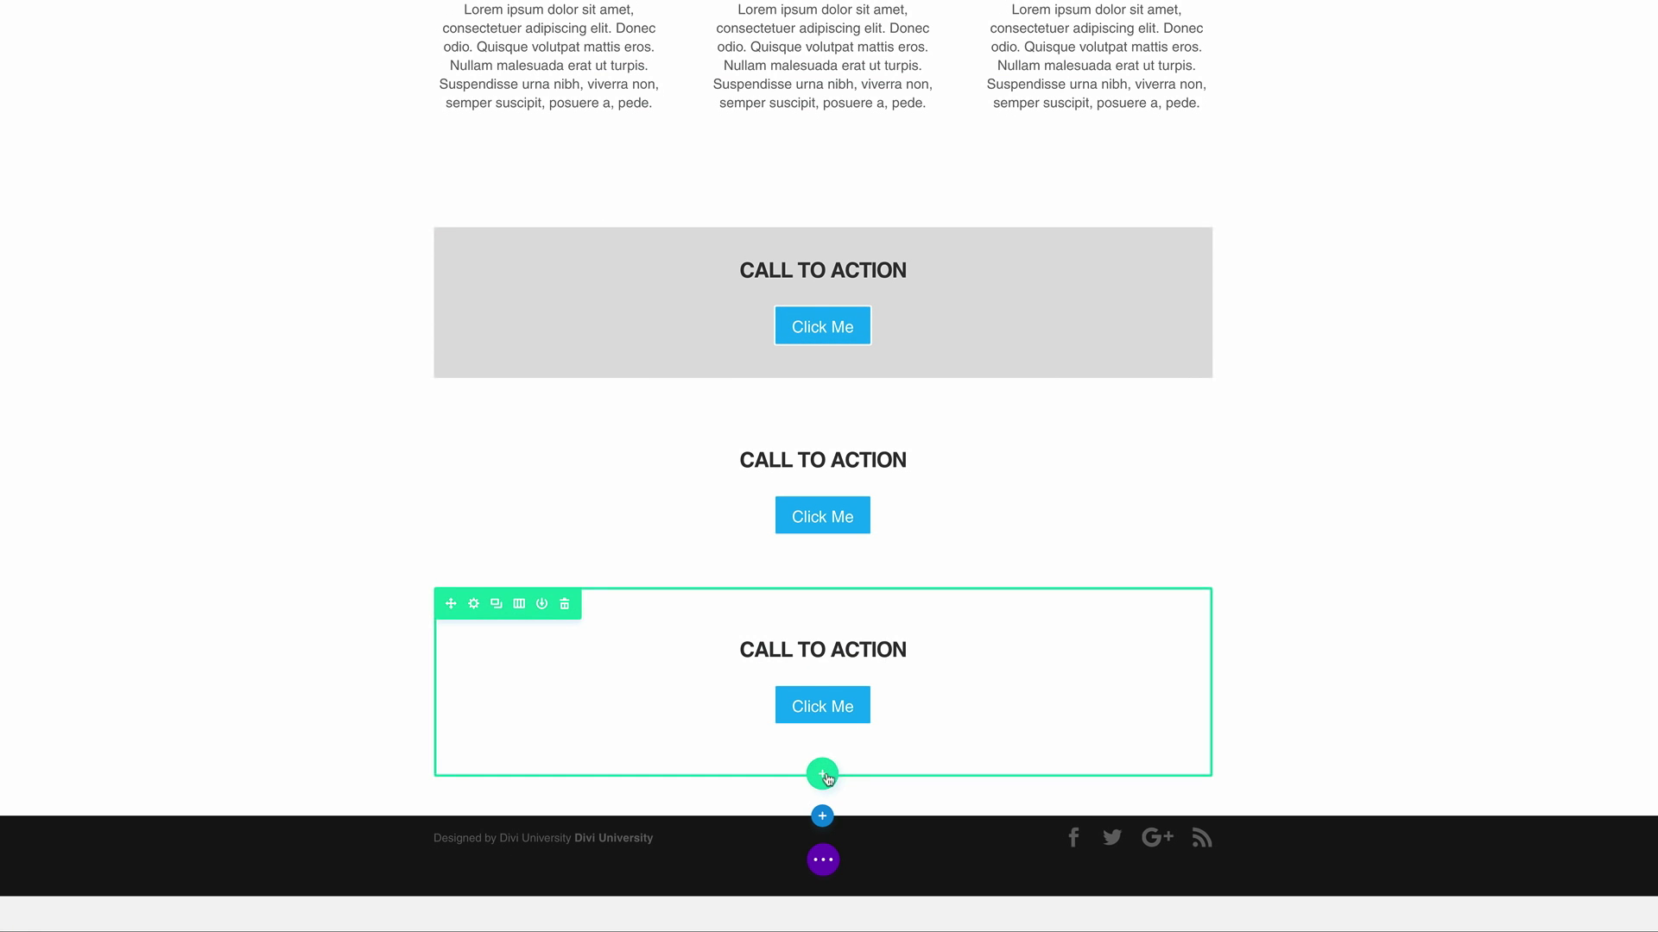
# - Insert a three-column row below the last call to action and add an Image module to its first column
pyautogui.click(822, 774)
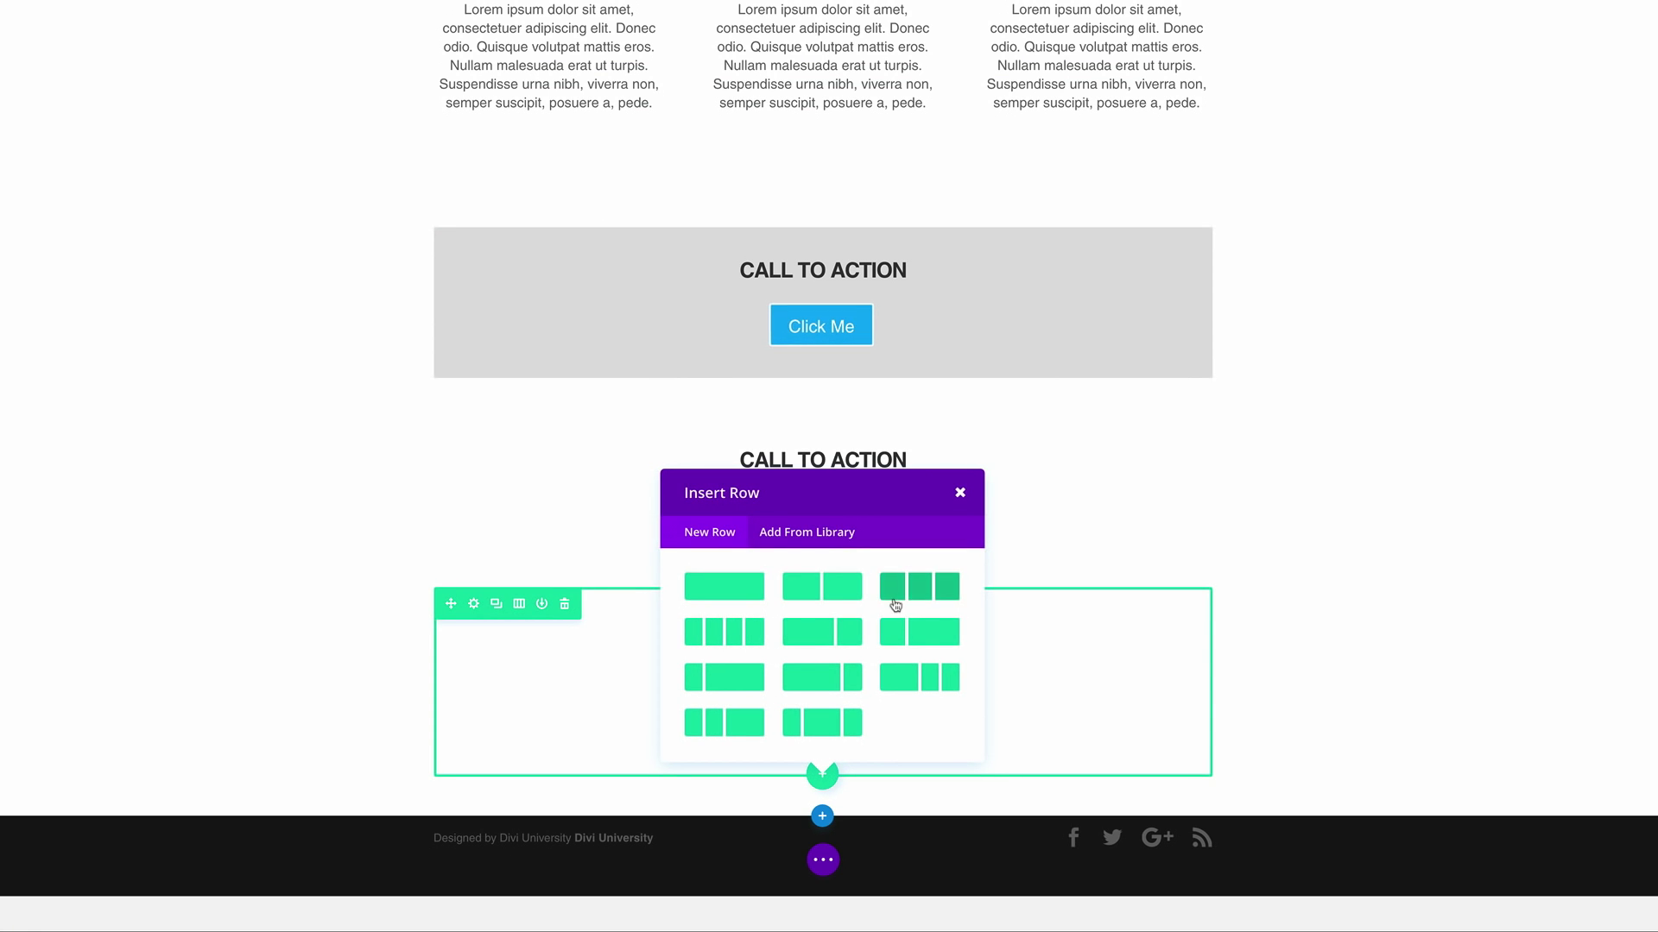
pyautogui.click(920, 594)
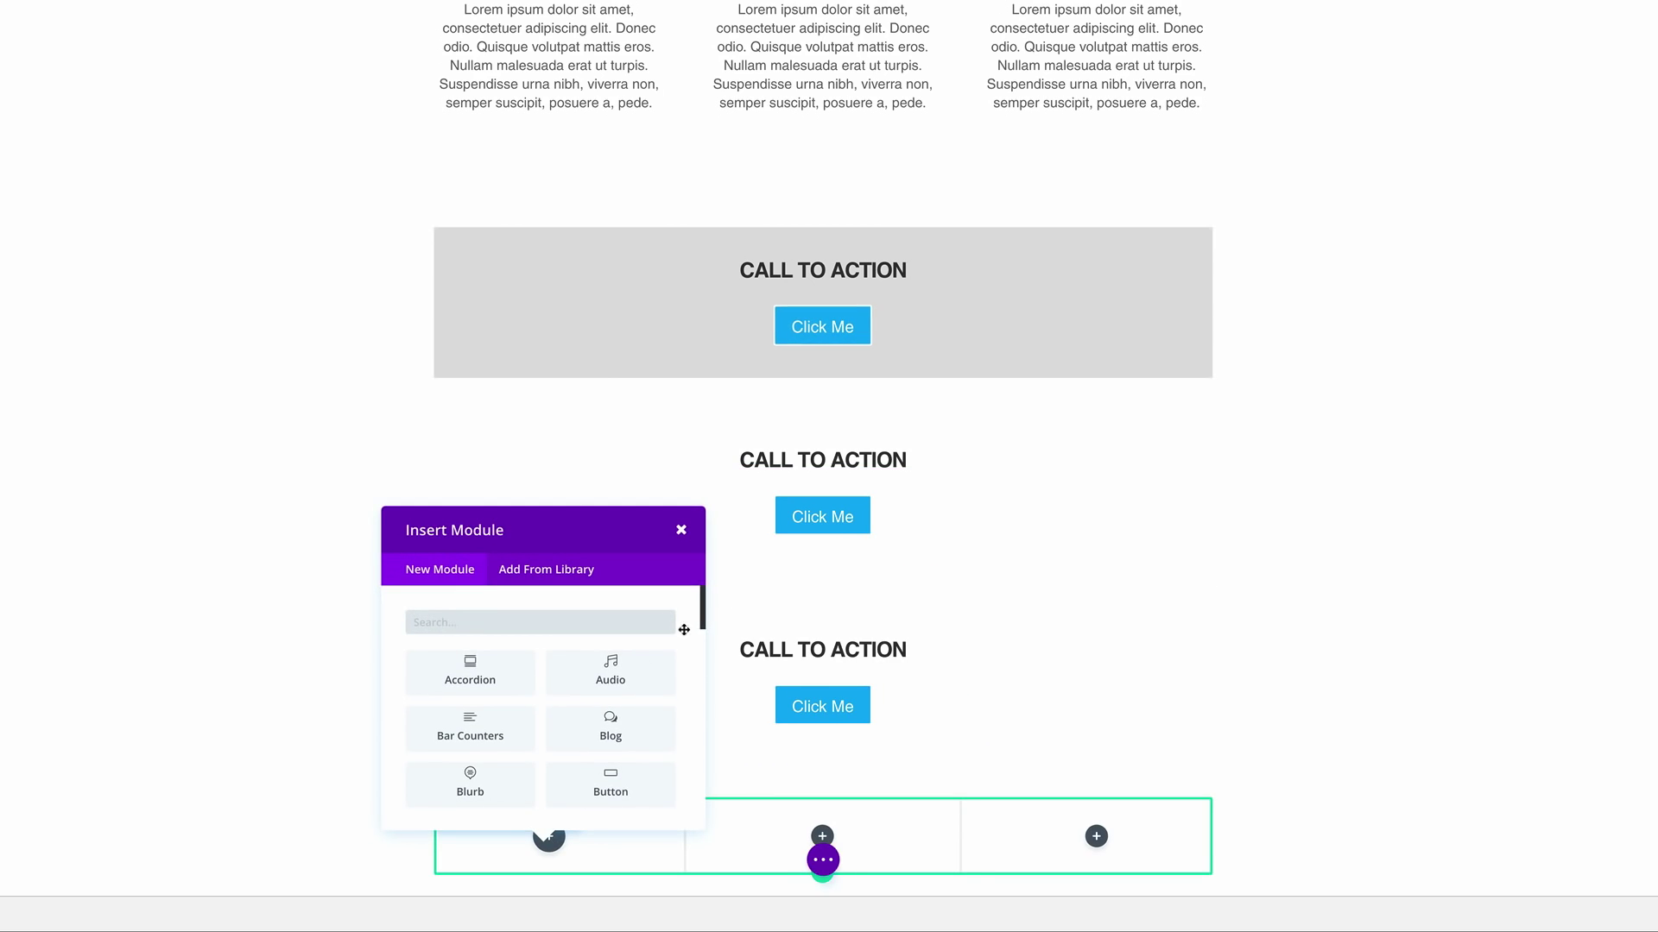
pyautogui.scroll(-1, 761, 678)
pyautogui.scroll(-2, 760, 678)
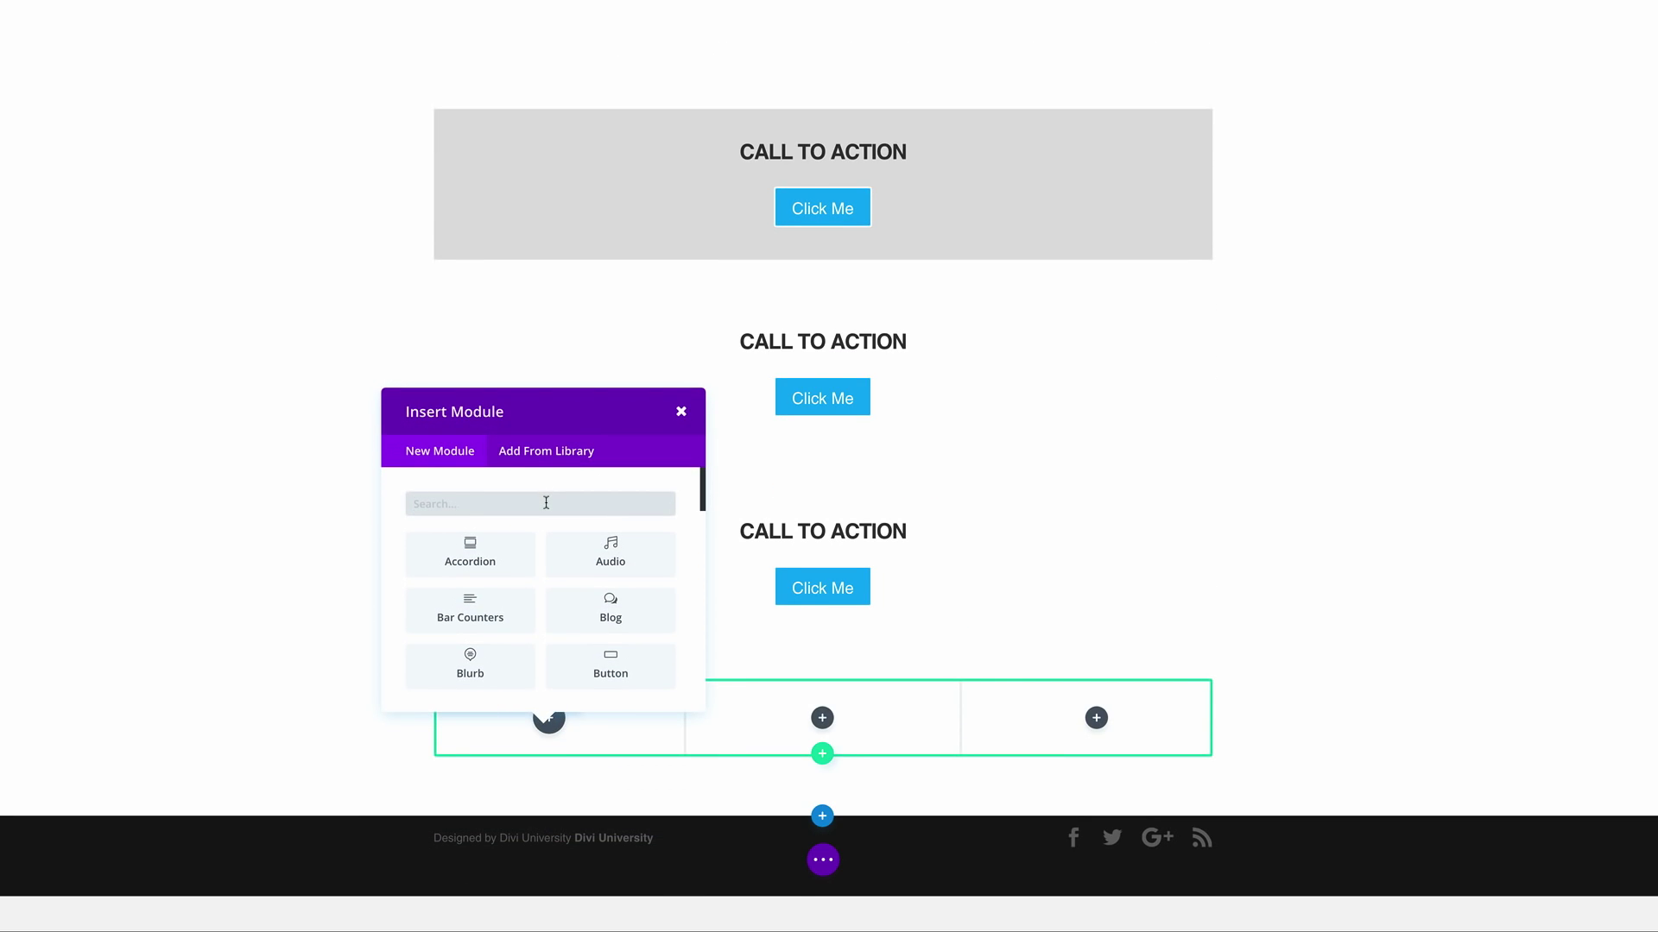
pyautogui.write('ima')
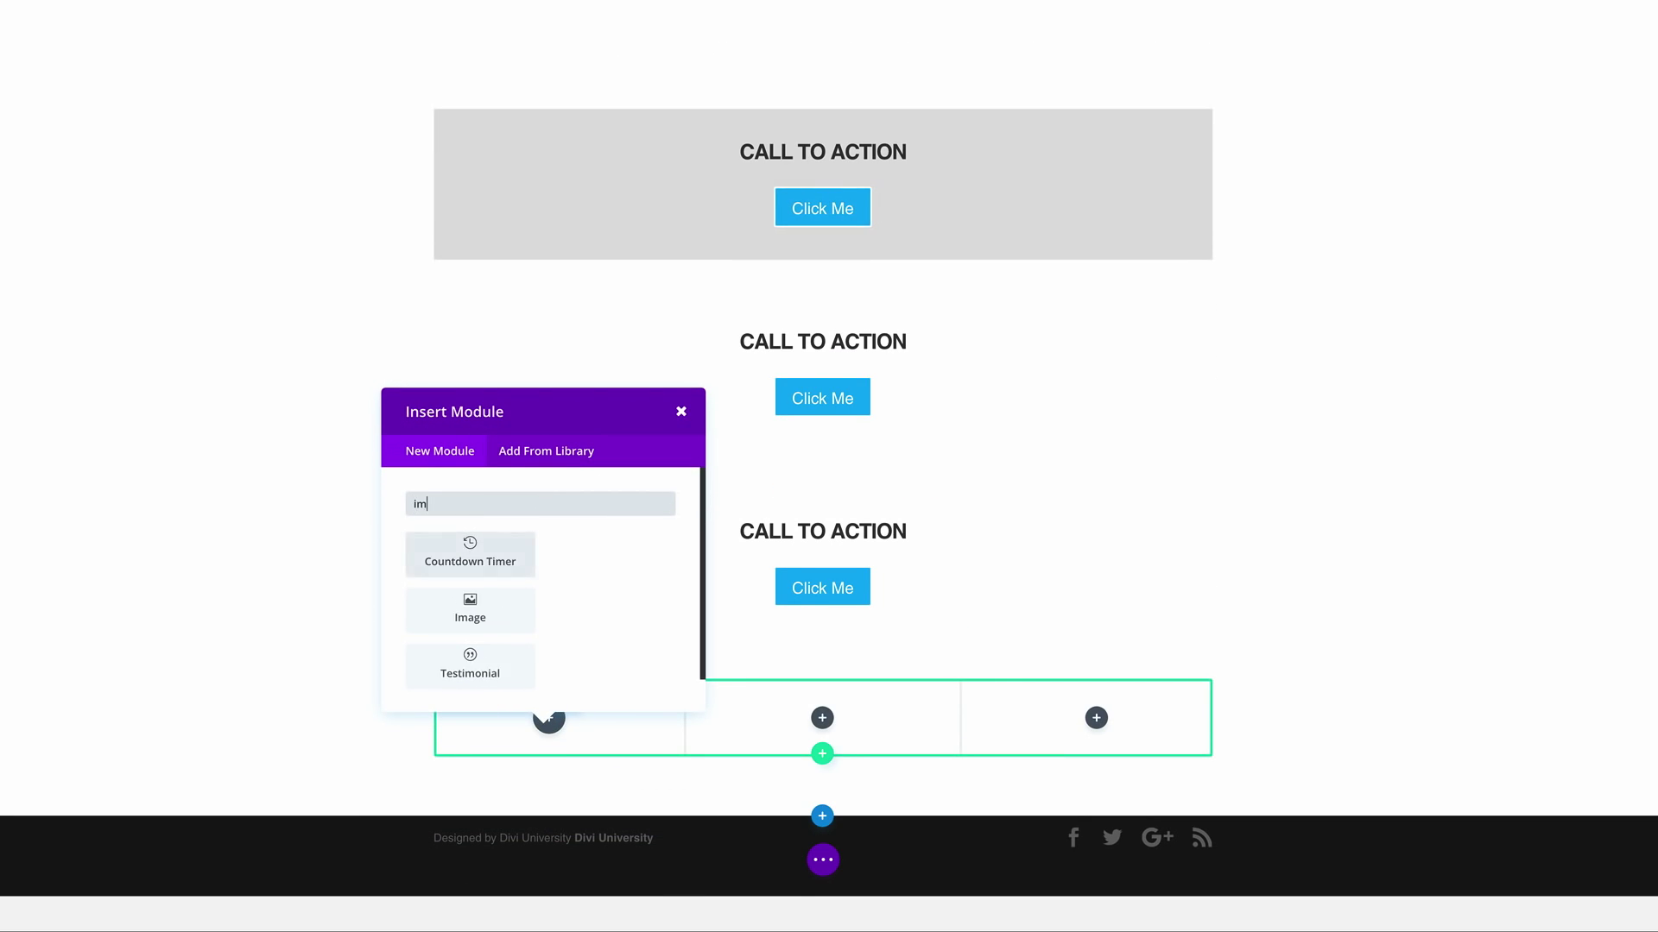
pyautogui.write('ge')
pyautogui.click(489, 553)
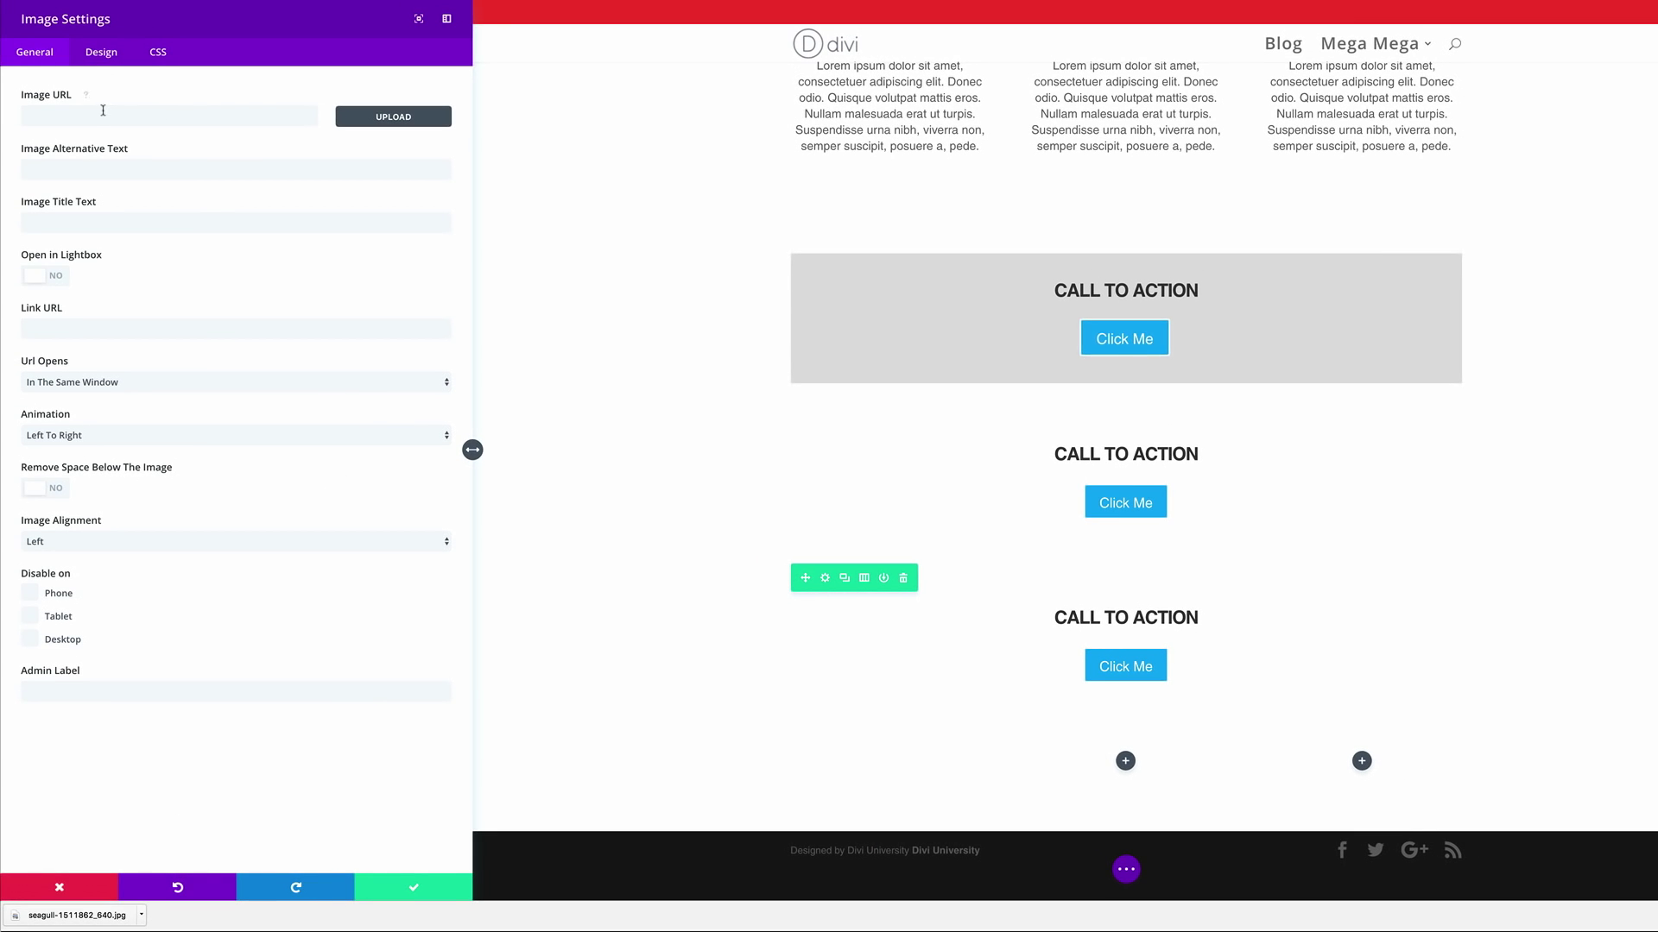
# - Upload seagull-1511862_640.jpg from the Downloads folder and use it as the Image module's picture
pyautogui.click(390, 118)
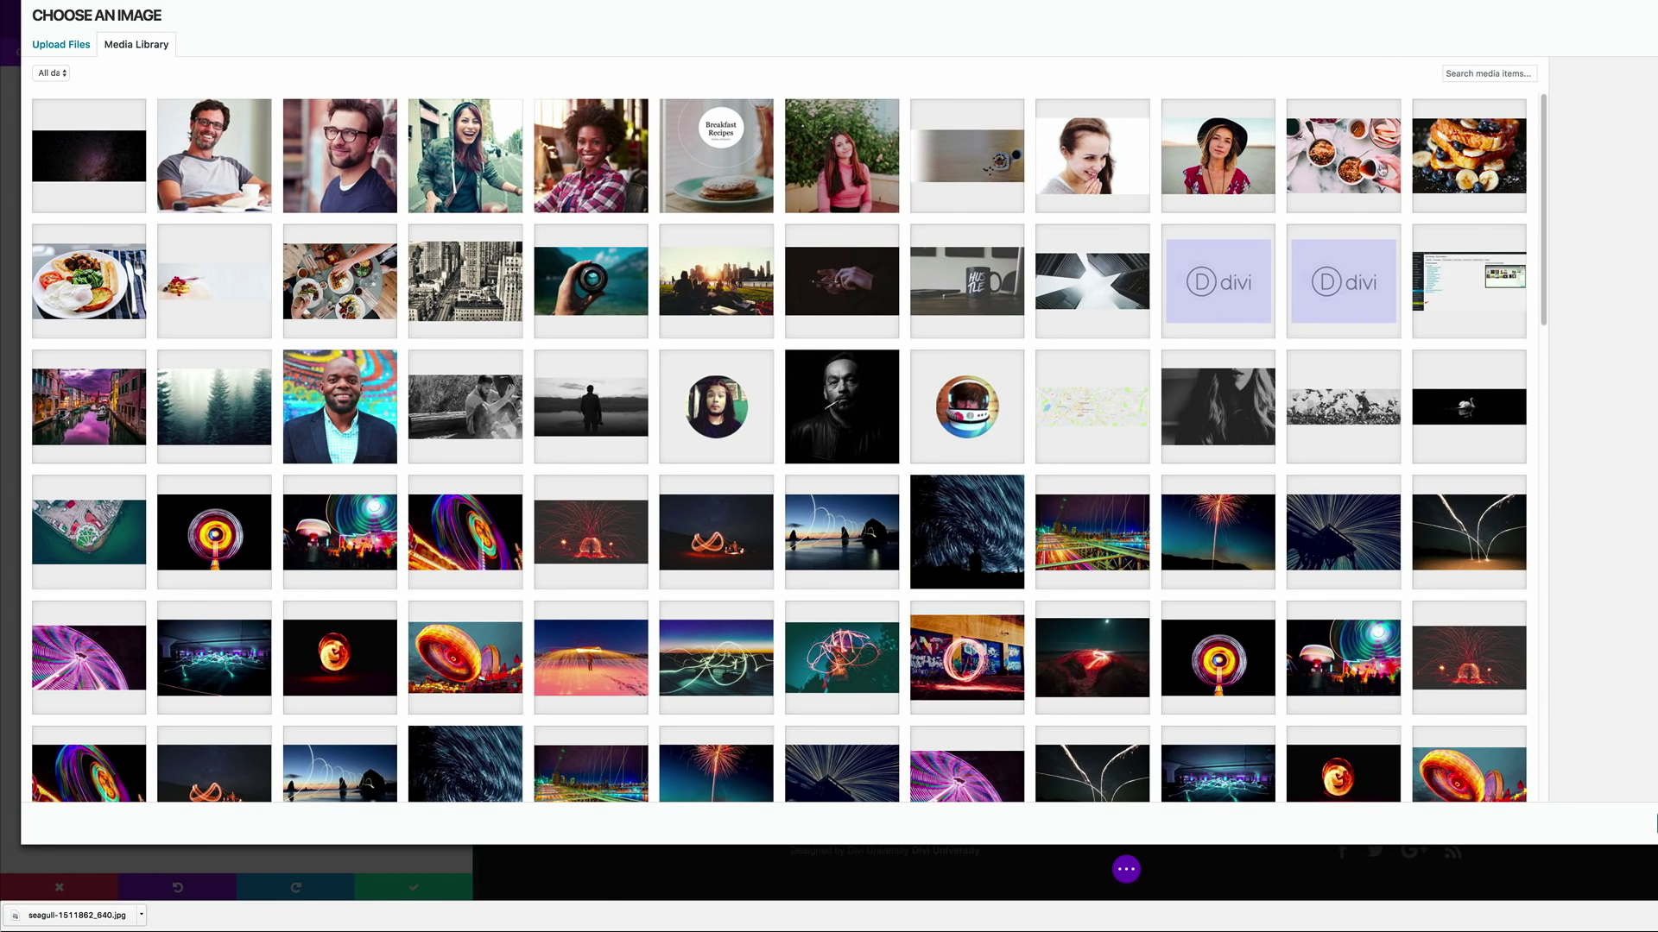
pyautogui.click(83, 45)
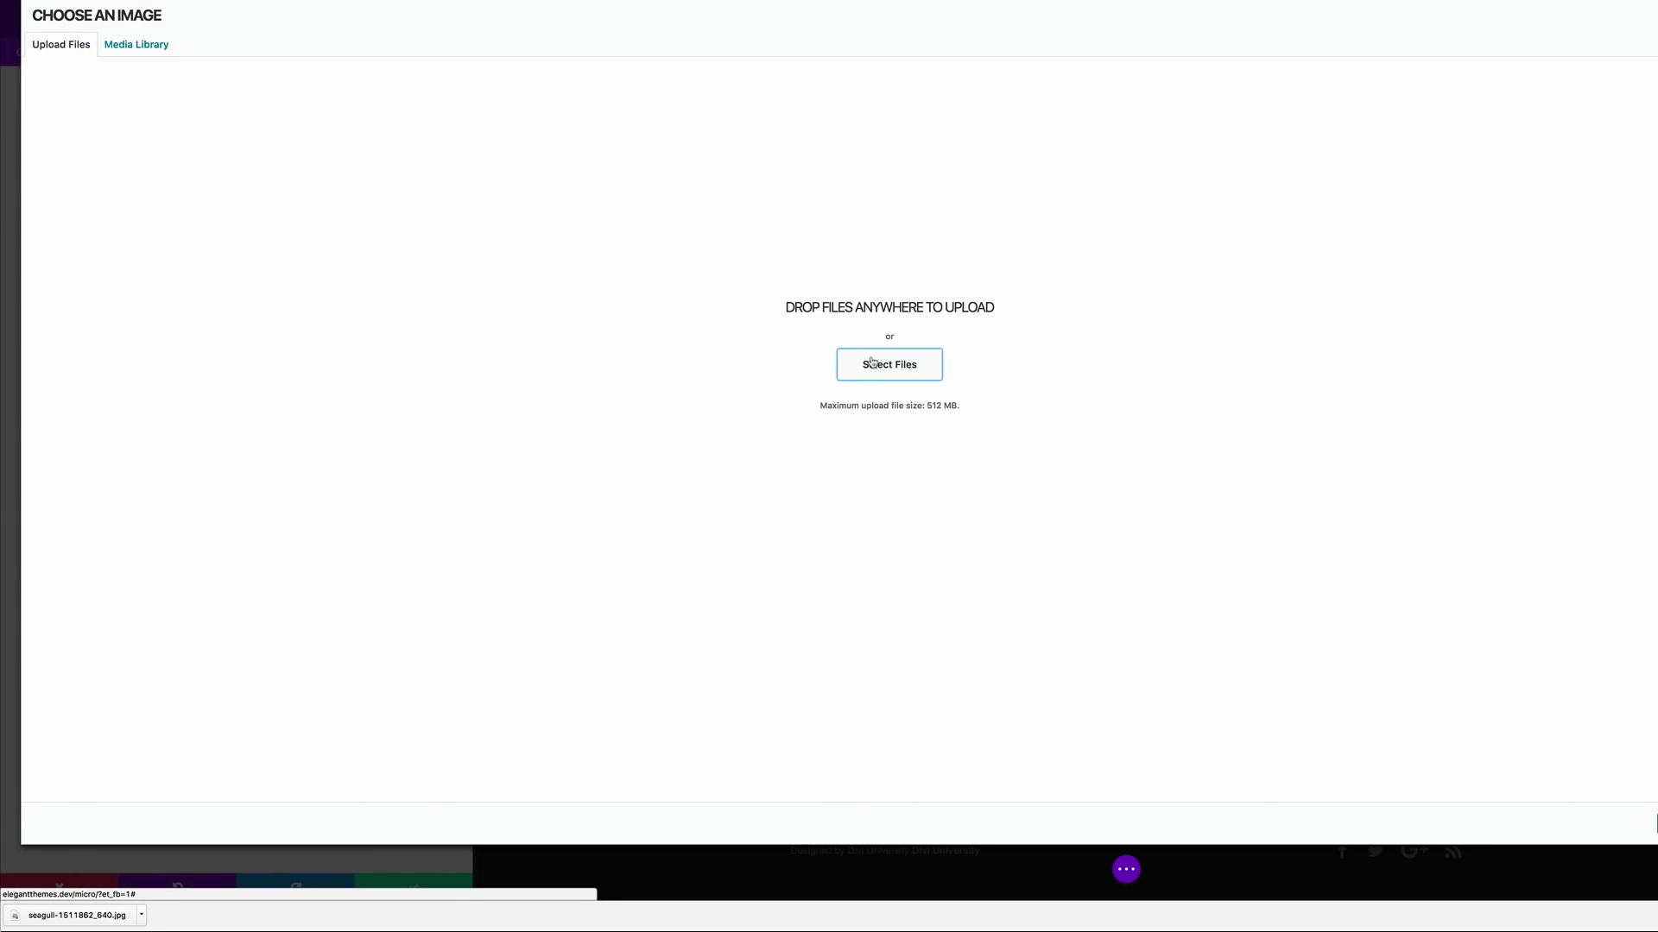
pyautogui.click(872, 363)
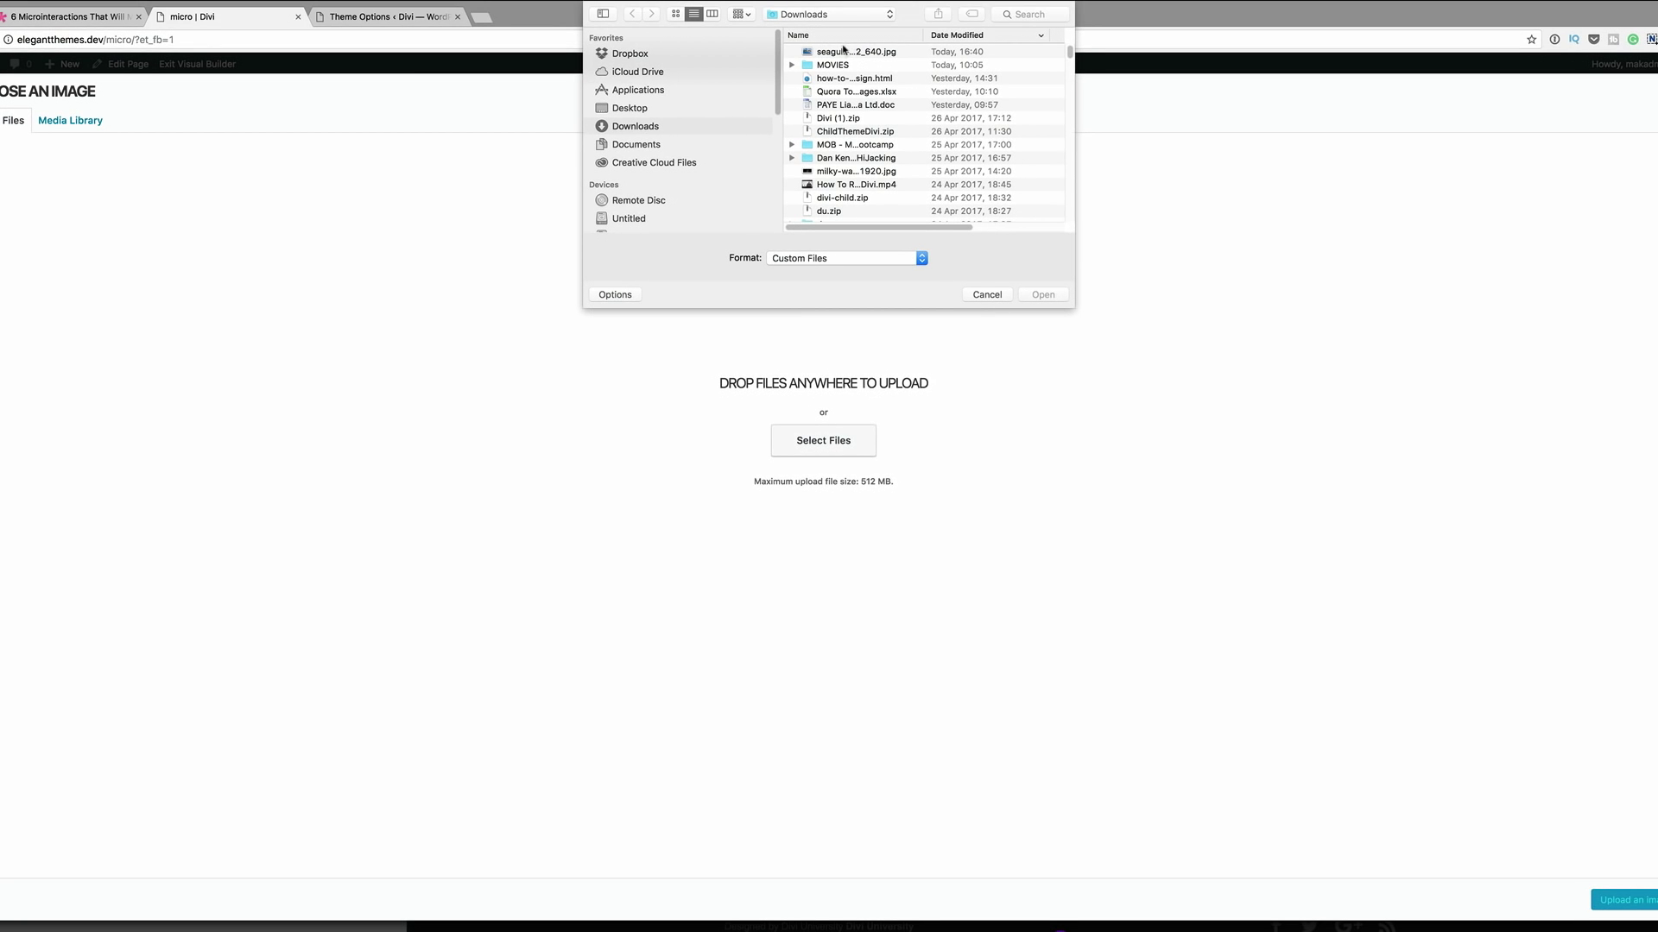
pyautogui.doubleClick(840, 51)
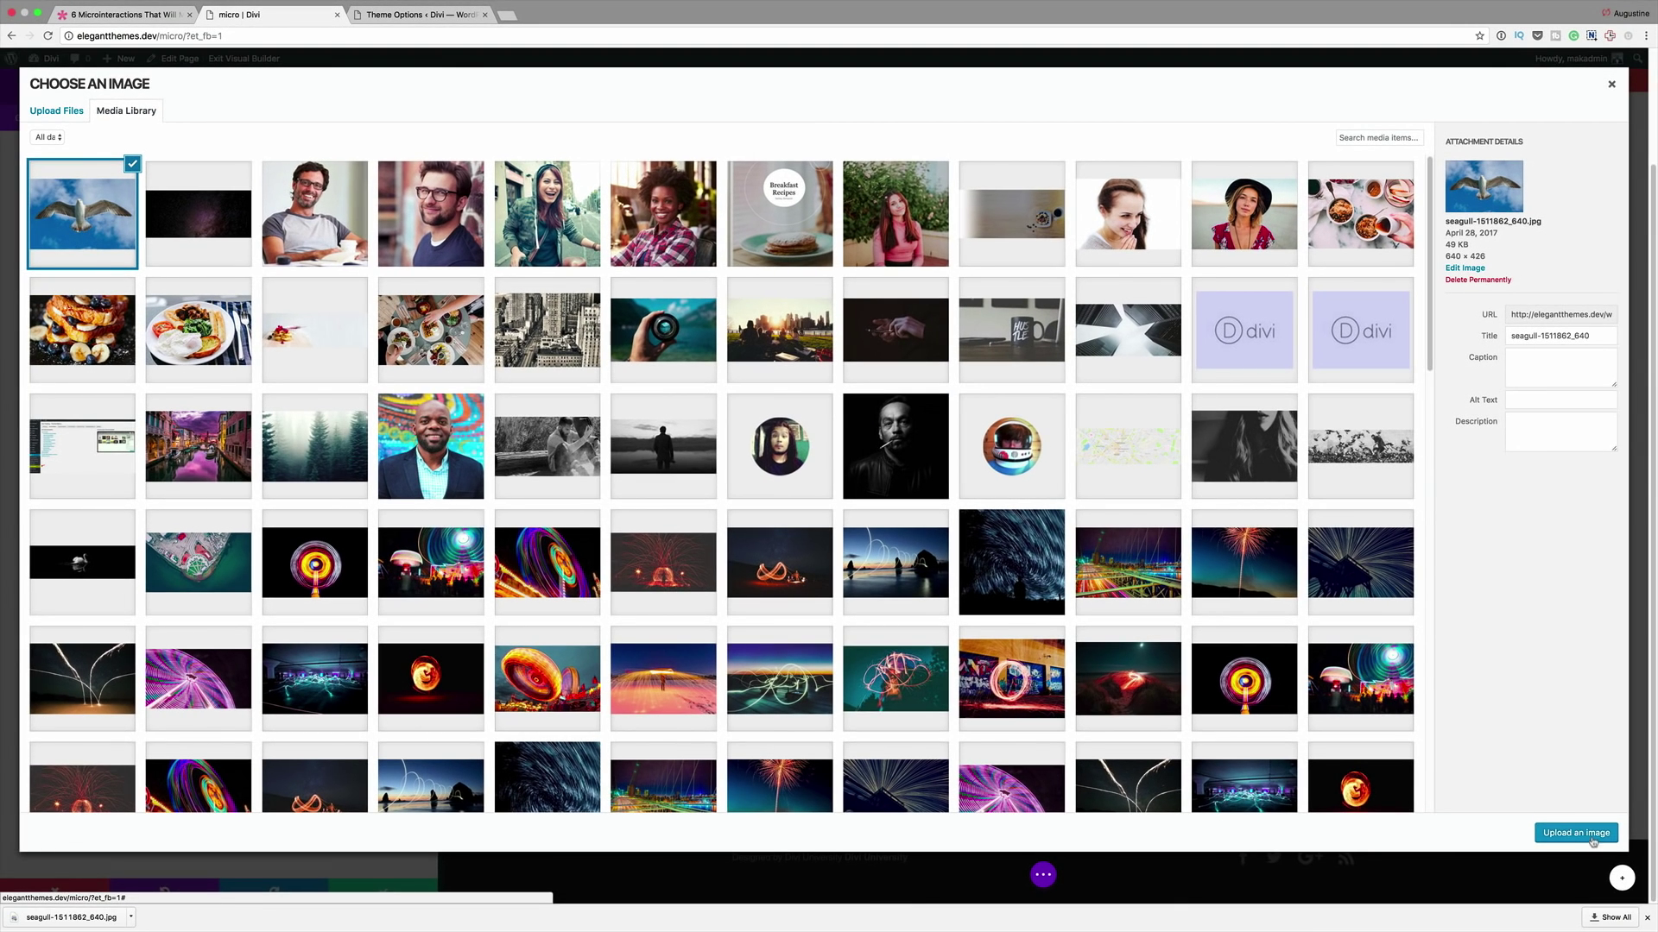
pyautogui.click(1593, 840)
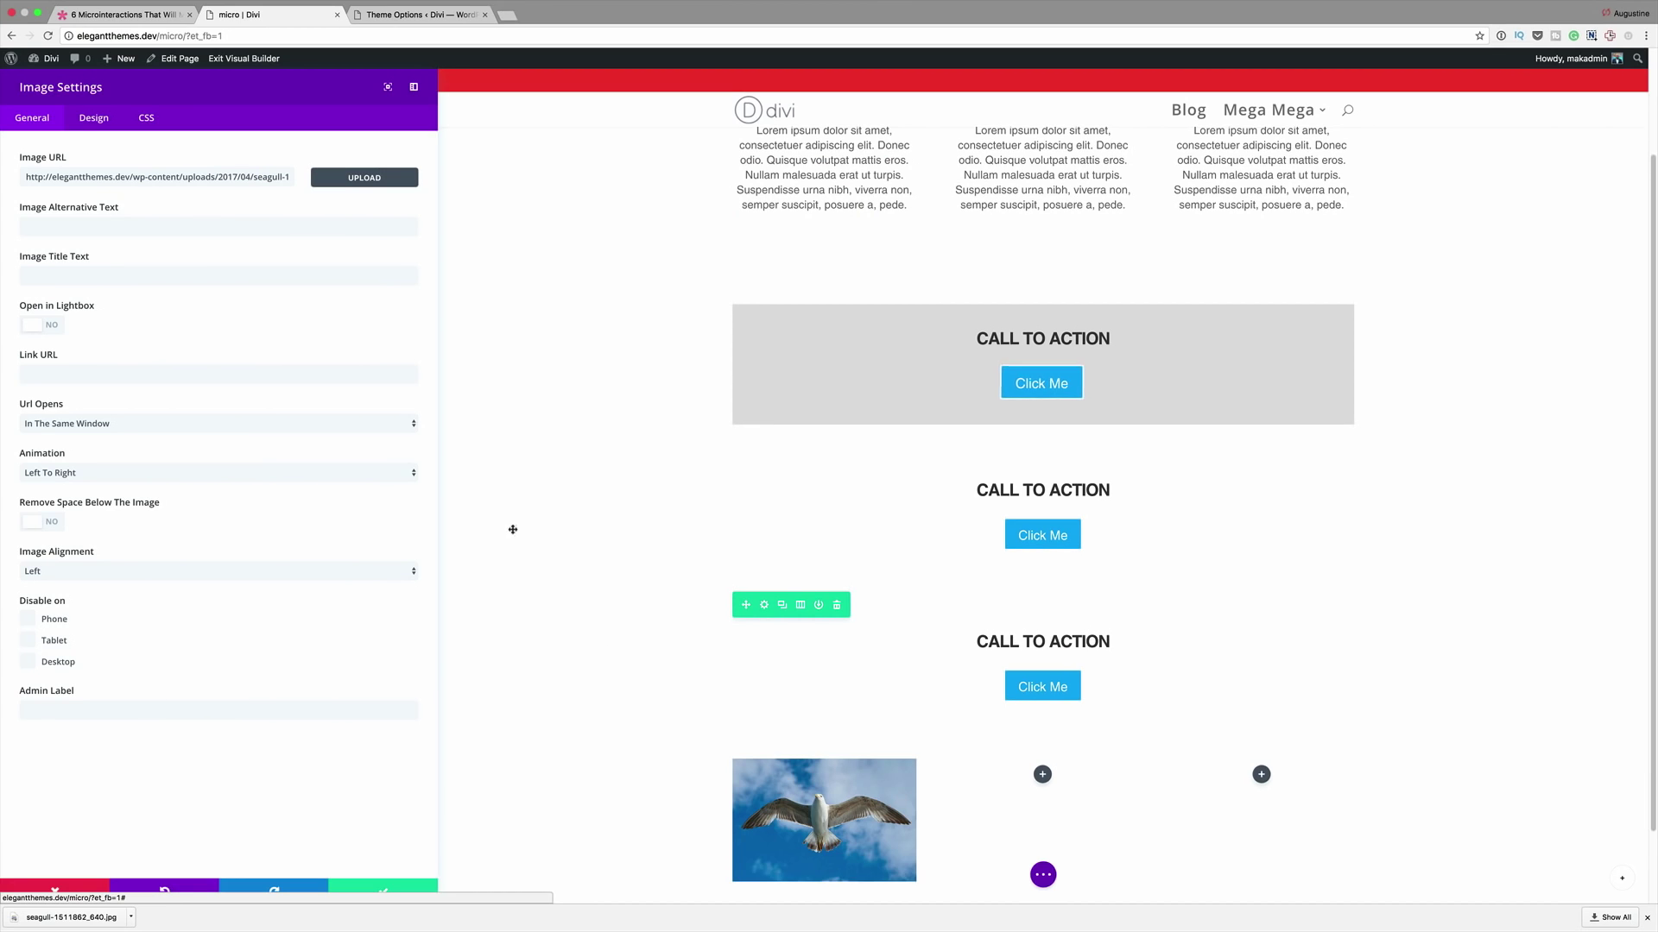
# - Set the image to open in a lightbox, give it the CSS class "tilt" and save its settings
pyautogui.click(53, 325)
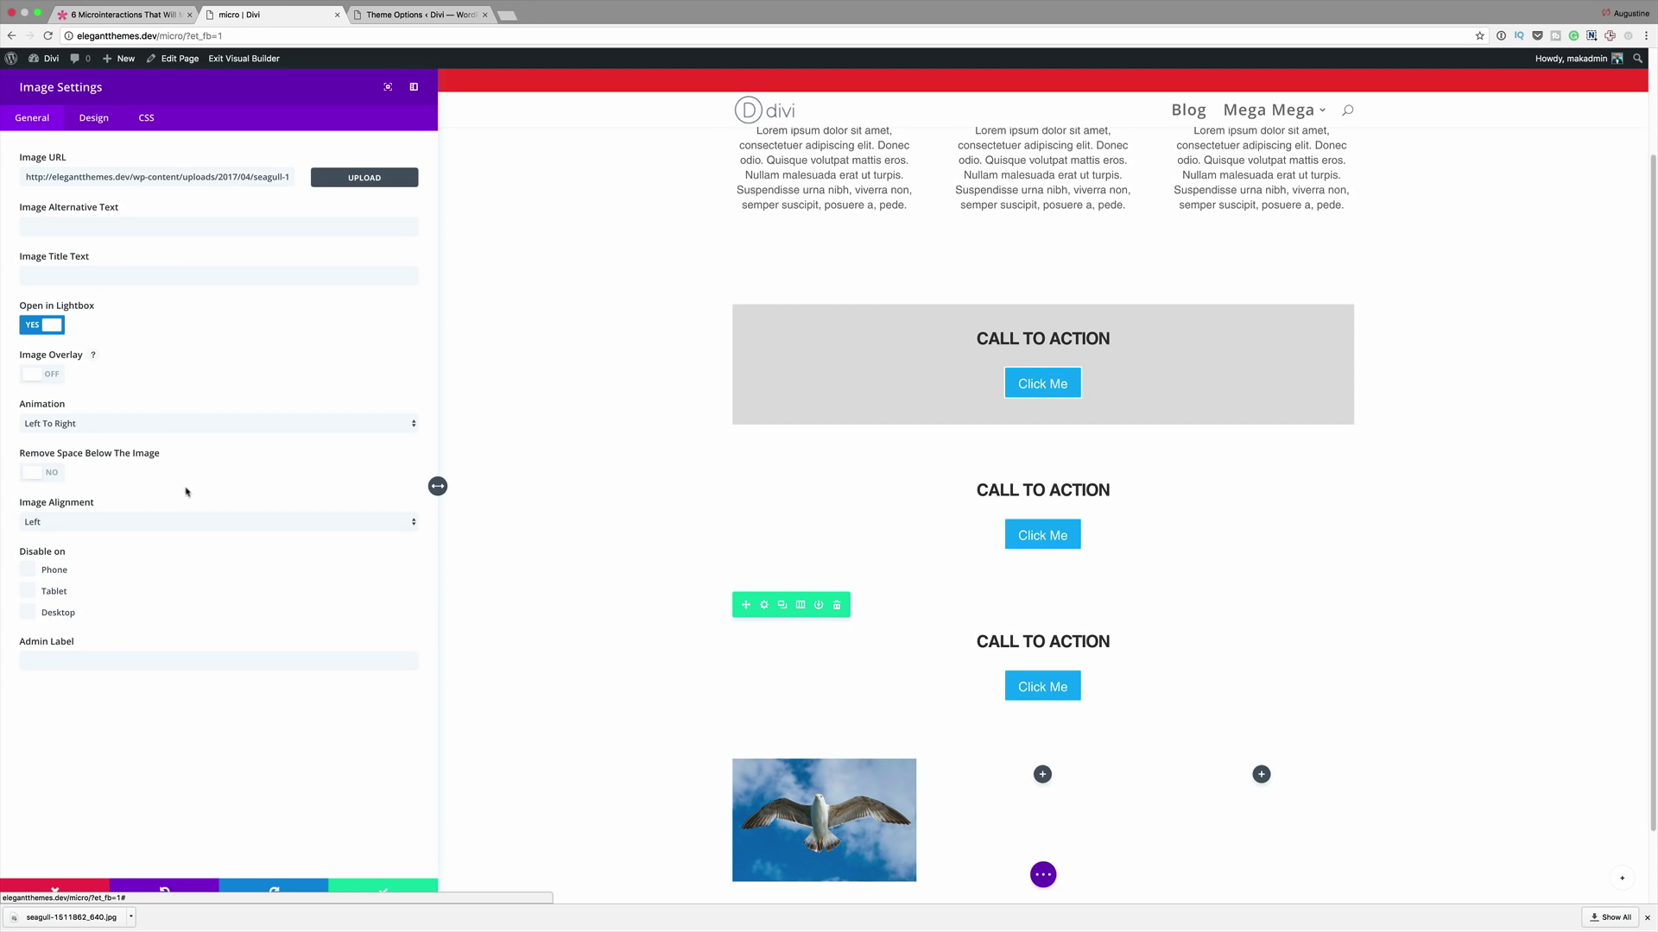
pyautogui.click(147, 119)
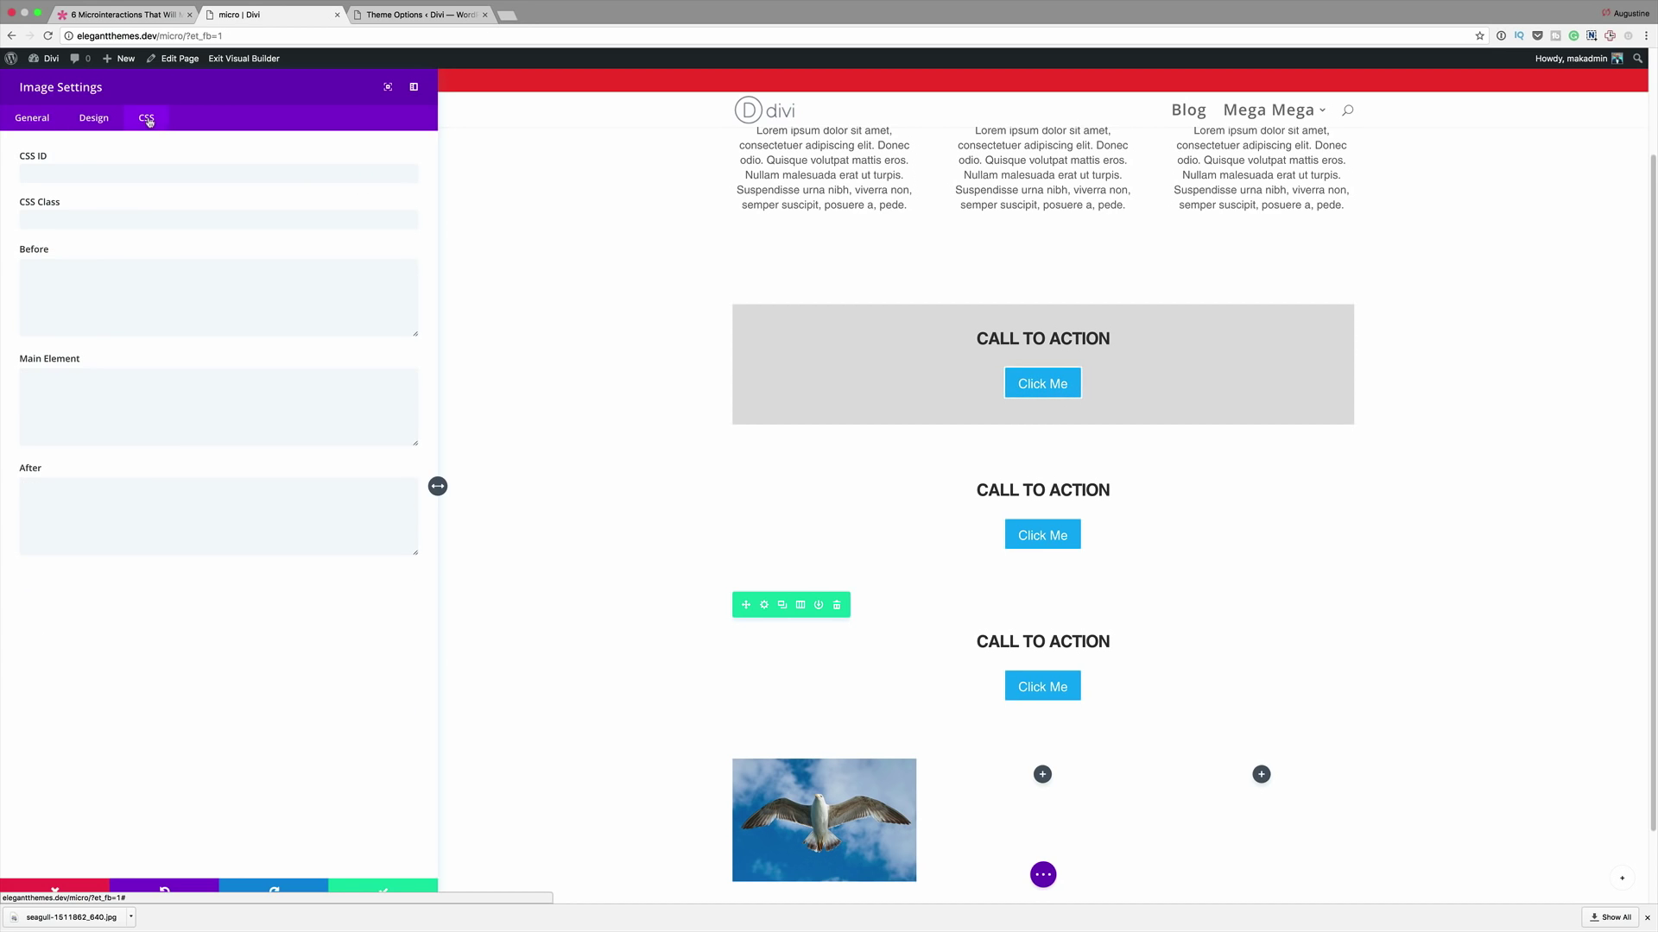
pyautogui.click(64, 218)
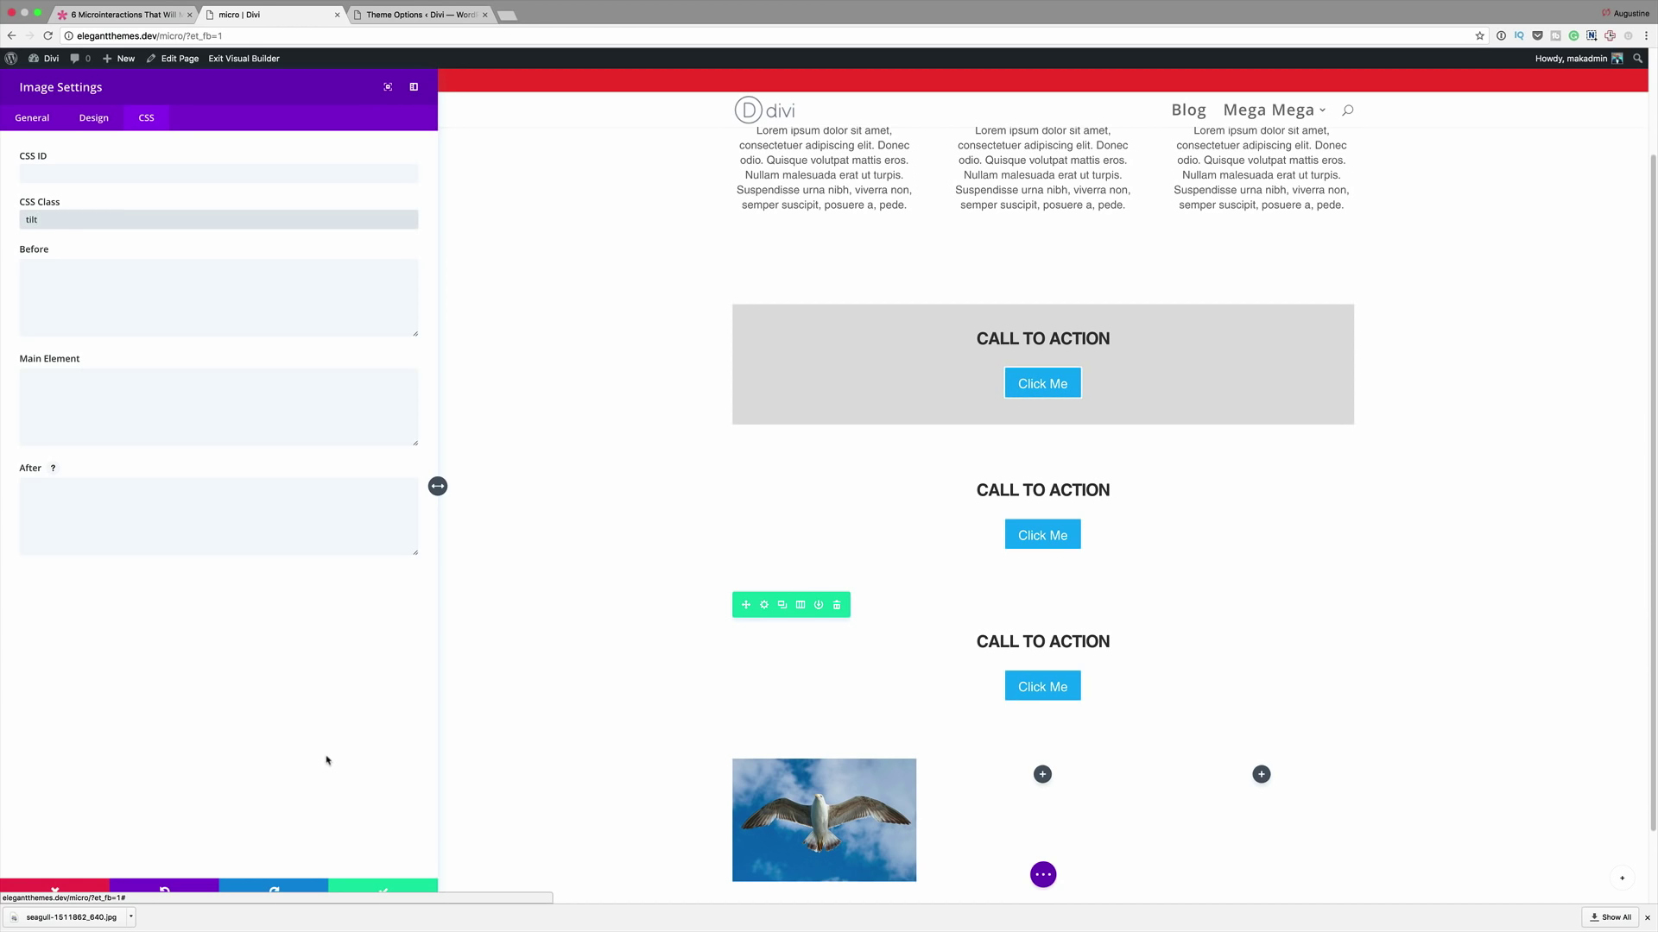
pyautogui.scroll(-1, 654, 726)
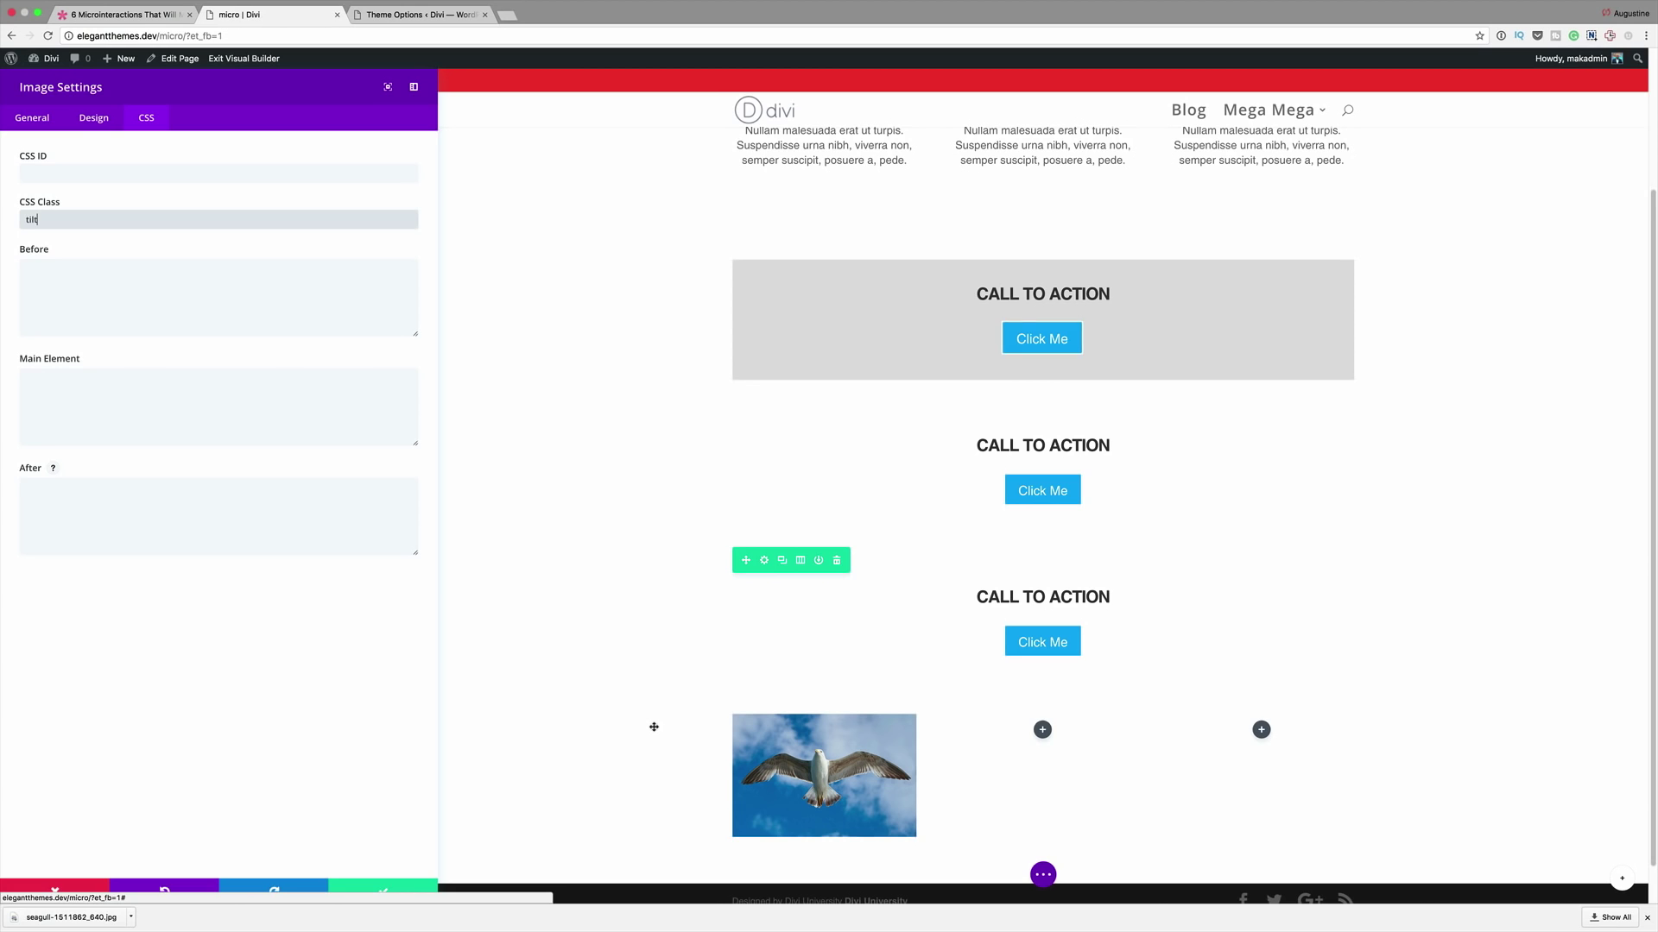
pyautogui.click(383, 895)
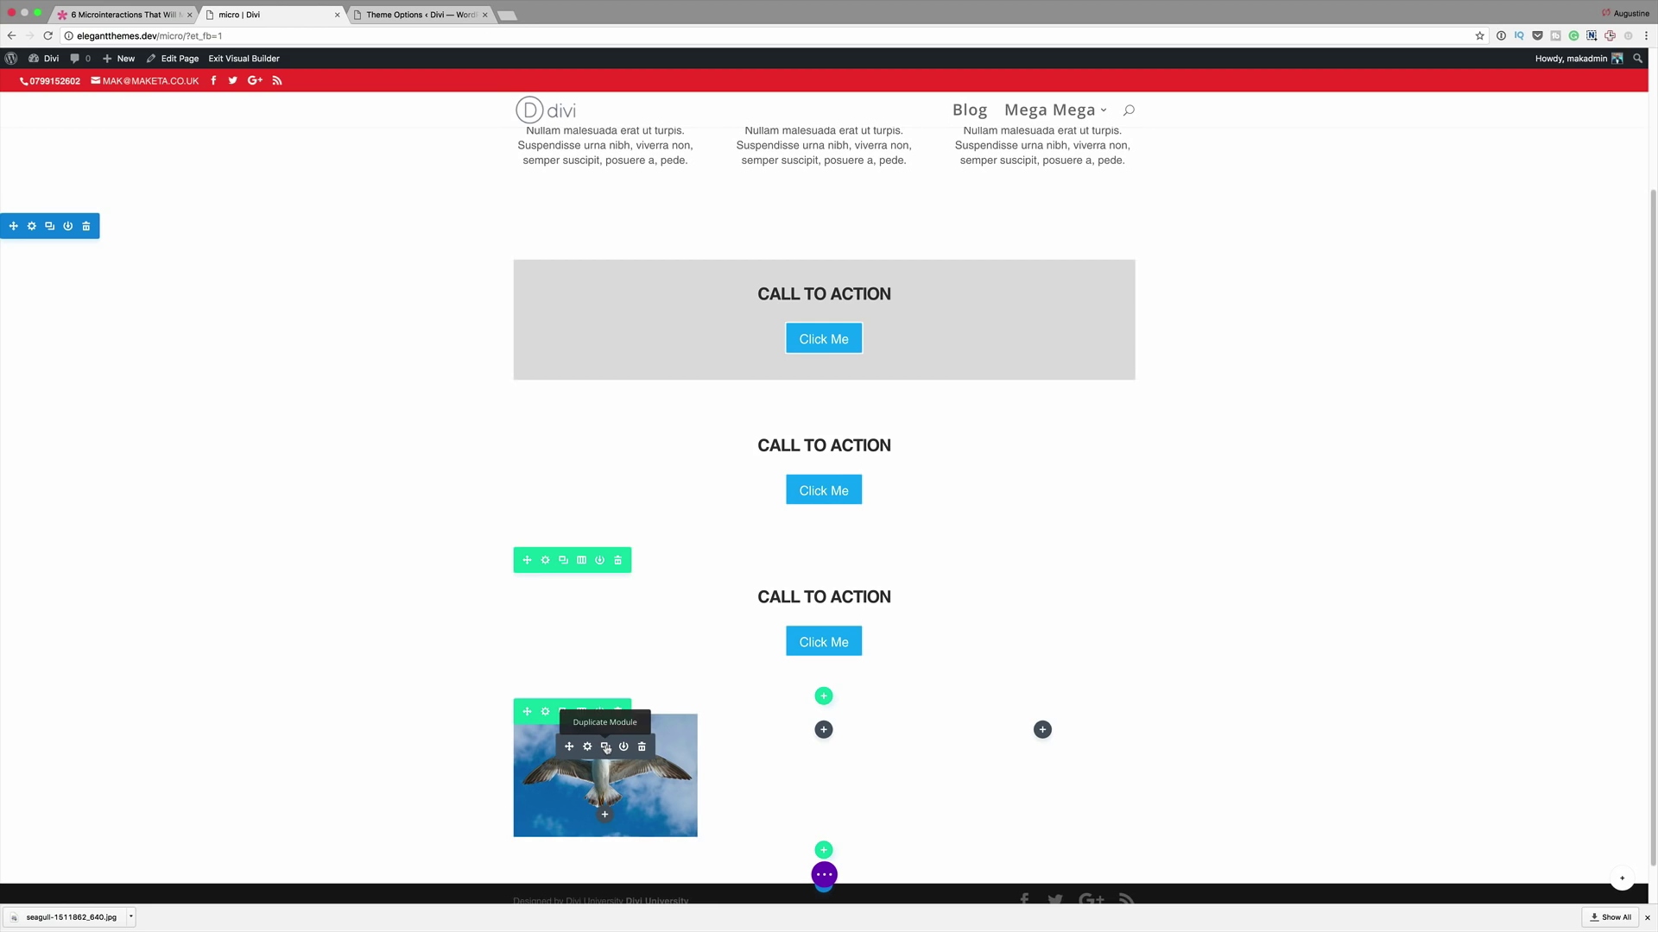
# - Duplicate the seagull image twice, place one copy in each of the row's empty columns, and exit the visual builder
pyautogui.click(607, 749)
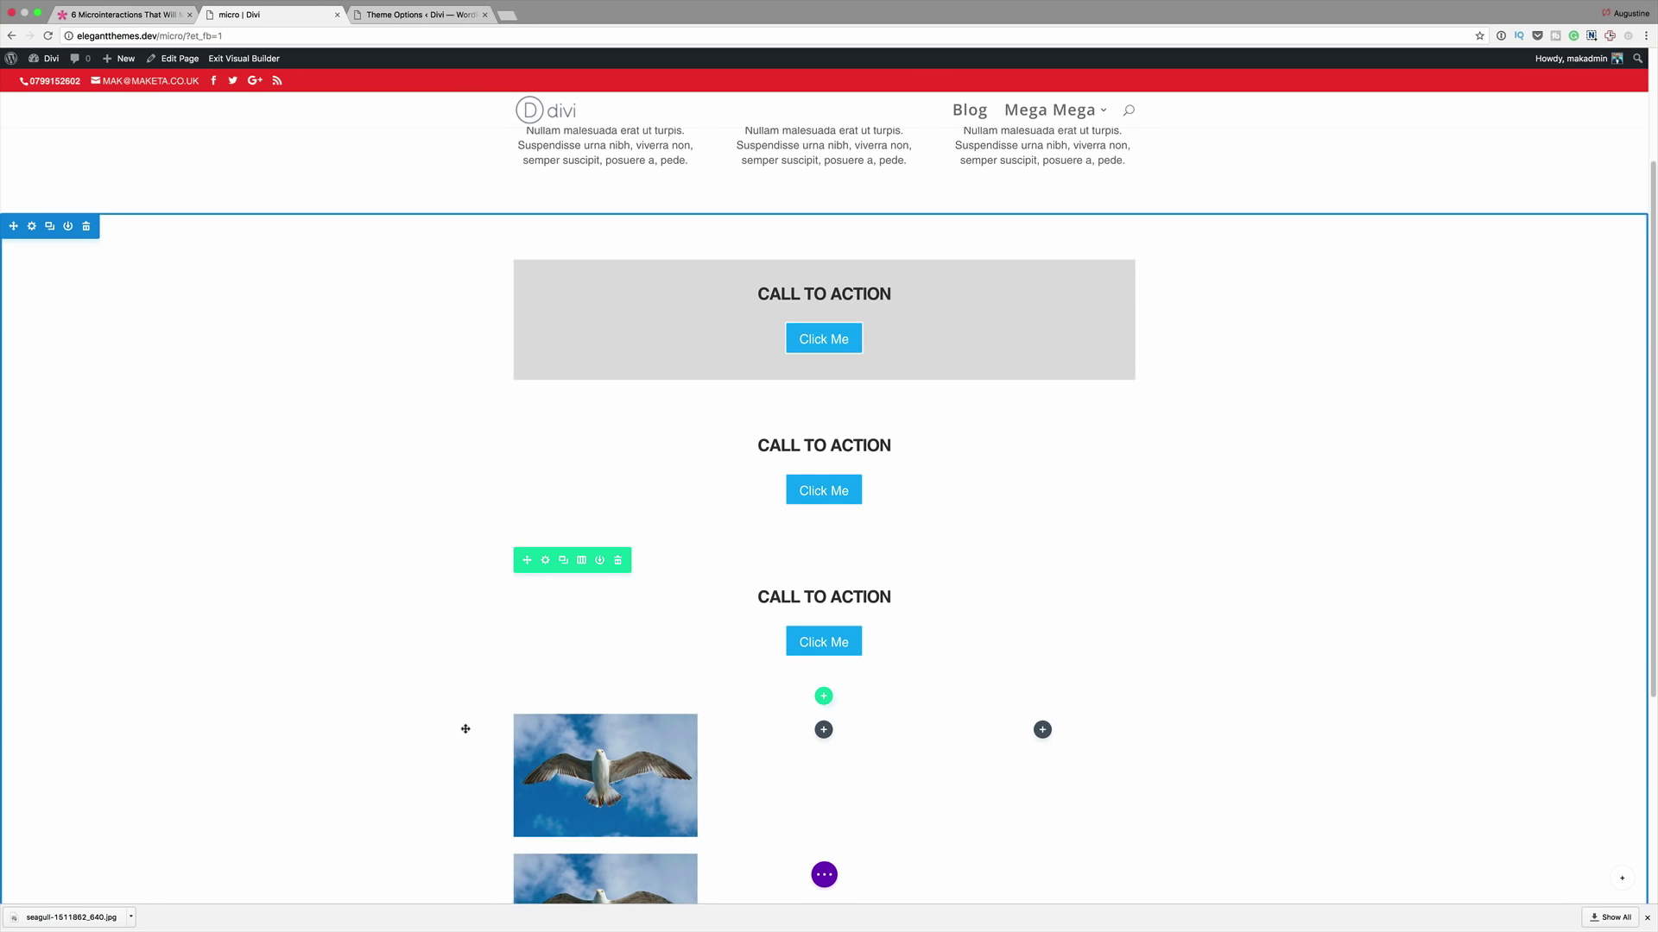
pyautogui.scroll(-3, 465, 730)
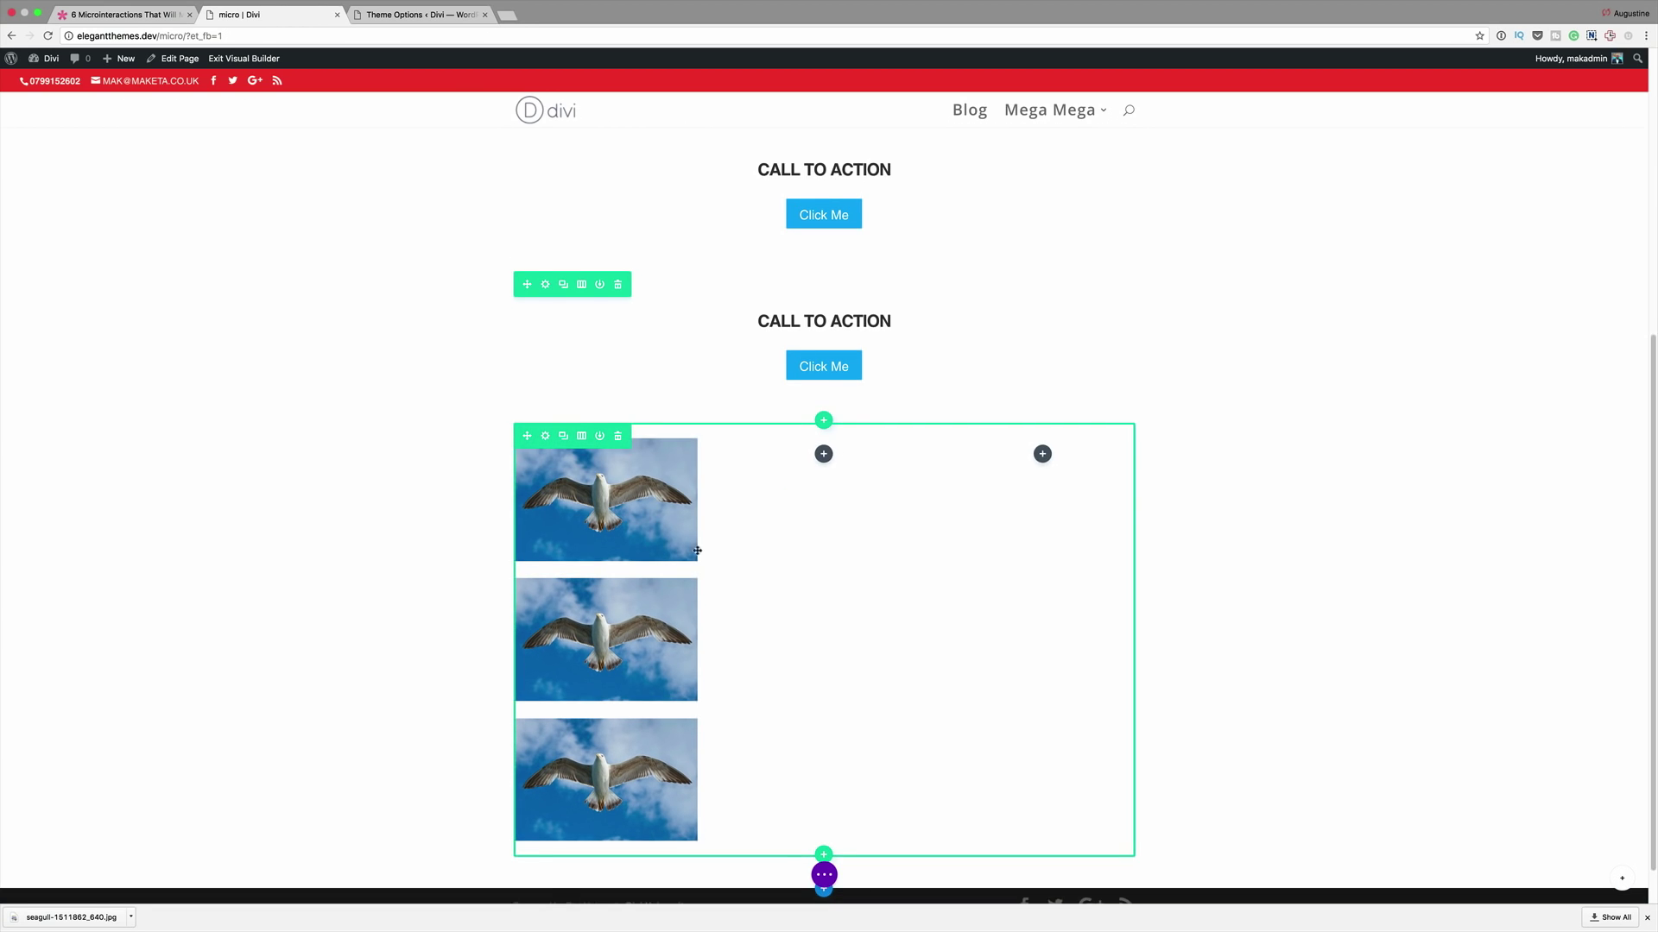
pyautogui.moveTo(570, 609); pyautogui.dragTo(760, 580)
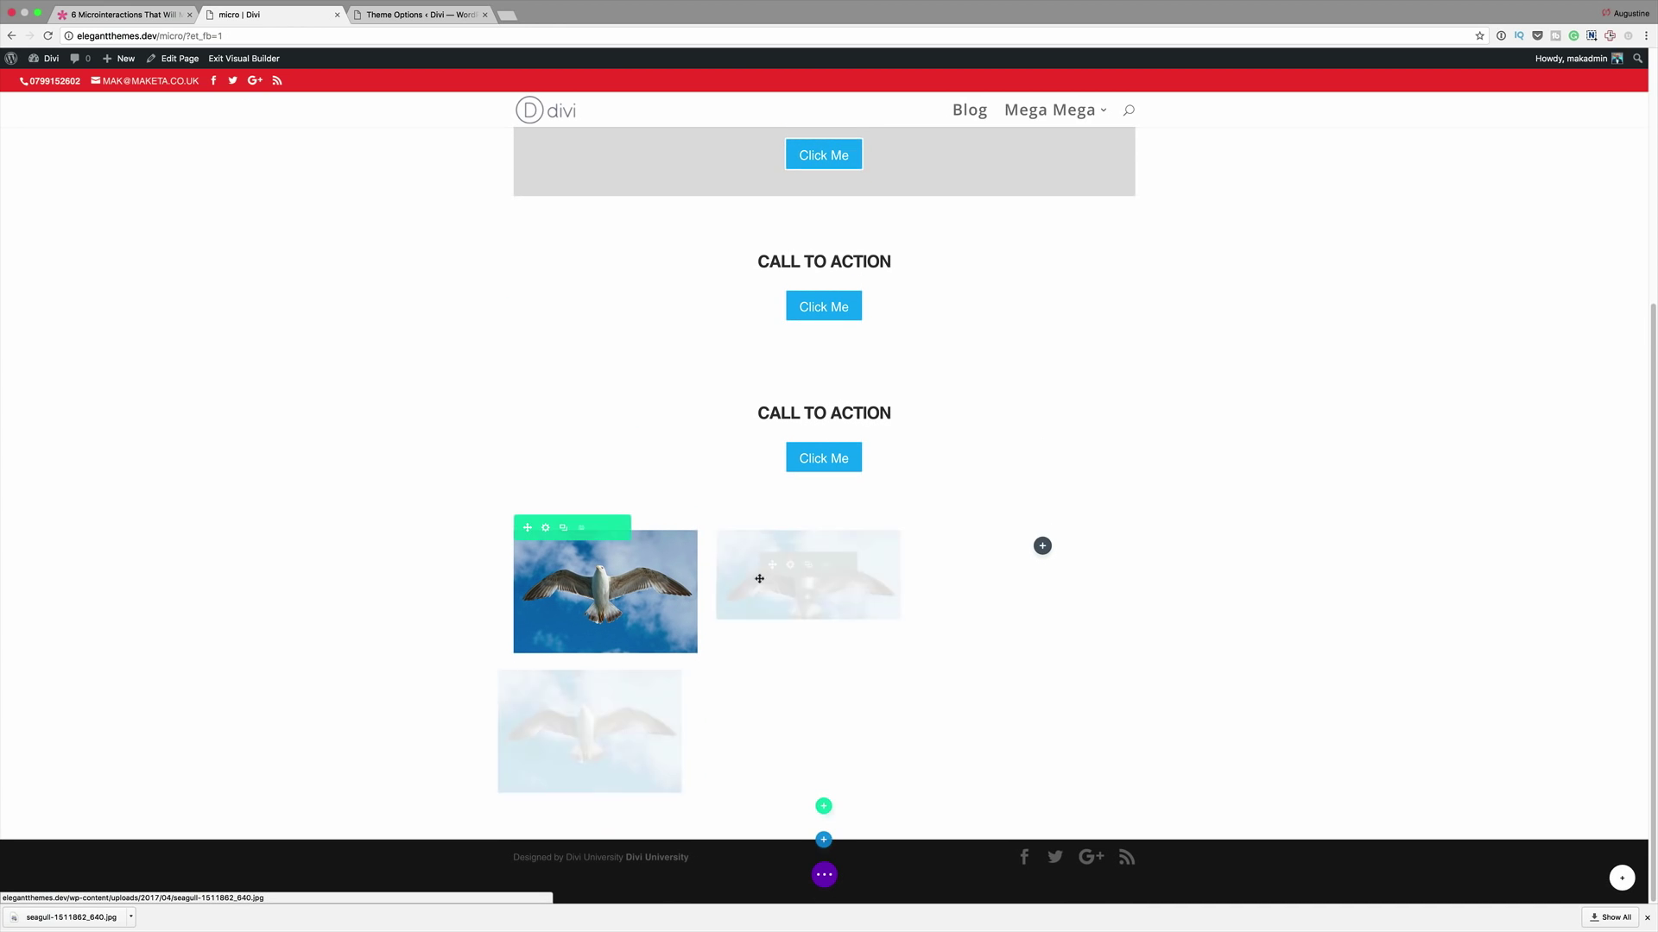
pyautogui.moveTo(566, 699); pyautogui.dragTo(1015, 682)
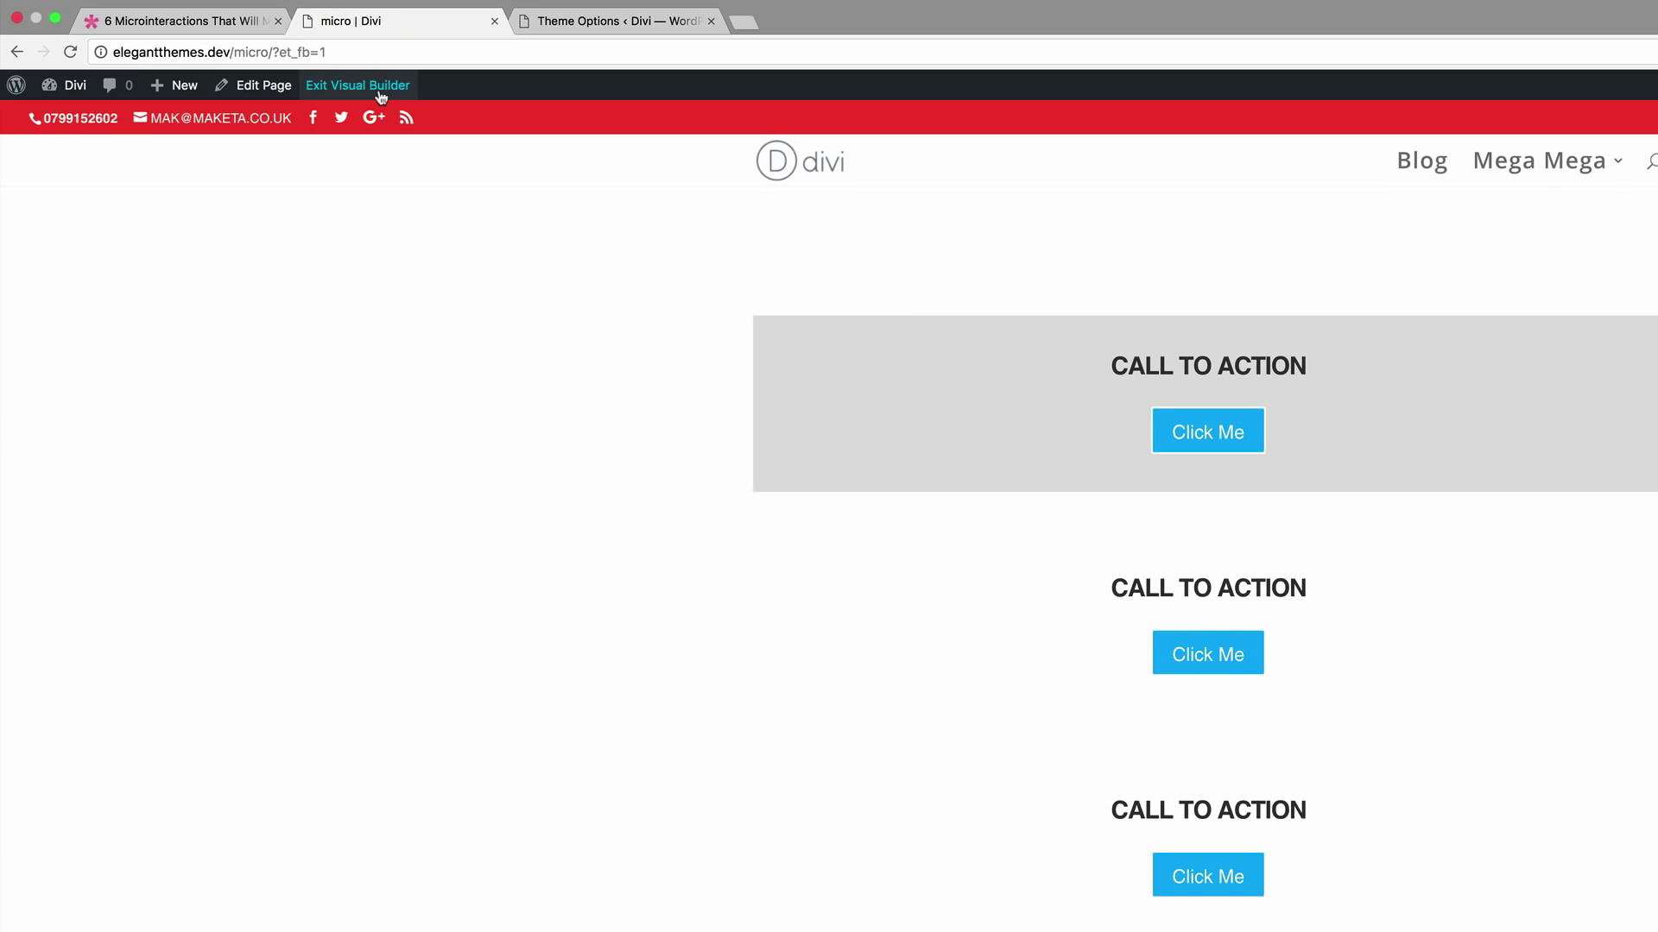
pyautogui.click(259, 58)
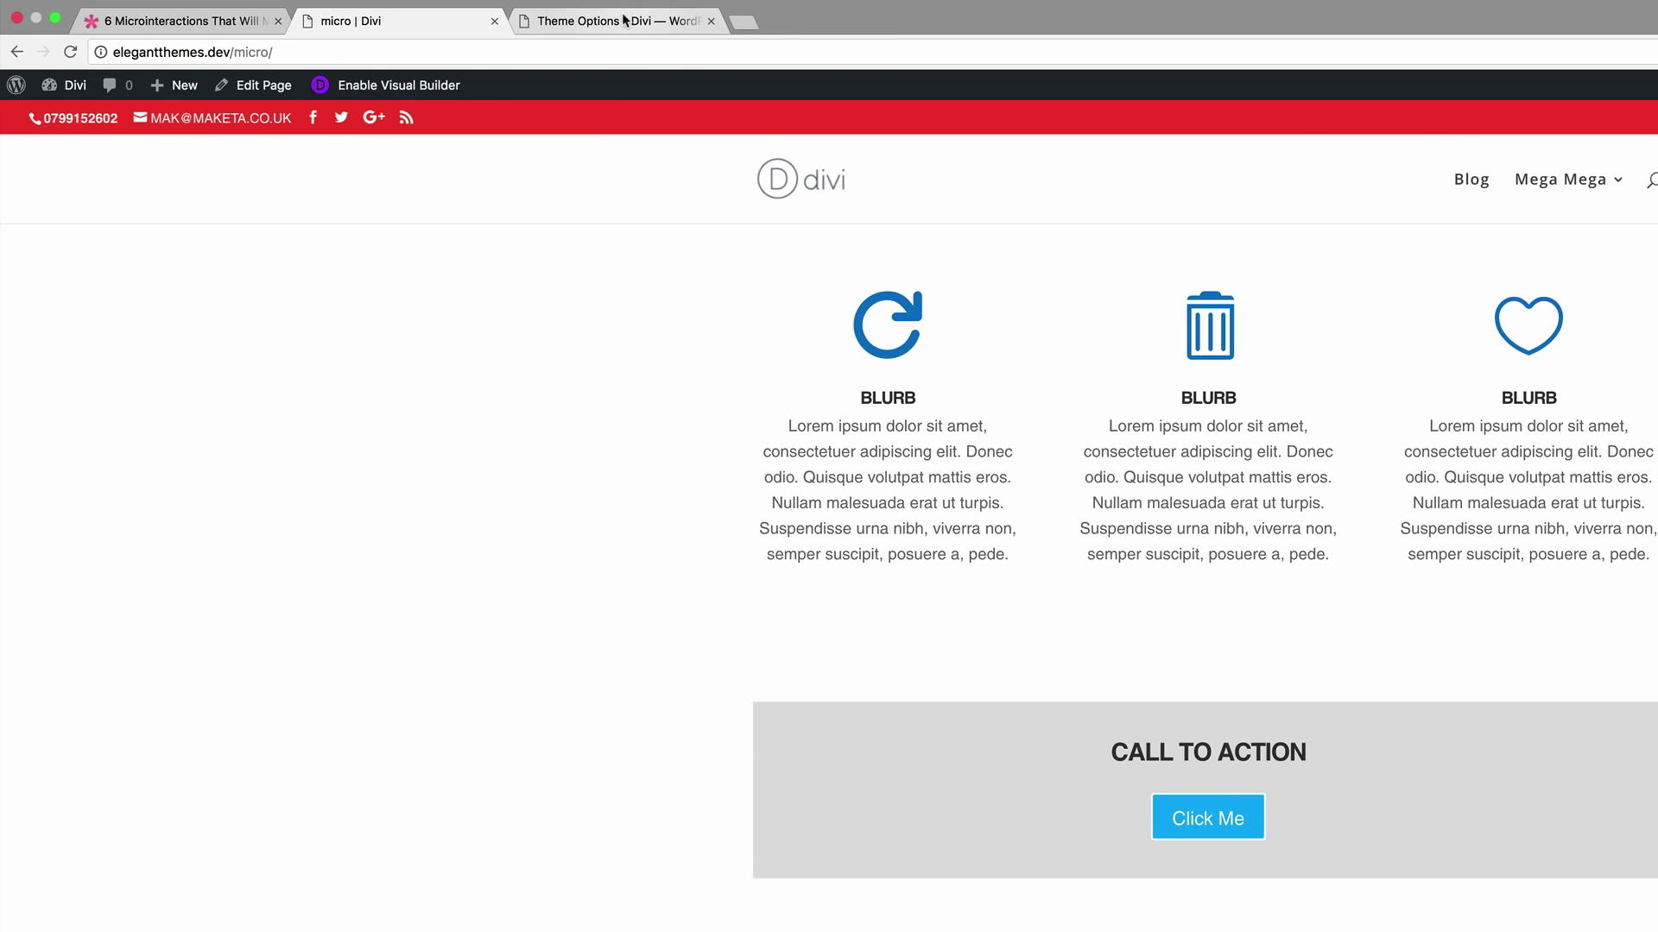
# - Append .tilt image rules to the theme's Custom CSS with 0.2s ease-out transitions, hover rotate(5deg) scale(1.1), box-shadow and 1px solid #fff border, and save
pyautogui.click(625, 19)
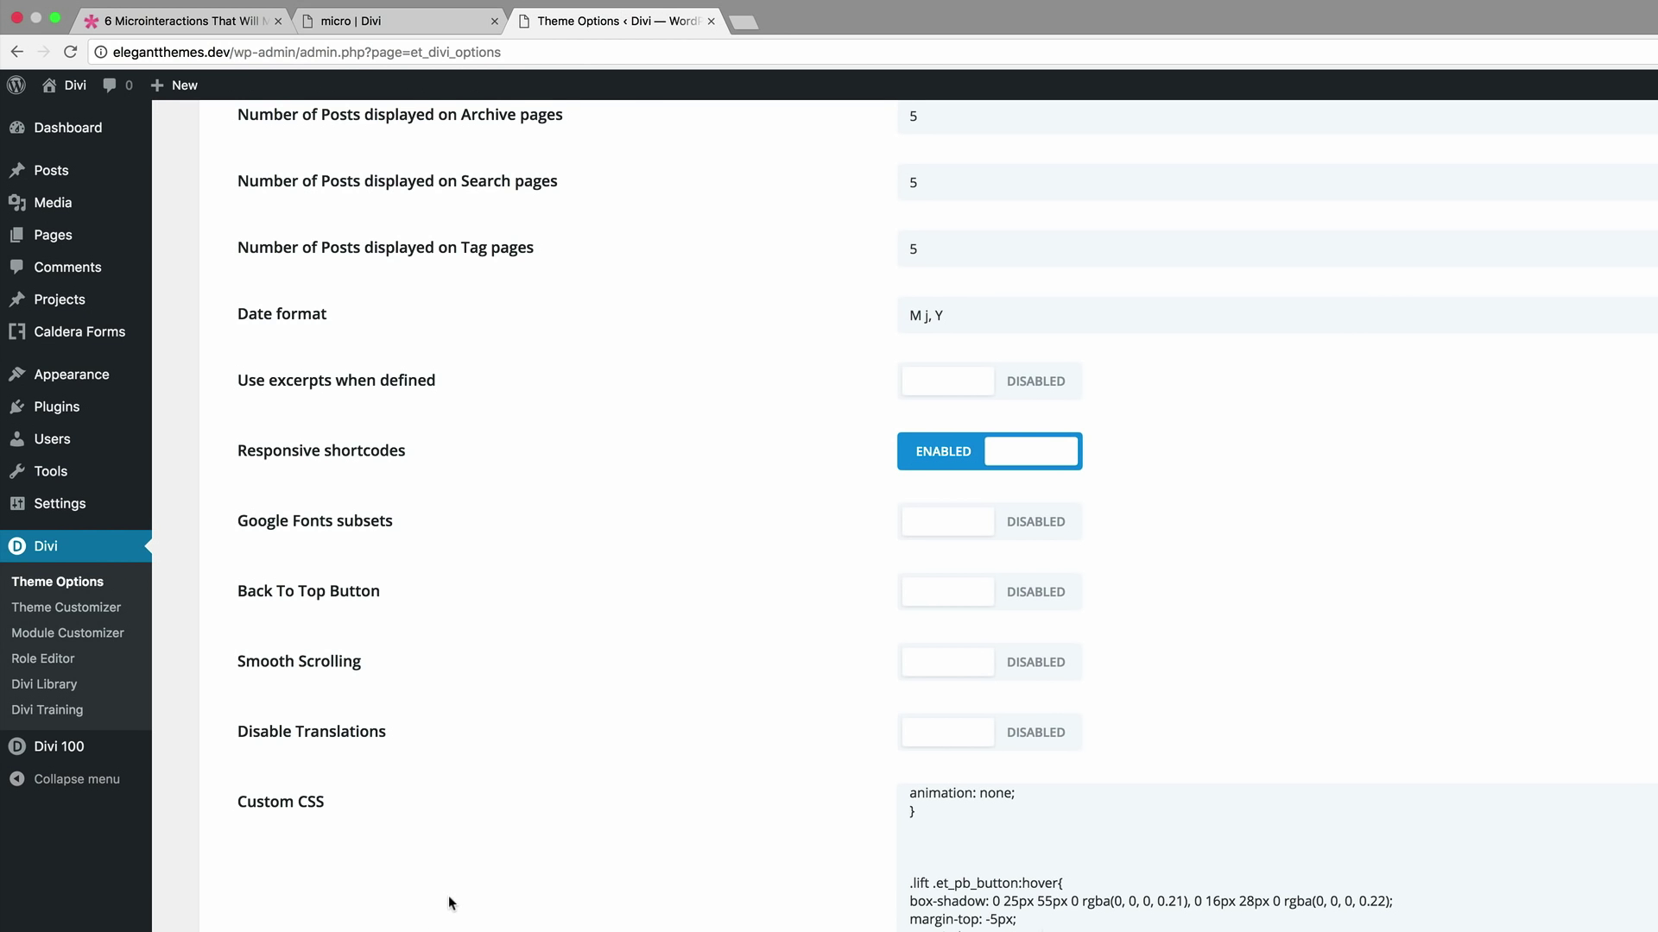
pyautogui.scroll(-5, 449, 903)
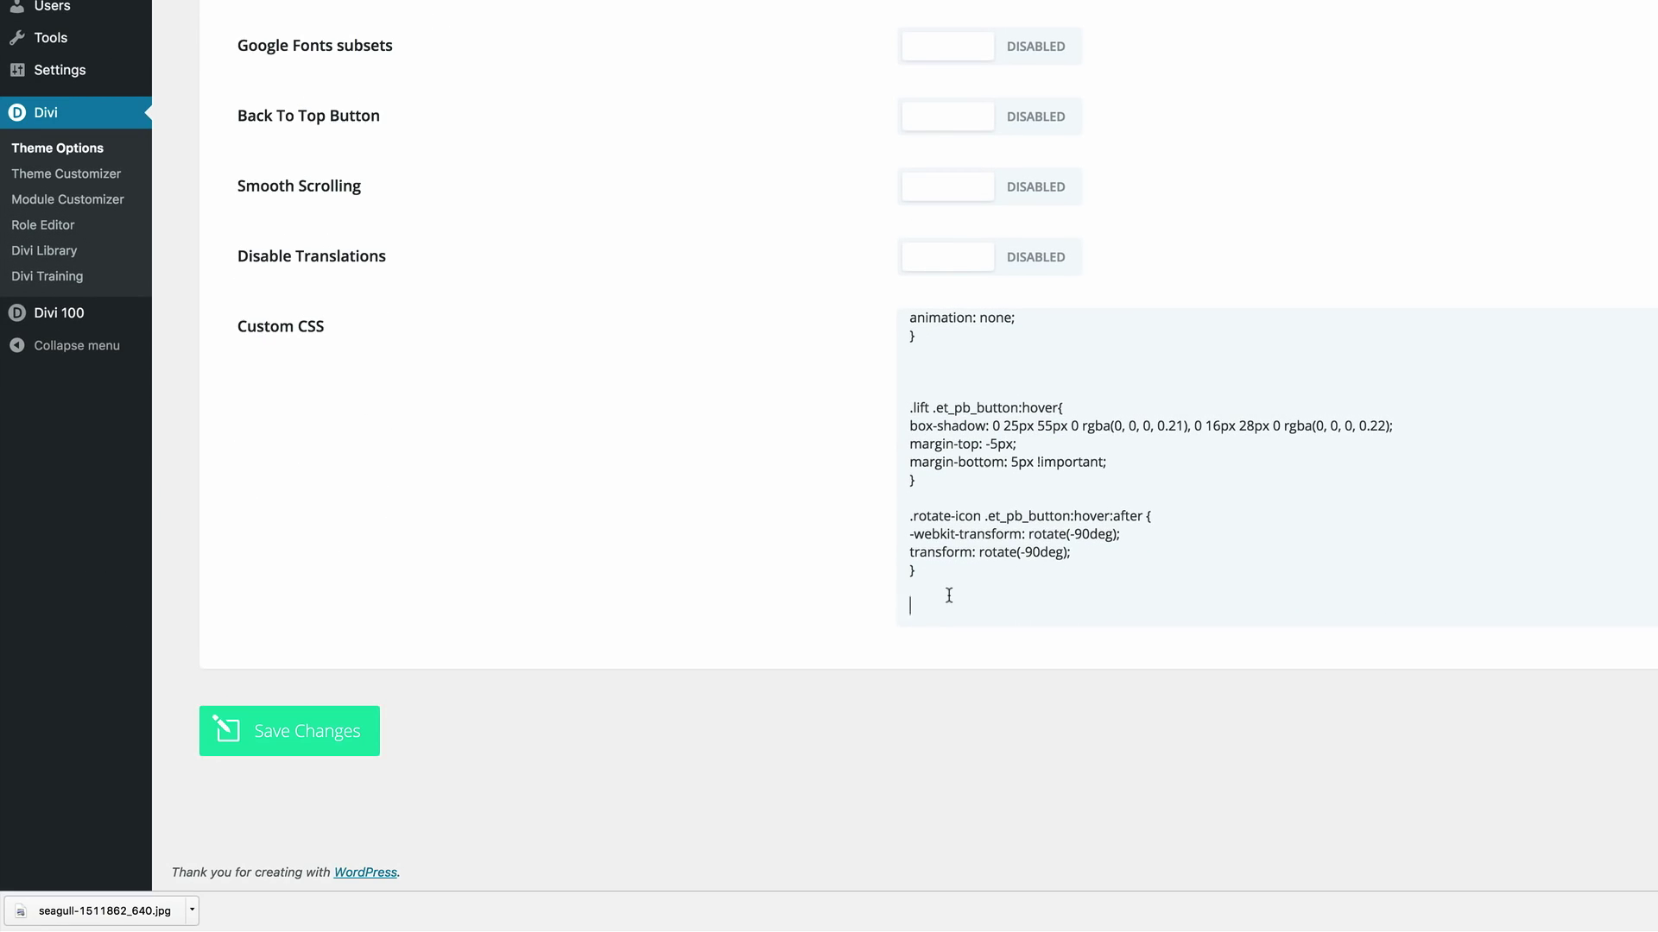
pyautogui.hotkey('ctrl', 'v')
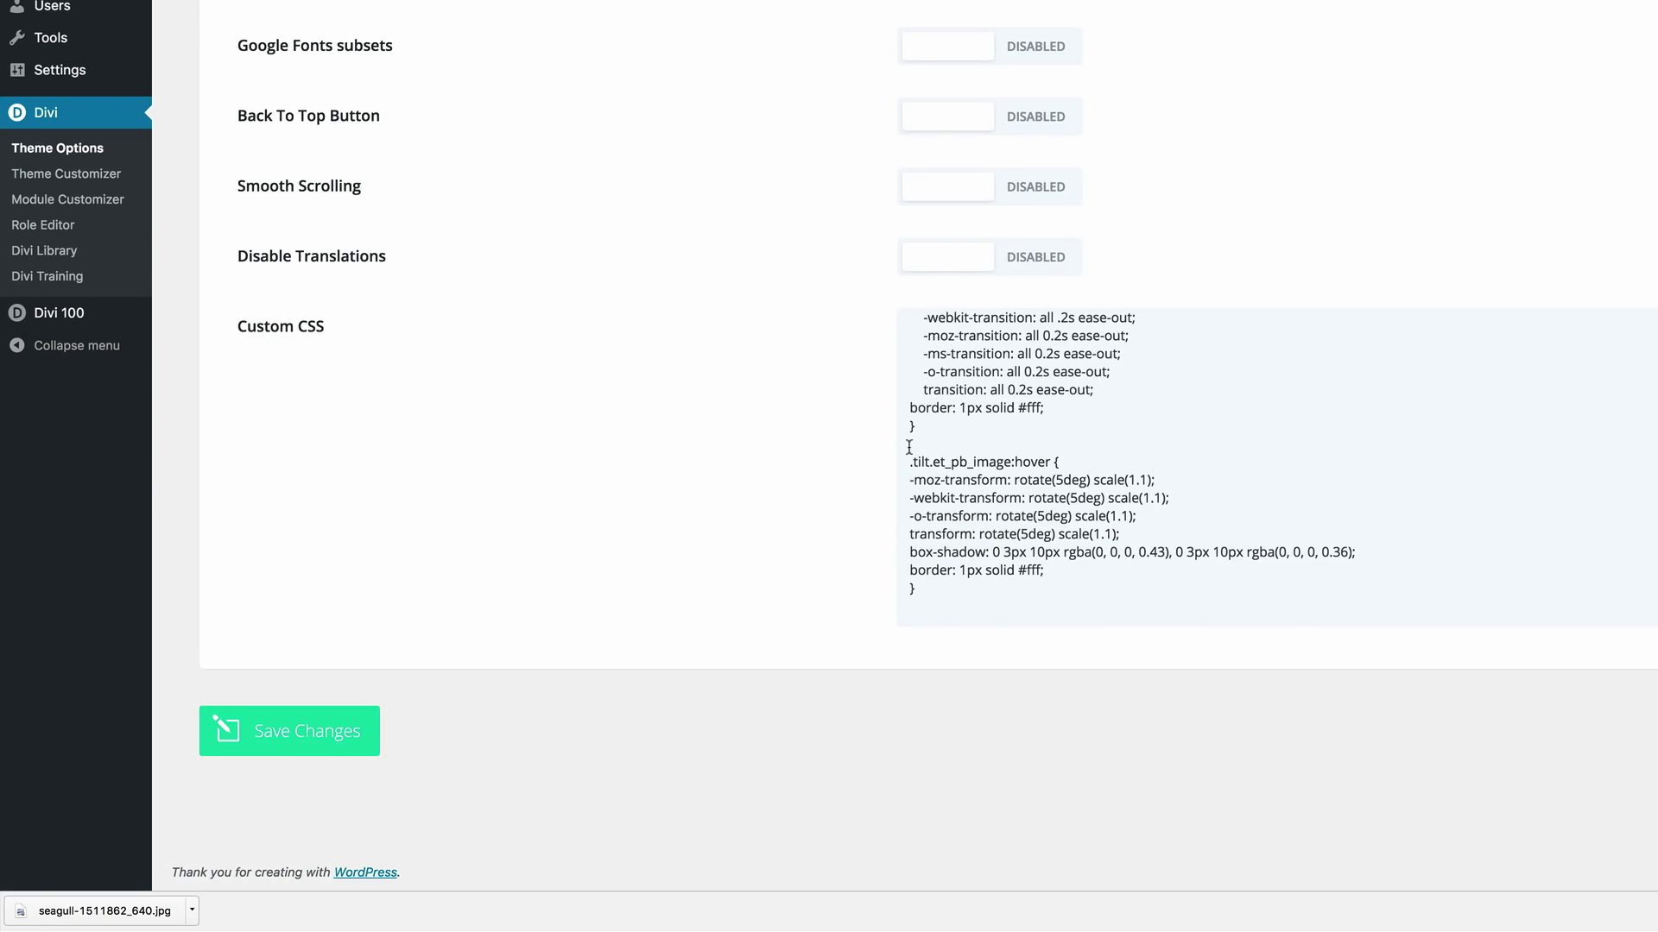
pyautogui.press('Return')
pyautogui.press('Return')
pyautogui.press('Return')
pyautogui.press('Return')
pyautogui.click(330, 735)
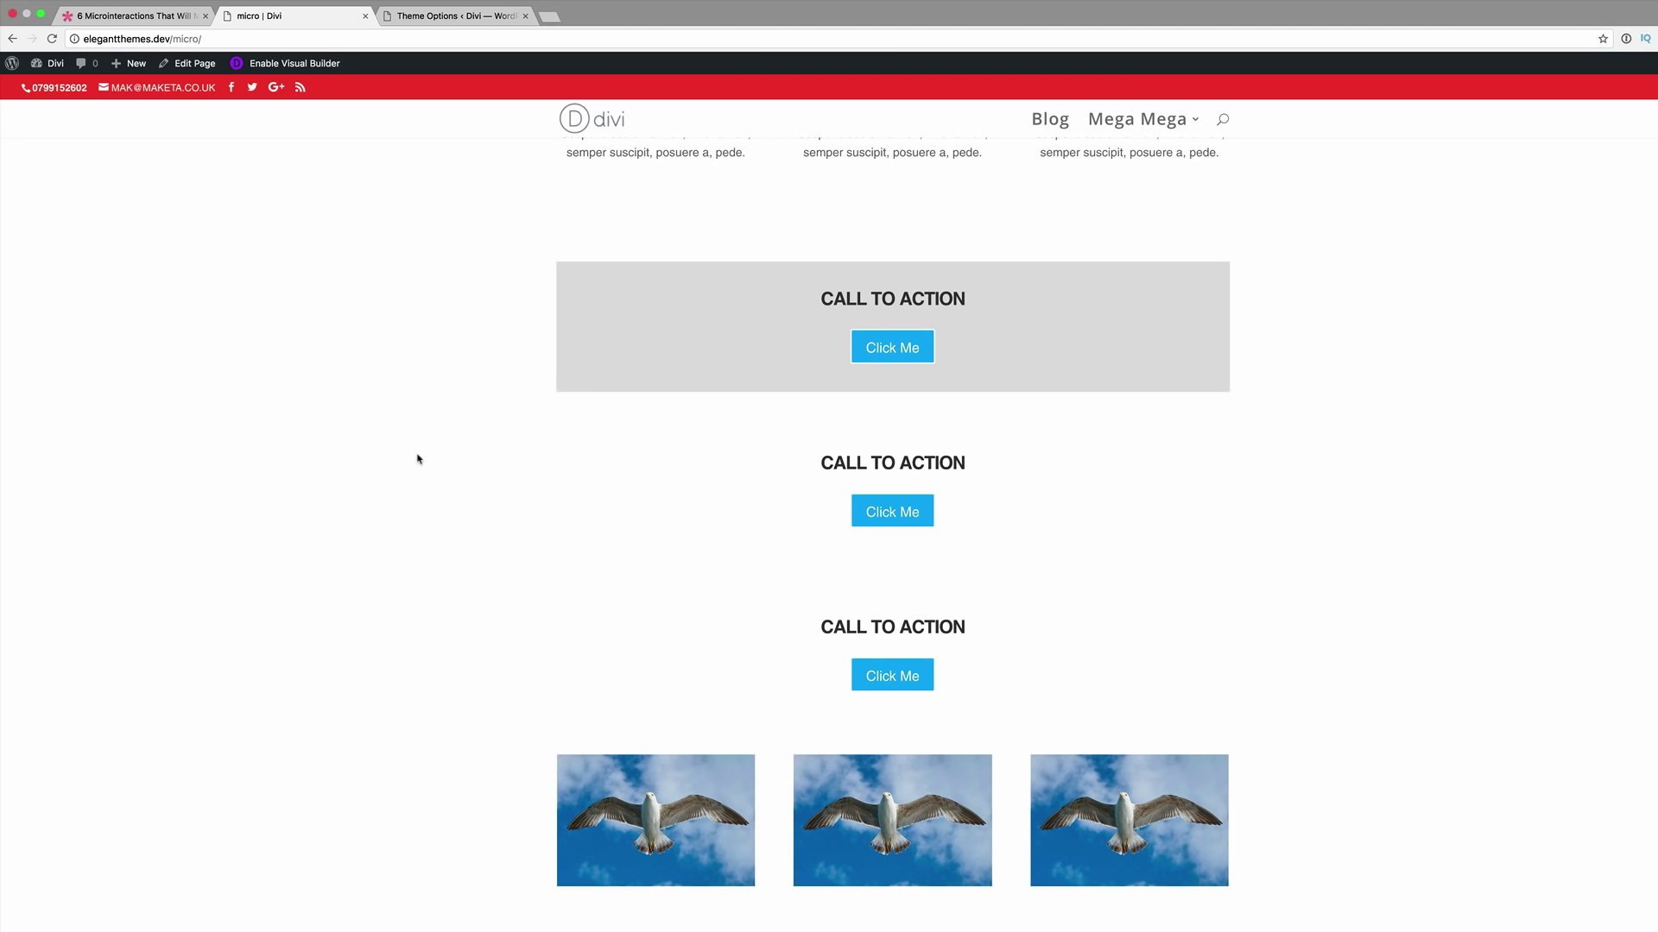
# - Reopen the page in the visual builder and duplicate the row of three seagull images
pyautogui.click(298, 63)
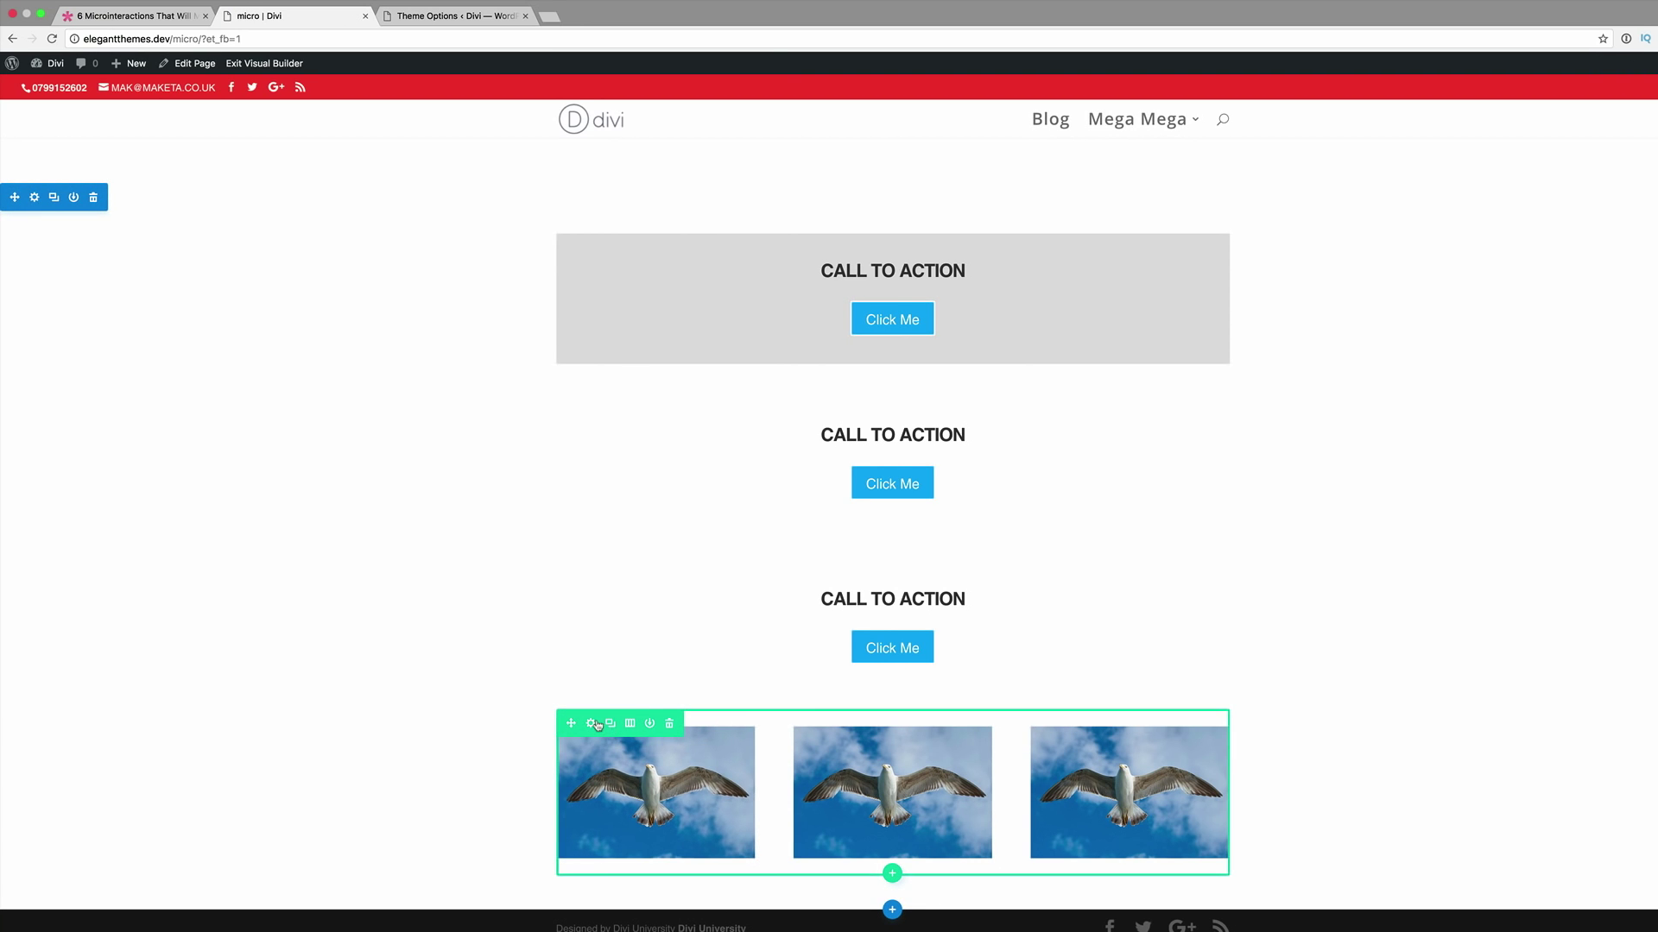
pyautogui.click(610, 723)
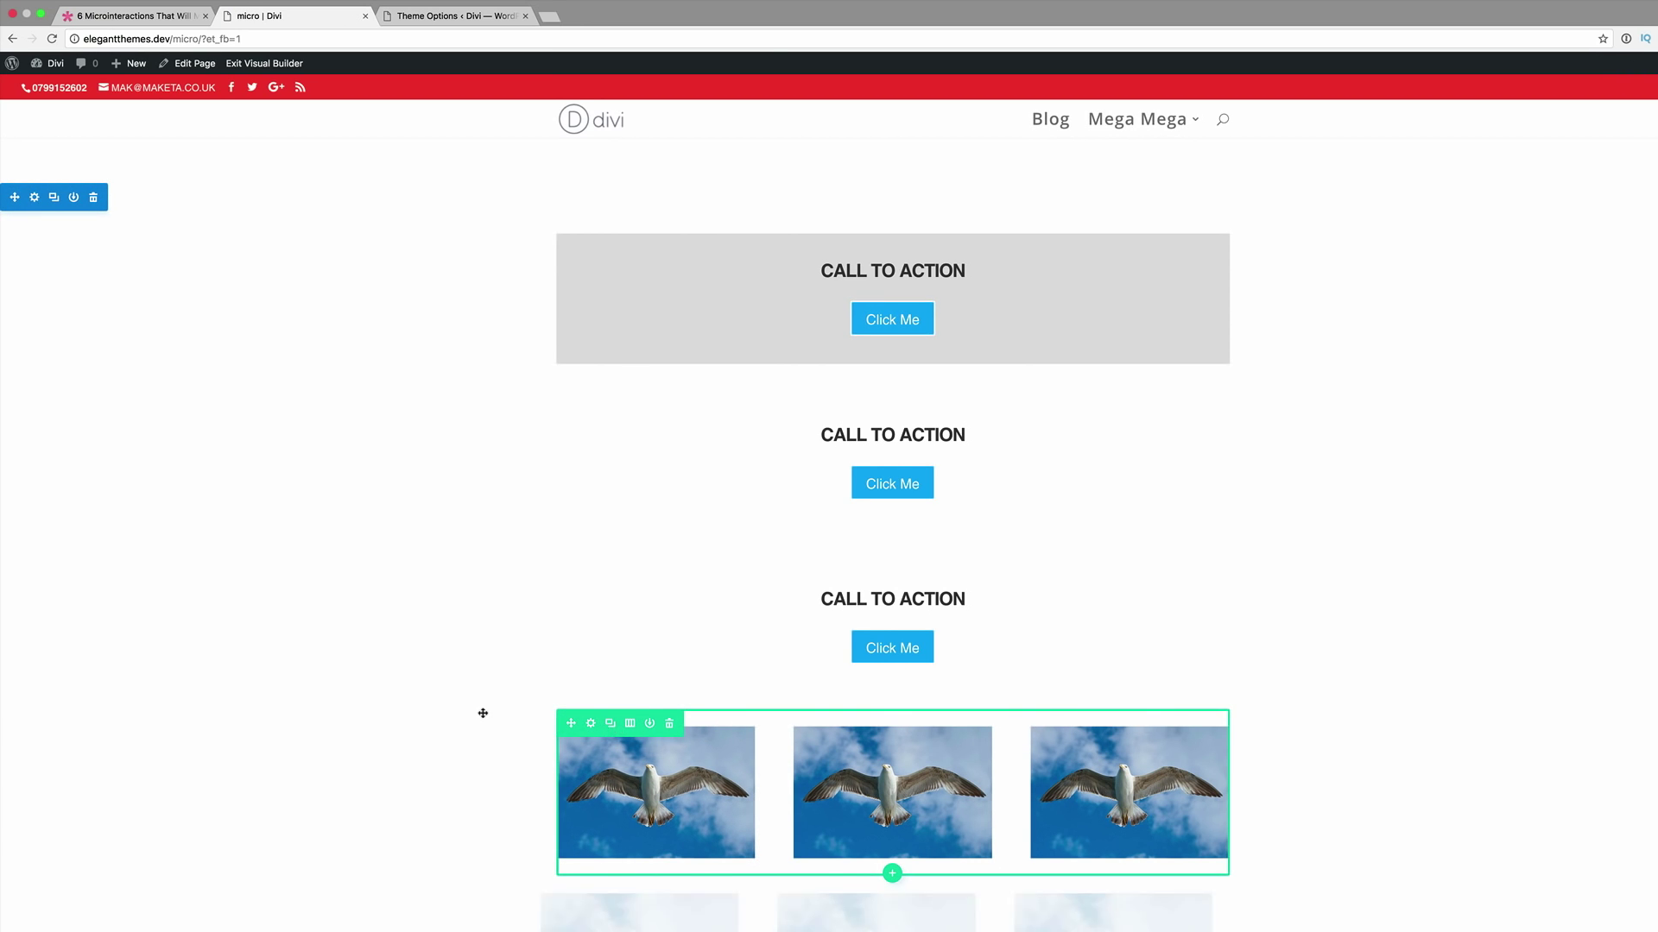
pyautogui.scroll(-3, 479, 713)
# - Set the CSS class of the first image in the duplicated row to "straight" and save its settings
pyautogui.moveTo(609, 758); pyautogui.dragTo(612, 756)
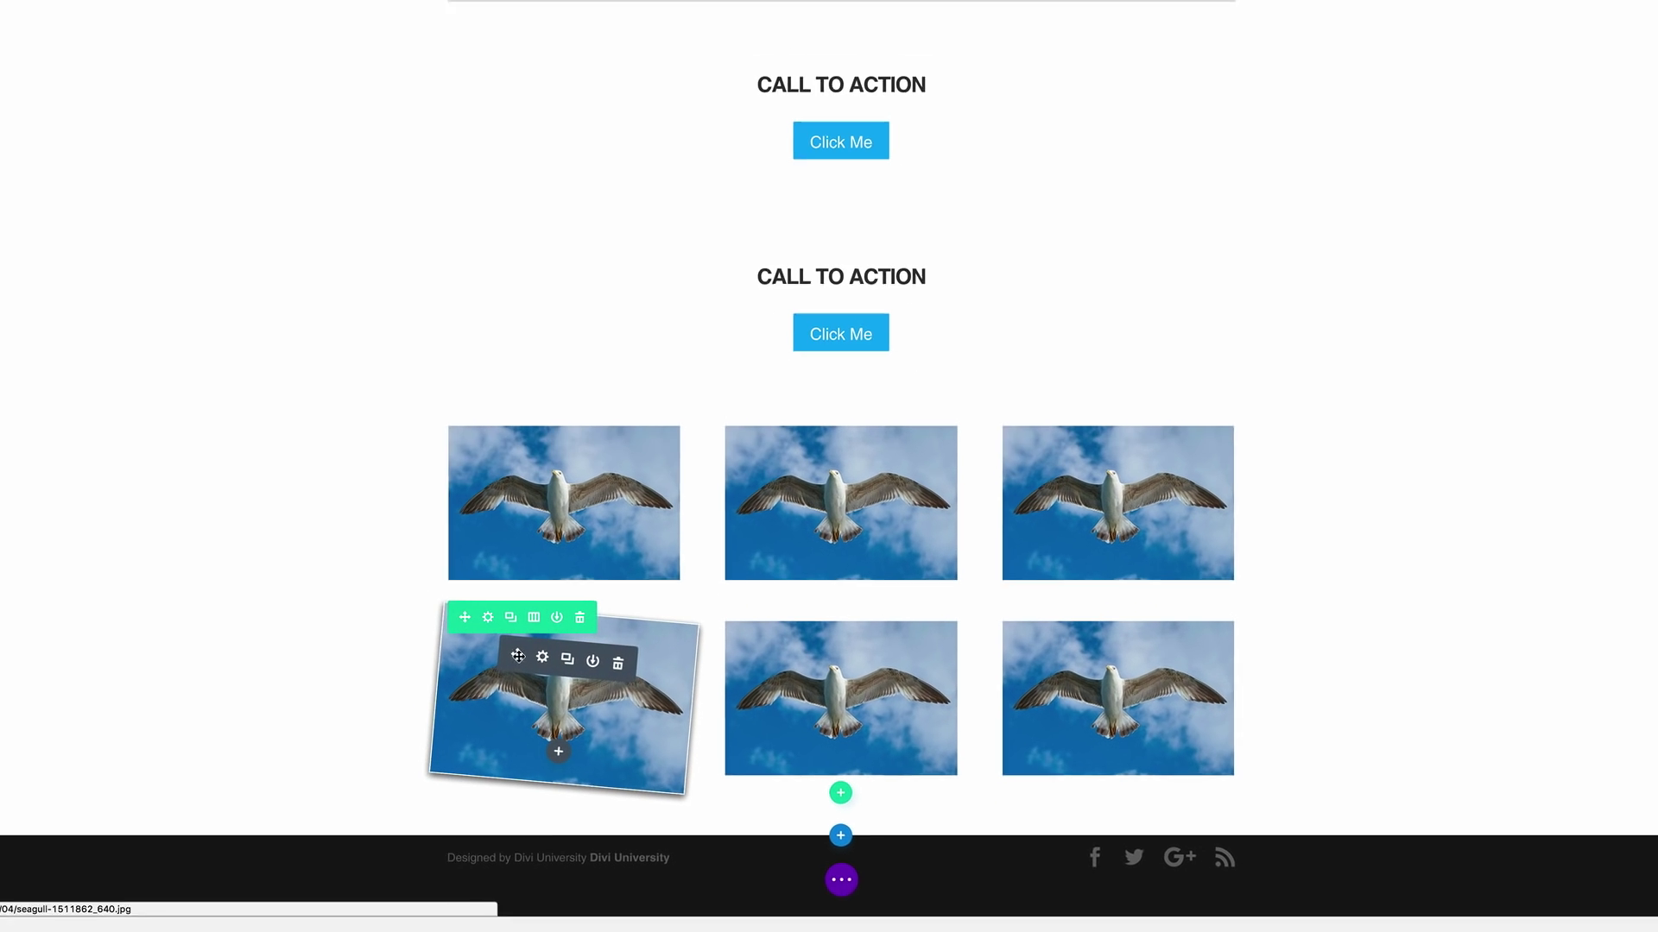
pyautogui.moveTo(518, 656); pyautogui.dragTo(507, 623)
pyautogui.click(508, 623)
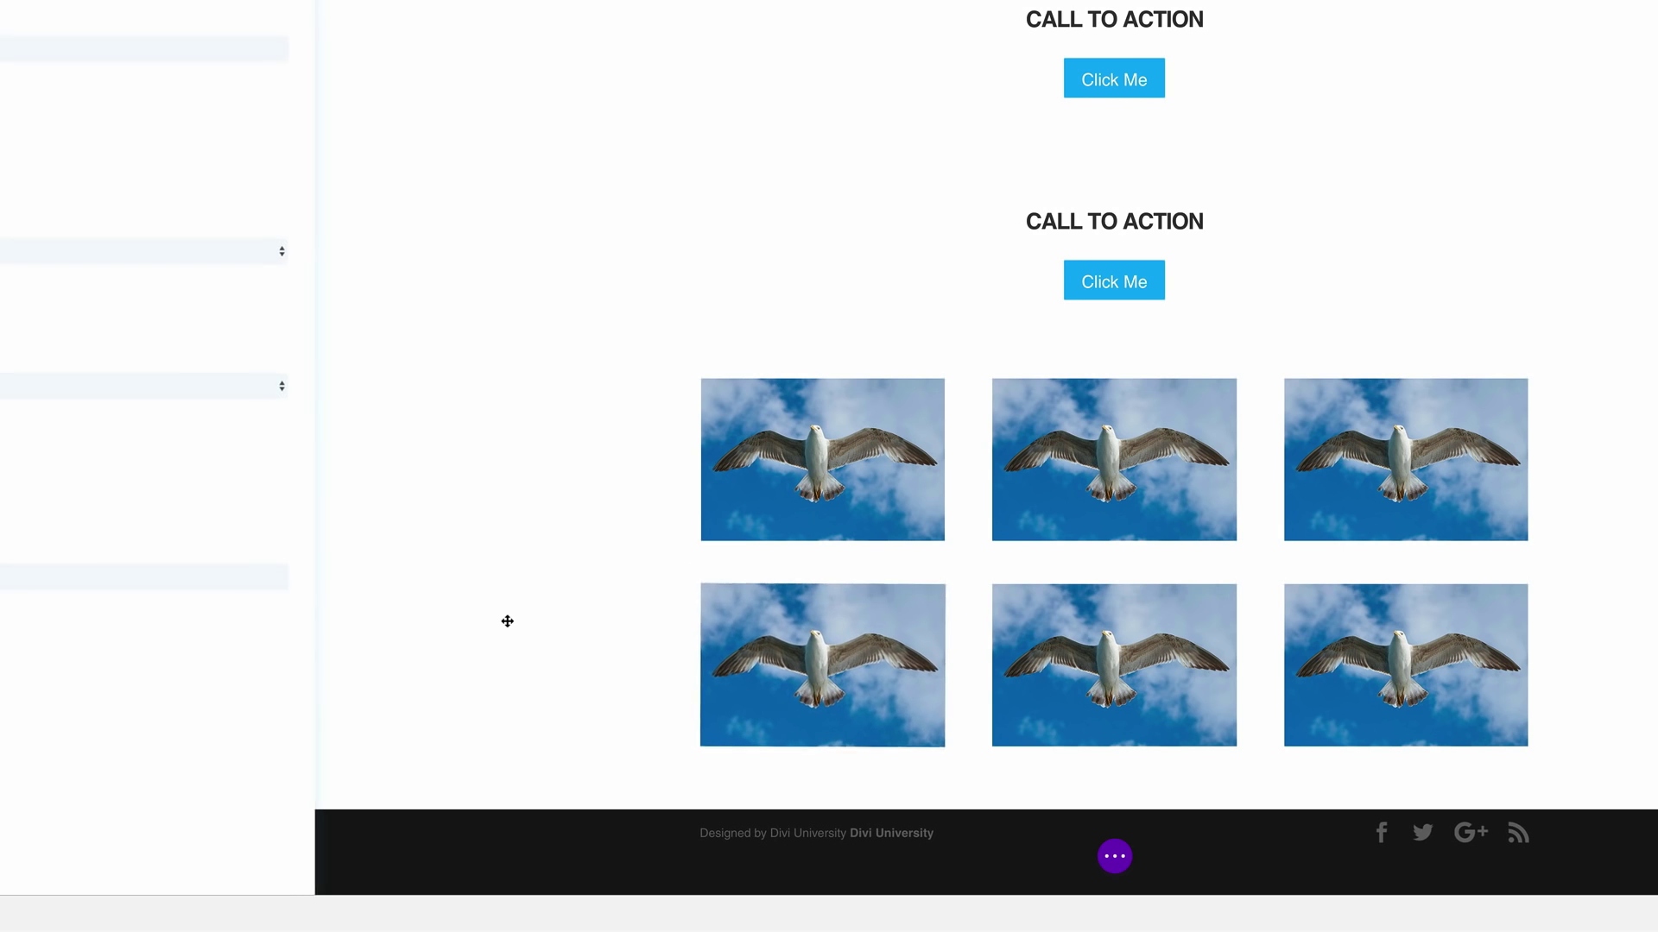
pyautogui.click(147, 119)
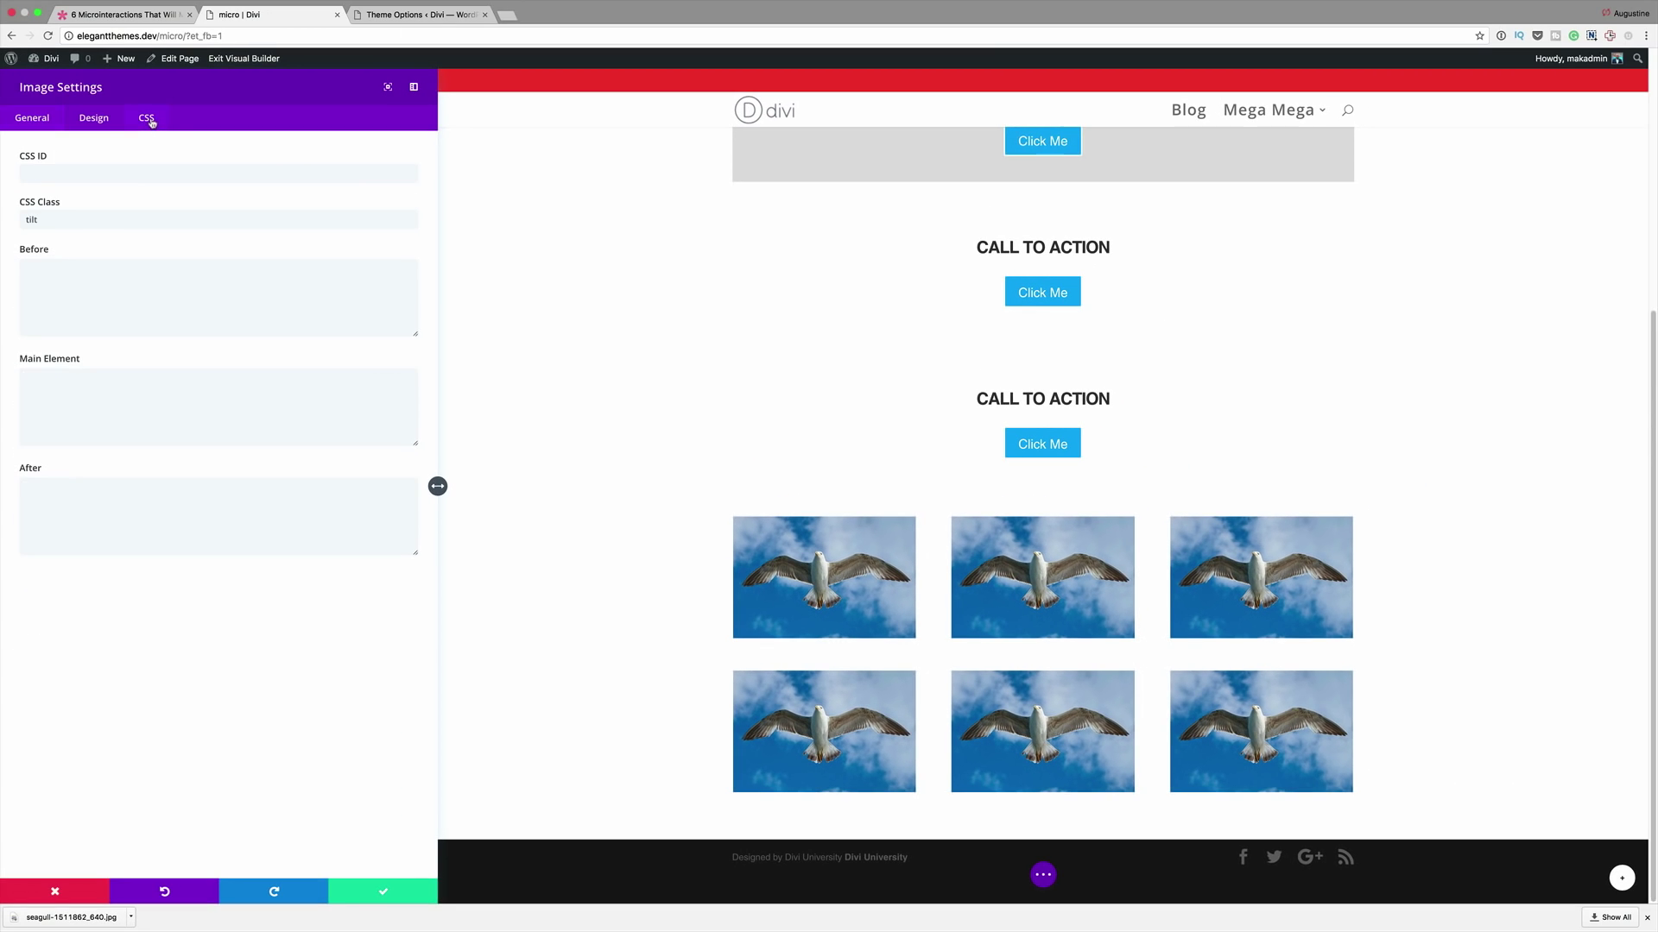
pyautogui.doubleClick(40, 218)
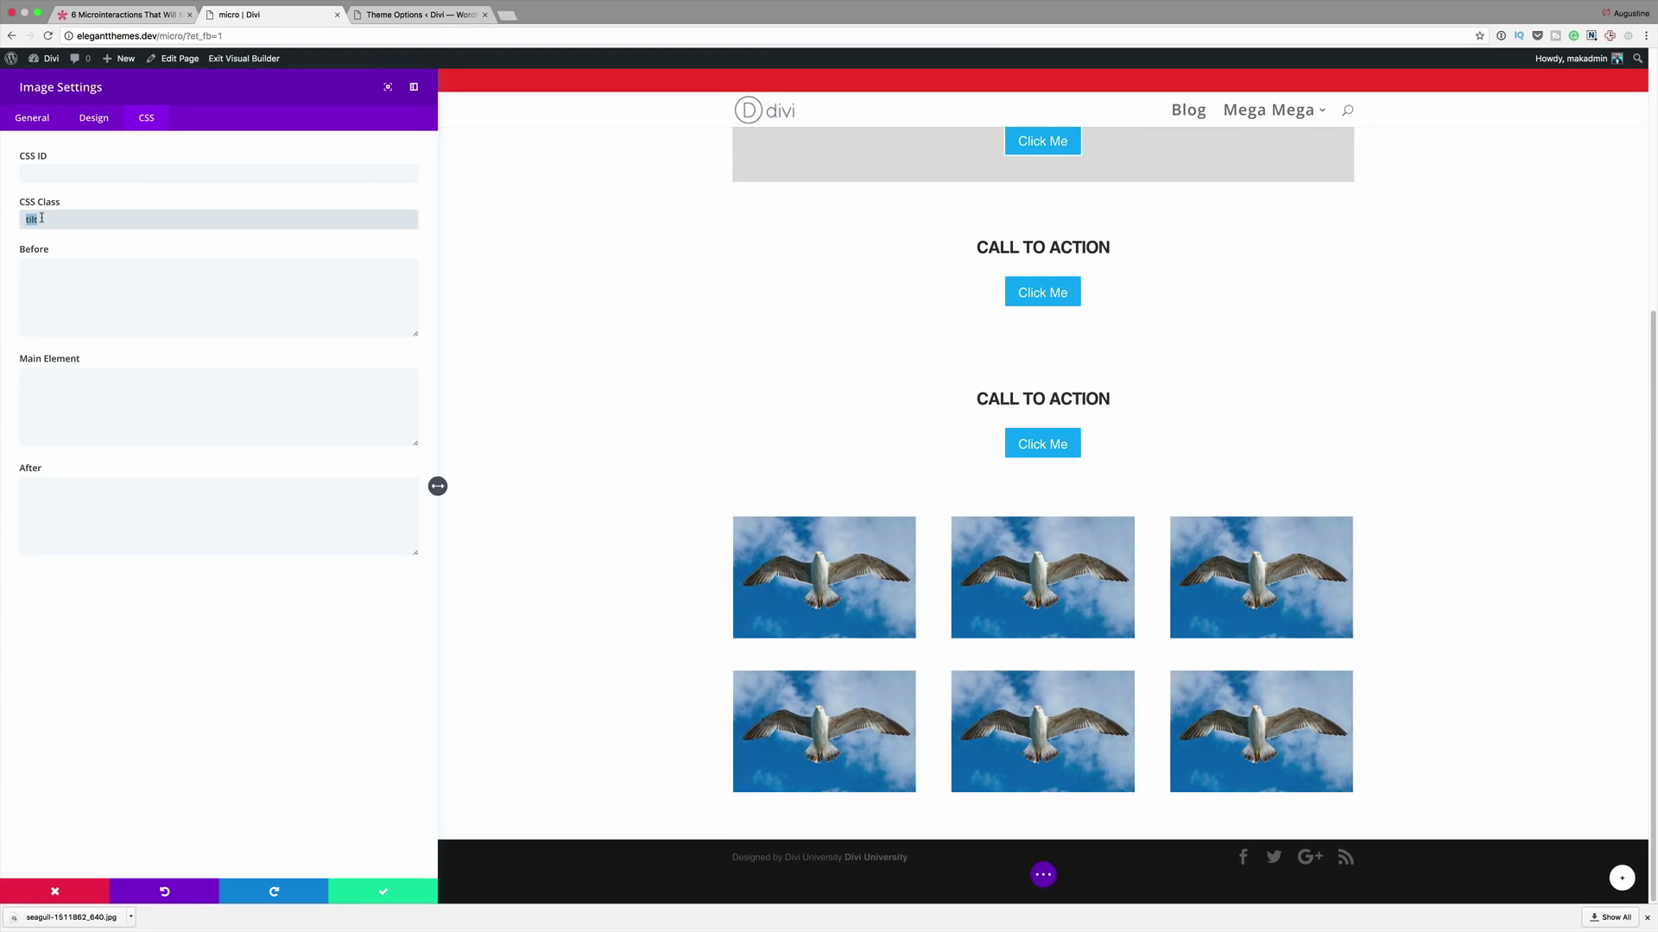
pyautogui.write('straight')
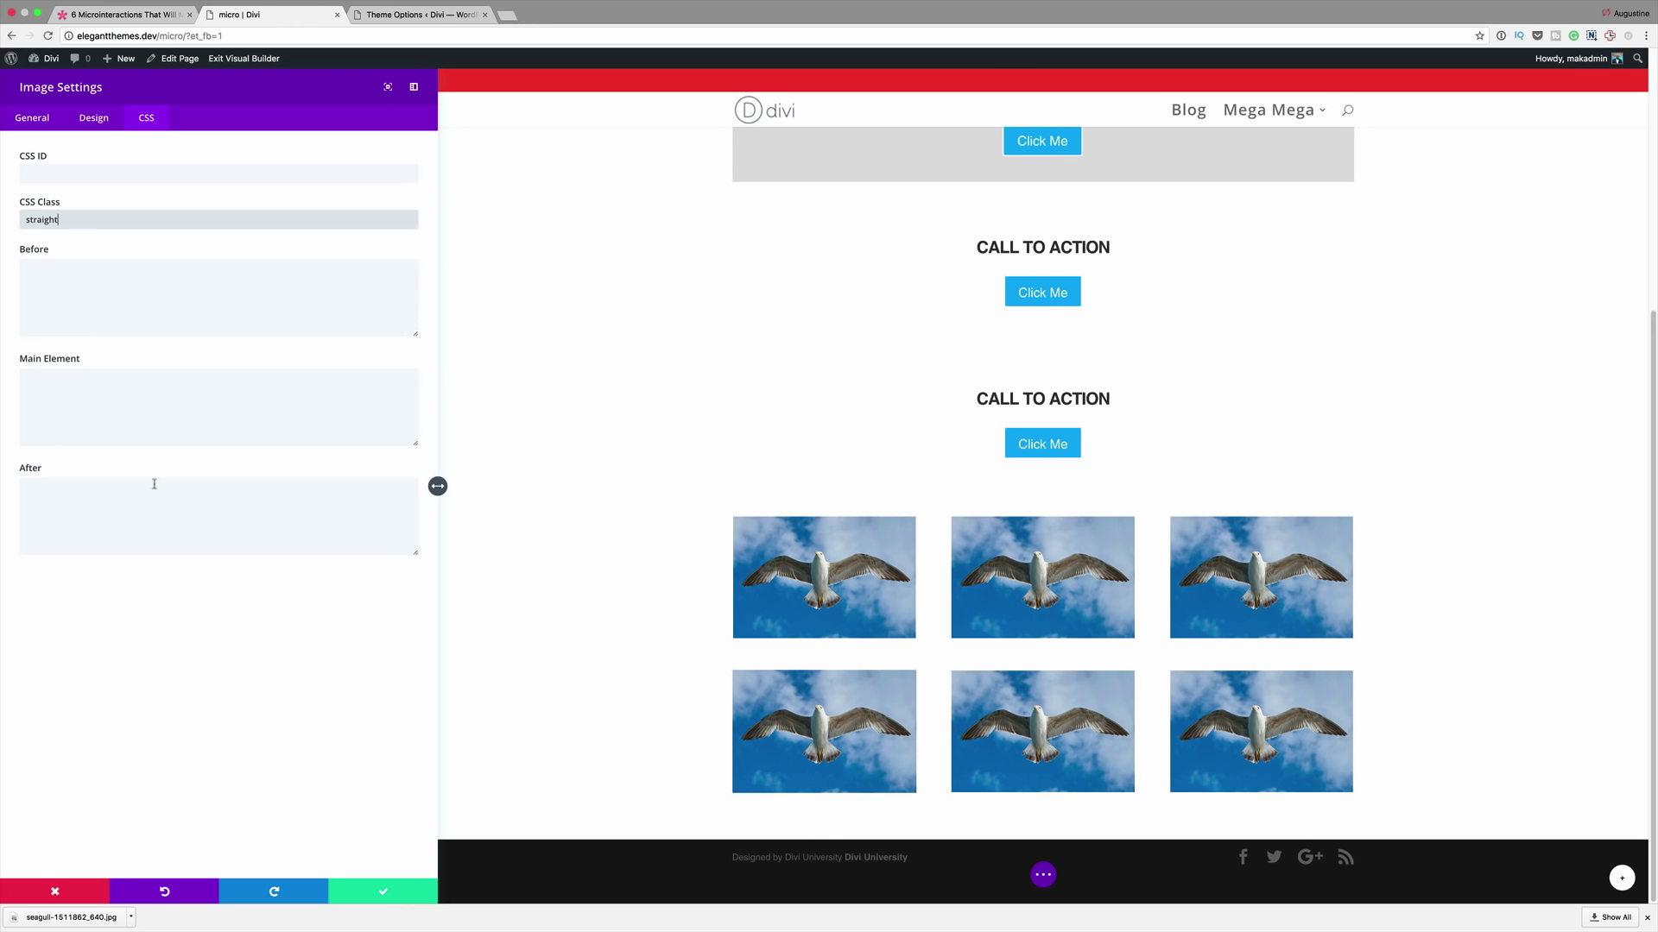
pyautogui.click(383, 891)
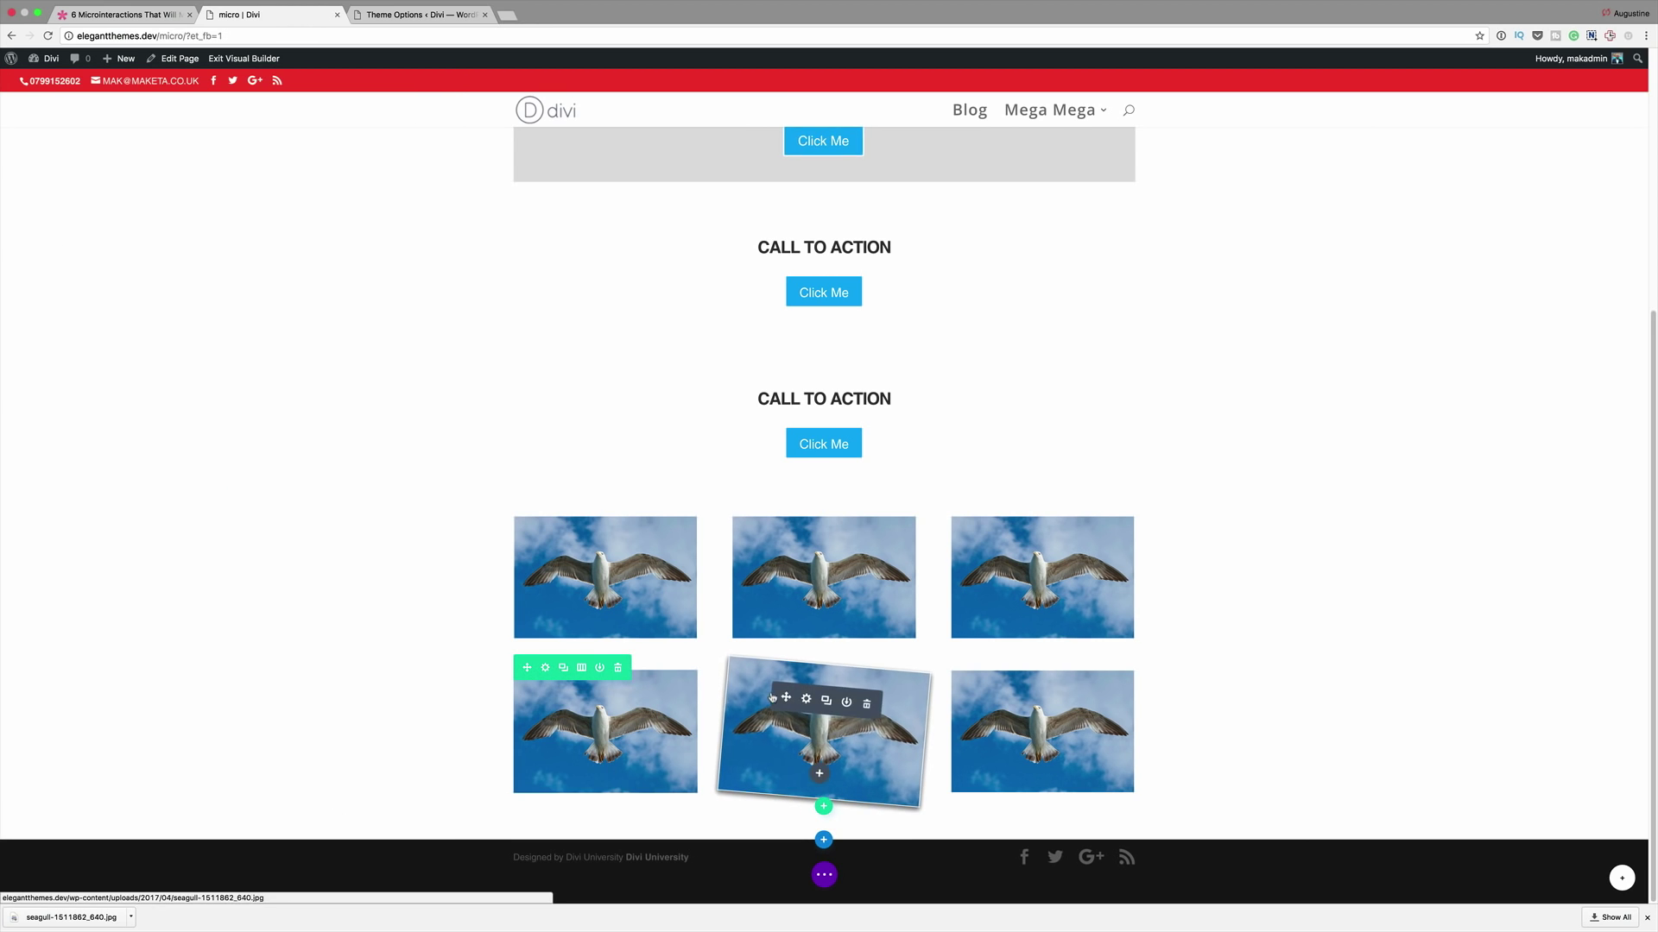
# - Give the second and third images in the duplicated row the CSS class "straight" and save their settings
pyautogui.click(805, 699)
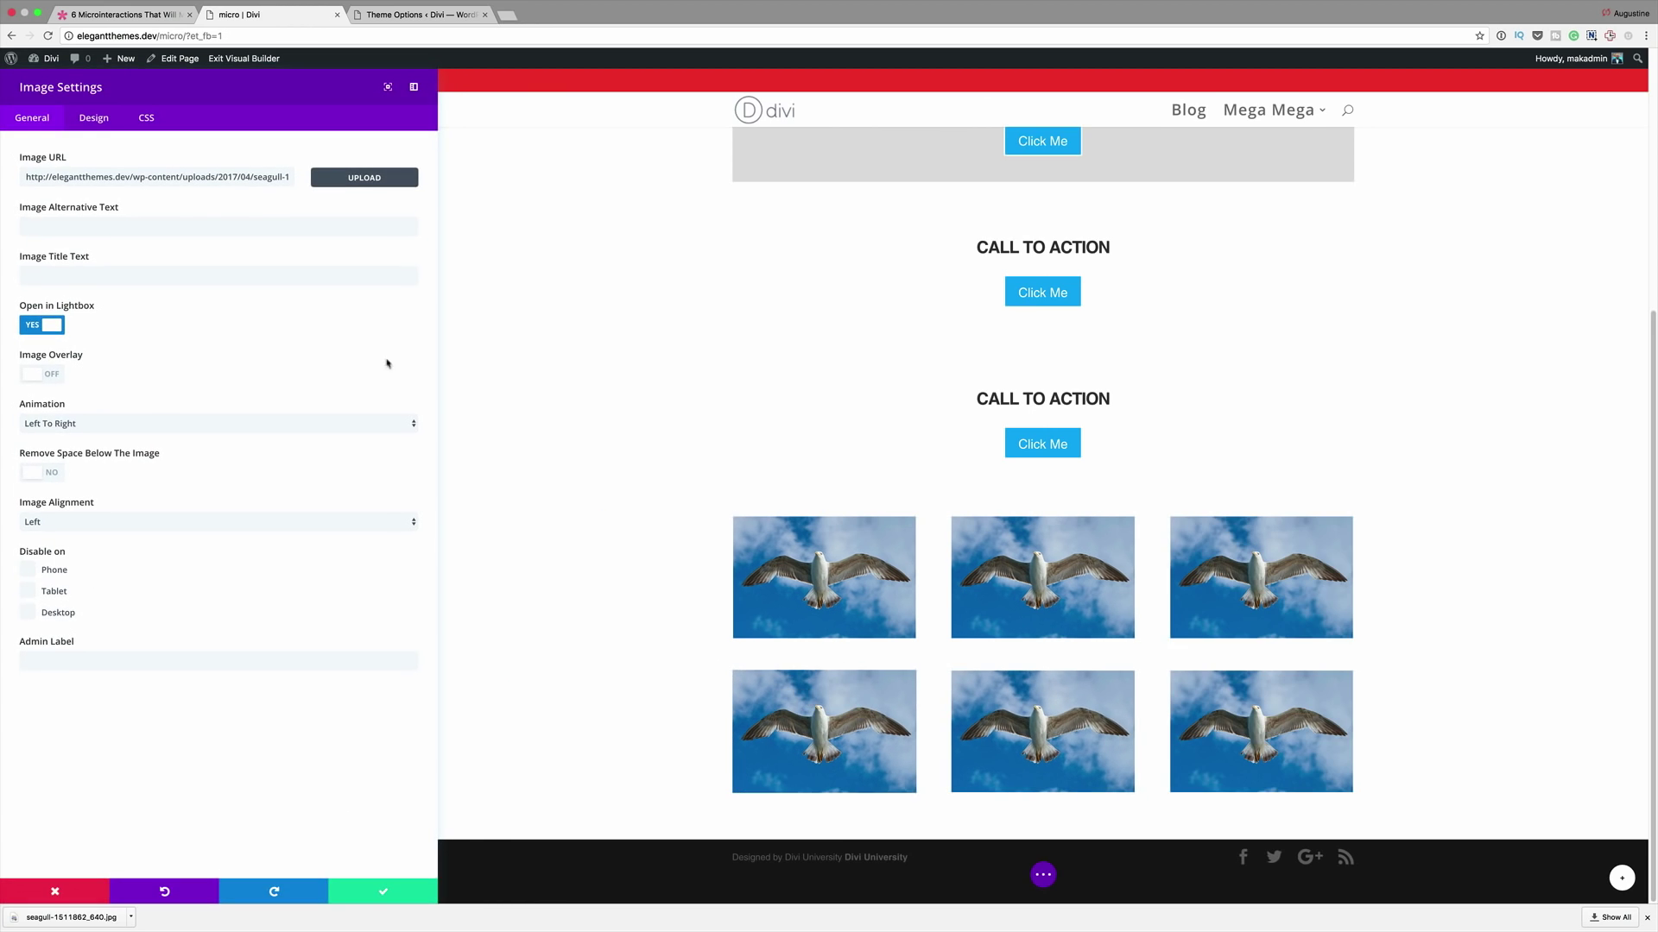
pyautogui.click(144, 117)
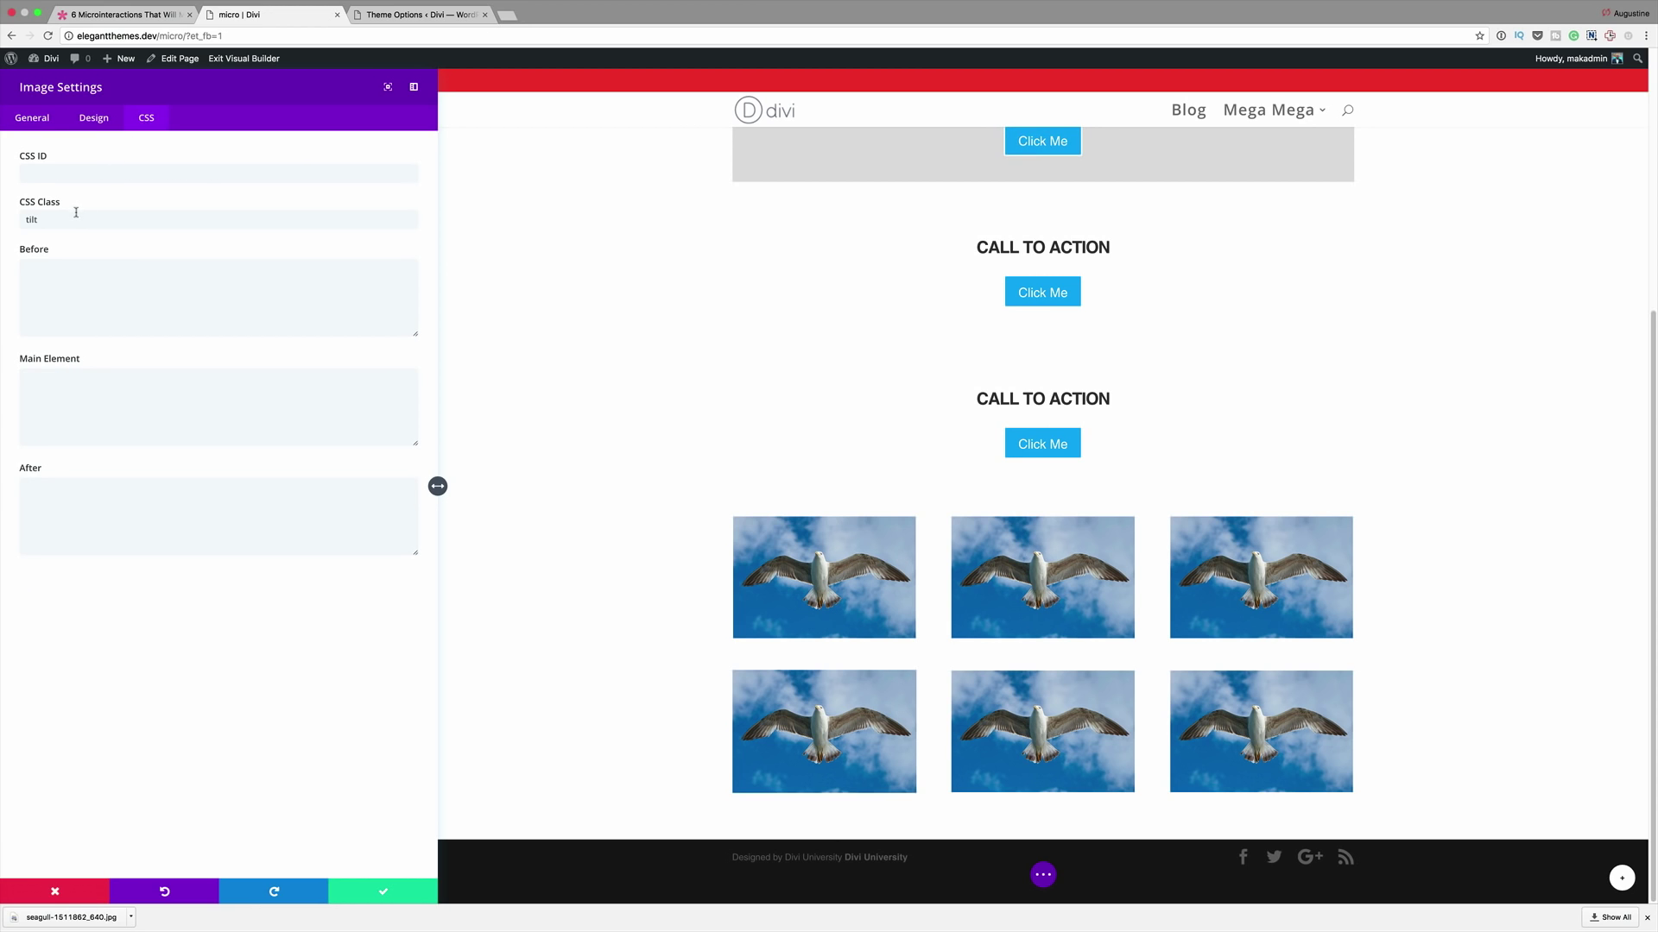
pyautogui.doubleClick(75, 217)
pyautogui.write('straight')
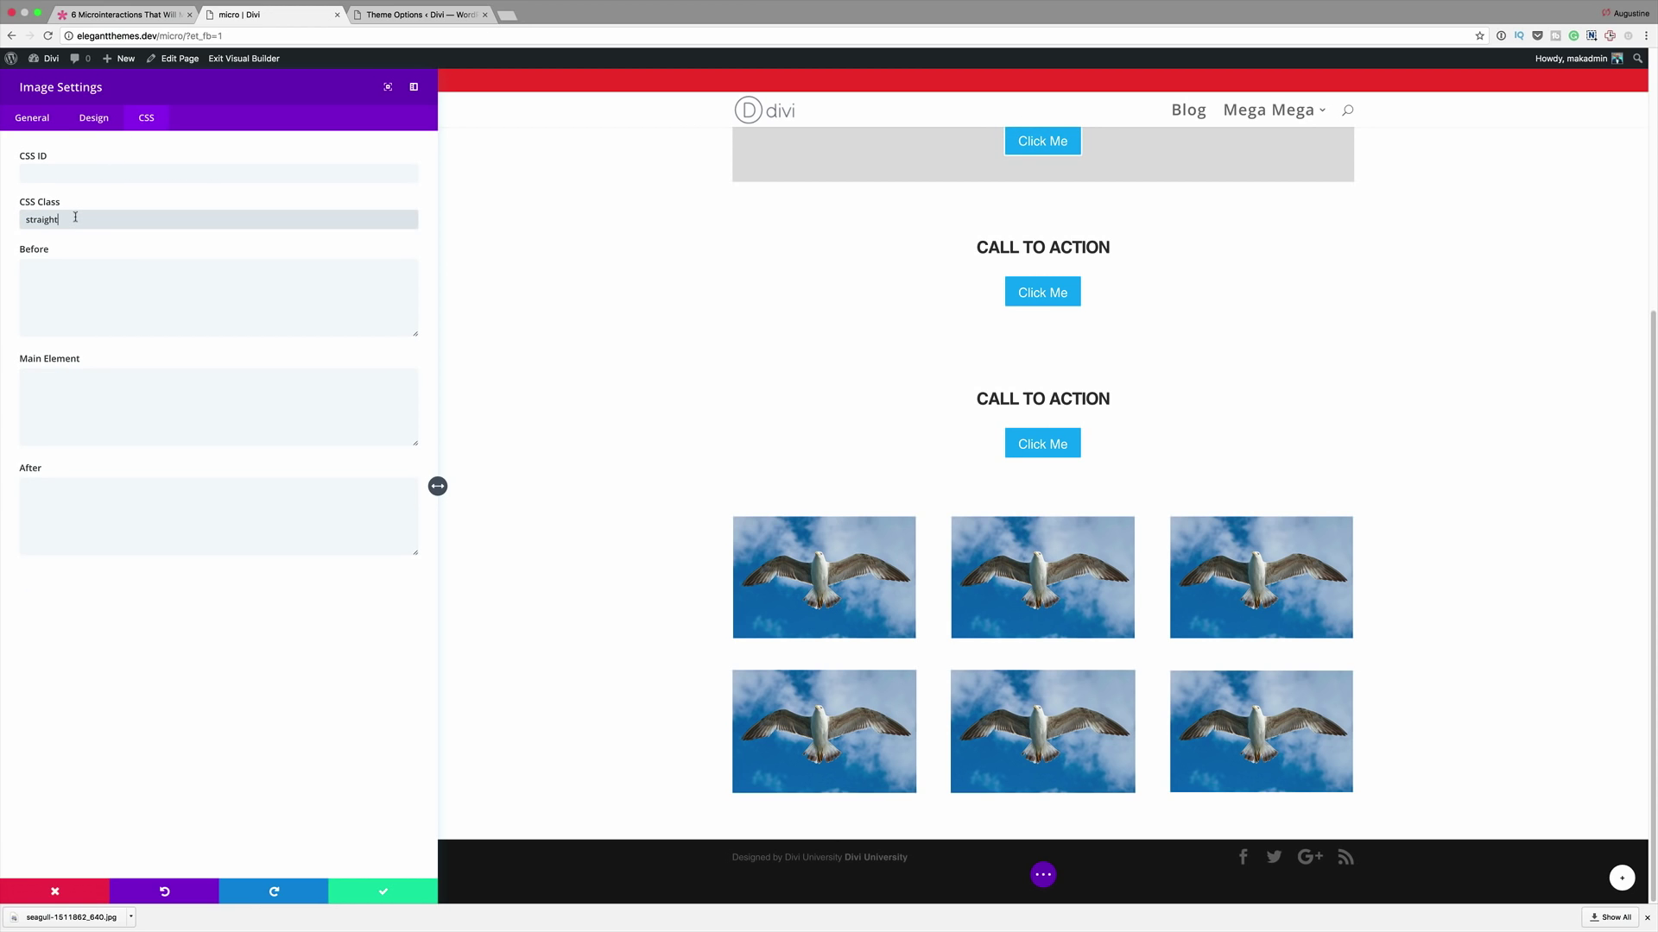
pyautogui.click(395, 901)
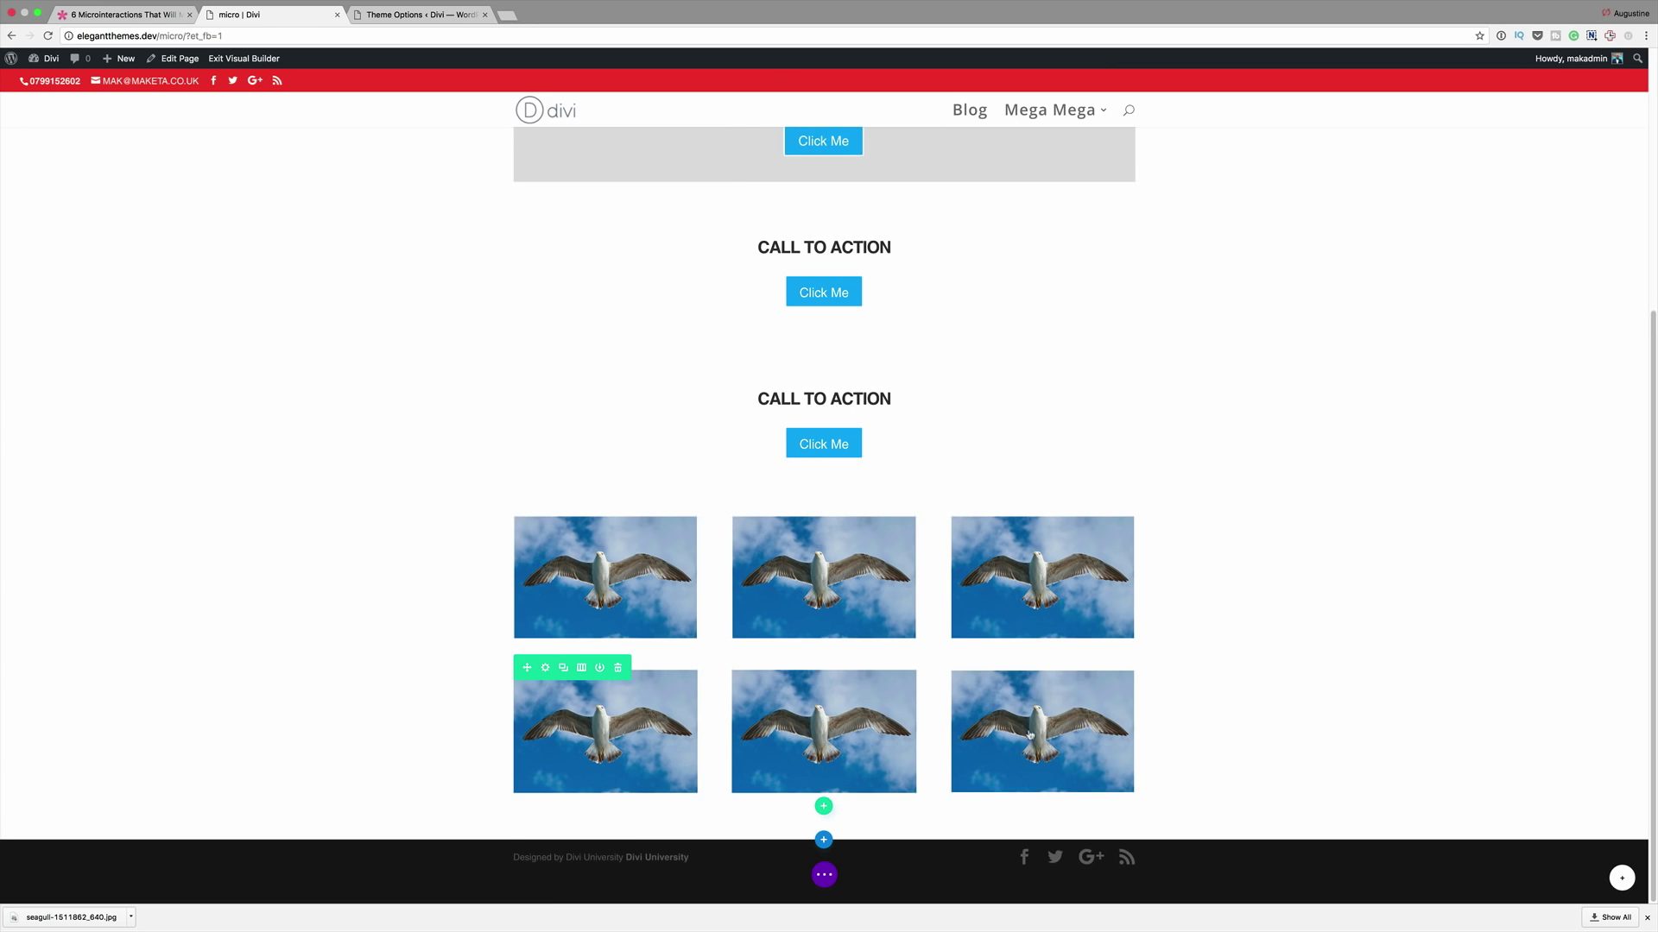
pyautogui.click(1027, 702)
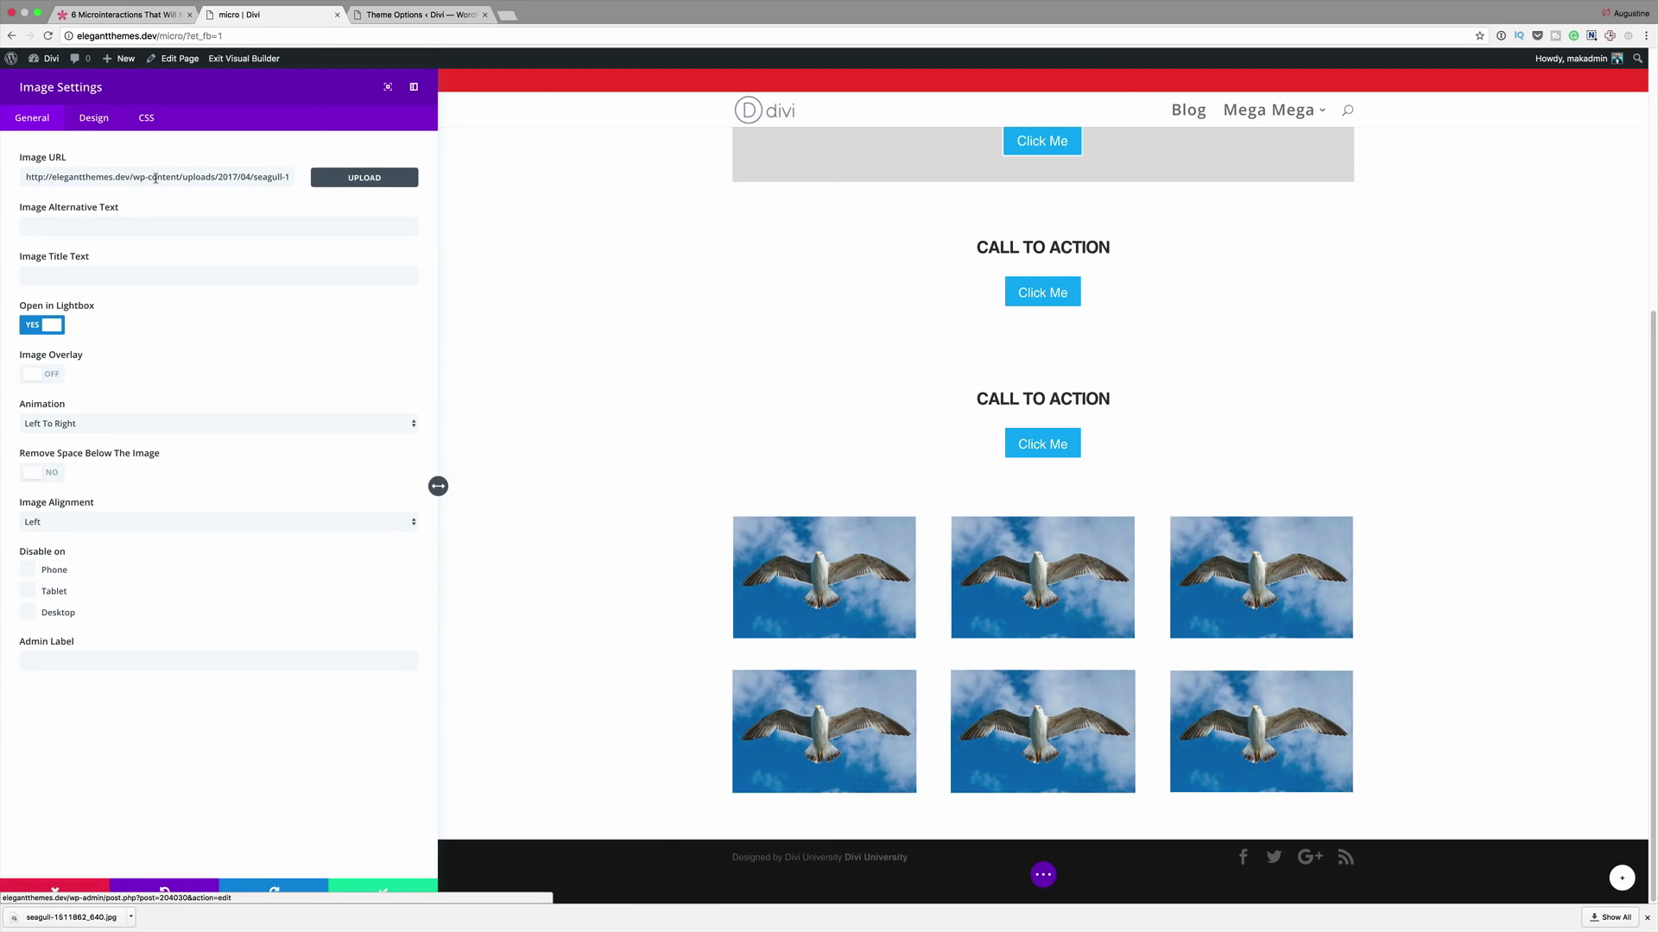
pyautogui.press('Escape')
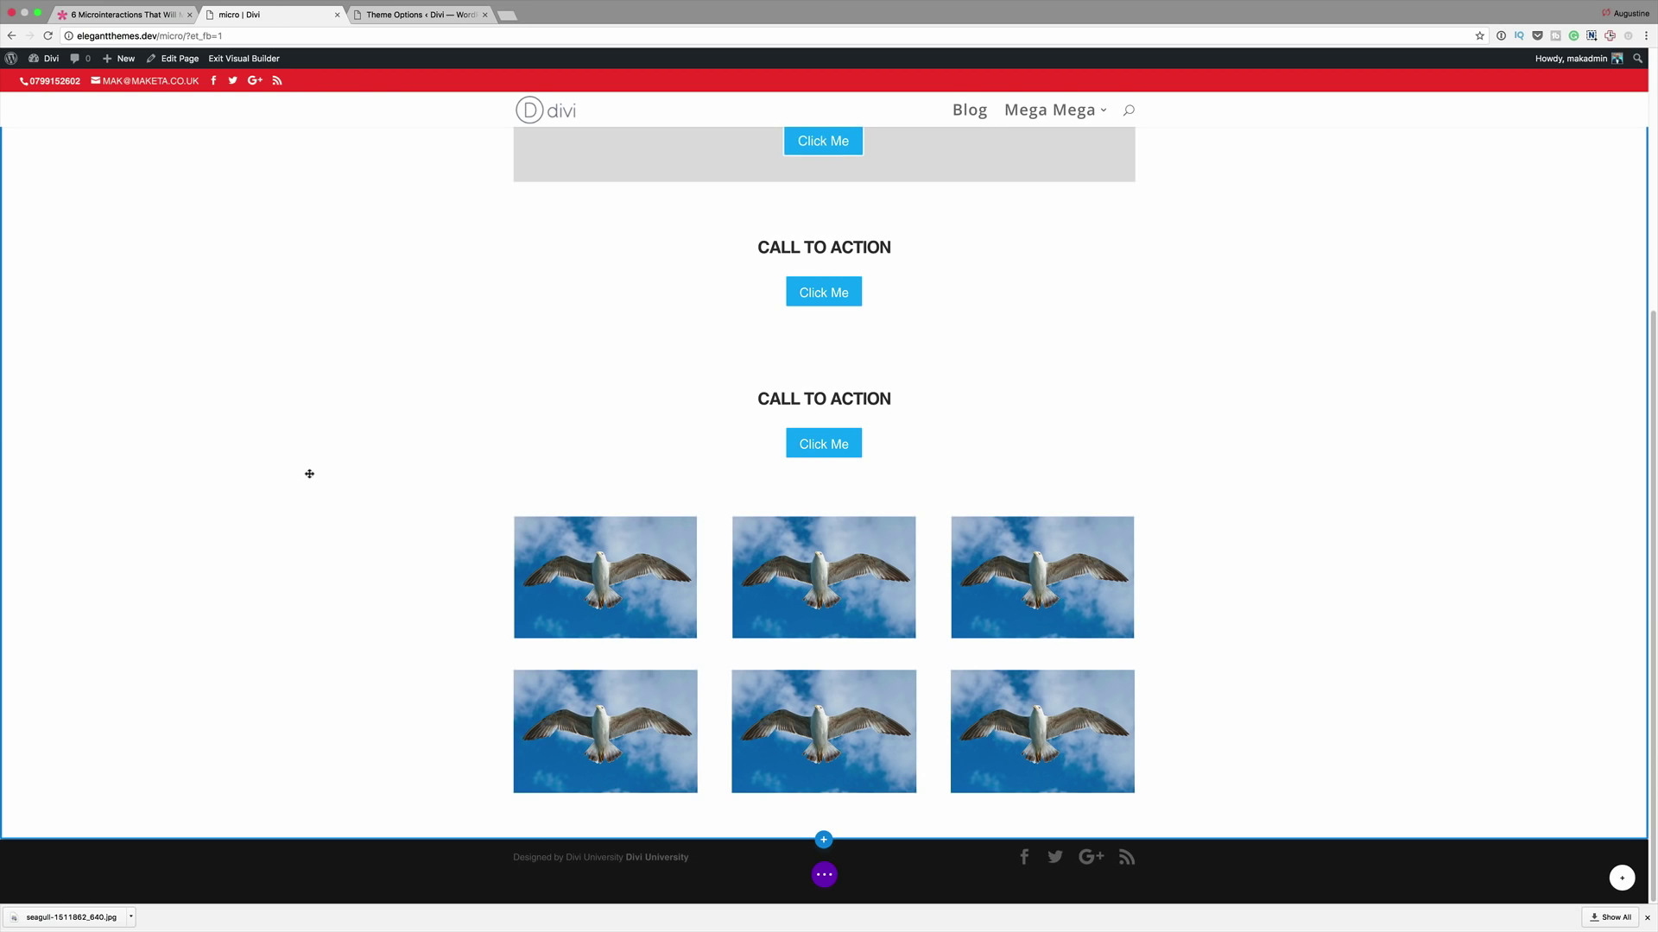
# - Add the styling for the "straight" class to the theme's Custom CSS, and save the page
pyautogui.click(425, 14)
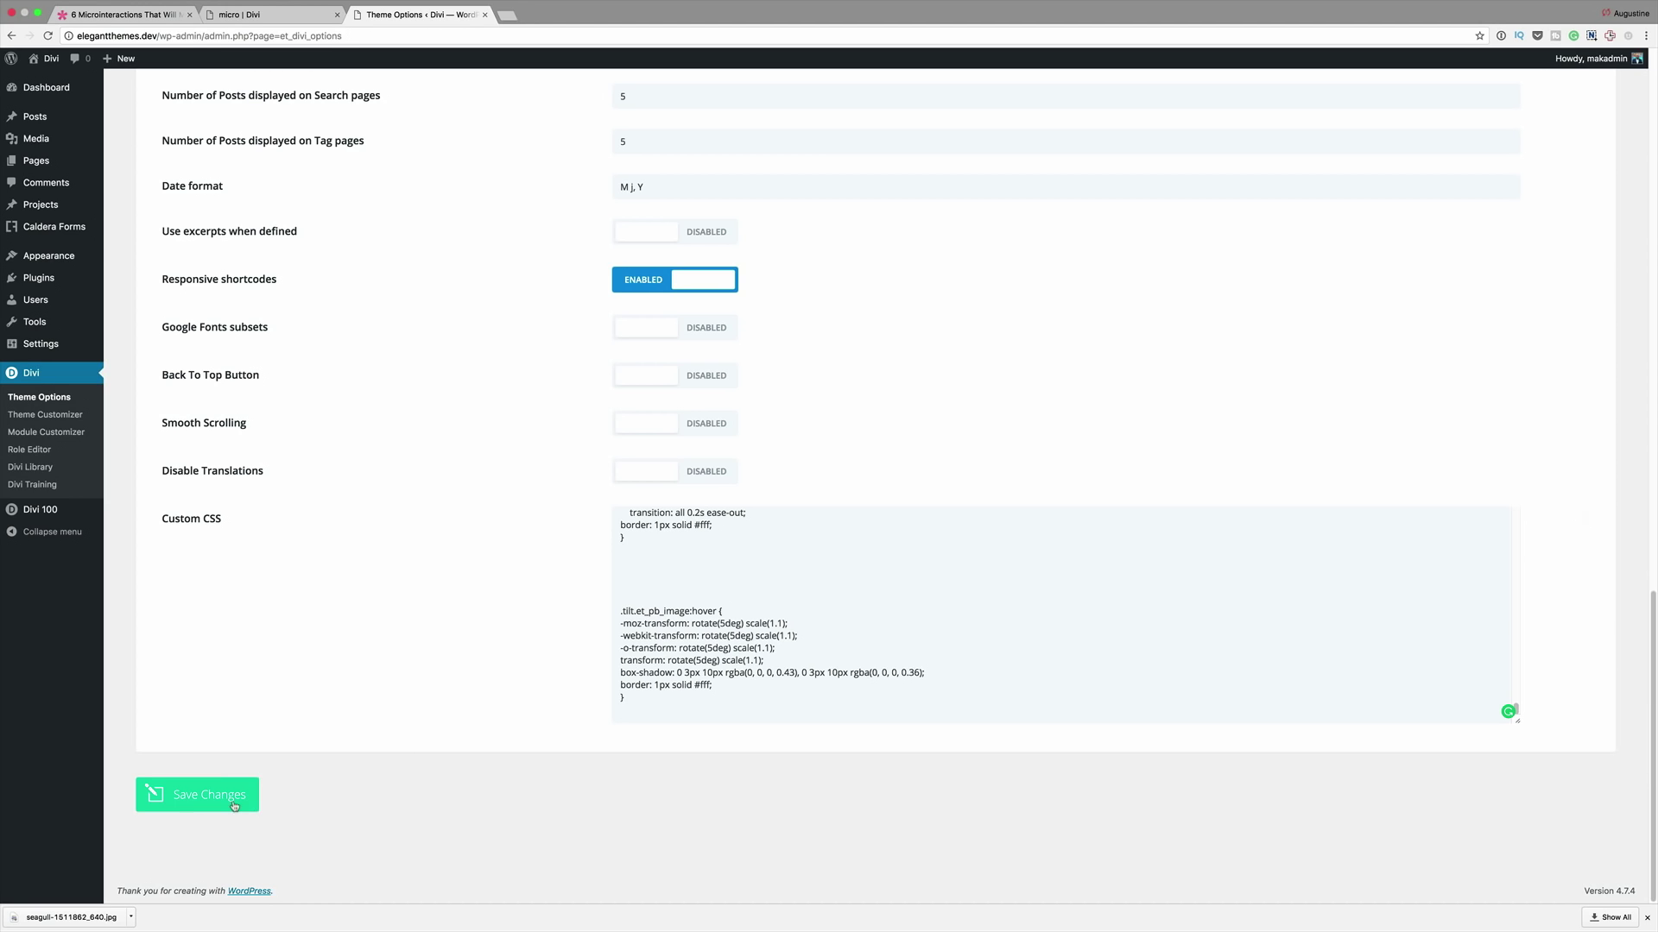
pyautogui.click(259, 15)
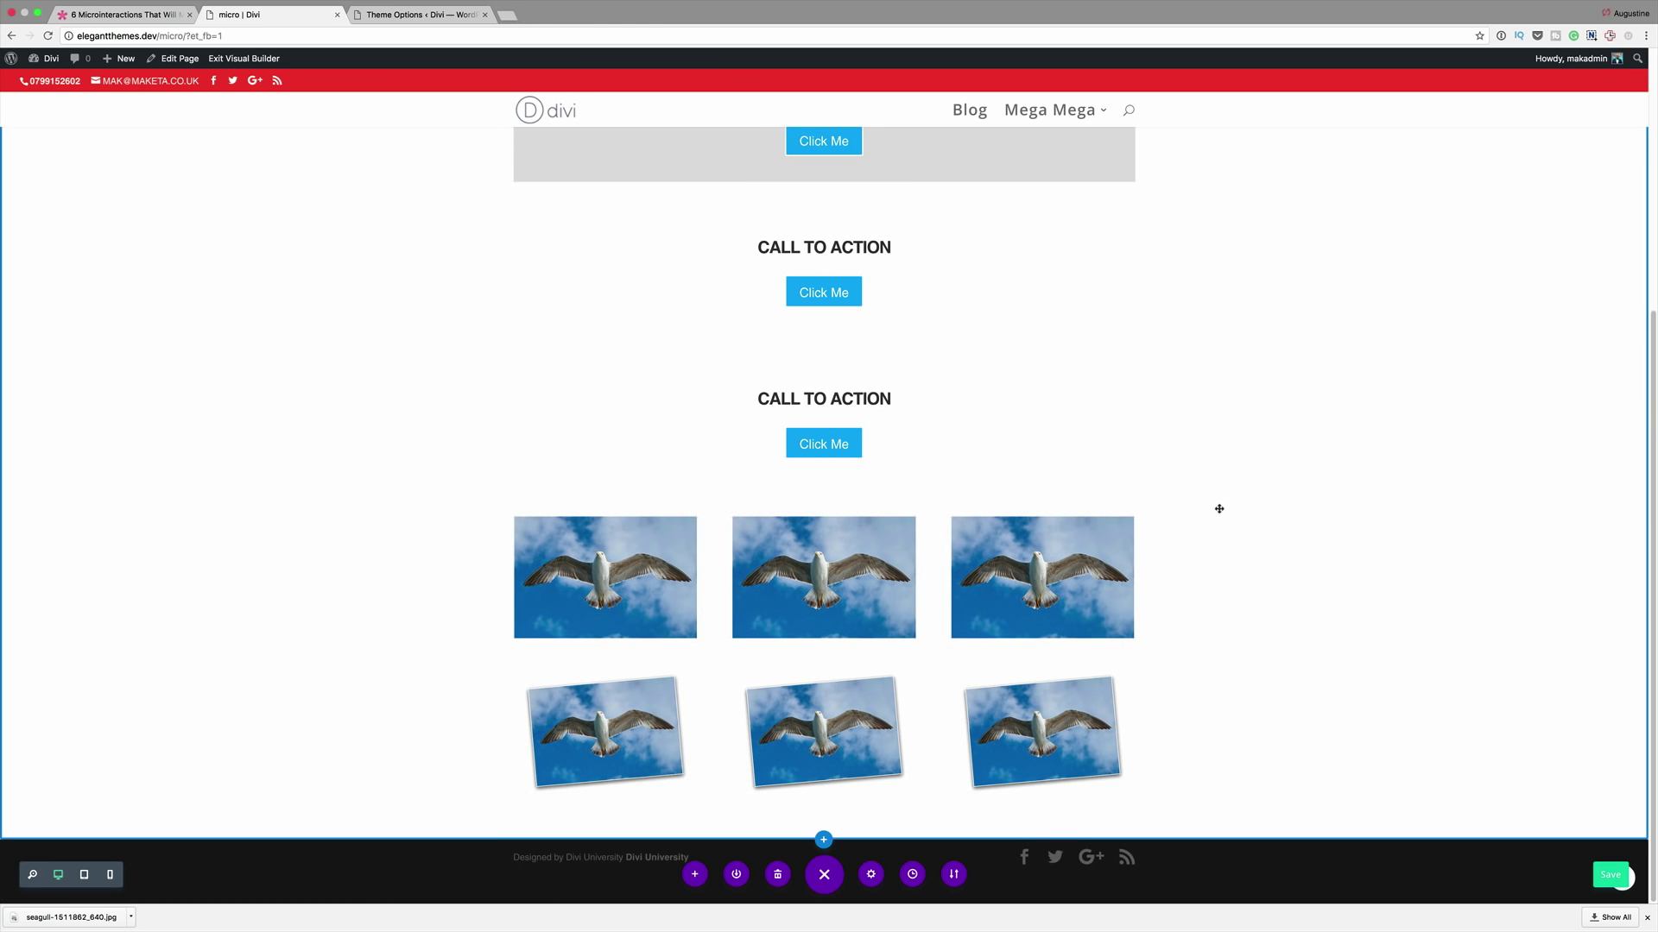
pyautogui.hotkey('ctrl', 's')
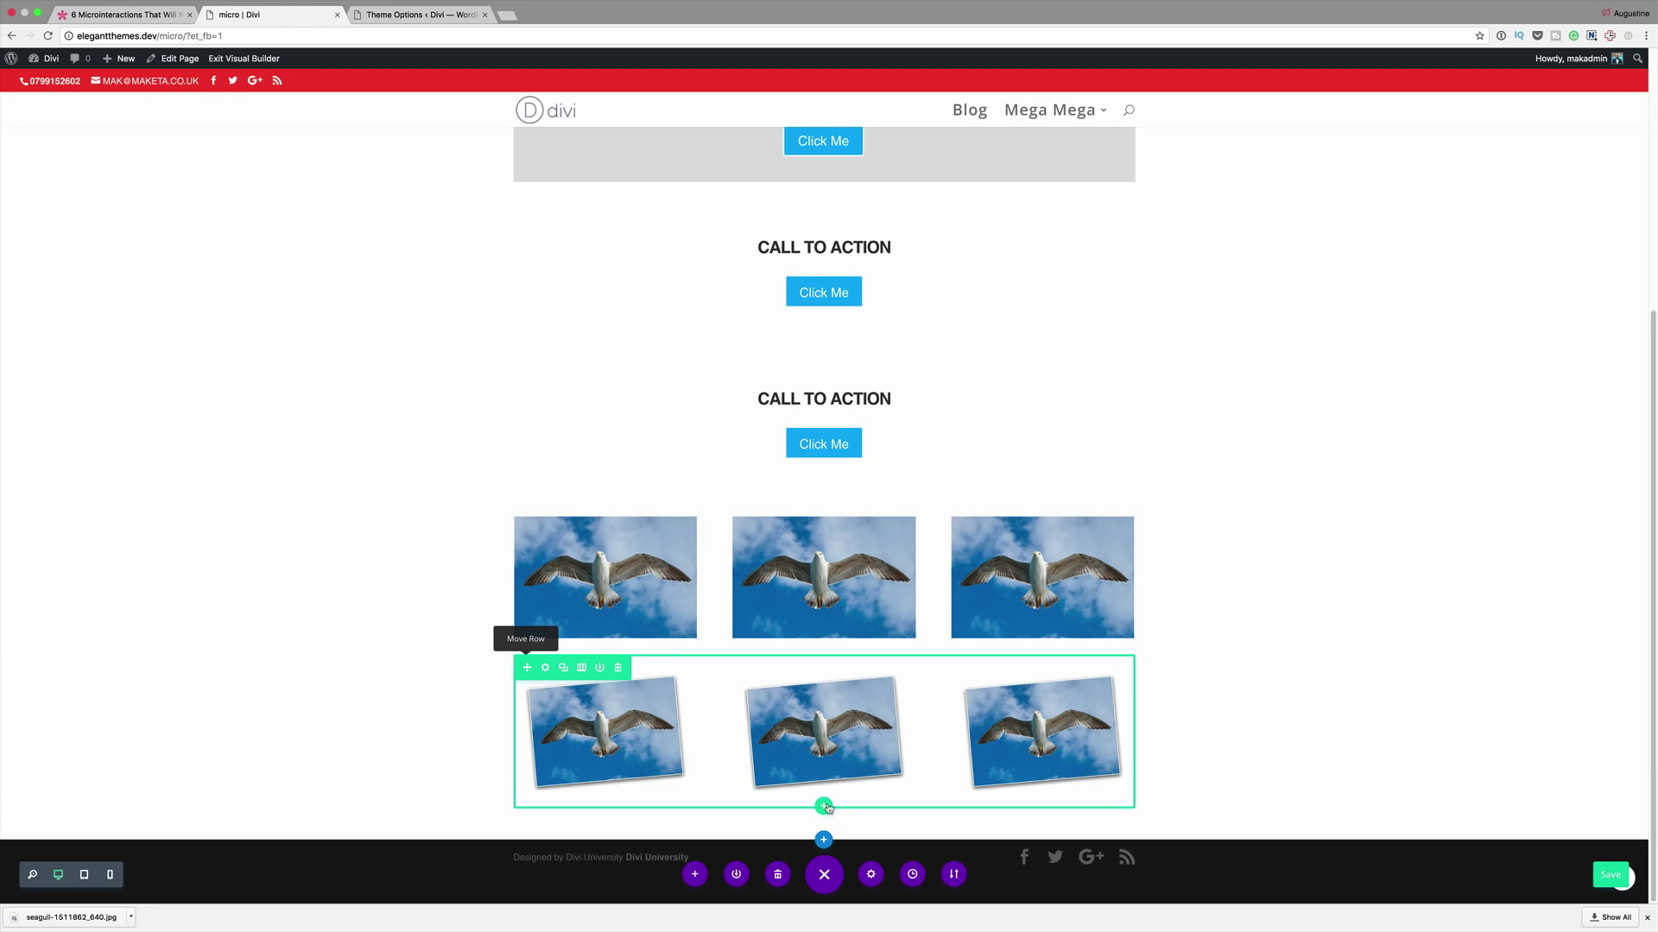
# - Insert a single-column row below the tilted images and add a Contact Form module to it
pyautogui.click(825, 808)
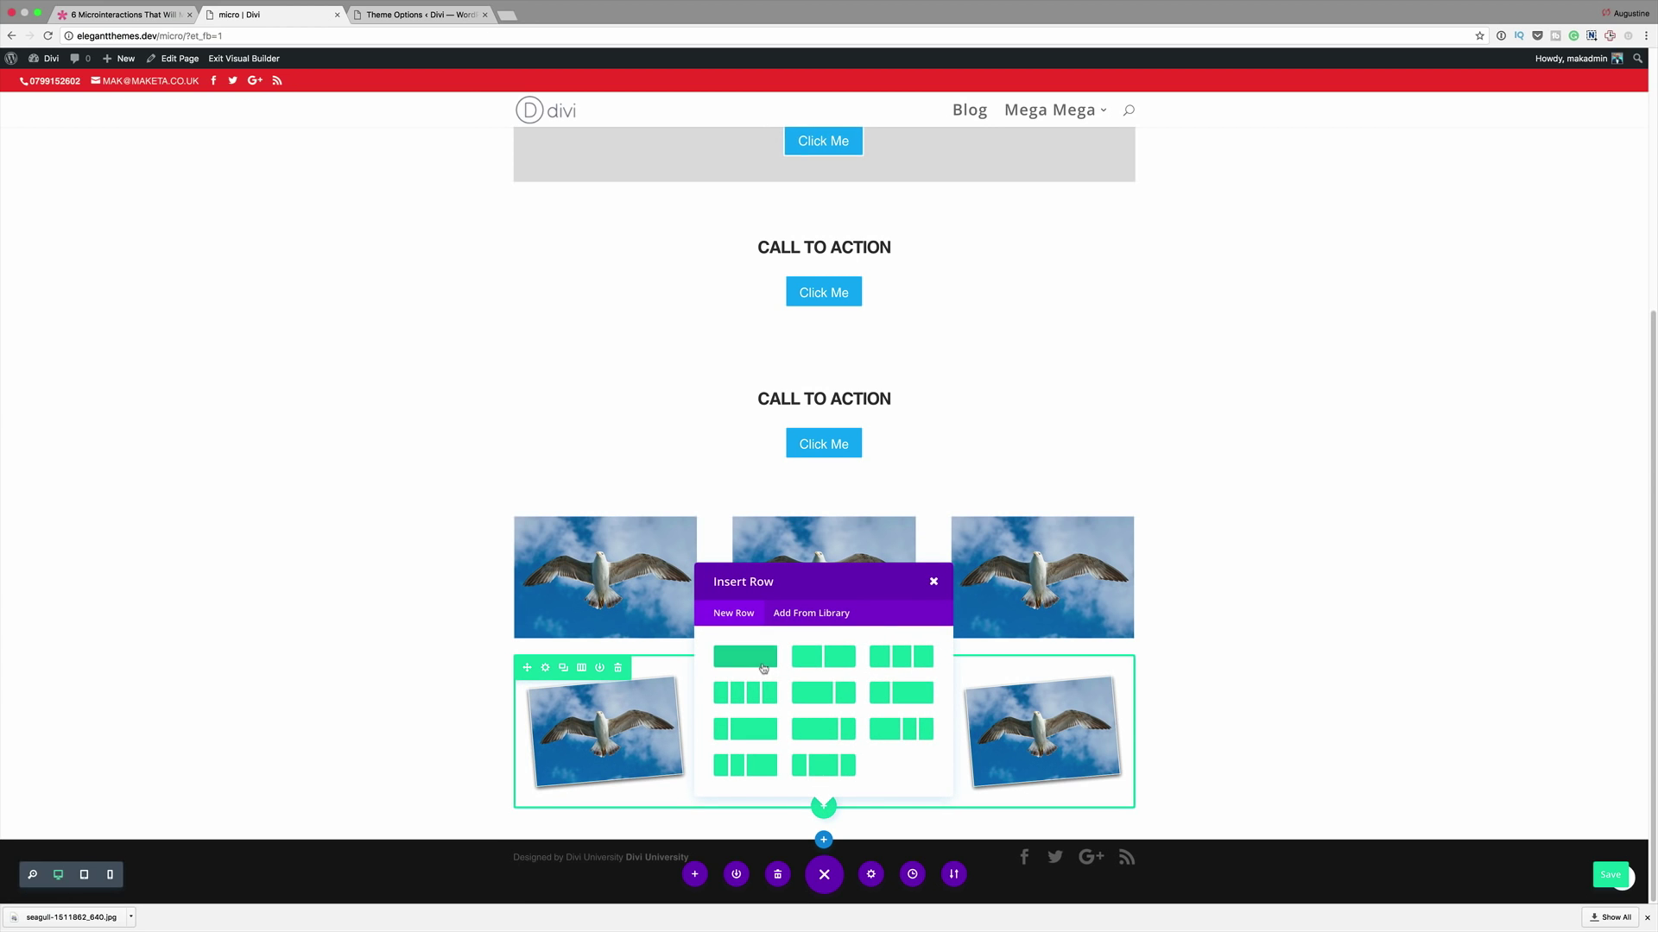
pyautogui.click(762, 659)
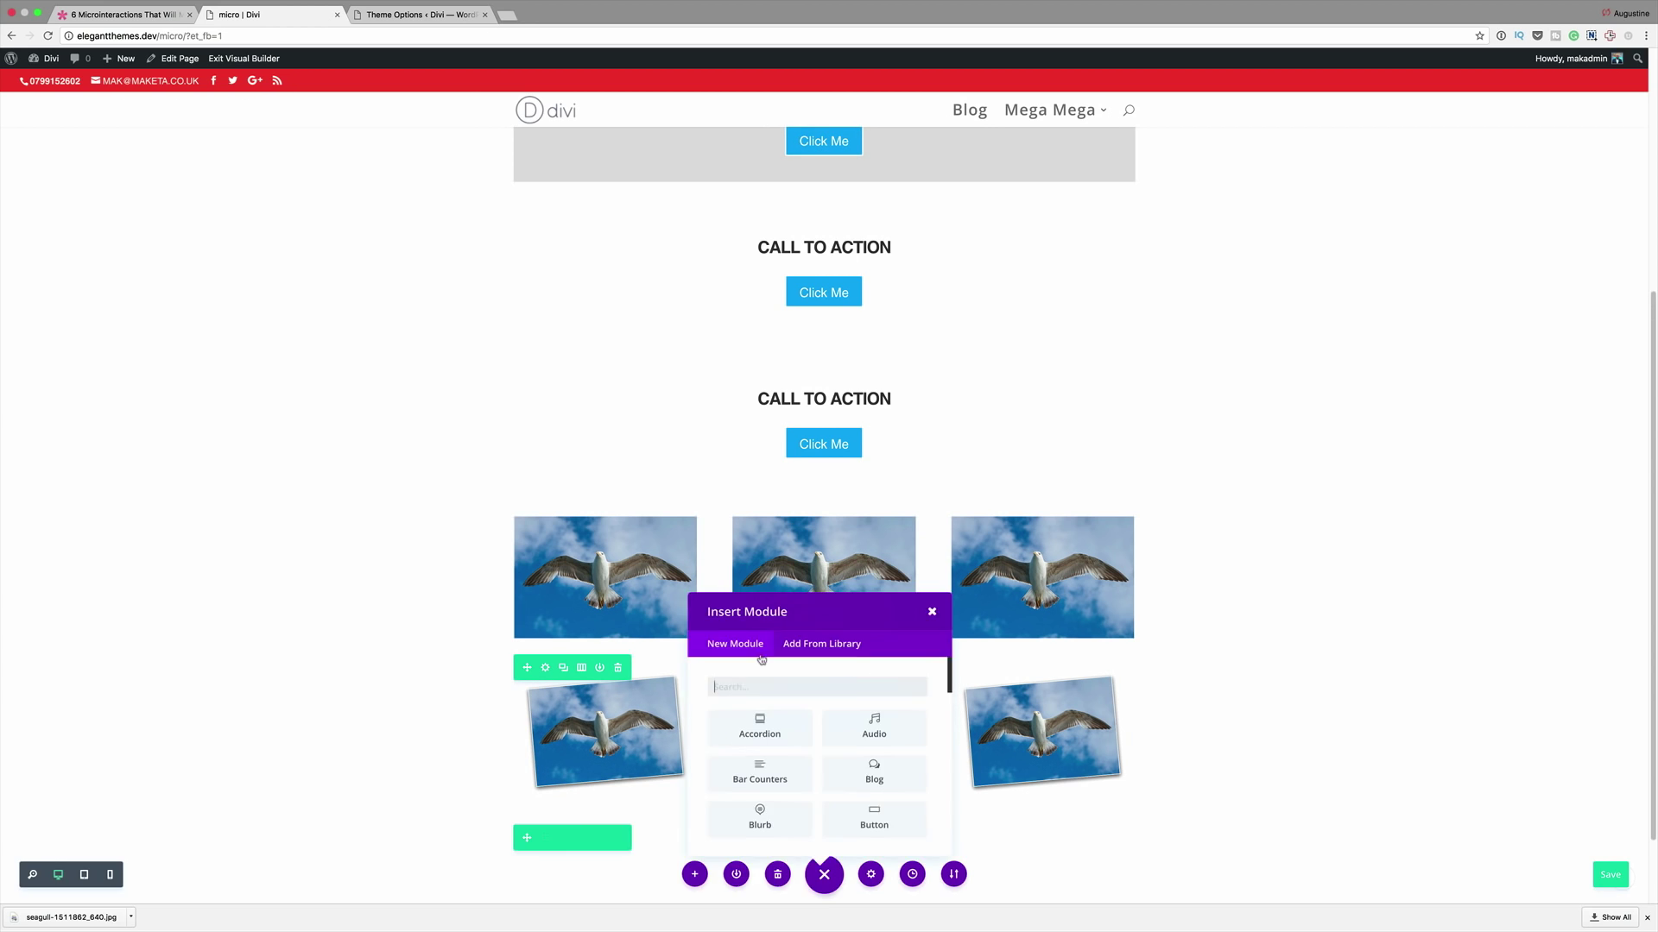
pyautogui.scroll(-2, 450, 664)
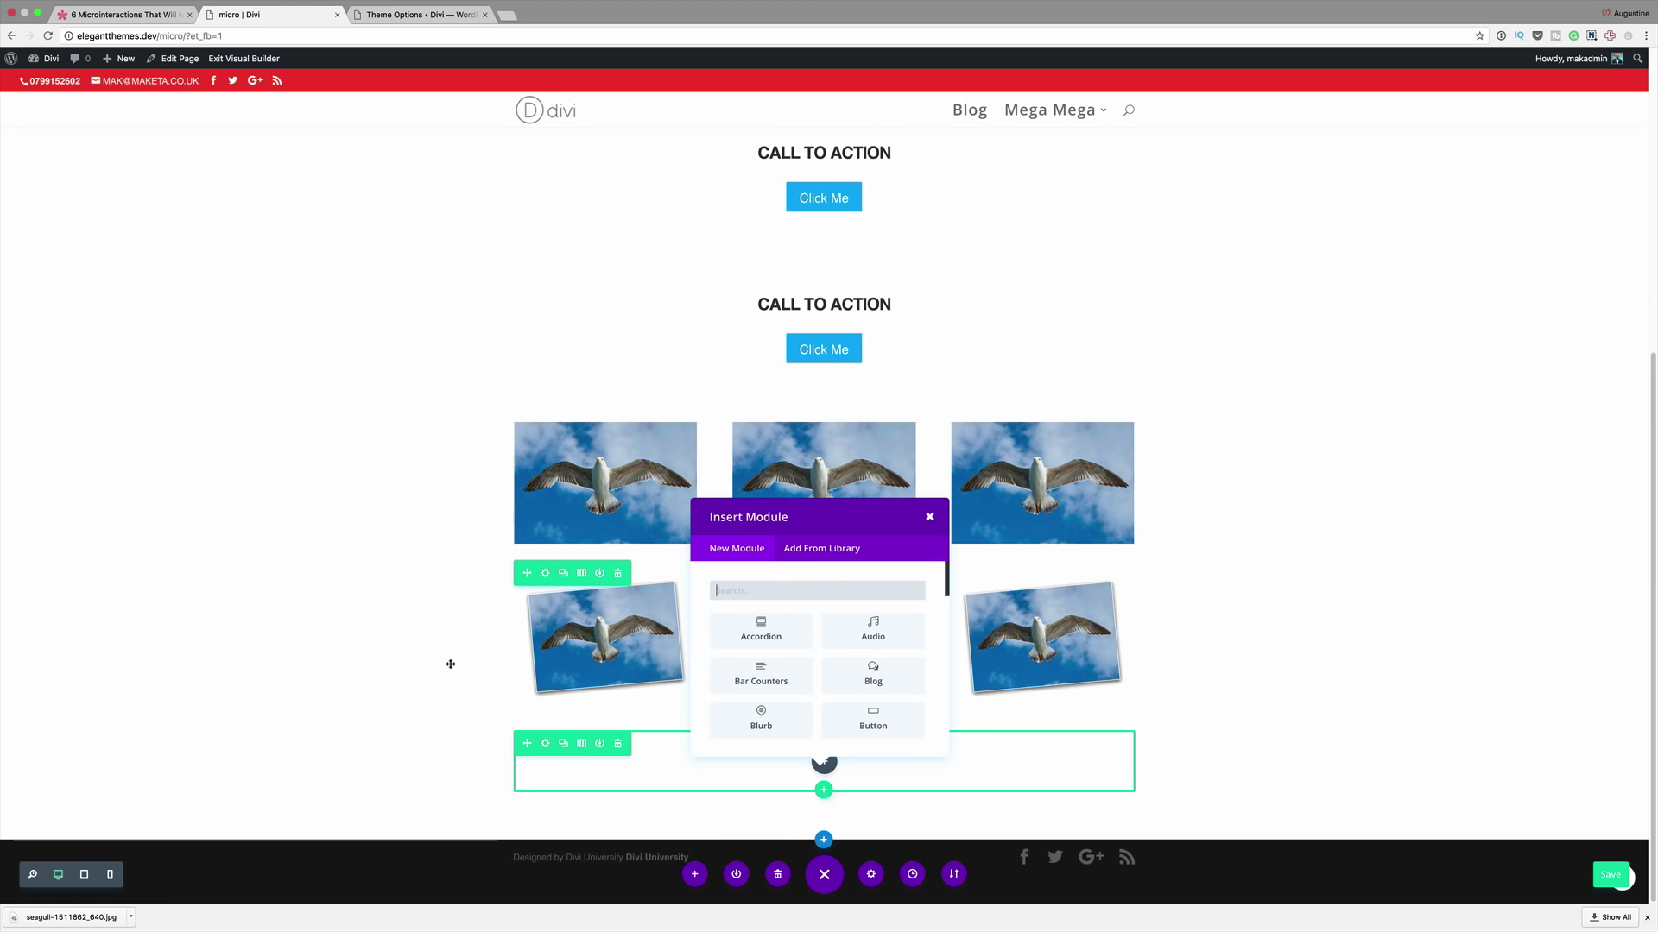
pyautogui.write('con')
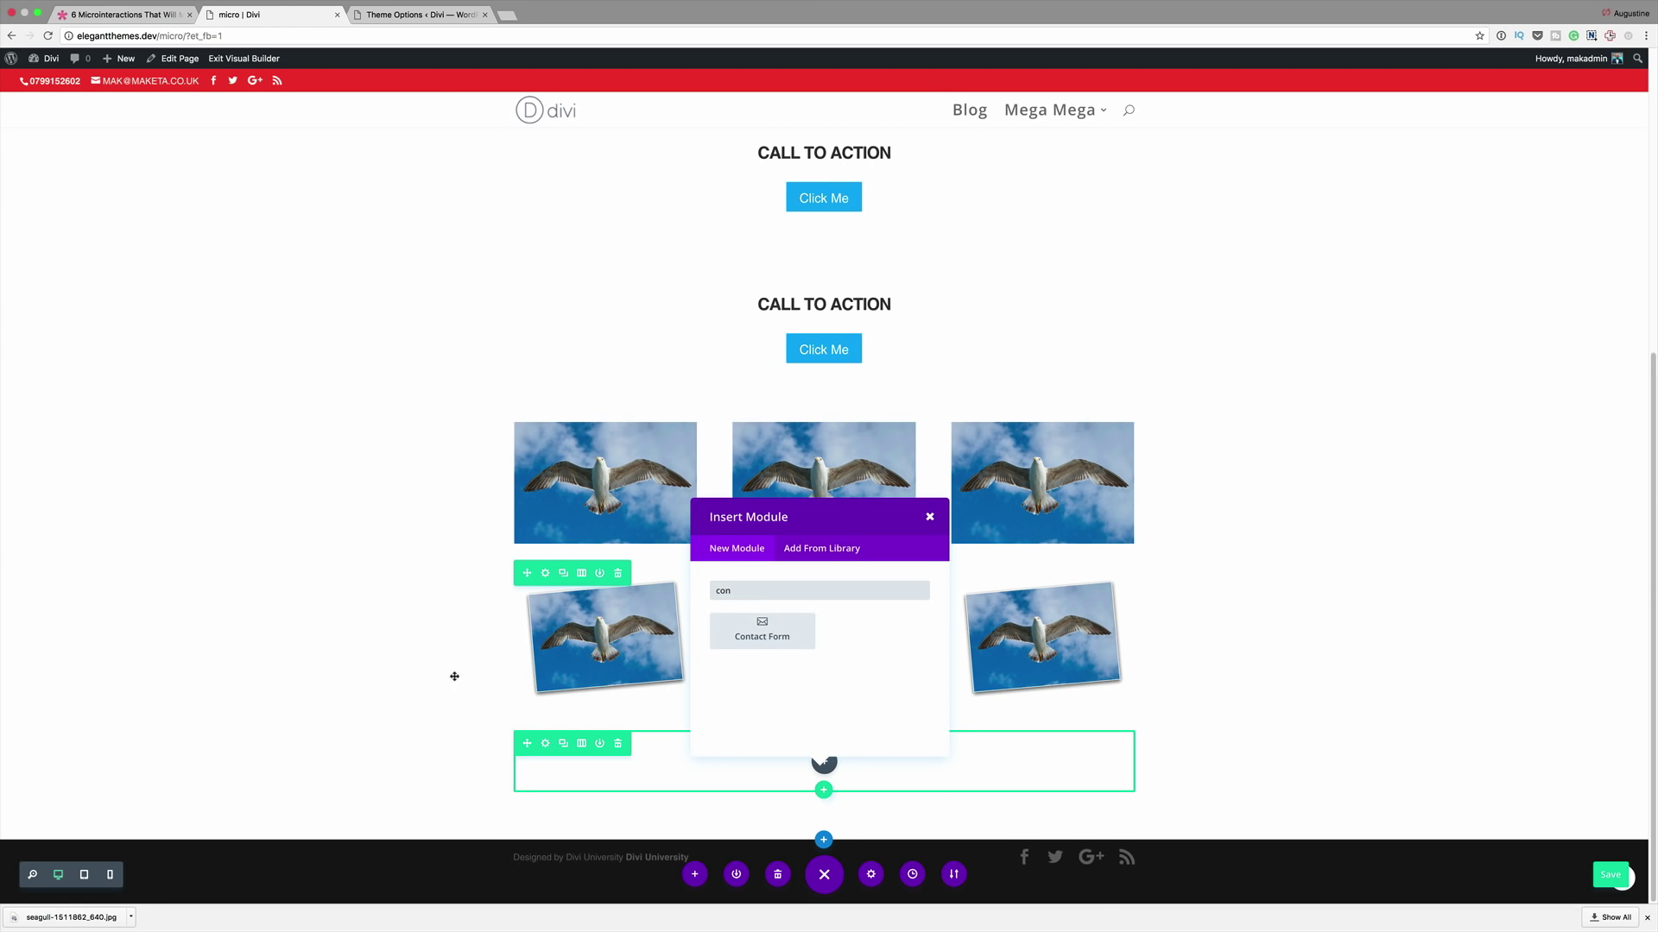
pyautogui.click(762, 631)
pyautogui.press('Escape')
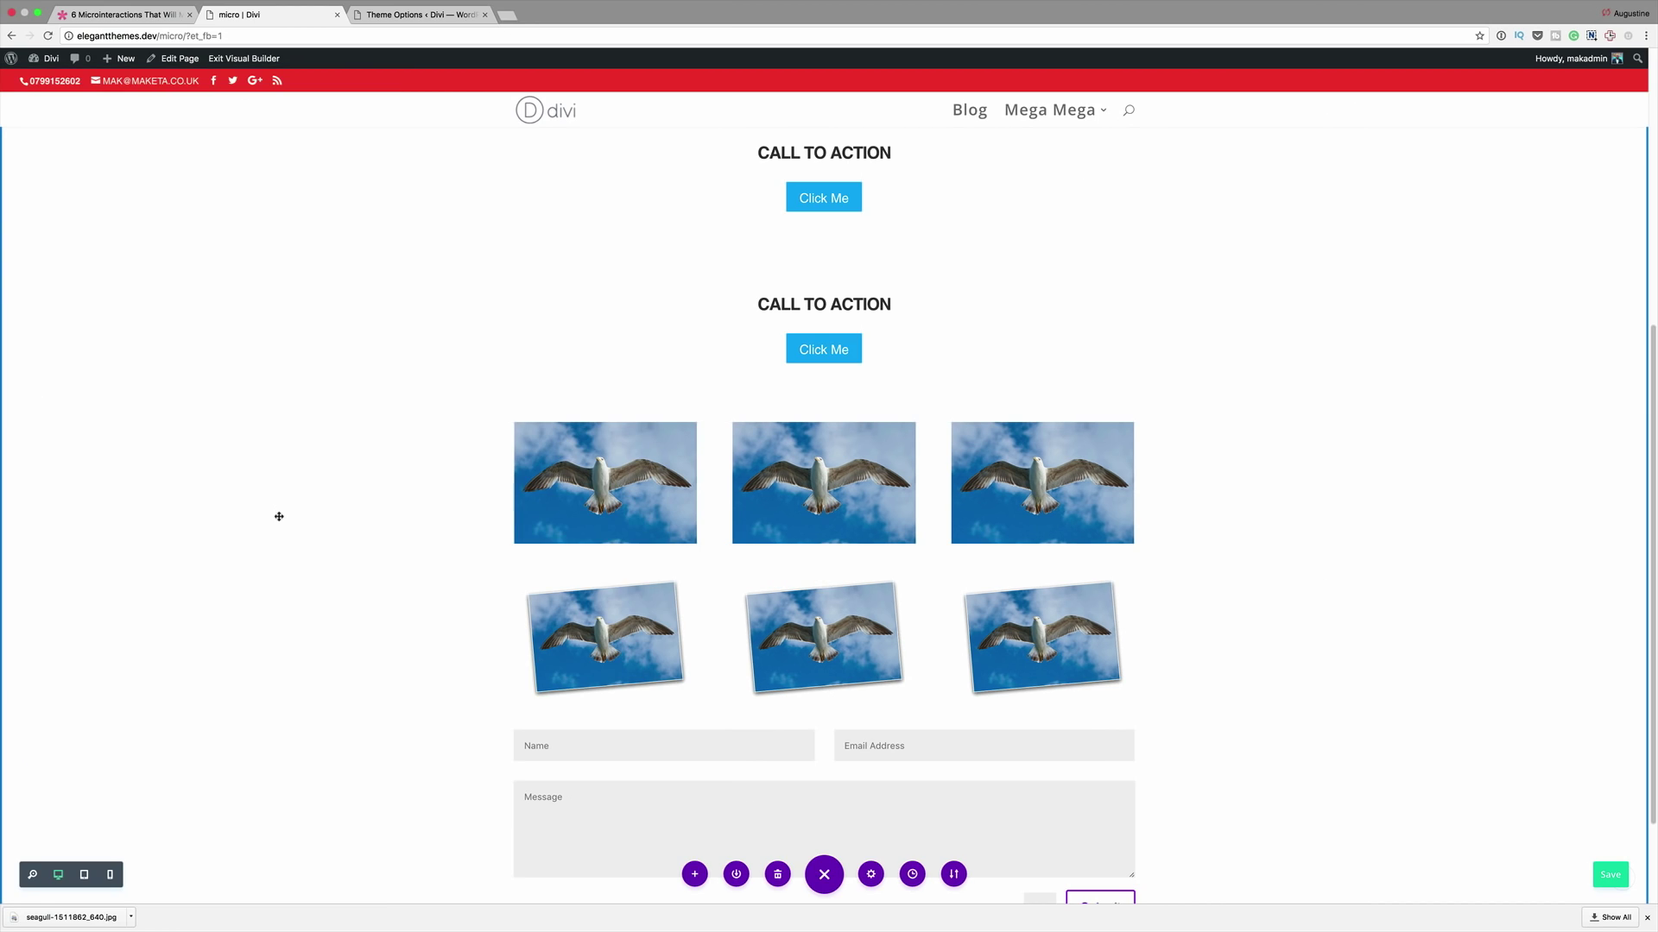
# - Give the contact form's row a custom width of 600 px and save the row settings
pyautogui.moveTo(544, 730)
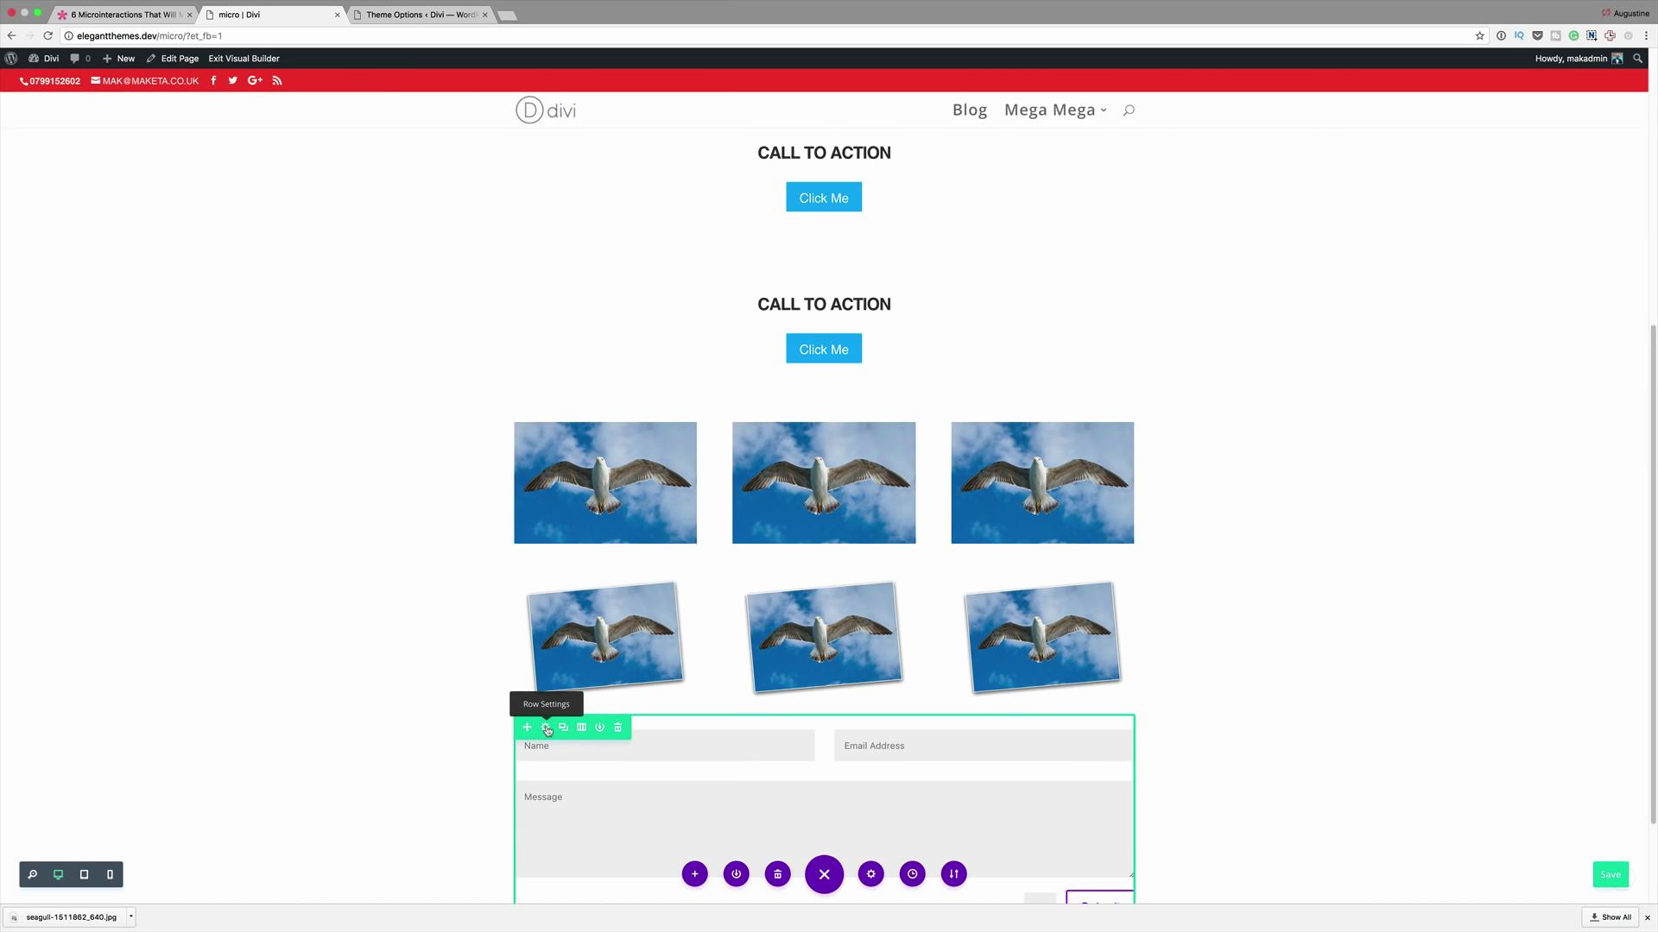
pyautogui.click(546, 728)
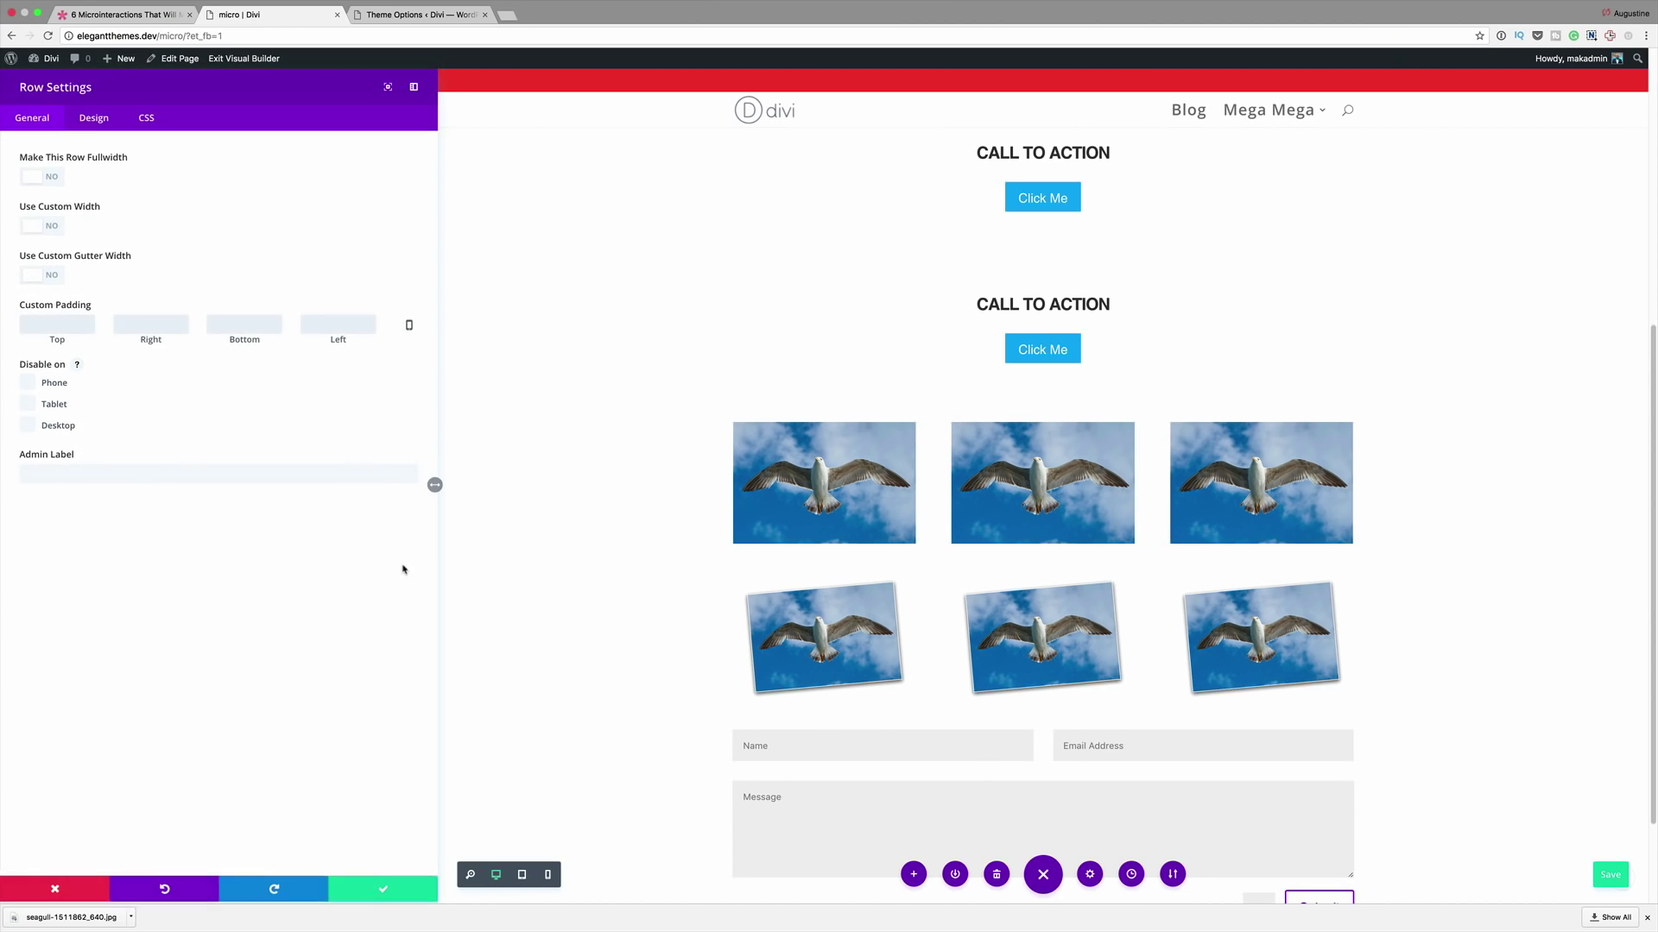
pyautogui.click(56, 228)
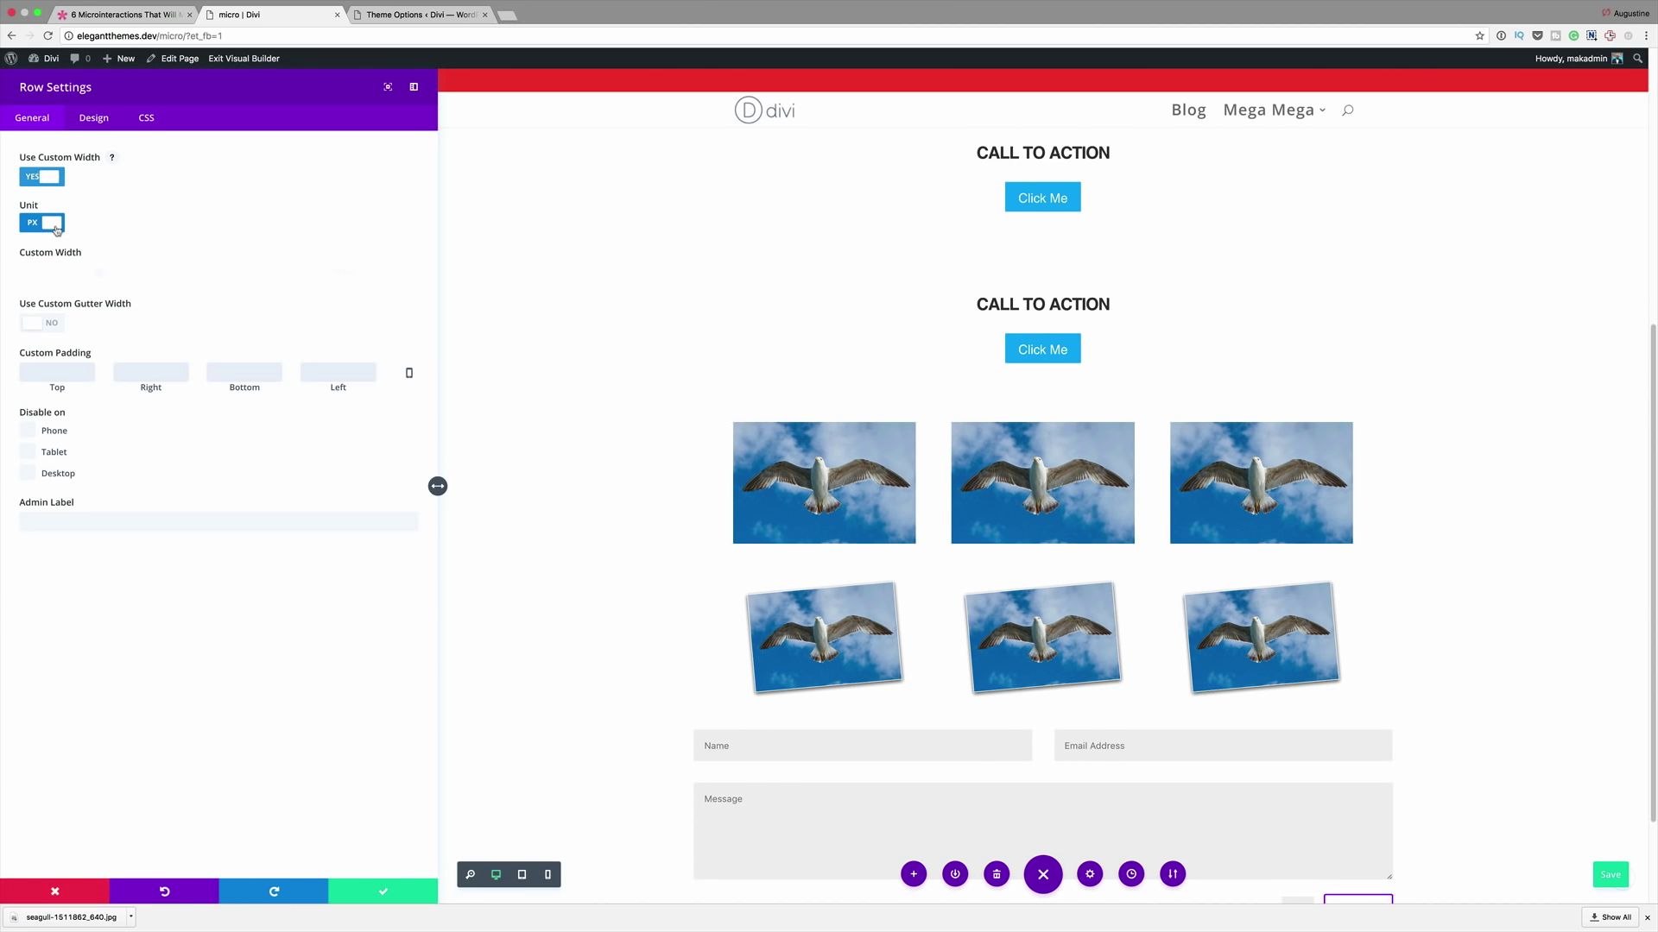
pyautogui.moveTo(341, 273); pyautogui.dragTo(311, 275)
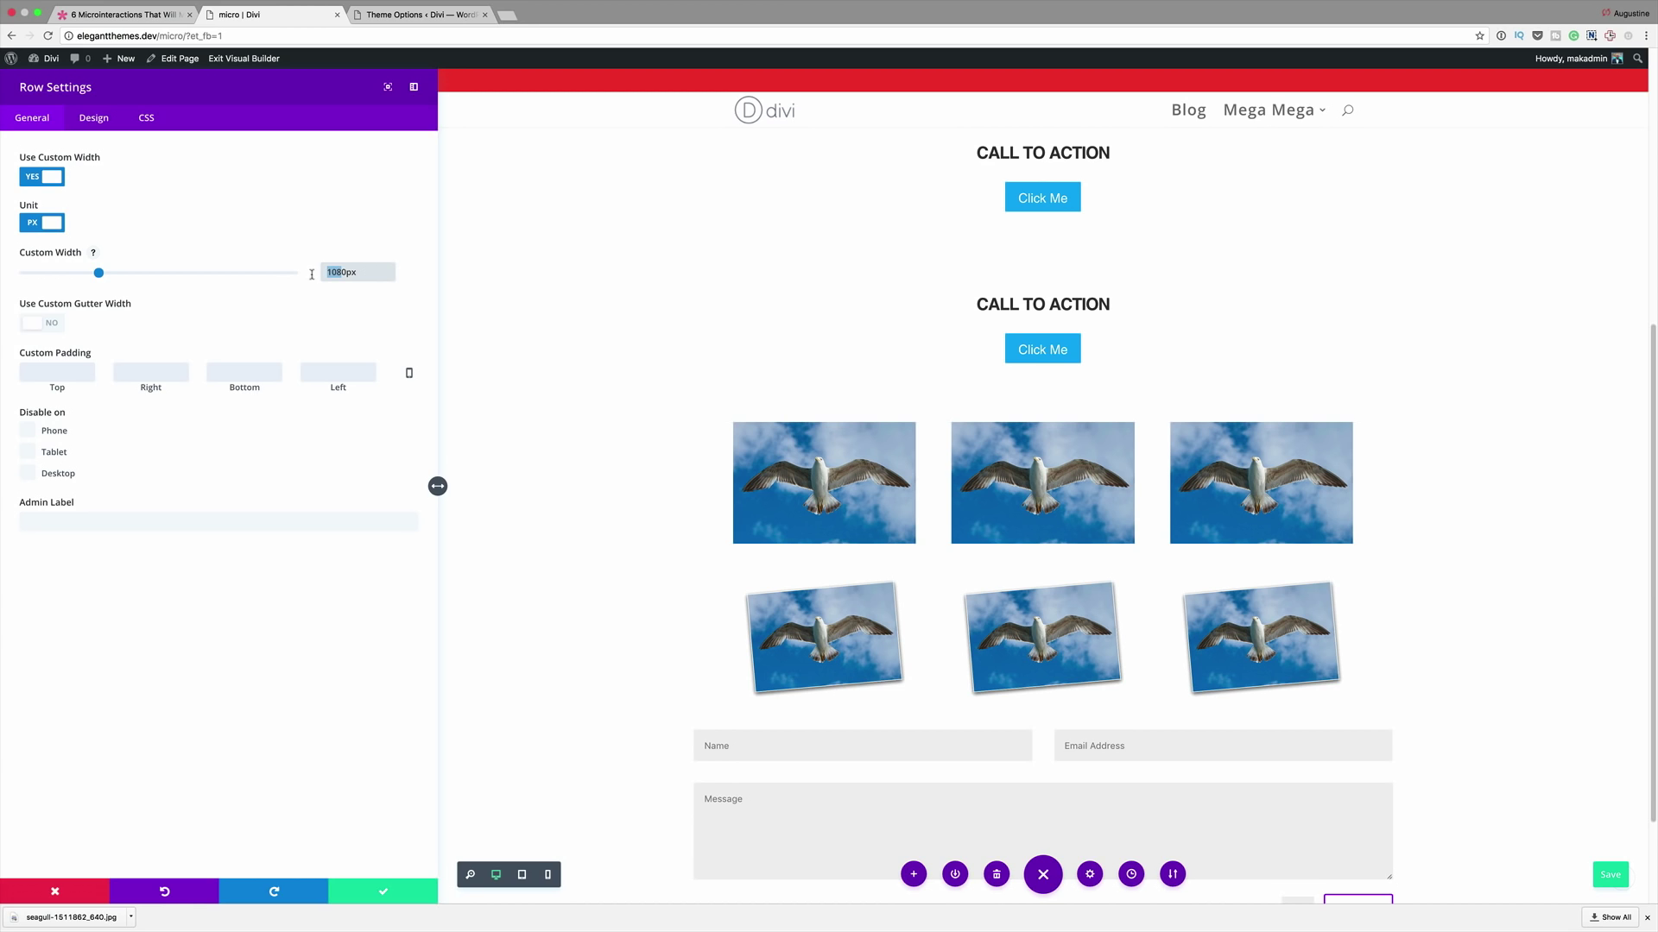
pyautogui.write('60')
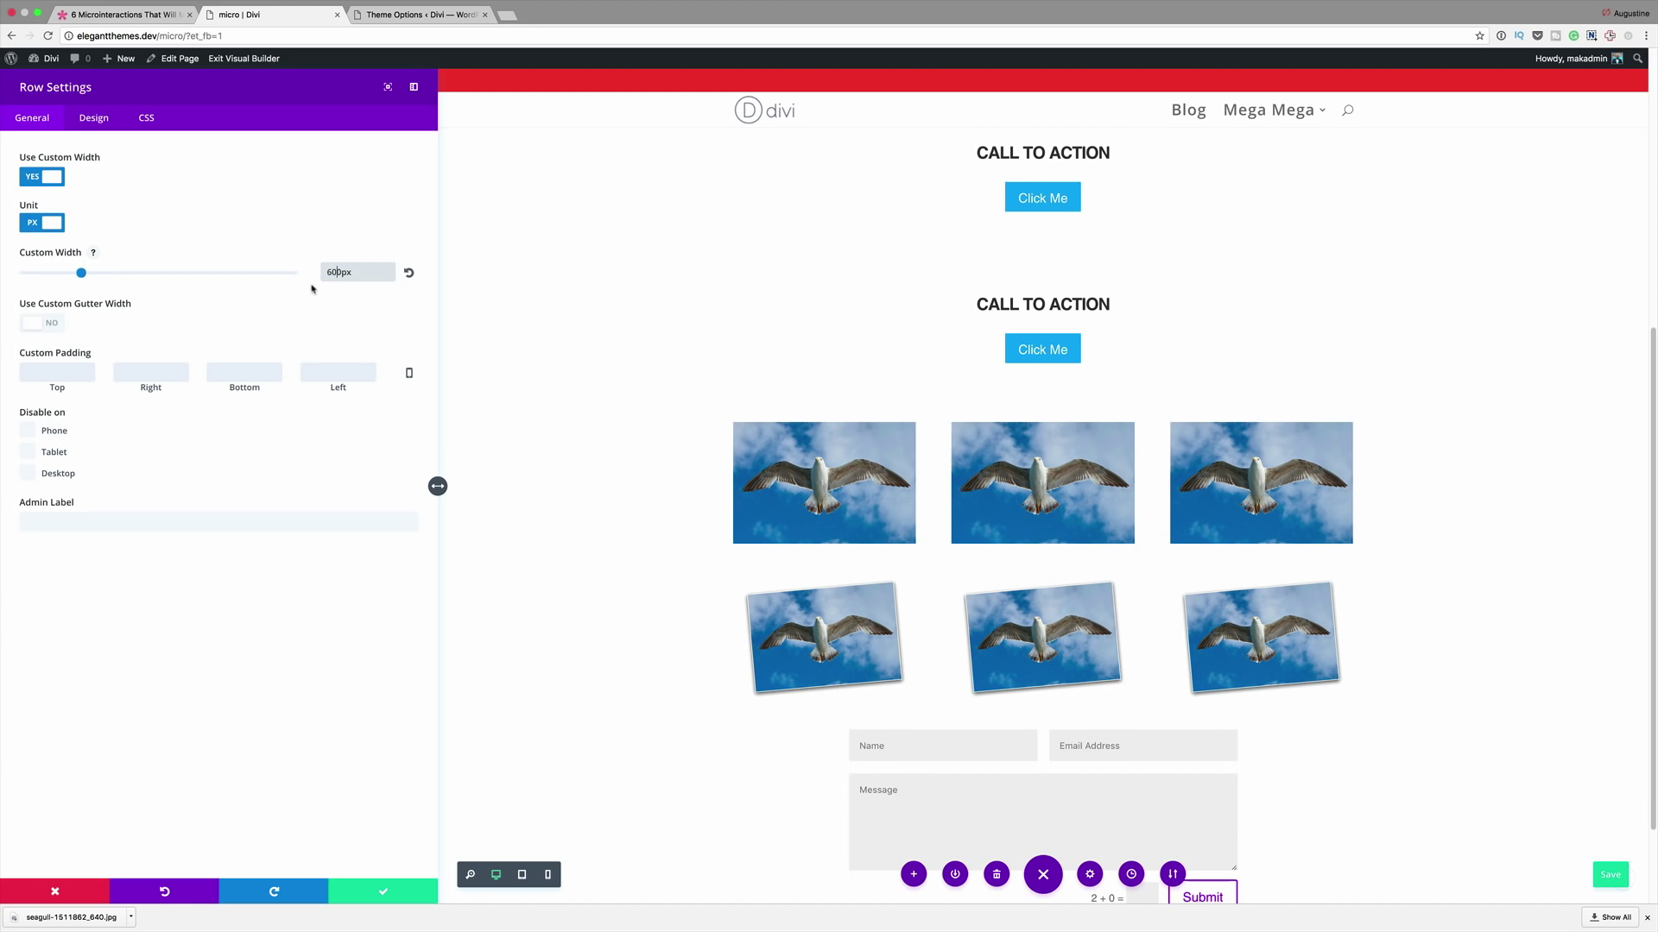
pyautogui.click(392, 893)
# - Set the contact form module's CSS class to "border-left" and save its settings
pyautogui.scroll(-3, 504, 738)
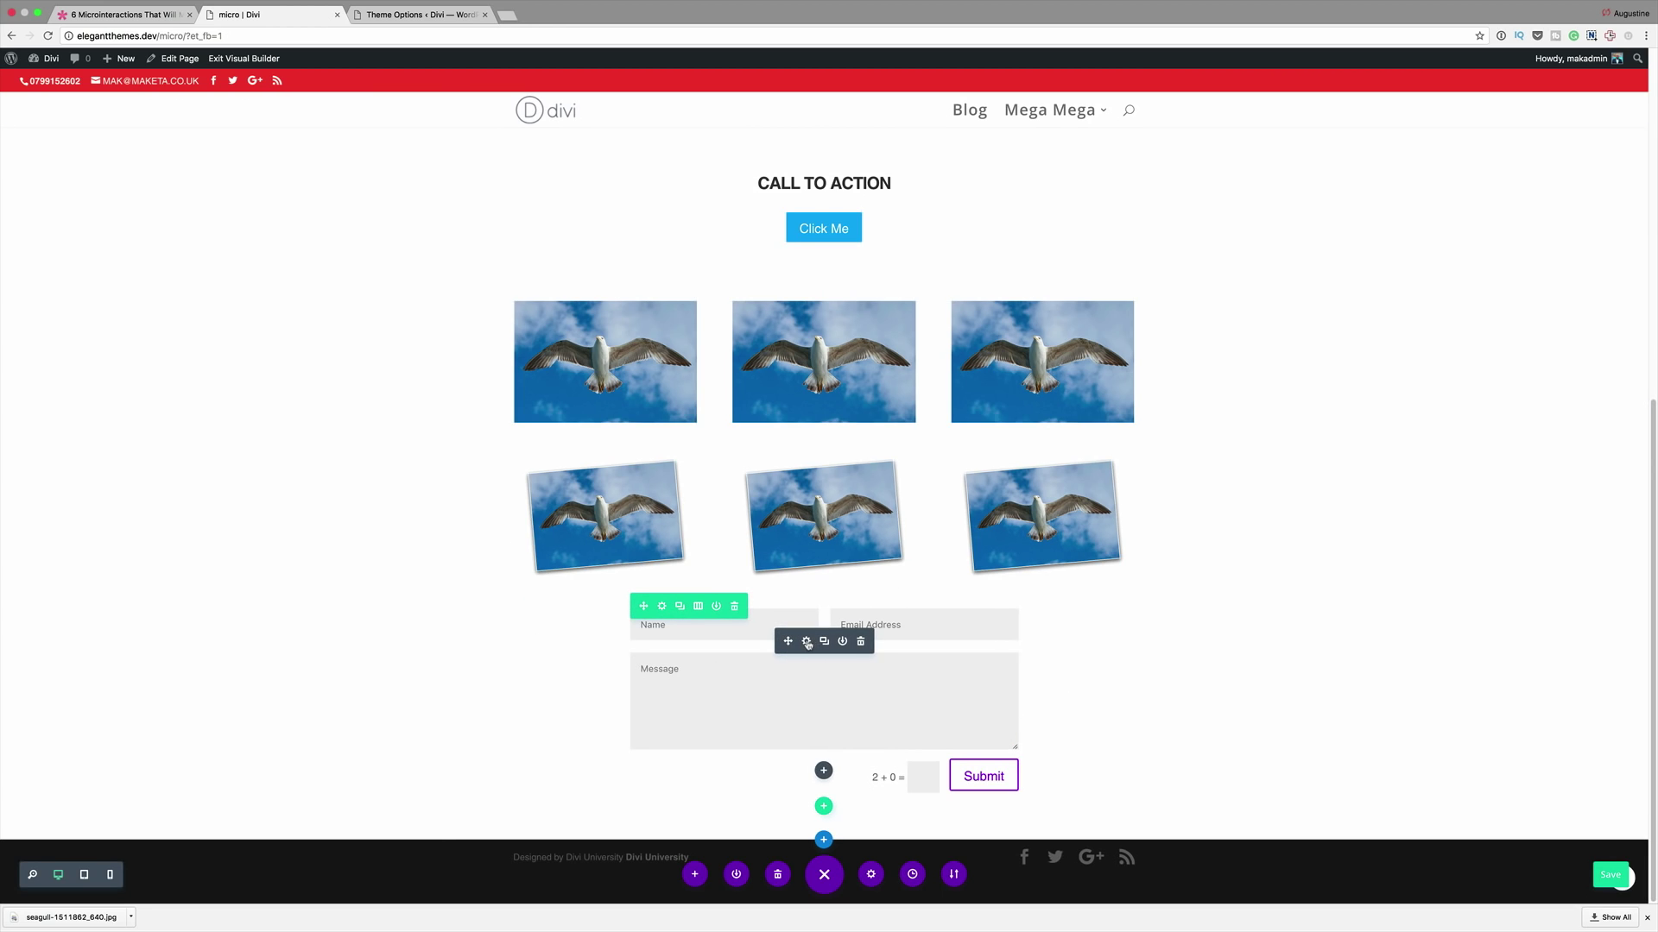
pyautogui.click(806, 643)
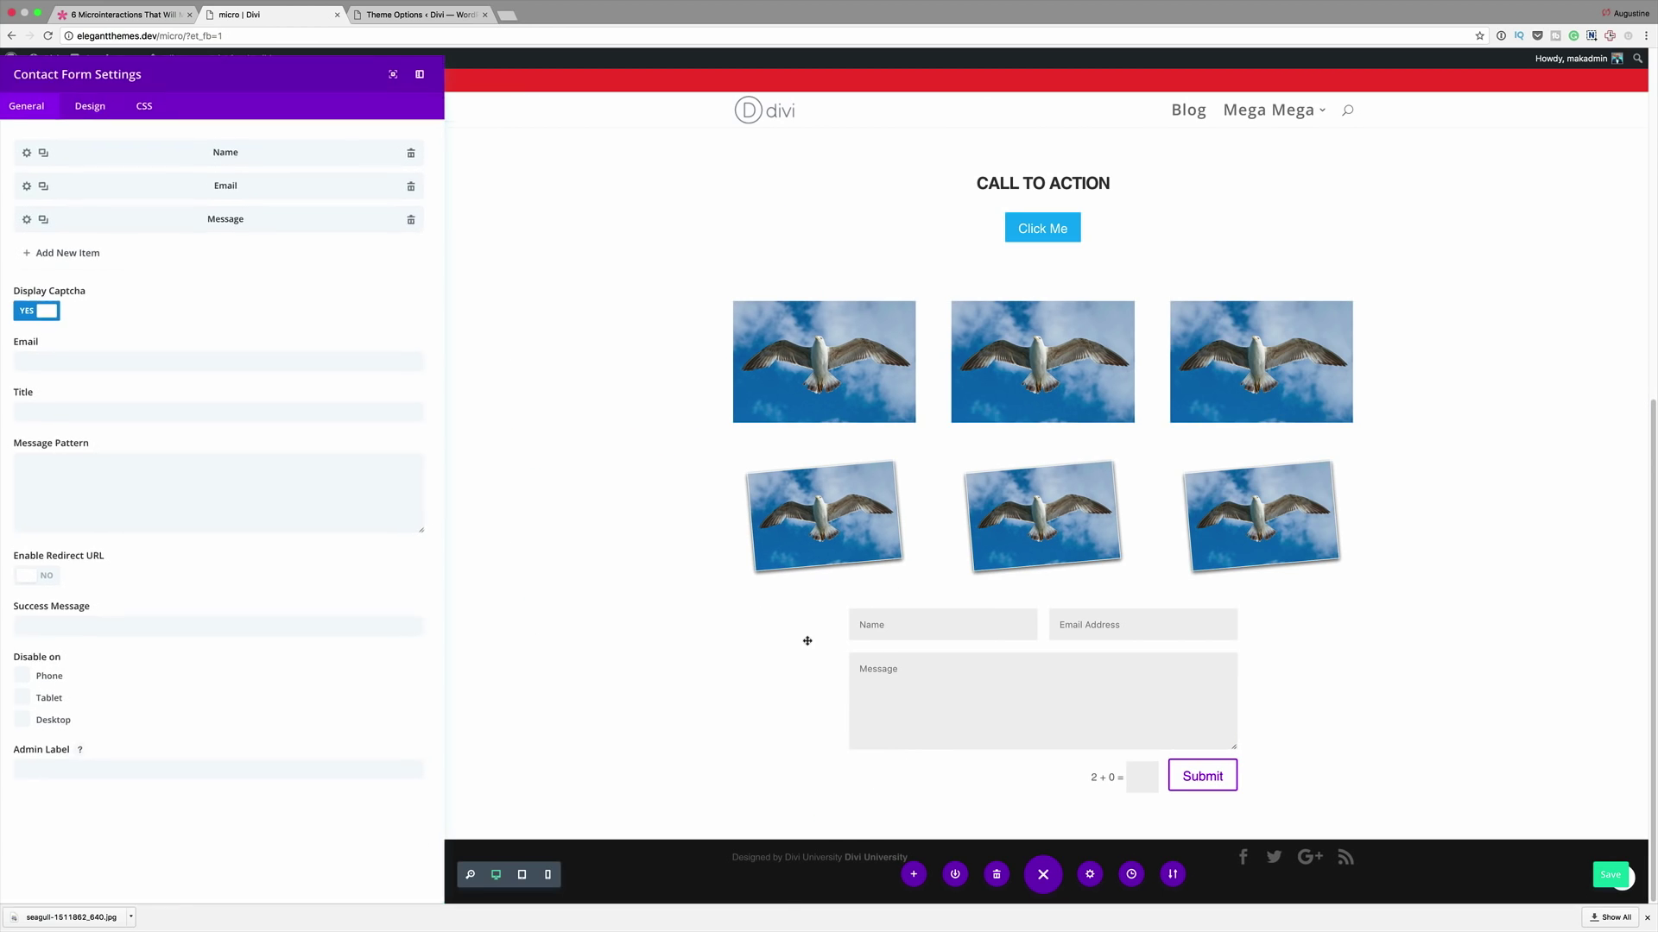
pyautogui.click(150, 120)
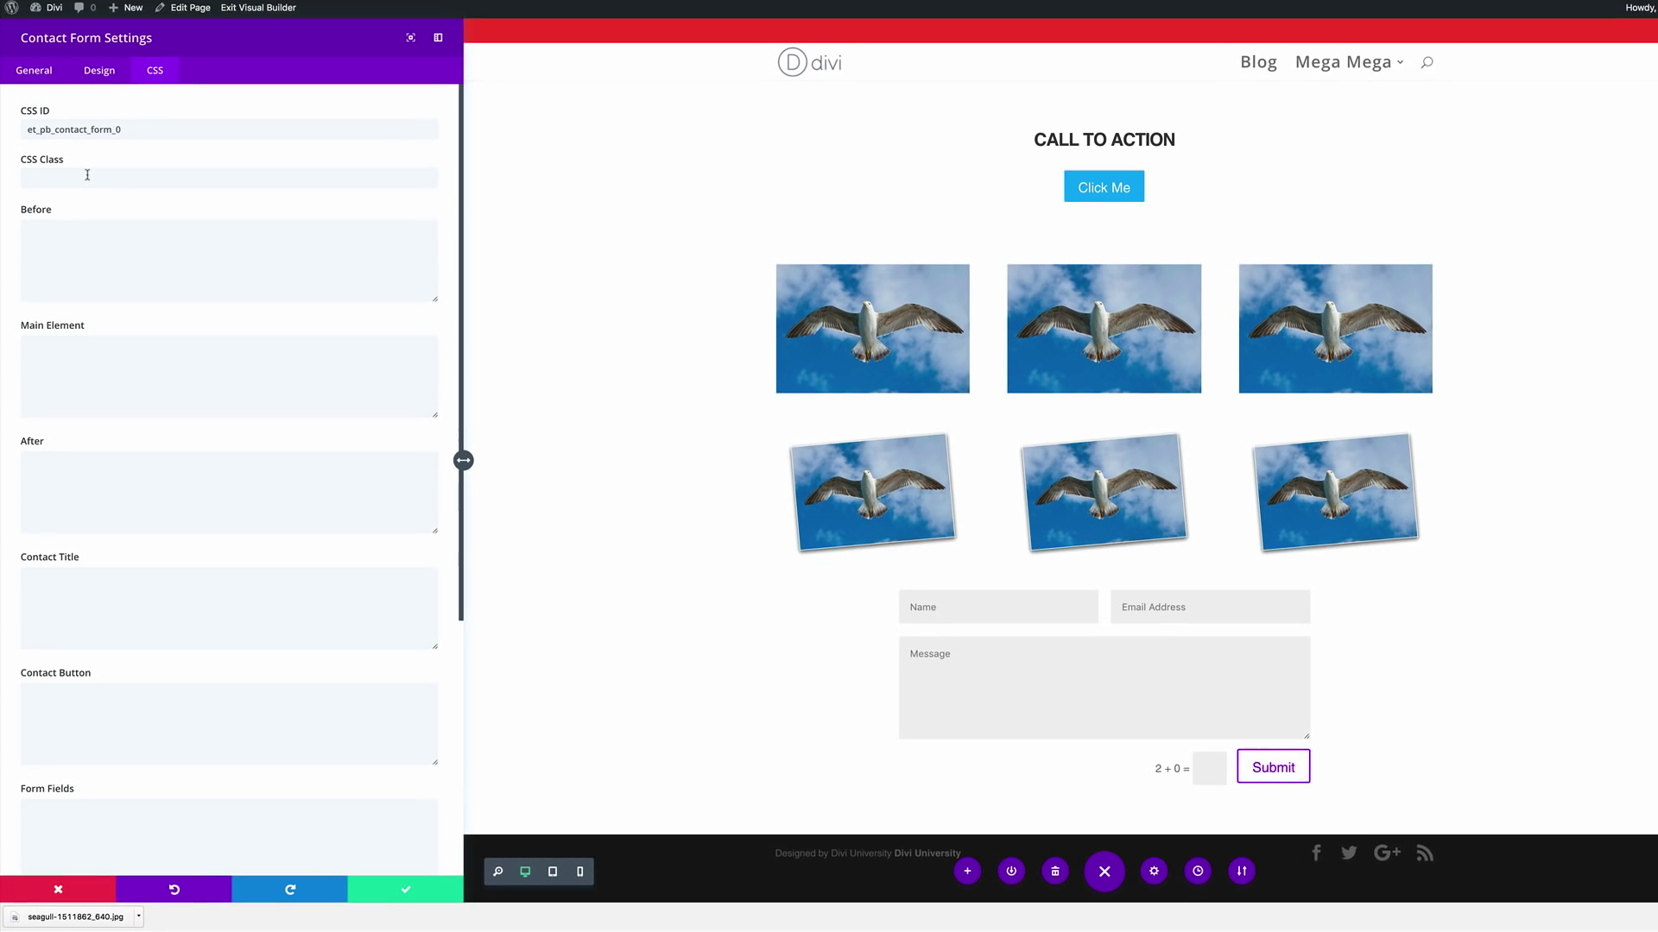
pyautogui.click(88, 176)
pyautogui.write('border-left')
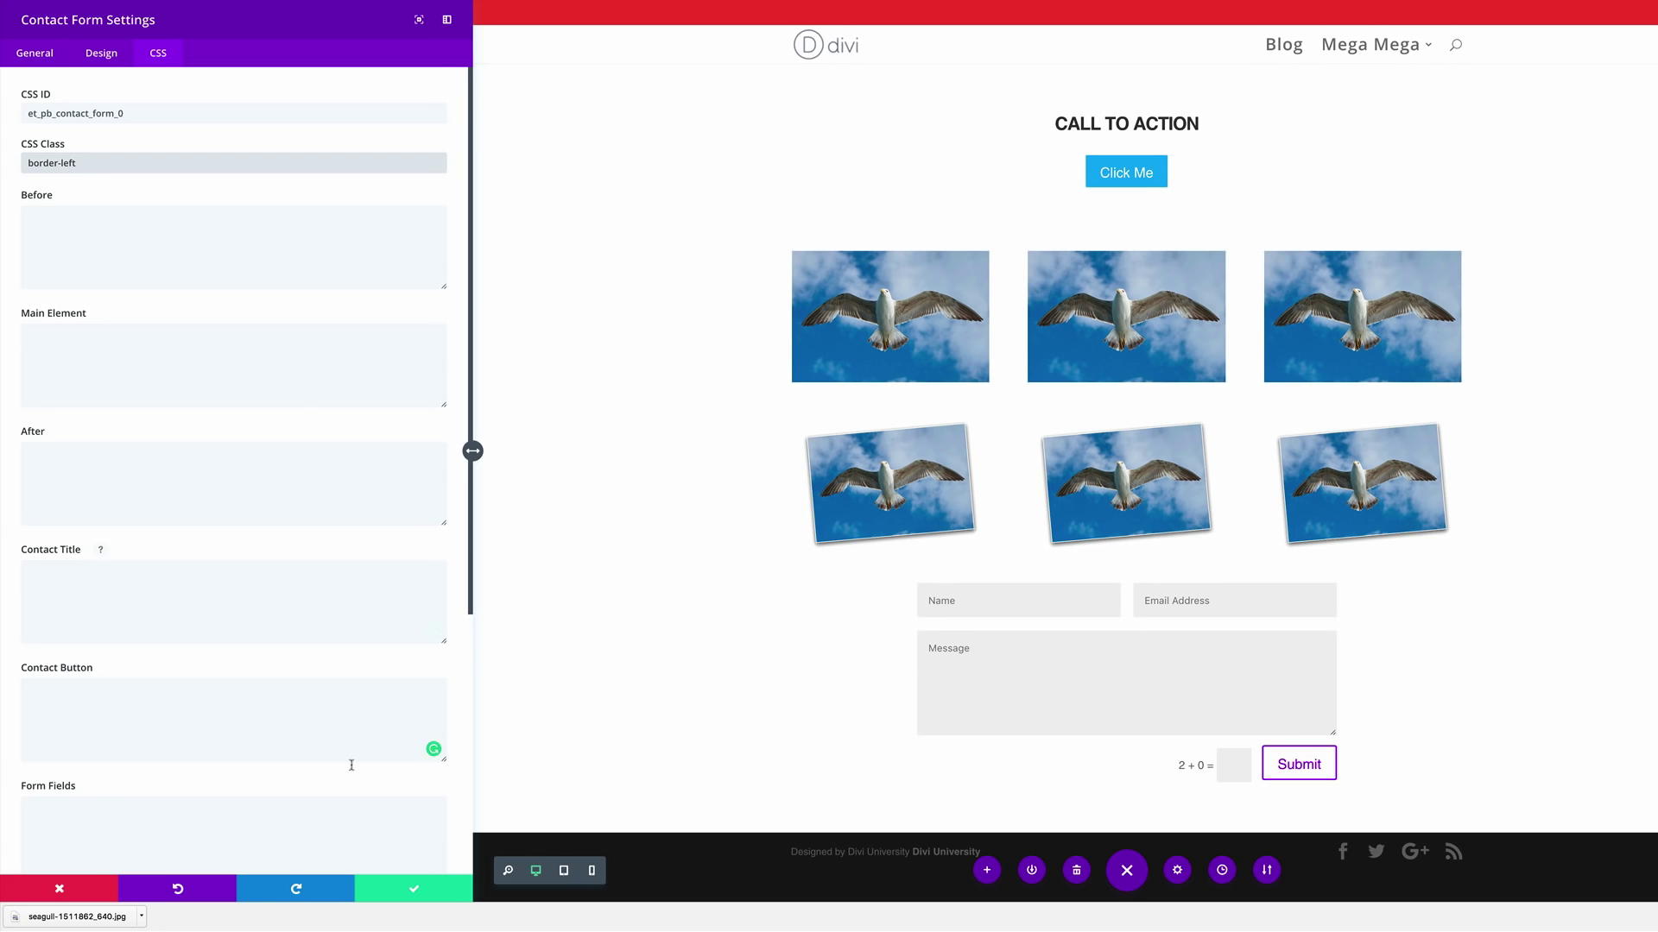
pyautogui.click(413, 891)
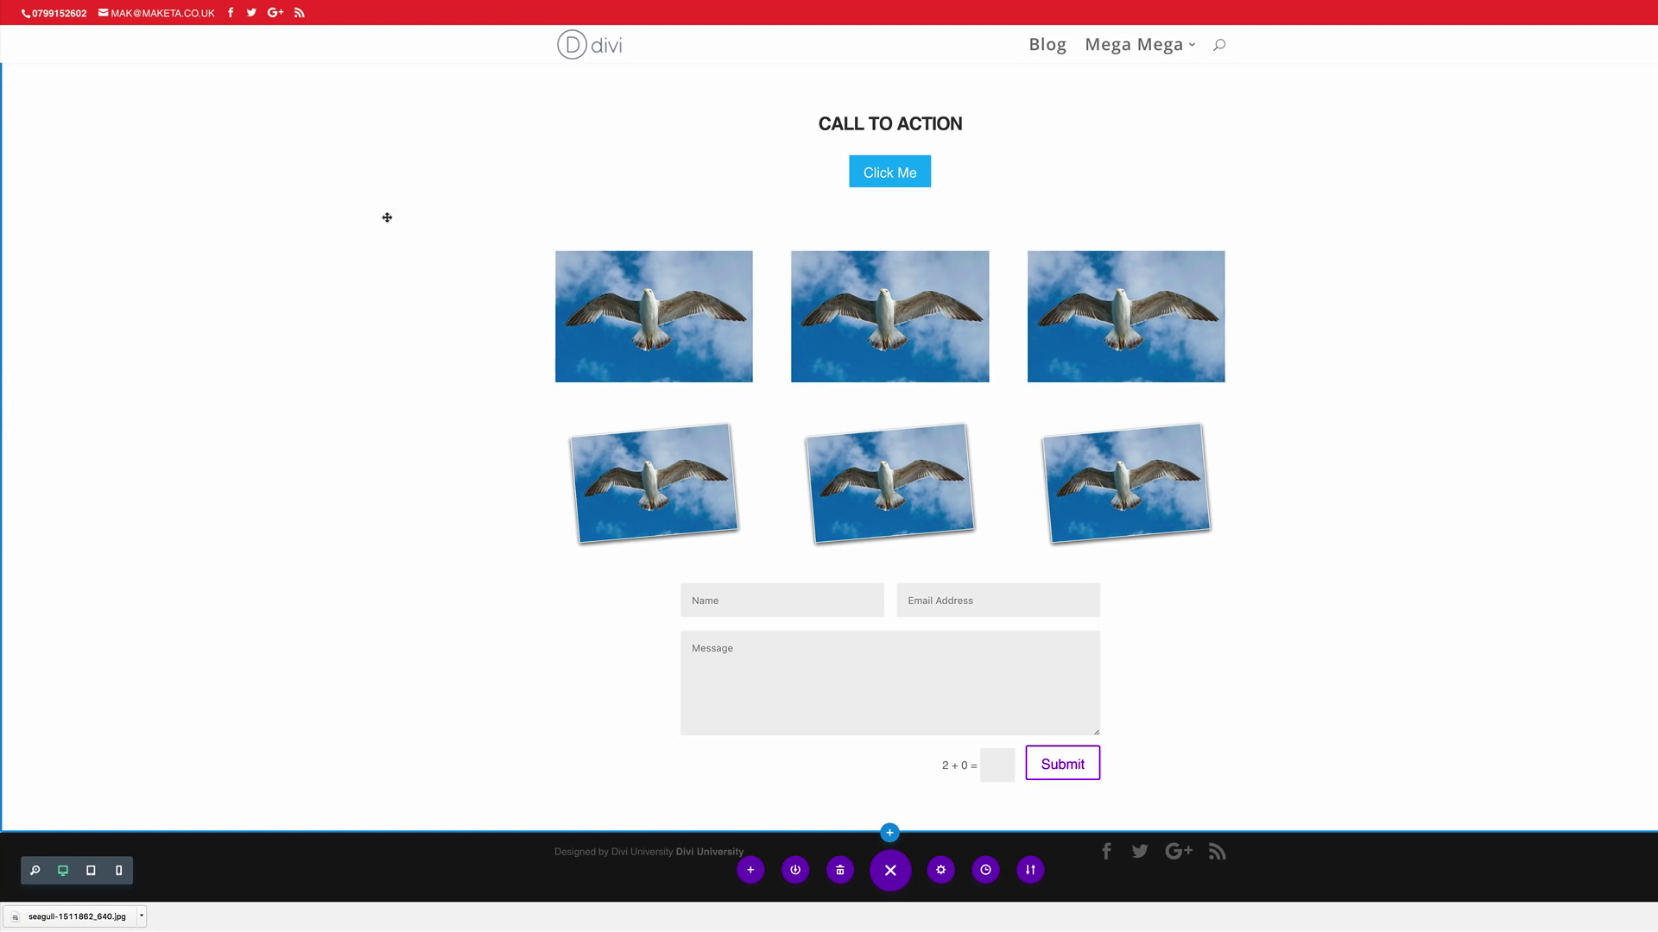
# - Add the styling for the "border-left" class to the theme's Custom CSS, and save the page
pyautogui.hotkey('ctrl', 'Tab')
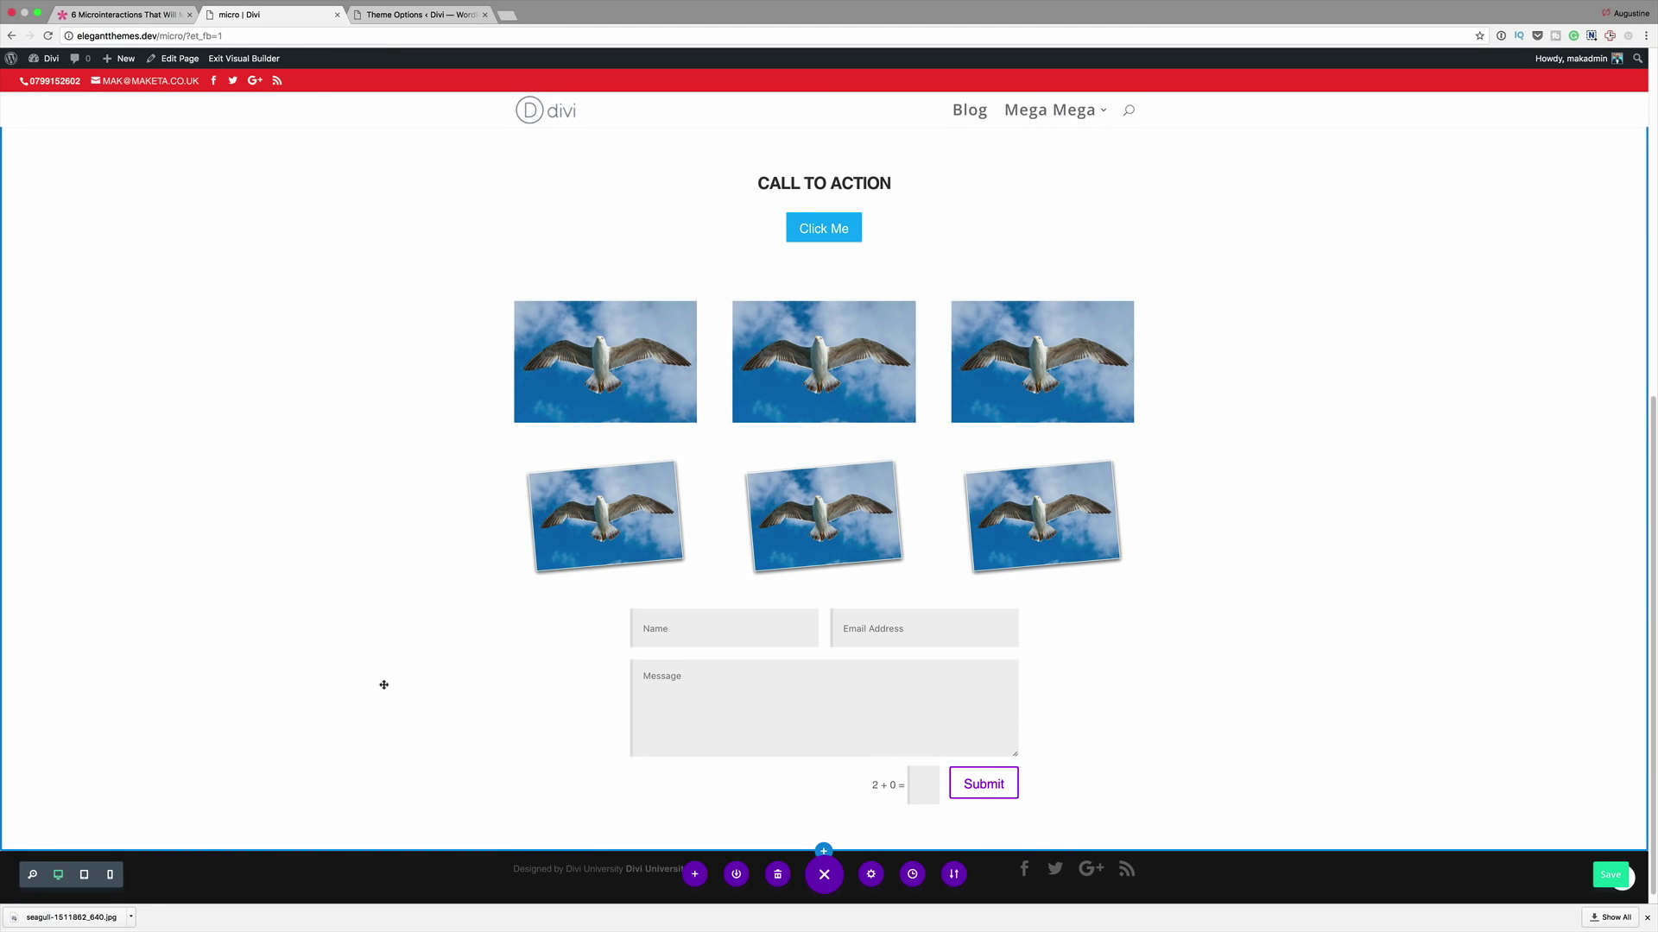
pyautogui.click(1611, 875)
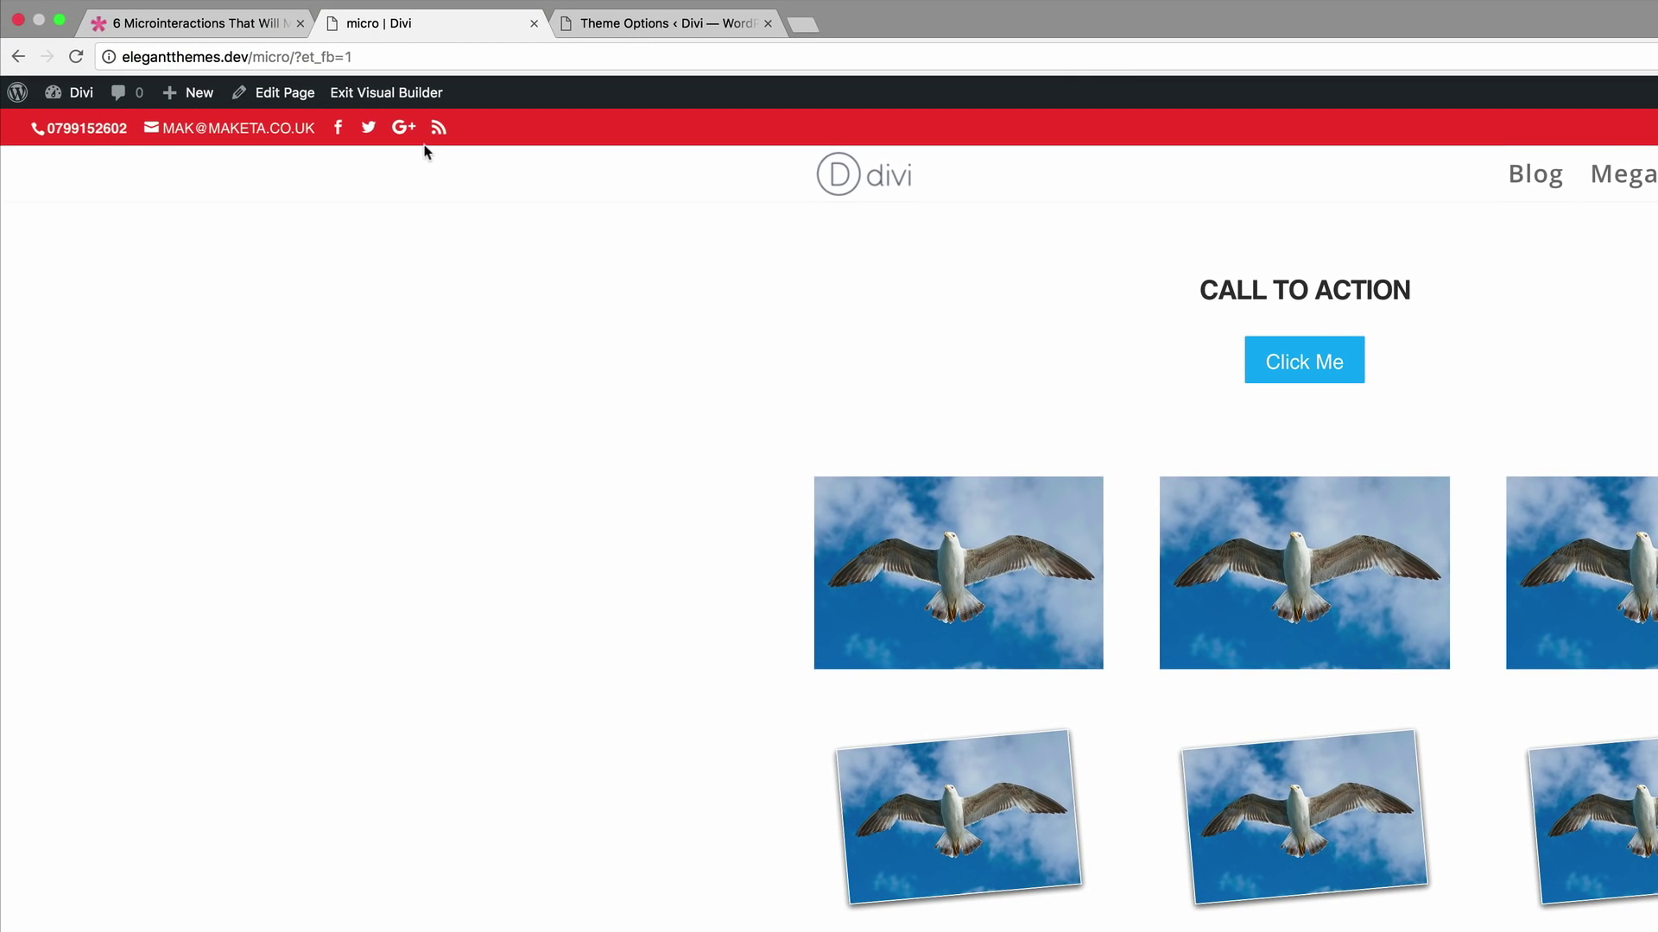
# - Exit the Visual Builder and test the contact form's focus effect on the Name, Email Address and Message fields
pyautogui.click(406, 92)
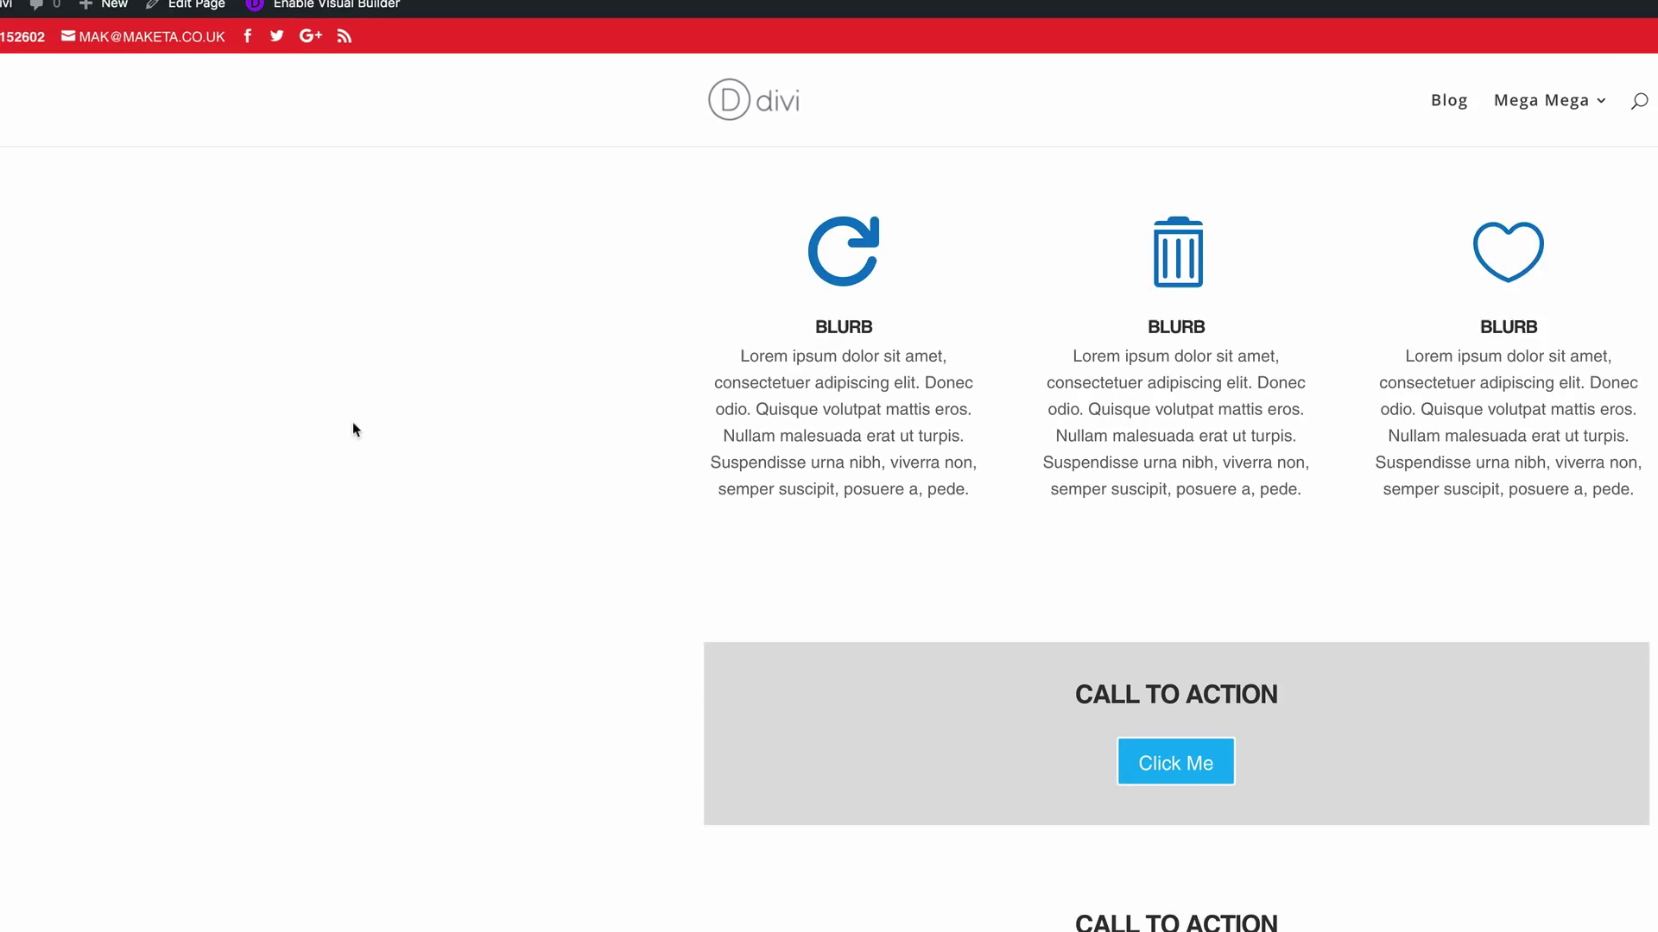
pyautogui.scroll(-10, 345, 389)
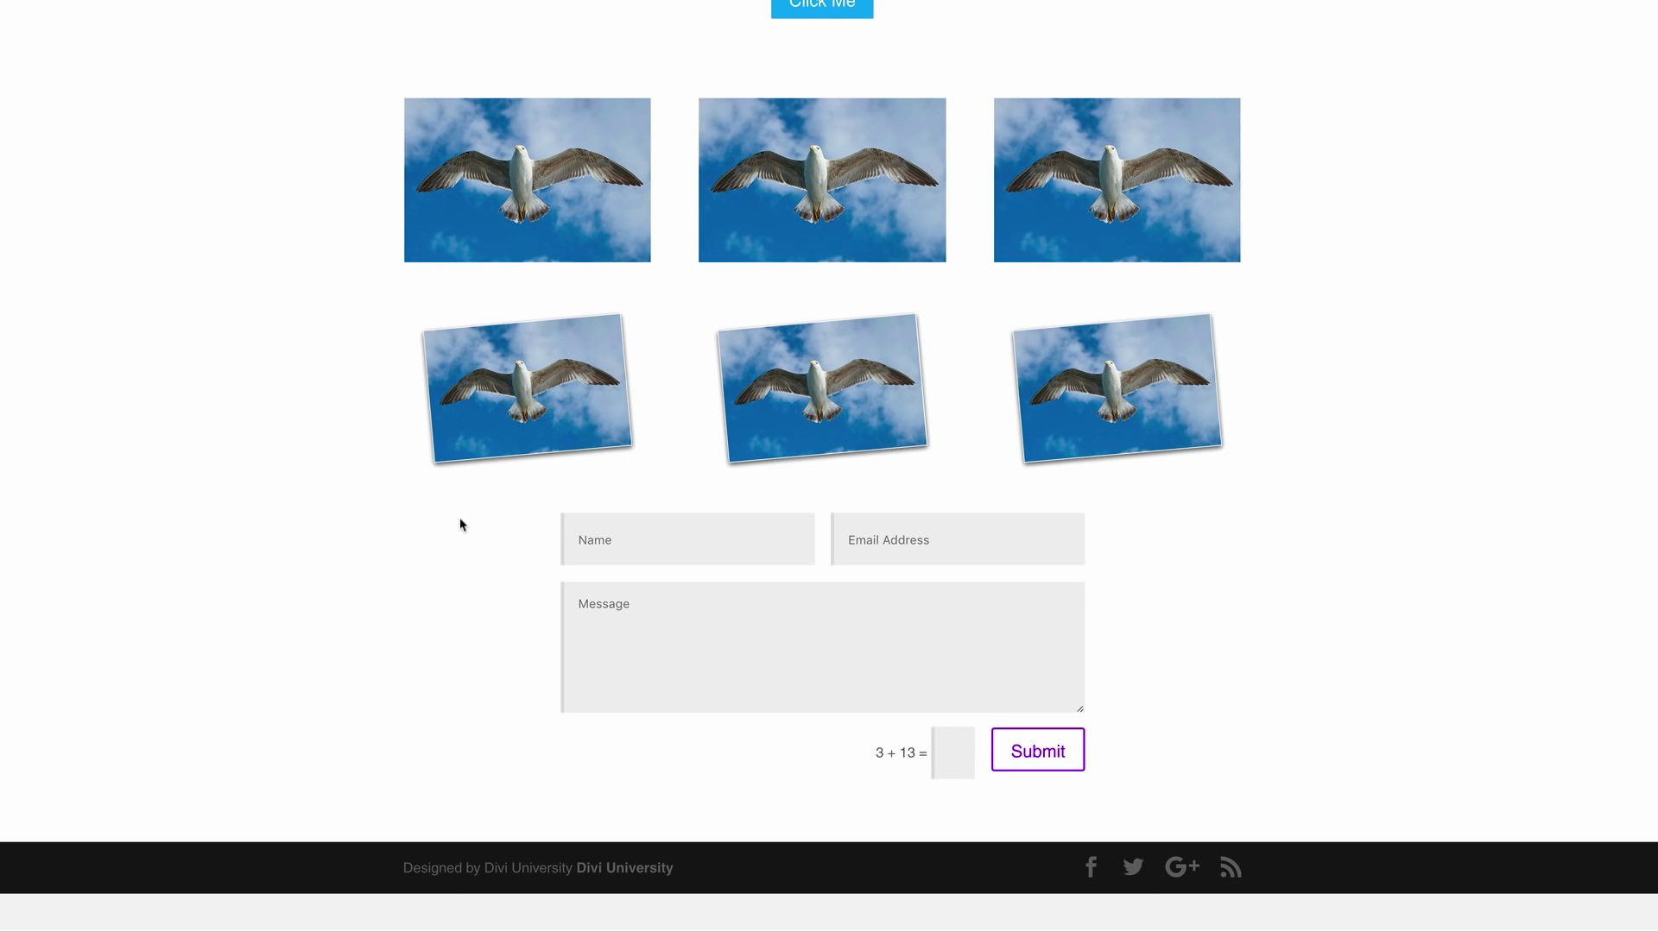
pyautogui.click(633, 617)
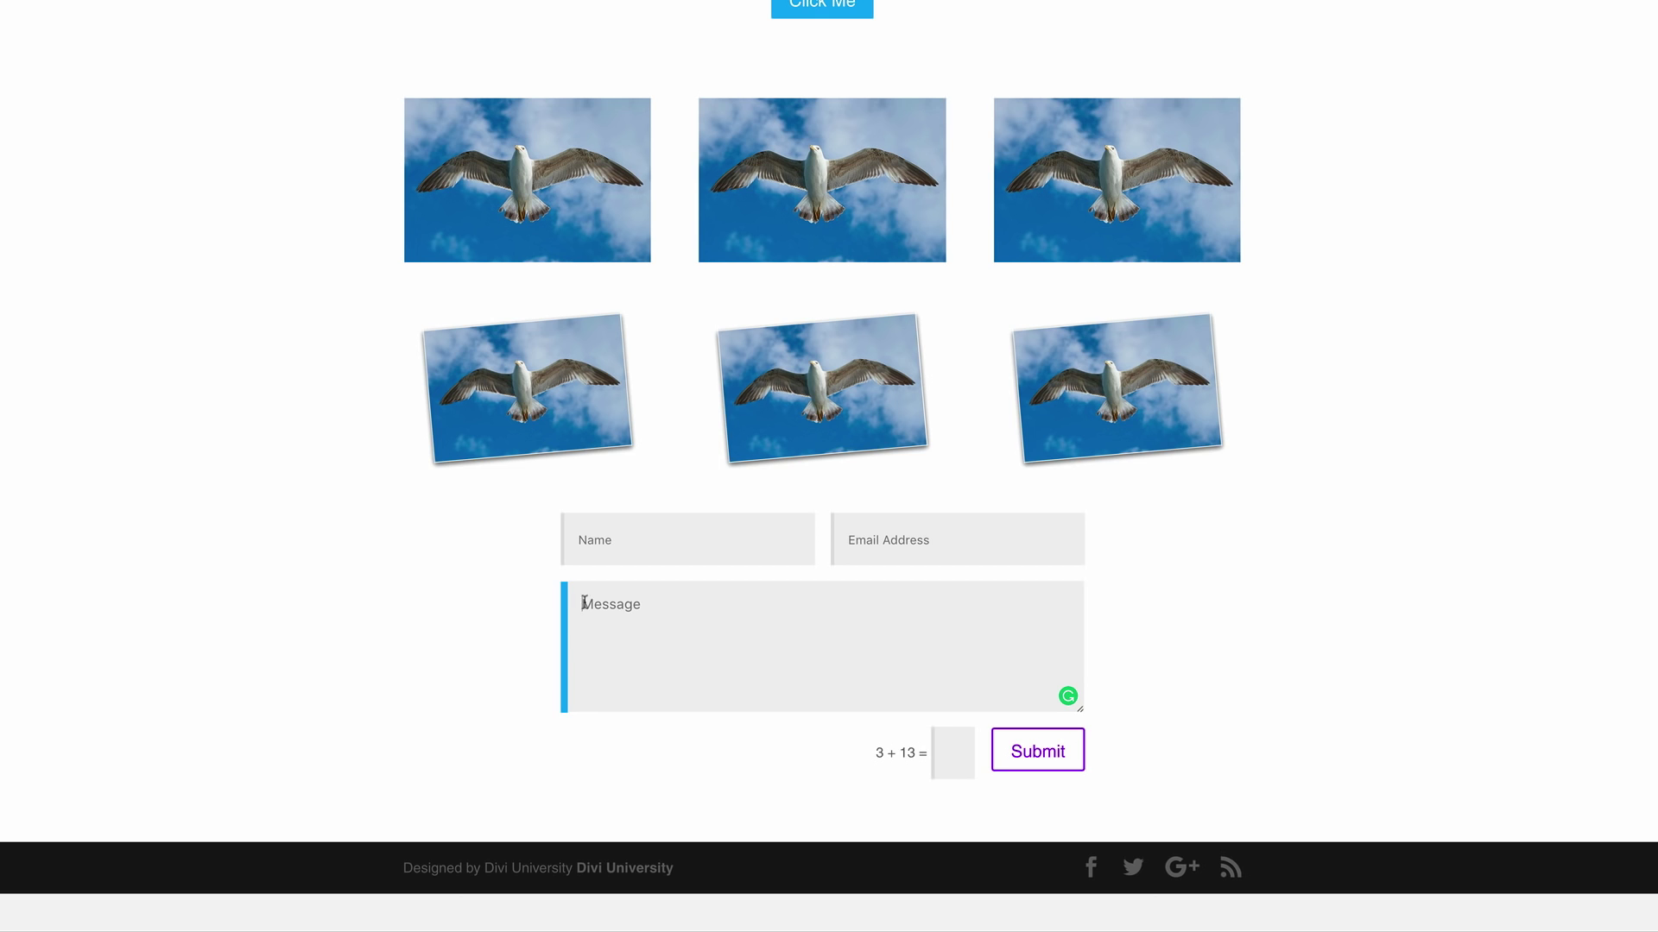
pyautogui.click(640, 545)
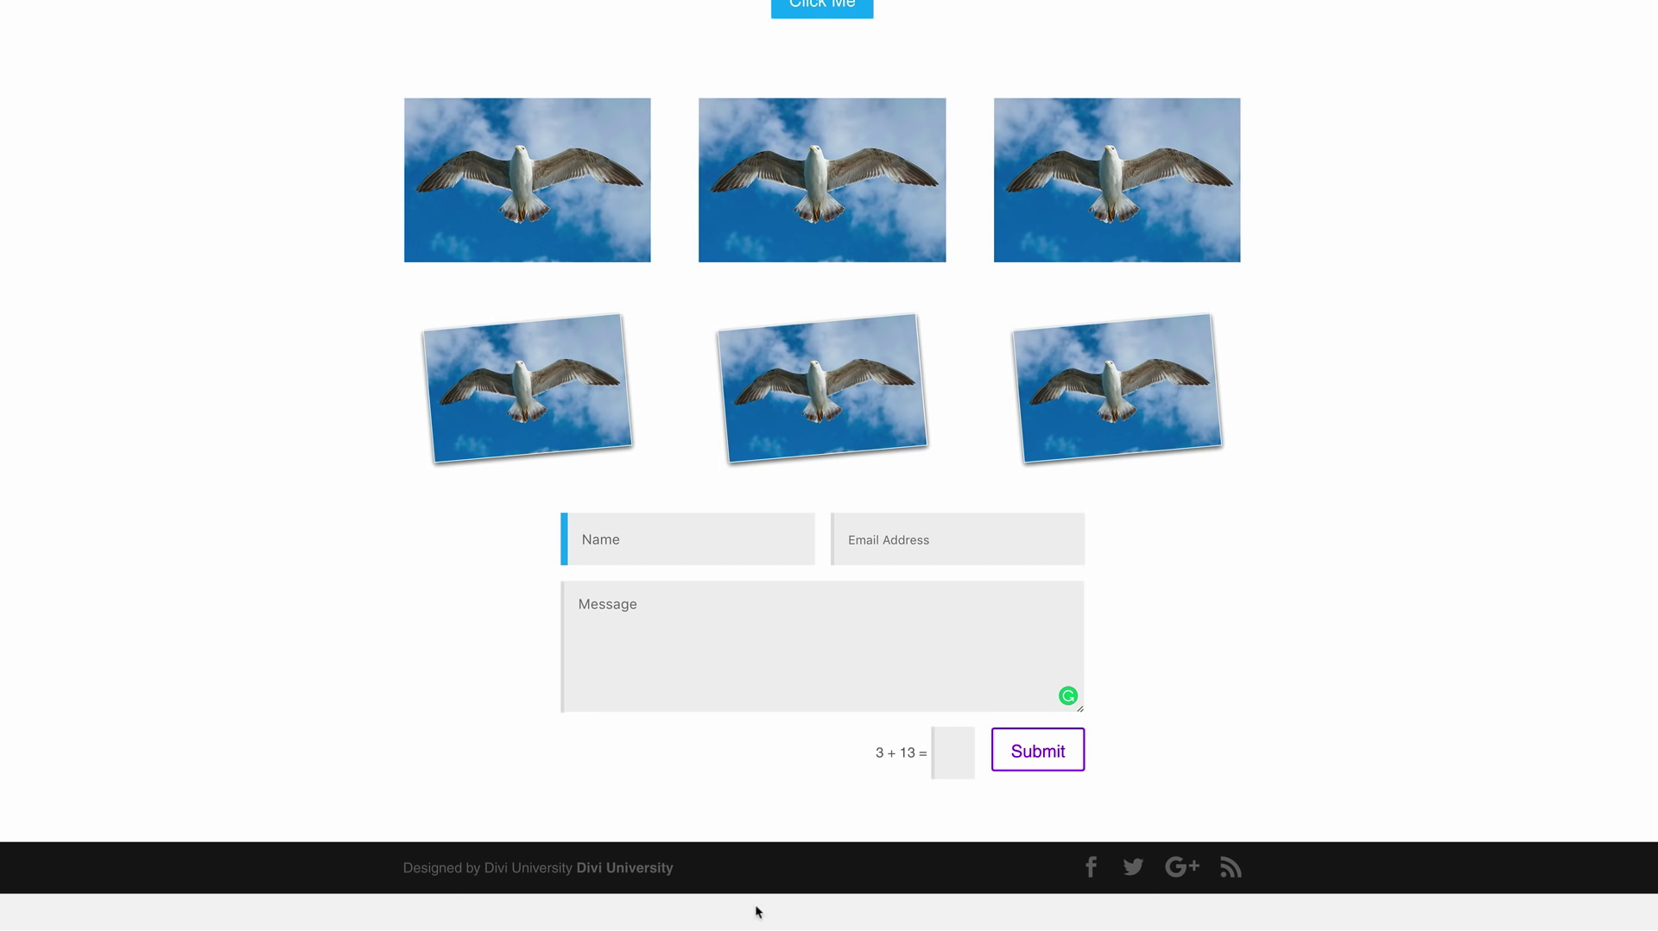
pyautogui.press('Tab')
pyautogui.press('Tab')
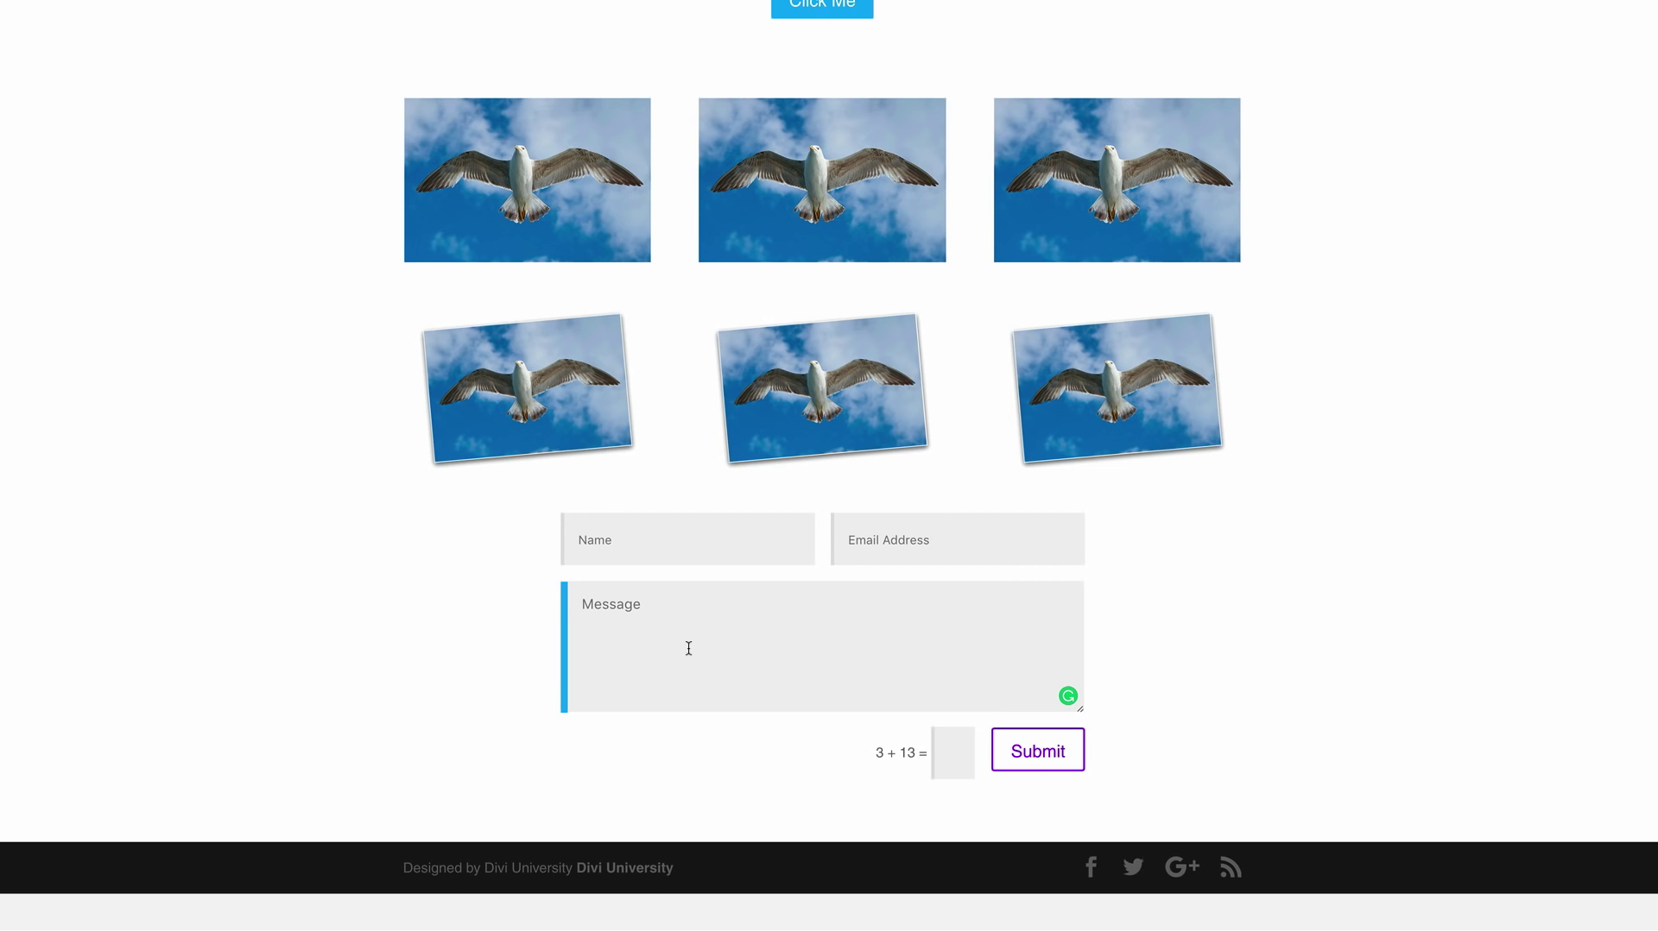
pyautogui.click(633, 541)
pyautogui.click(939, 538)
pyautogui.click(823, 613)
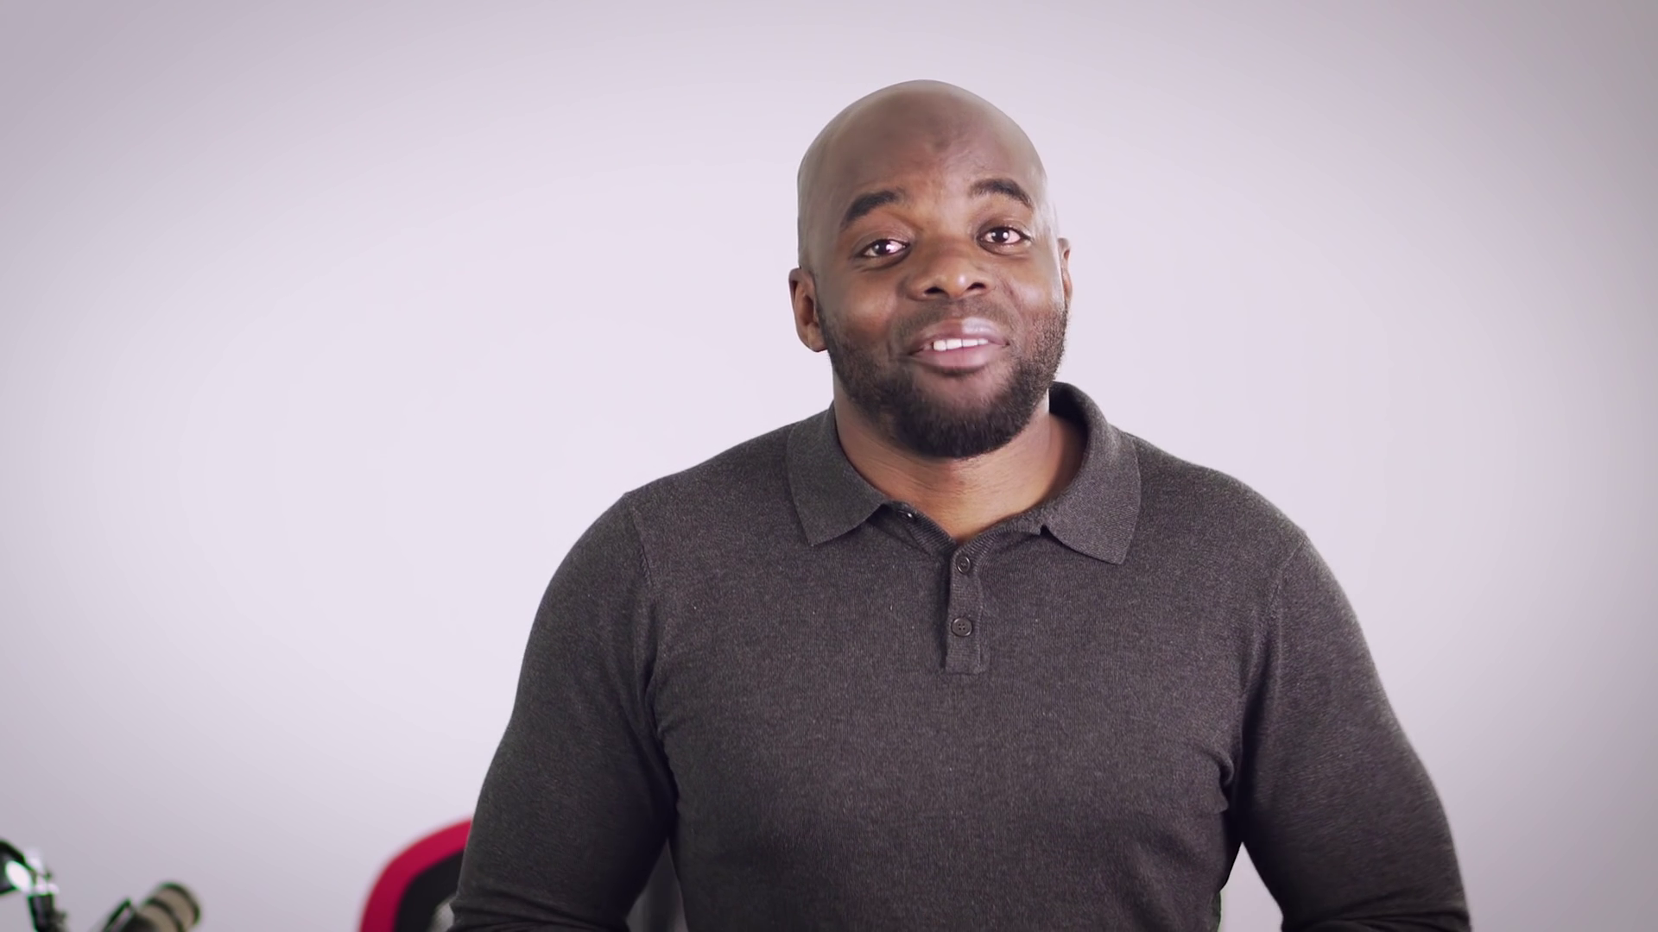